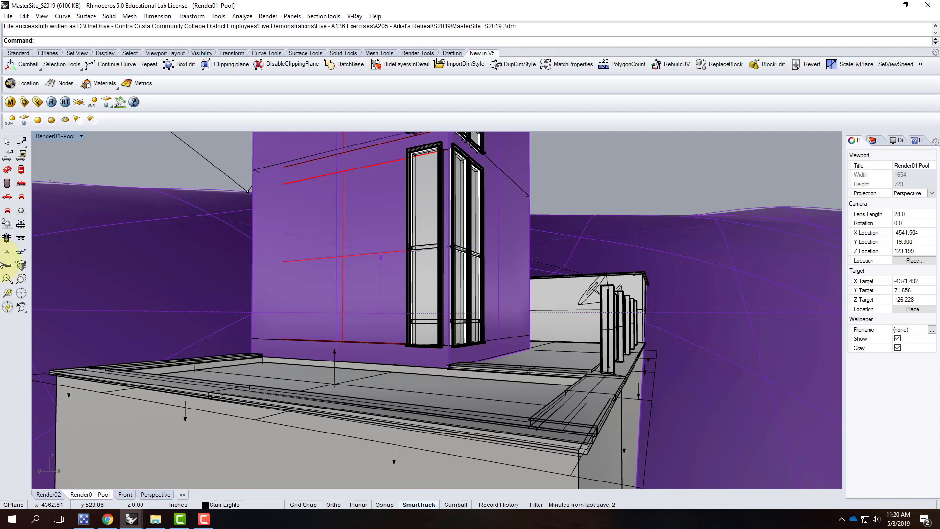
# - Save a copy of the model as MasterSite_S2019-PlanView in the S2019 folder
pyautogui.click(8, 17)
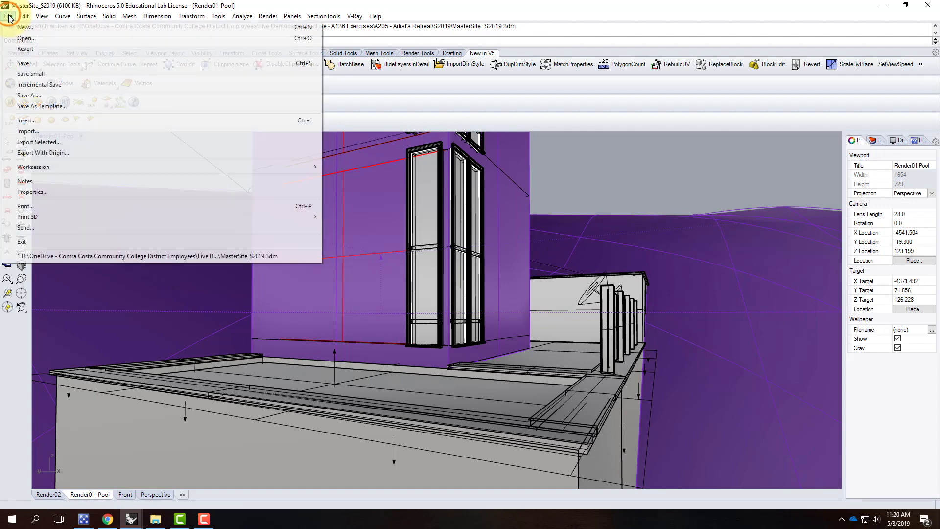
pyautogui.click(51, 95)
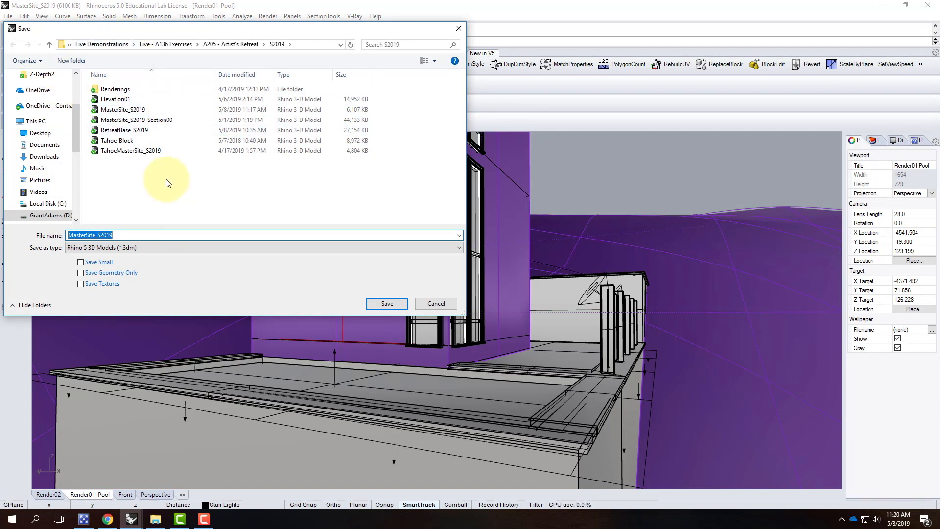
pyautogui.click(99, 235)
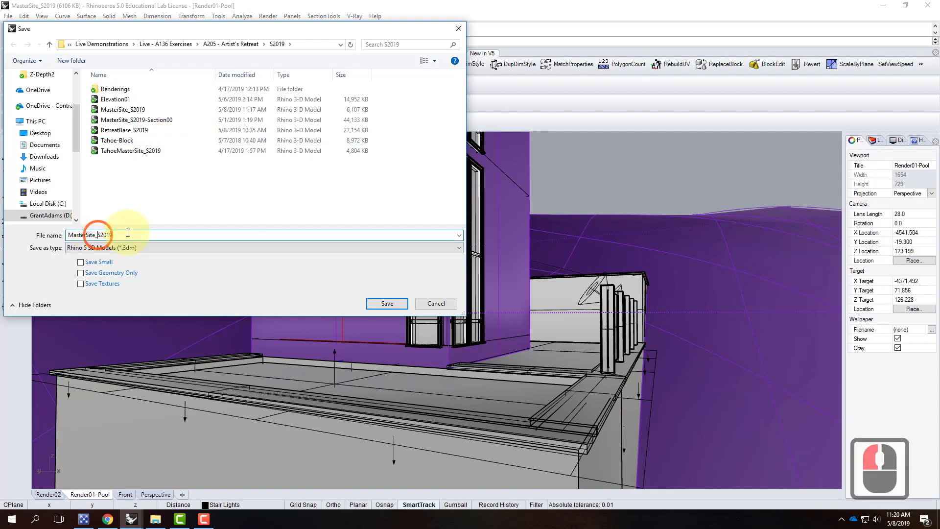
pyautogui.click(212, 234)
pyautogui.write('-Pla')
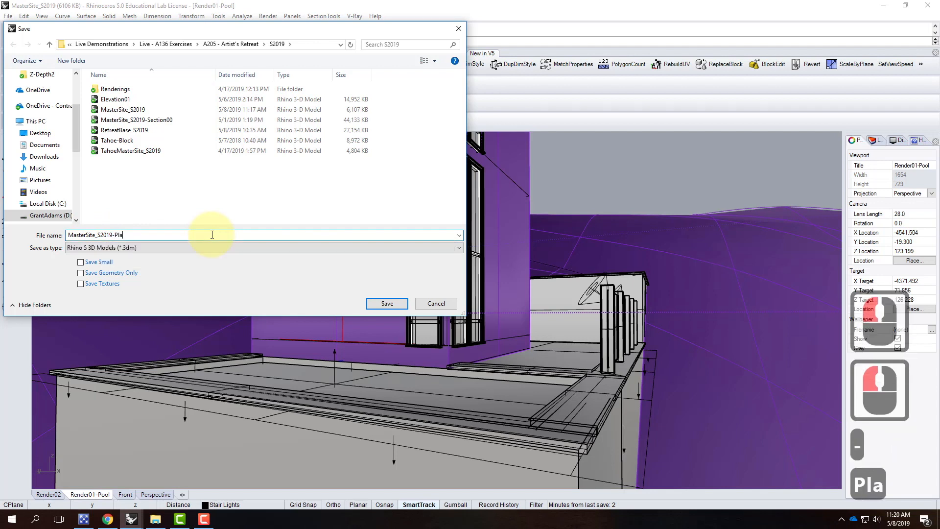
pyautogui.write('nView')
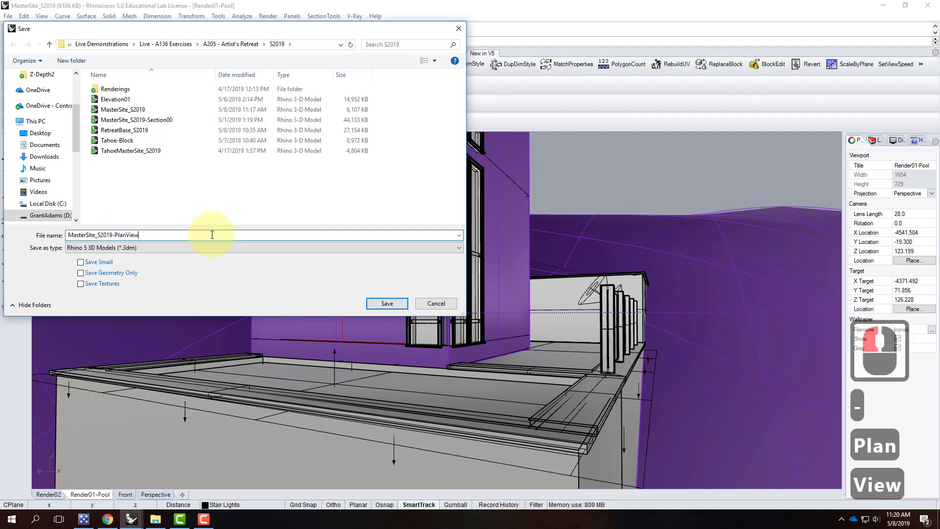
pyautogui.click(384, 304)
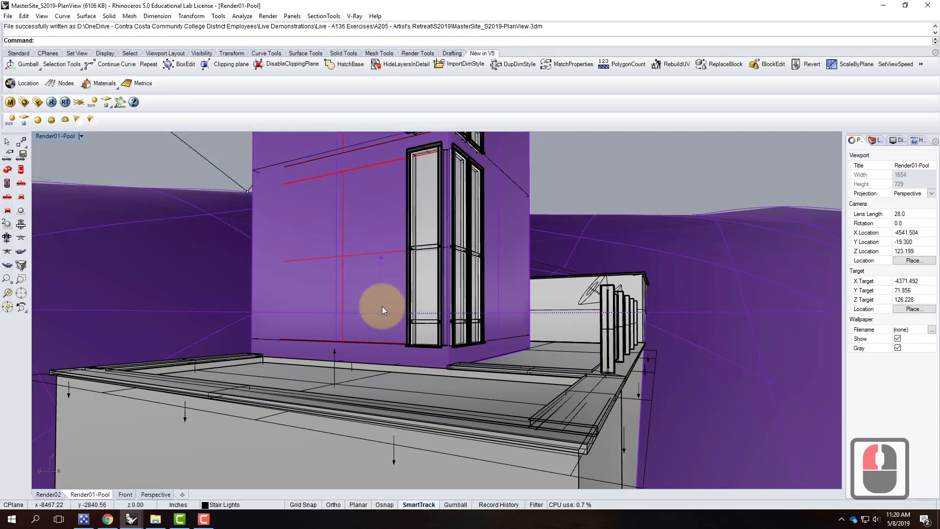
# - Hide the layer of the large Ocean1 block that surrounds the terrain
pyautogui.scroll(-4, 390, 292)
pyautogui.moveTo(430, 230); pyautogui.dragTo(406, 300, button='right')
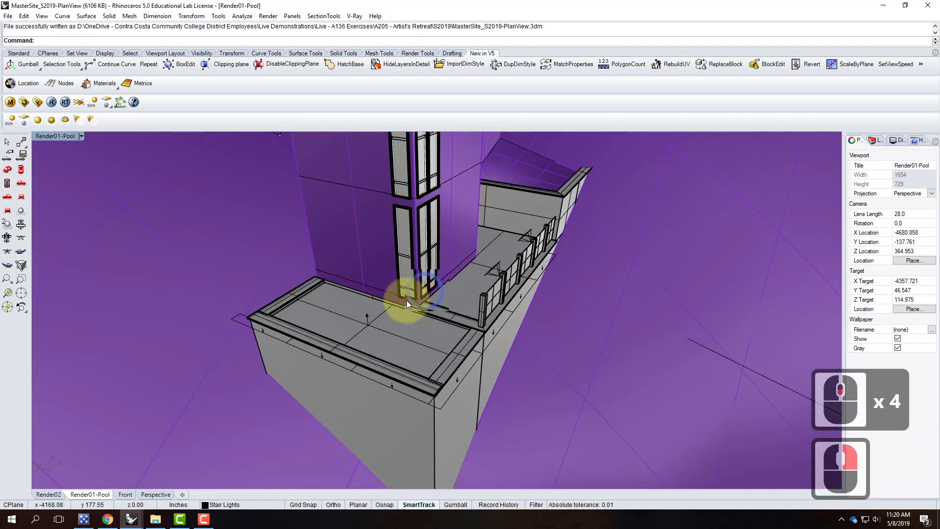
pyautogui.scroll(-8, 406, 301)
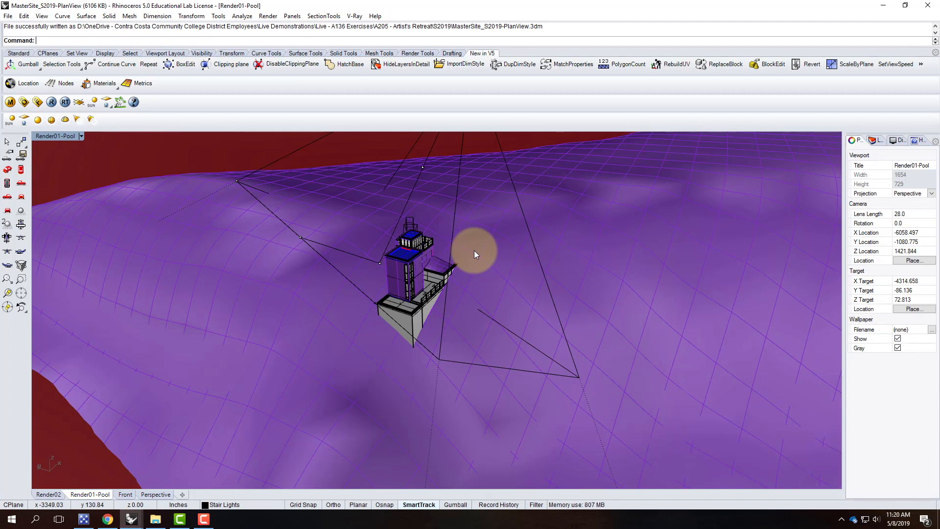
pyautogui.scroll(-5, 425, 269)
pyautogui.scroll(-16, 425, 269)
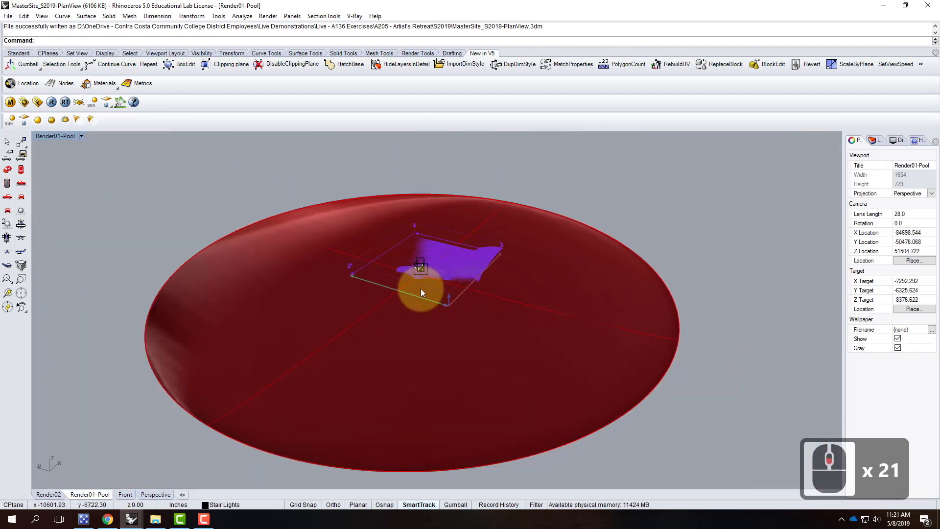
pyautogui.scroll(2, 331, 250)
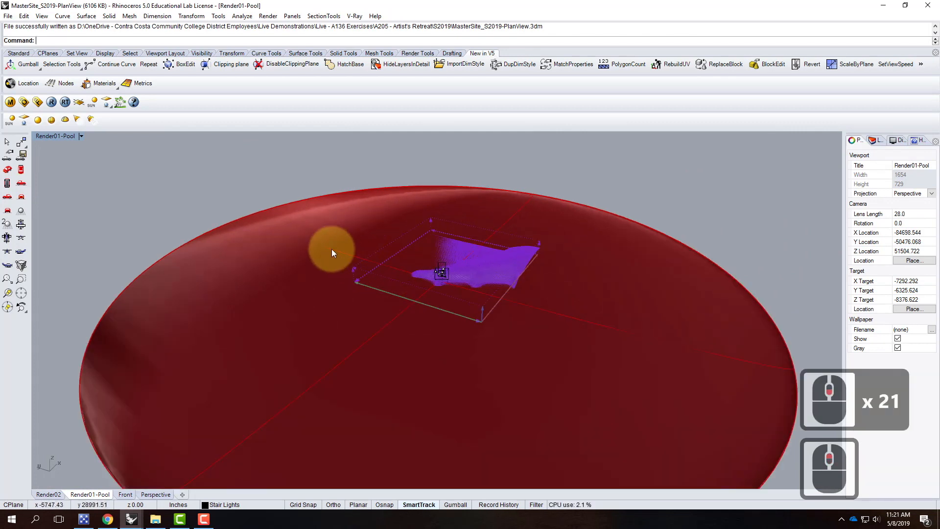
pyautogui.click(364, 233)
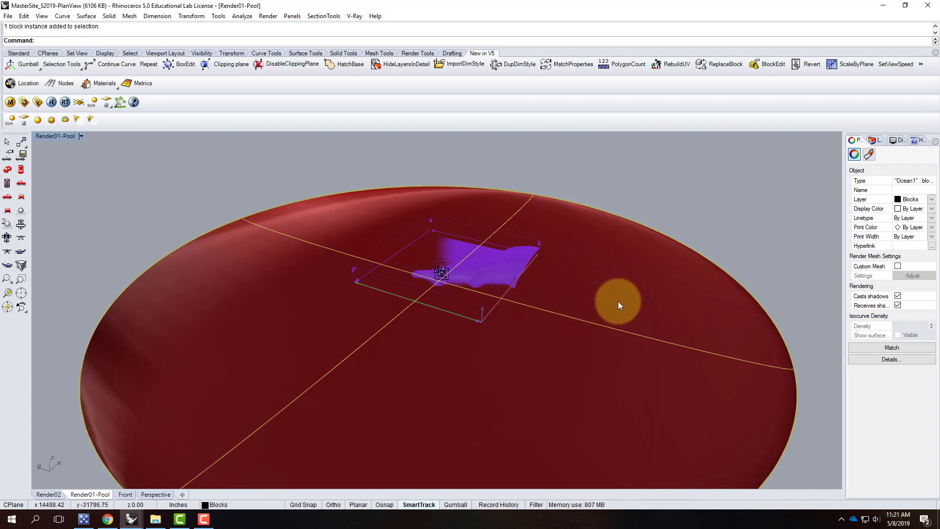
pyautogui.click(881, 140)
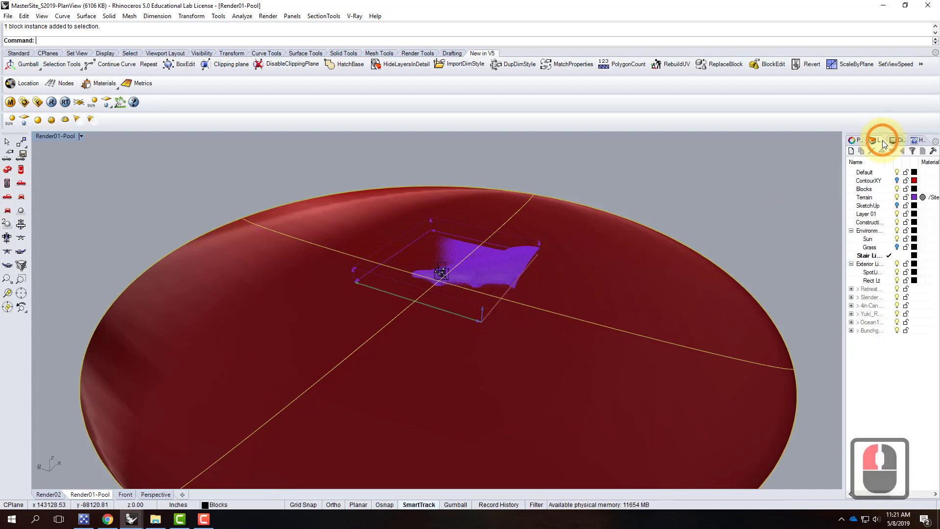
pyautogui.click(897, 322)
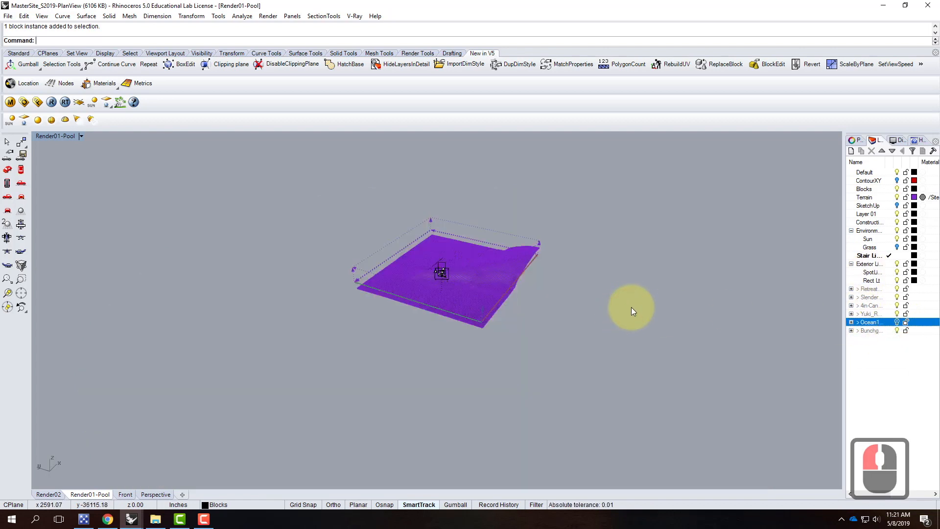
# - Hide the texture mapping widget of the terrain surface and deselect the terrain
pyautogui.click(486, 259)
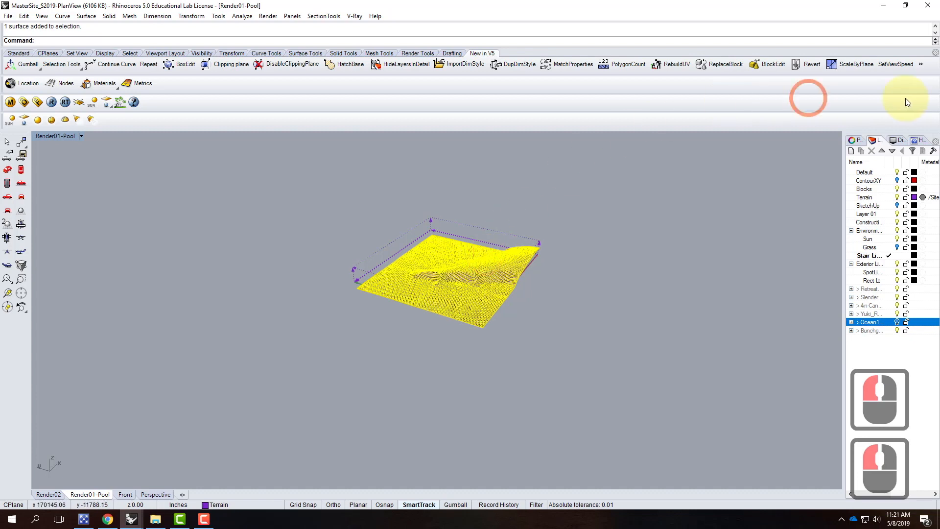
pyautogui.click(853, 140)
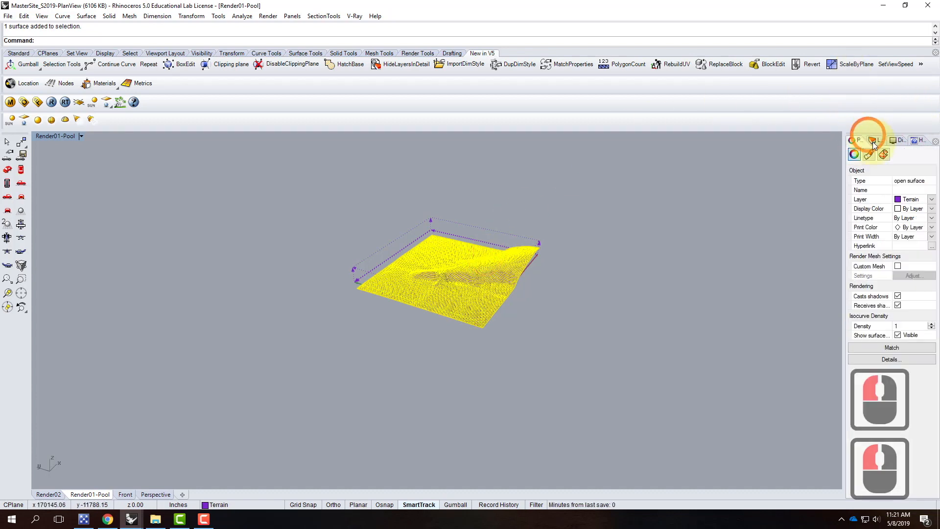
pyautogui.click(884, 155)
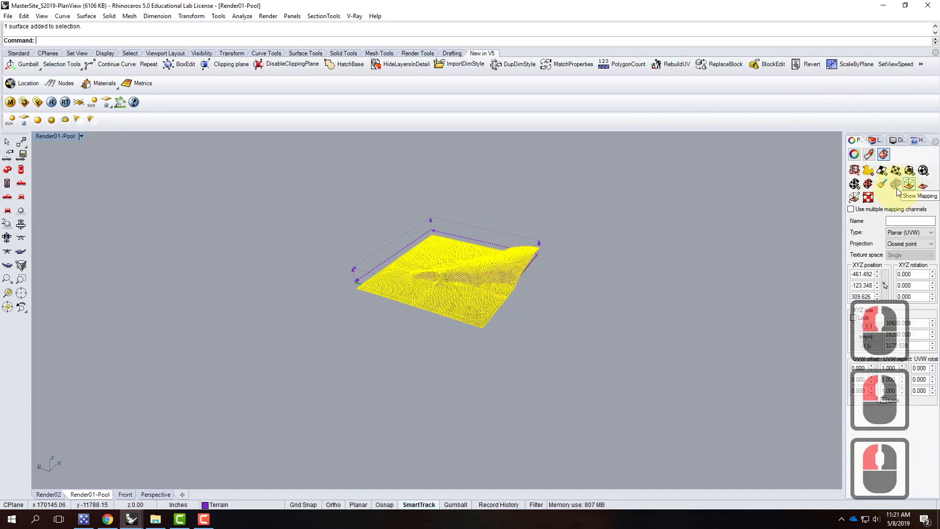
pyautogui.click(922, 188)
pyautogui.click(622, 220)
# - Create a new layer named PlanView
pyautogui.scroll(9, 449, 281)
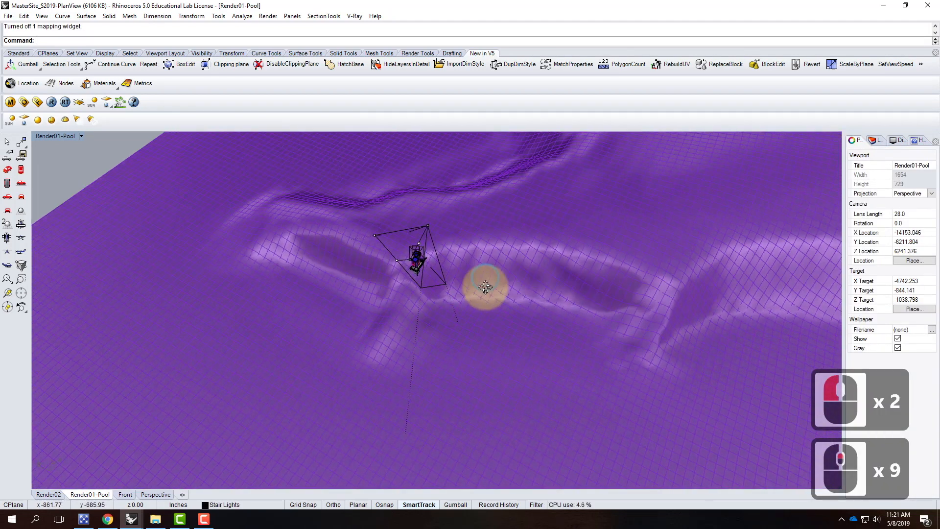
pyautogui.moveTo(483, 283); pyautogui.dragTo(399, 236, button='right')
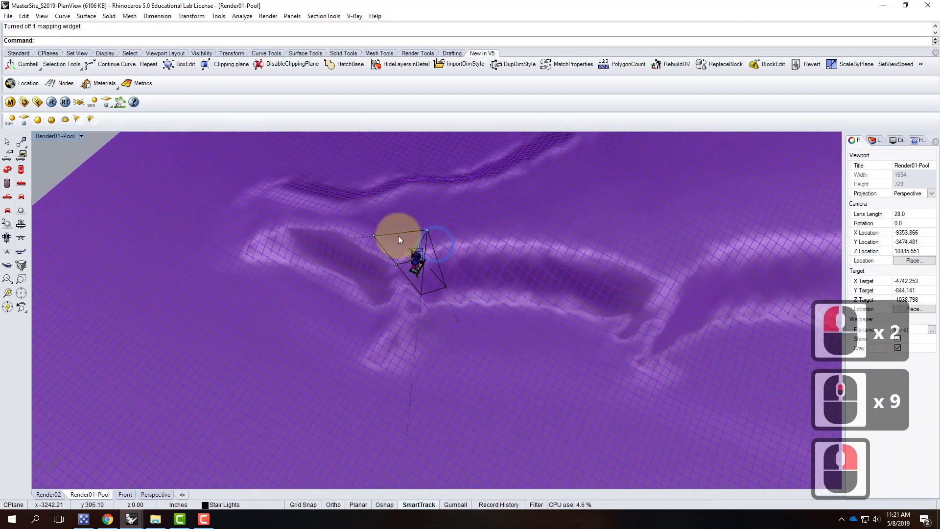
pyautogui.scroll(-12, 396, 239)
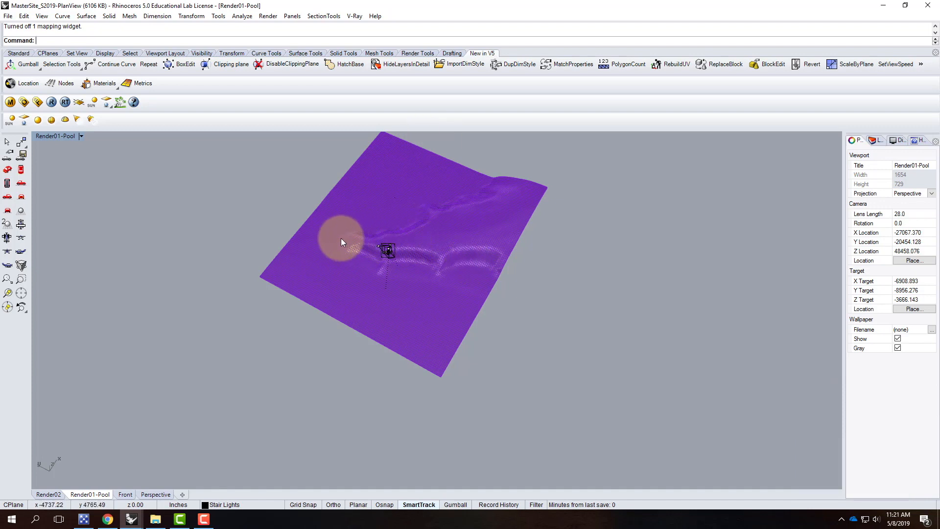
pyautogui.scroll(-3, 337, 191)
pyautogui.scroll(2, 338, 188)
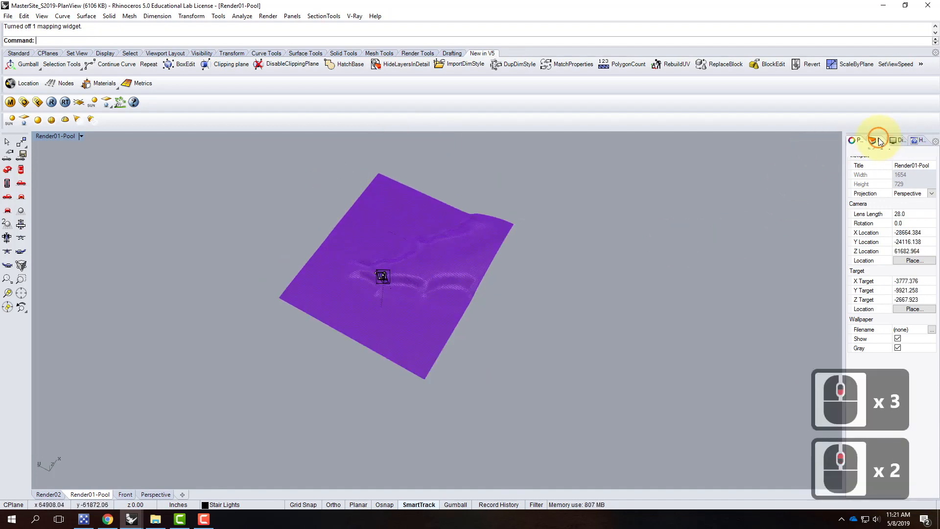
pyautogui.click(875, 140)
pyautogui.click(854, 154)
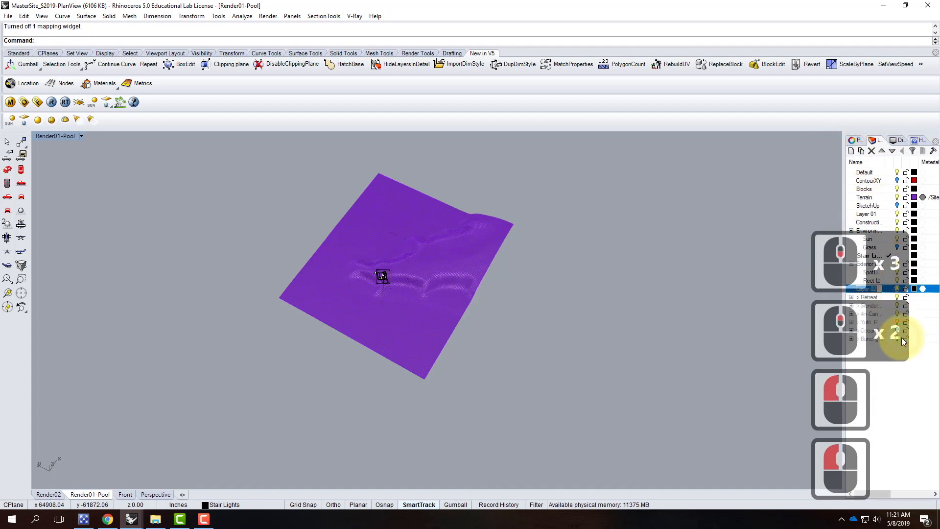
pyautogui.write('Plan')
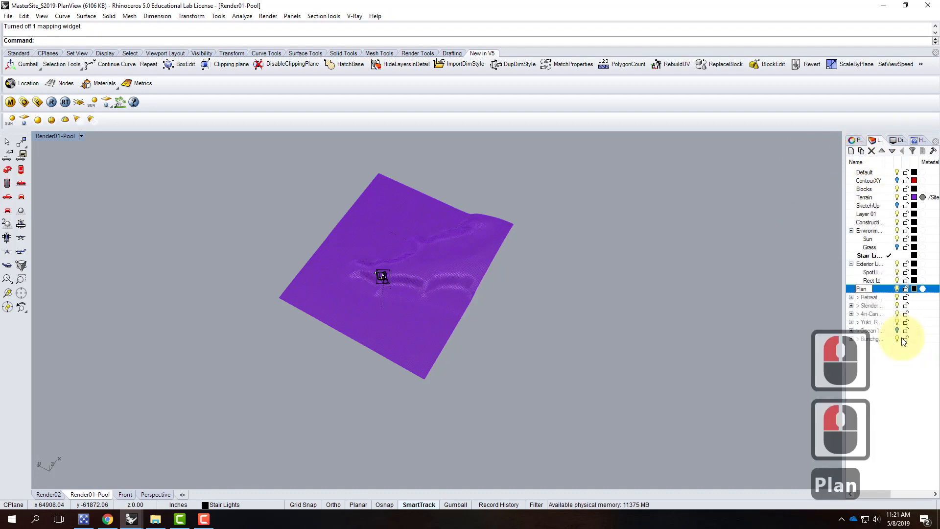
pyautogui.write('View')
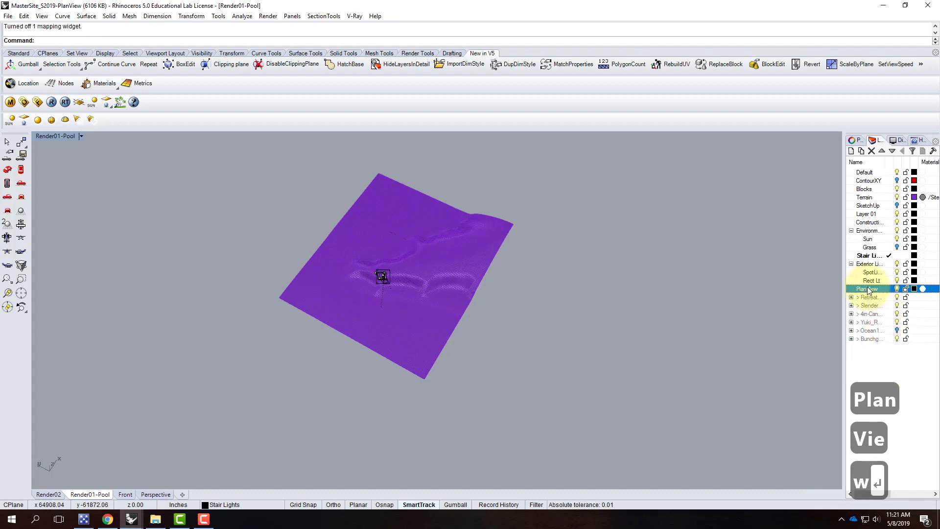
pyautogui.press('Return')
# - Add a sublayer named PlanSurface under PlanView and make it the current layer
pyautogui.click(861, 151)
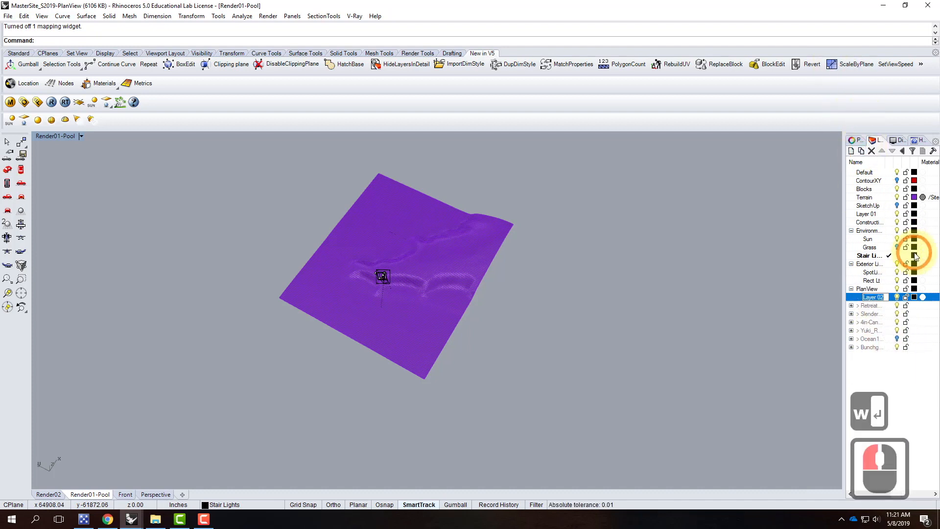
pyautogui.write('PlanRec')
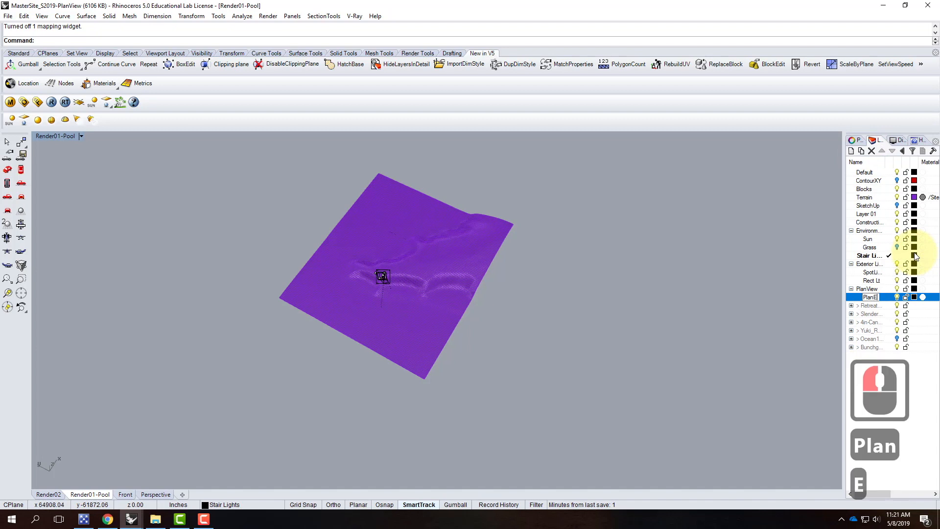
pyautogui.press('BackSpace')
pyautogui.write('Rec')
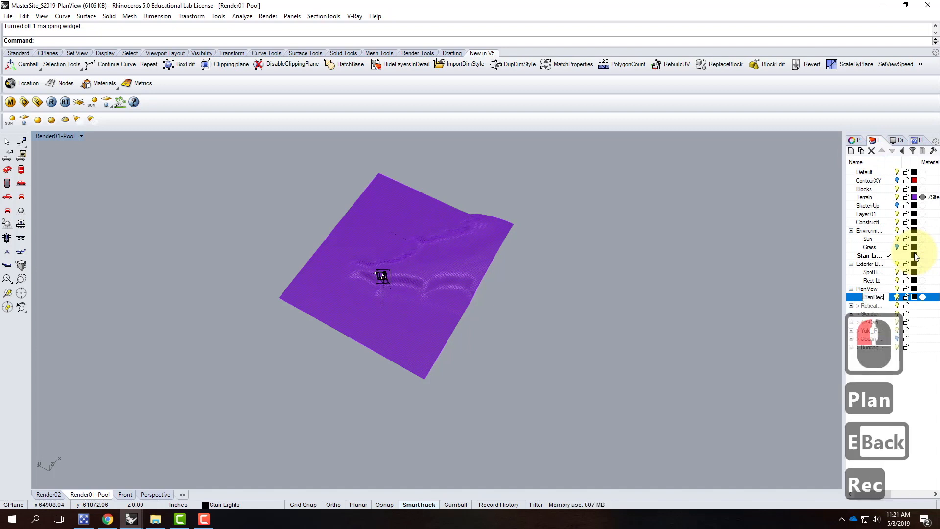
pyautogui.press('BackSpace')
pyautogui.press('BackSpace')
pyautogui.press('BackSpace')
pyautogui.write('Surface')
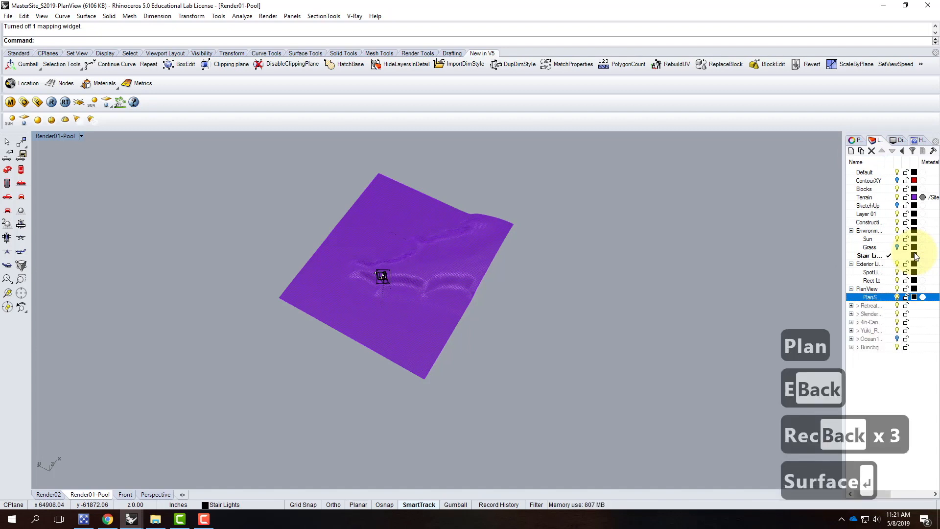
pyautogui.press('Return')
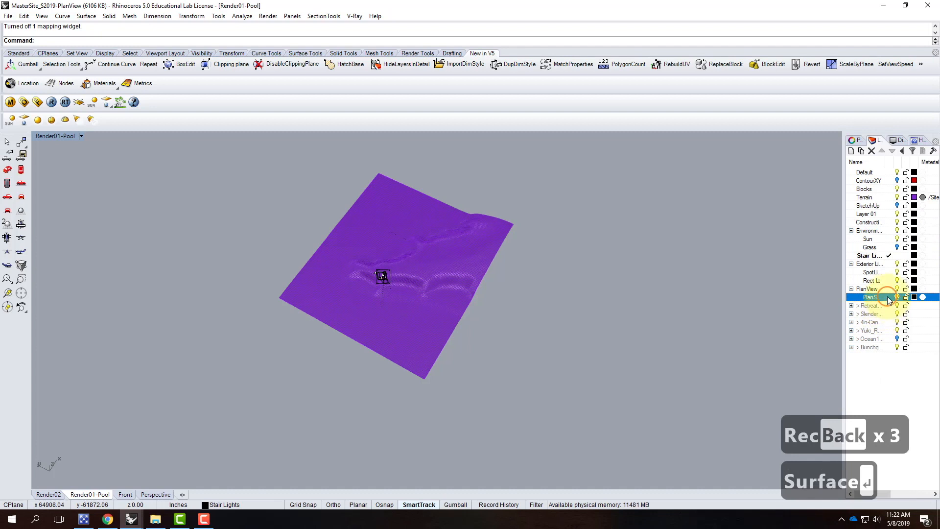
pyautogui.click(889, 296)
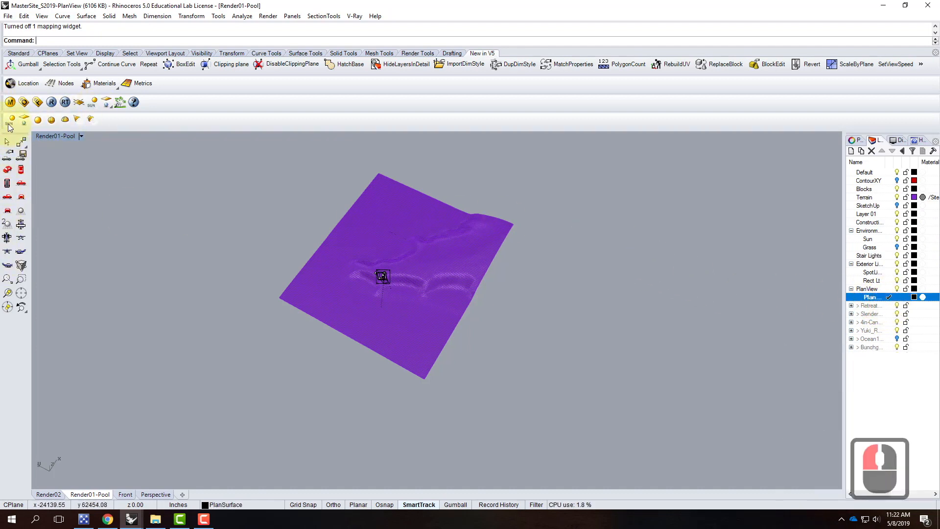
# - Draw a corner-to-corner rectangular plane surface that covers the whole terrain footprint on the PlanSurface layer
pyautogui.click(18, 53)
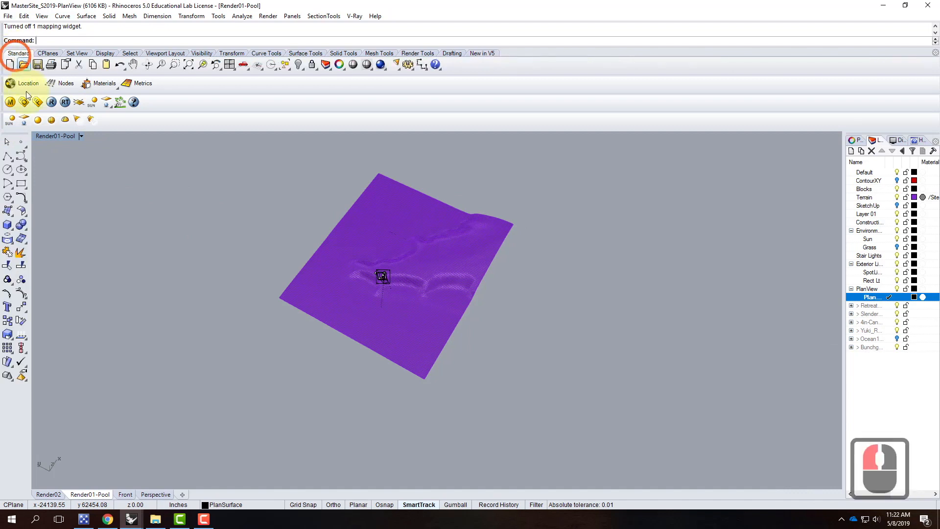
pyautogui.click(10, 212)
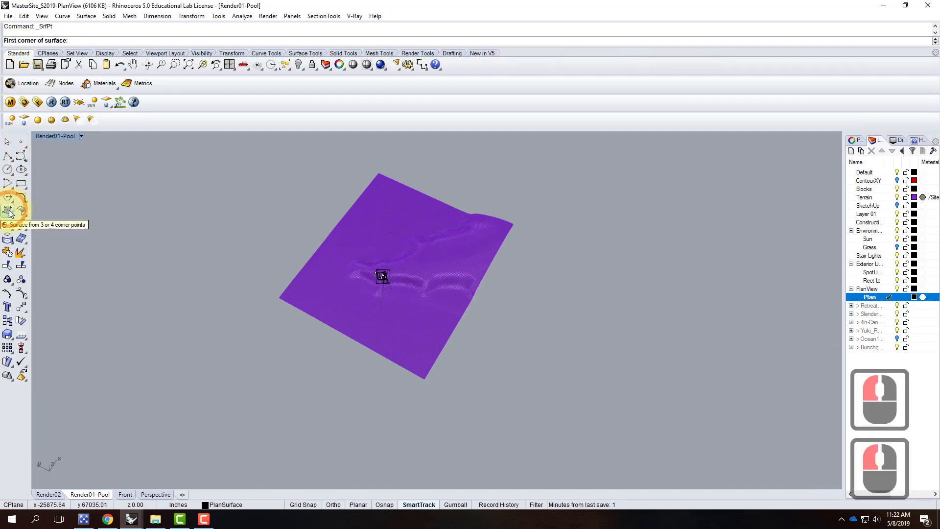
pyautogui.click(10, 212)
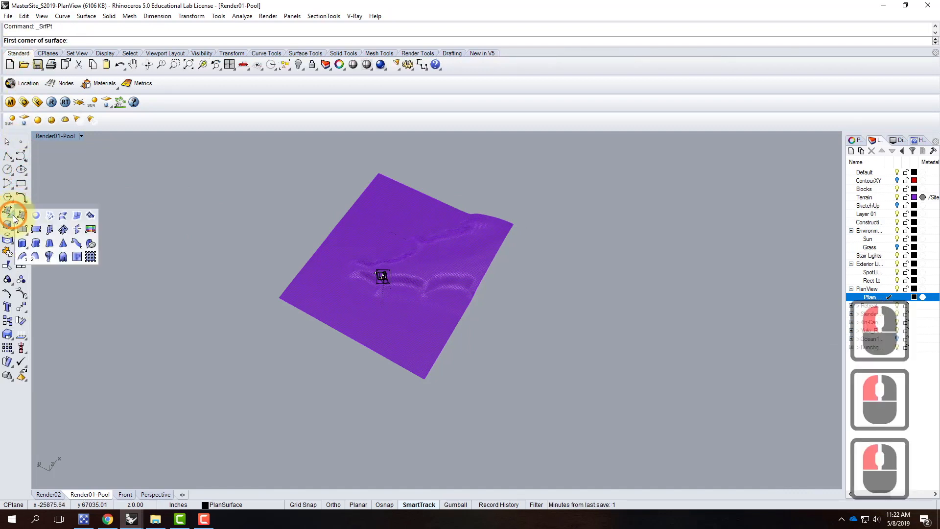
pyautogui.click(35, 228)
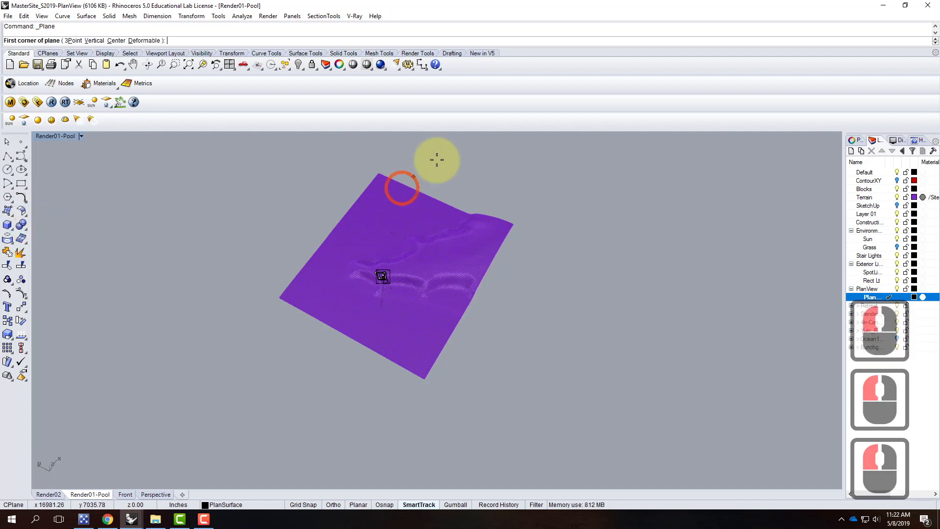
pyautogui.click(363, 150)
pyautogui.click(430, 405)
# - Select the building block, zoom to it and examine where the plane surface cuts through the building and terrain
pyautogui.moveTo(431, 405); pyautogui.dragTo(541, 384, button='right')
pyautogui.click(439, 344)
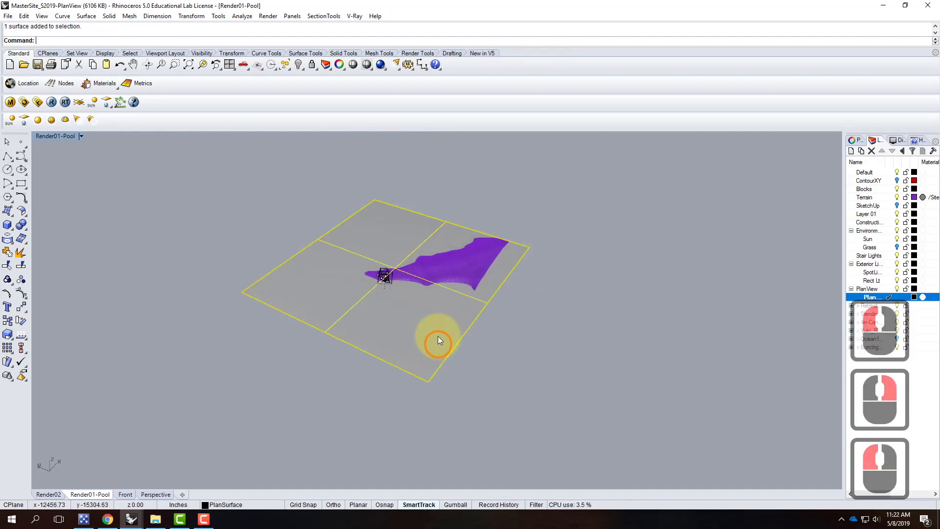
pyautogui.scroll(9, 395, 274)
pyautogui.scroll(15, 398, 283)
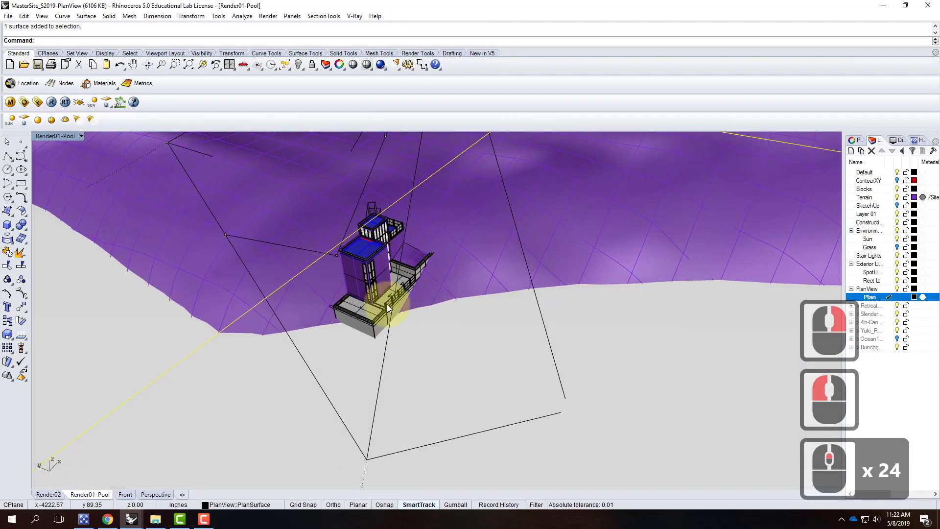
pyautogui.click(370, 310)
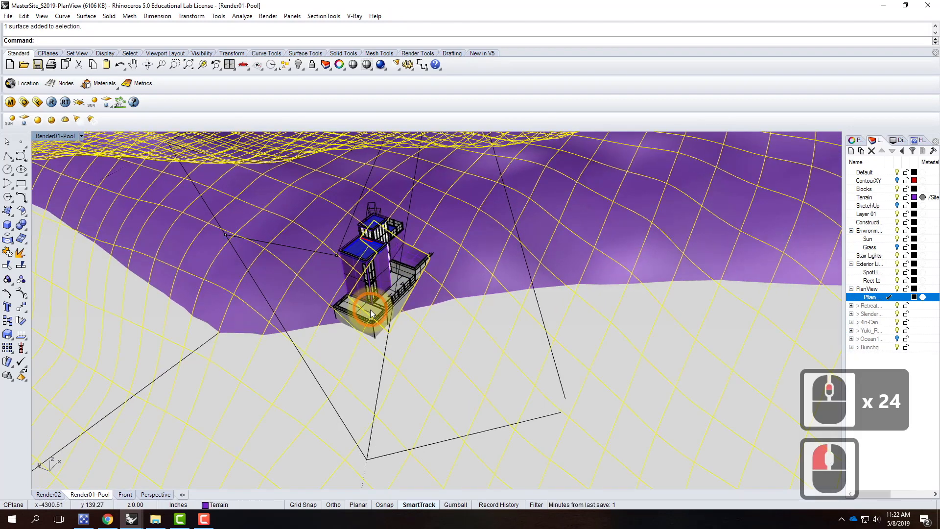
pyautogui.click(382, 277)
pyautogui.write('z')
pyautogui.press('Return')
pyautogui.write('s')
pyautogui.press('Return')
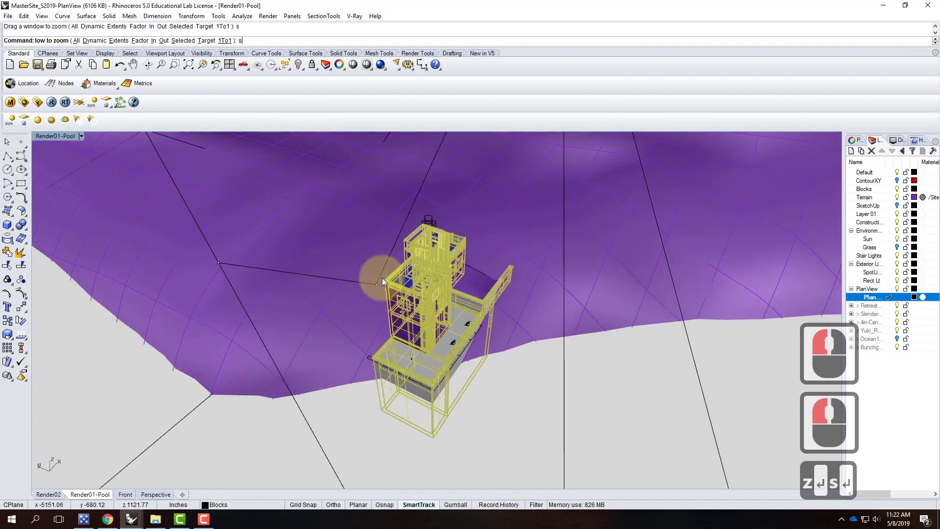
pyautogui.scroll(4, 489, 360)
pyautogui.moveTo(489, 360); pyautogui.dragTo(394, 313, button='right')
pyautogui.moveTo(349, 283); pyautogui.dragTo(410, 280, button='right')
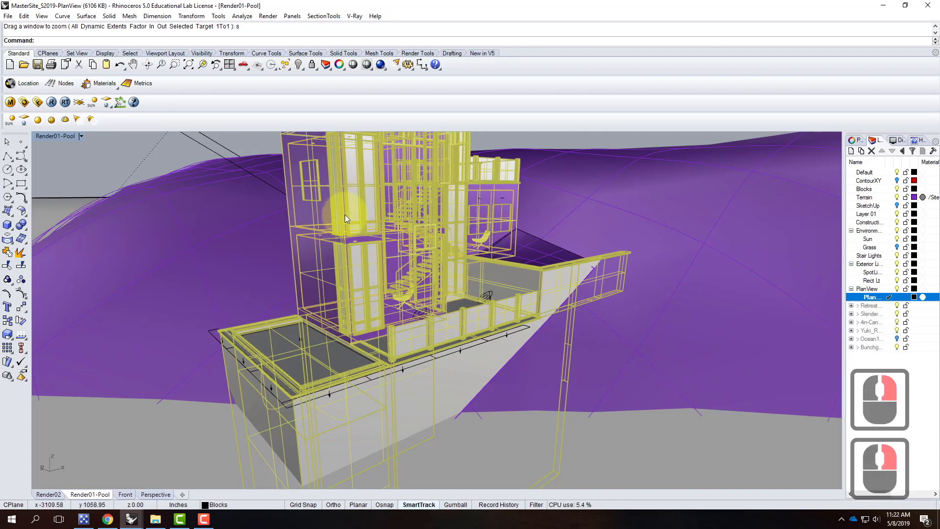
pyautogui.moveTo(478, 254); pyautogui.dragTo(511, 241, button='right')
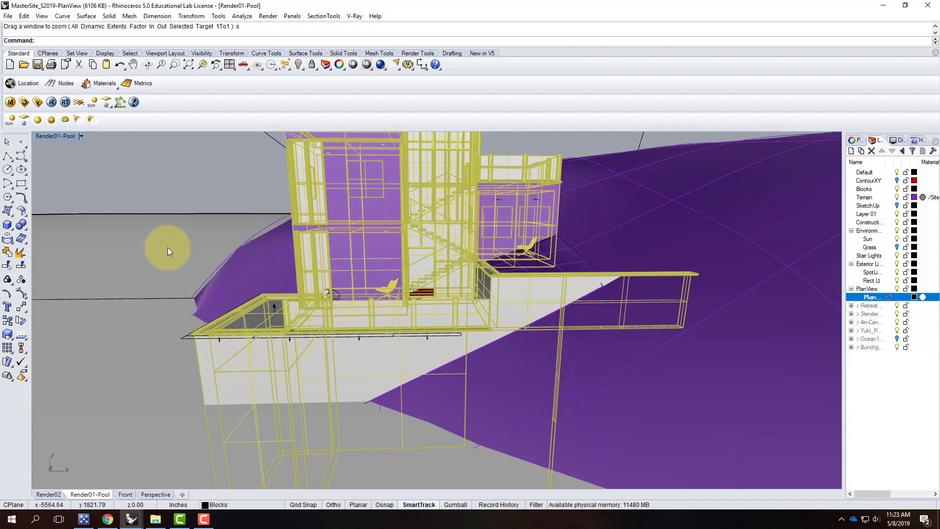
# - Move the plane surface vertically upward by about 207 inches so it cuts through the building at a higher level
pyautogui.scroll(-3, 167, 247)
pyautogui.moveTo(201, 278); pyautogui.dragTo(214, 290, button='right')
pyautogui.click(84, 366)
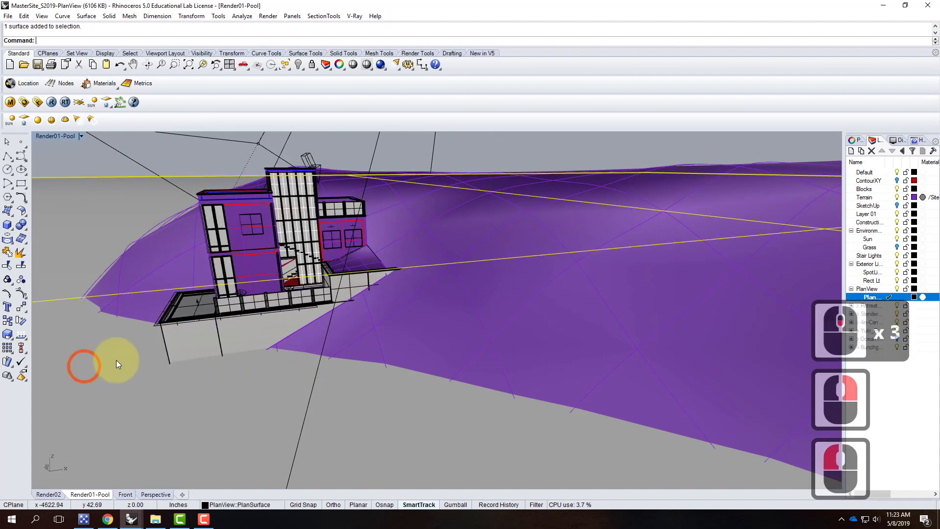
pyautogui.write('move')
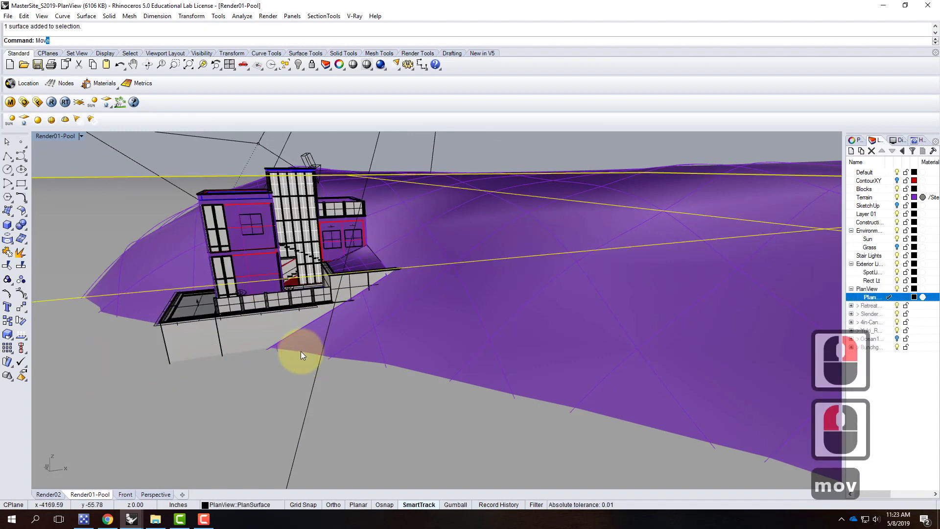
pyautogui.press('Return')
pyautogui.write('v')
pyautogui.press('Return')
pyautogui.moveTo(301, 351); pyautogui.dragTo(343, 306)
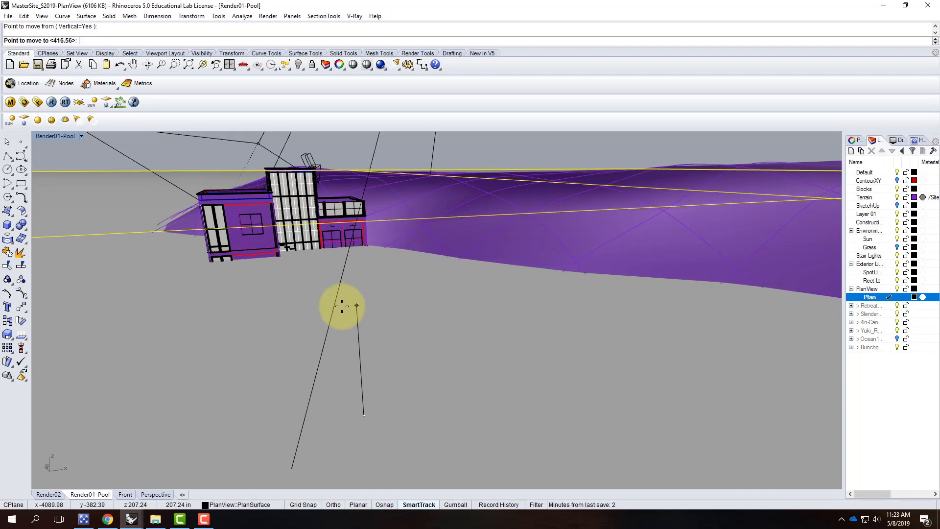
pyautogui.click(341, 306)
# - Deselect the plane surface and examine how it intersects the terrain and the building
pyautogui.scroll(-9, 438, 287)
pyautogui.moveTo(436, 351); pyautogui.dragTo(447, 332, button='right')
pyautogui.scroll(-8, 356, 315)
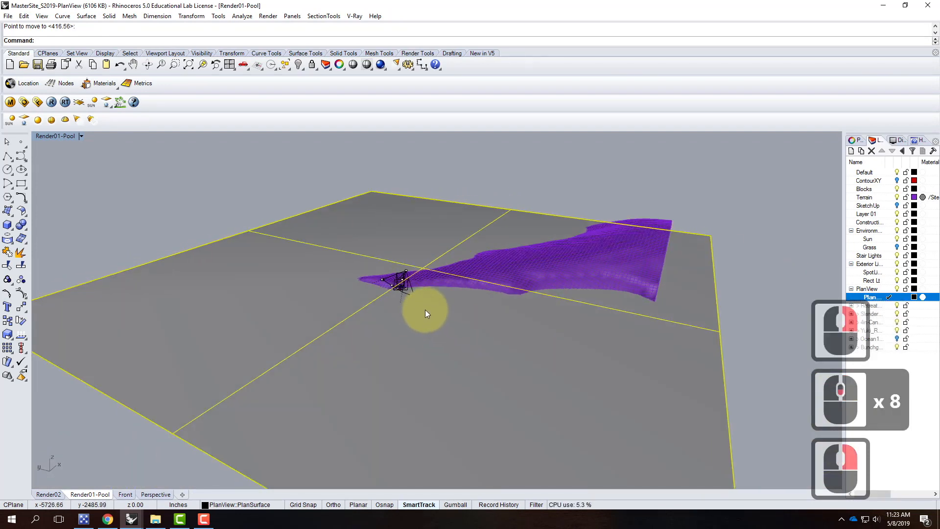
pyautogui.click(502, 178)
pyautogui.scroll(3, 405, 286)
pyautogui.scroll(9, 404, 284)
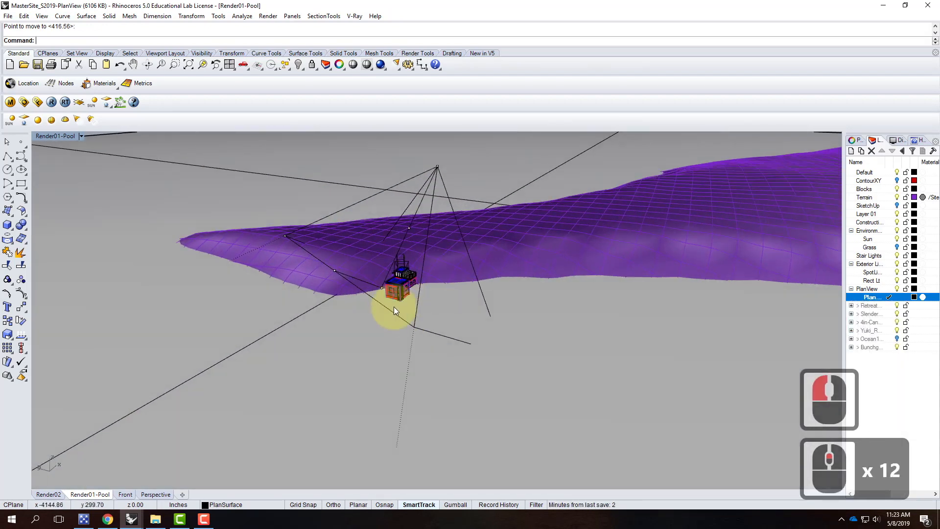
pyautogui.scroll(-13, 357, 257)
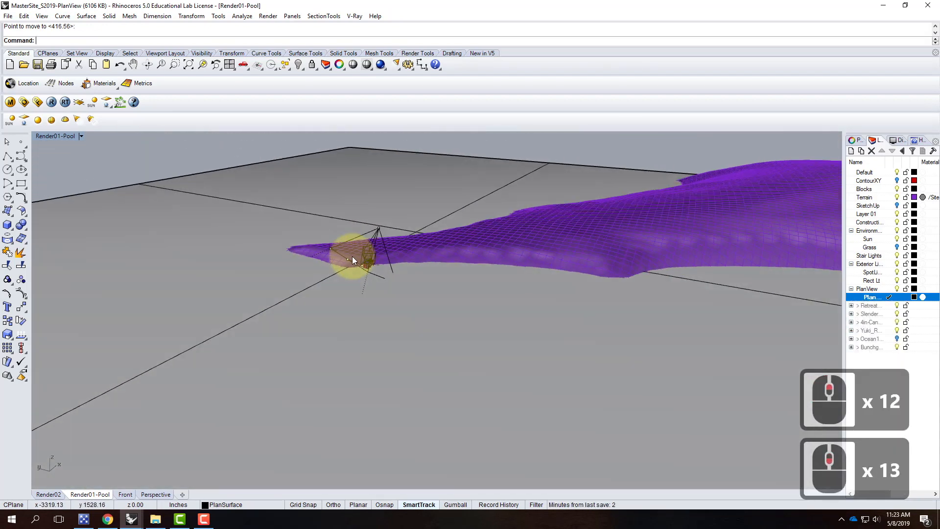
# - Start creating a section with SectionTools, using all visible objects except the plane surface as the objects to section
pyautogui.click(315, 16)
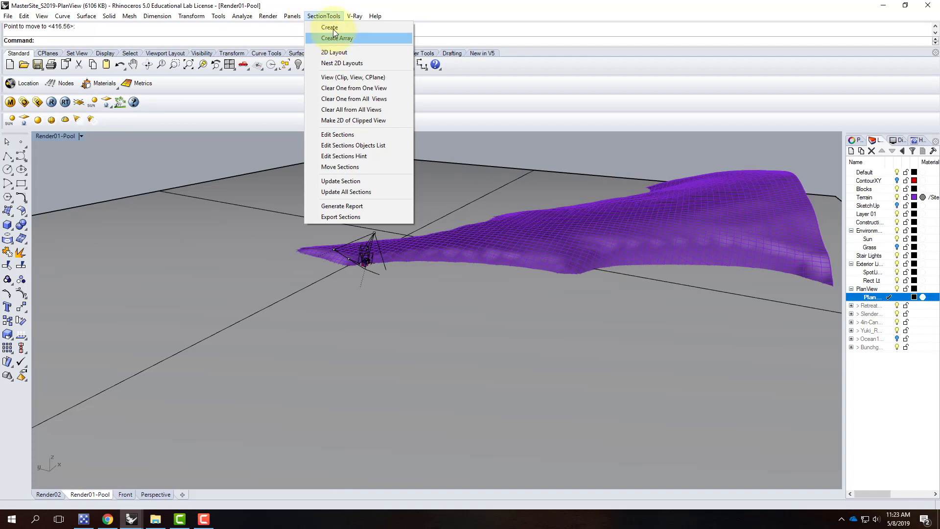
pyautogui.click(333, 27)
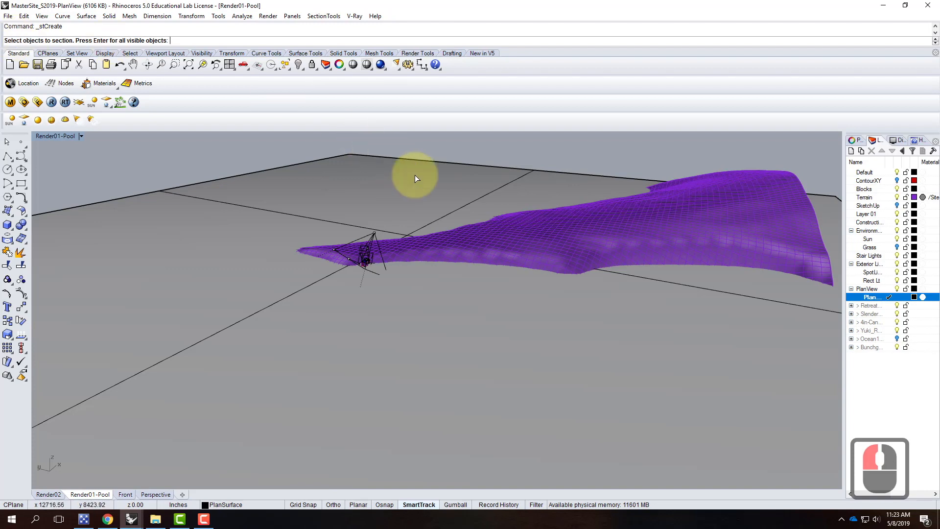
pyautogui.write('all')
pyautogui.press('Return')
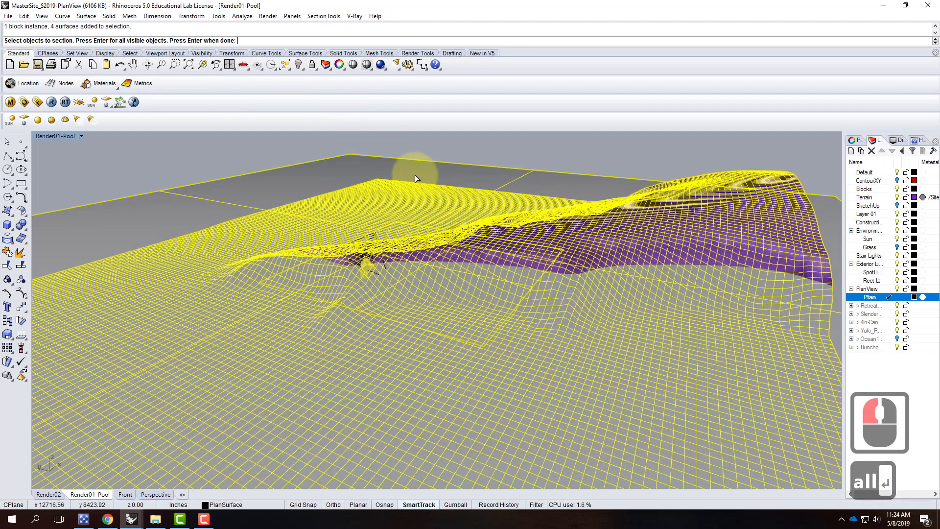
pyautogui.keyDown('ctrl'); pyautogui.click(329, 167); pyautogui.keyUp('ctrl')
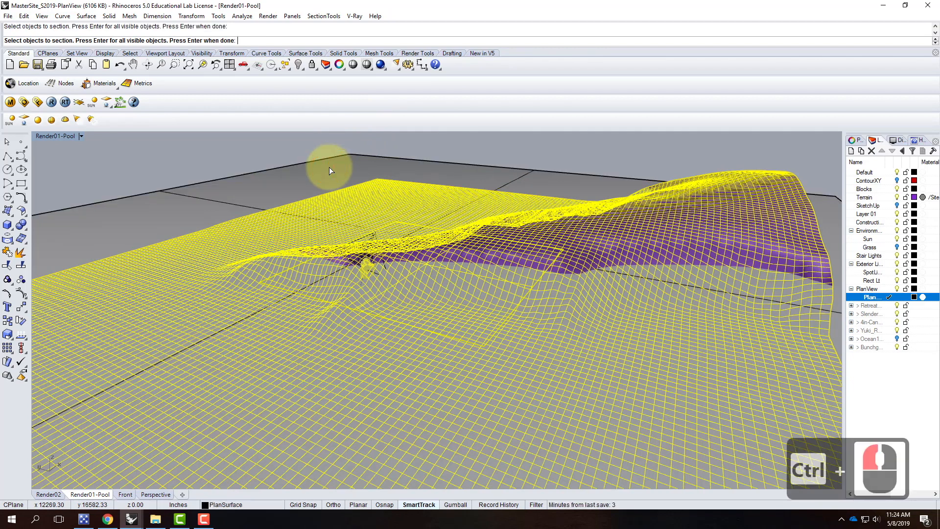
pyautogui.press('Return')
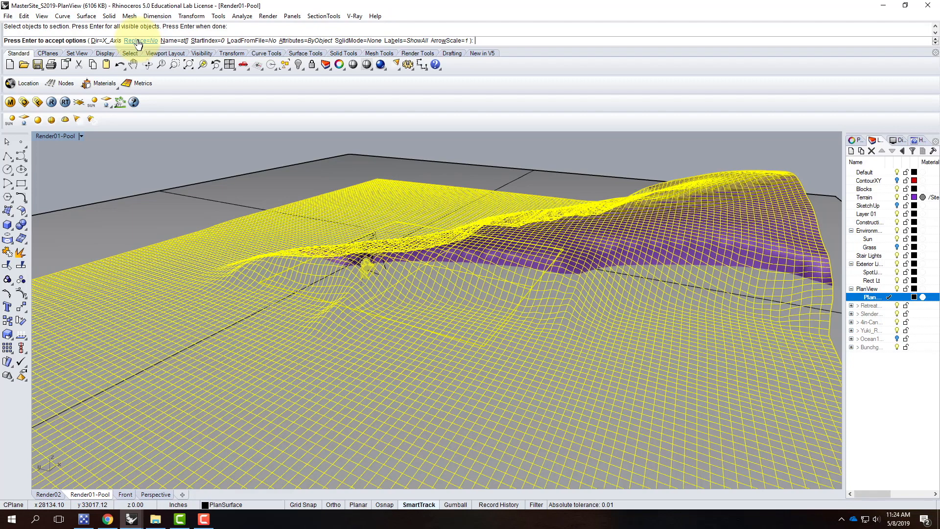
# - Show the four-viewport layout and fit the terrain and building into the Front viewport
pyautogui.doubleClick(60, 135)
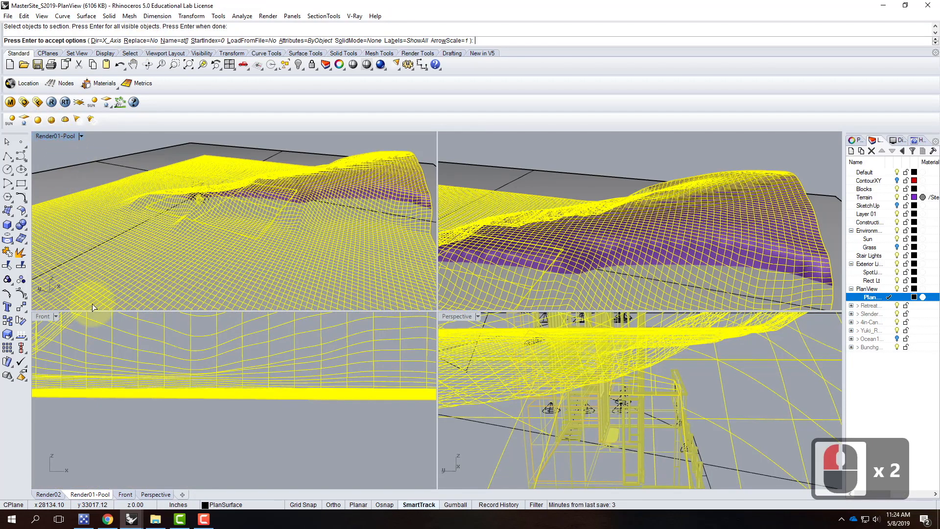
pyautogui.click(43, 317)
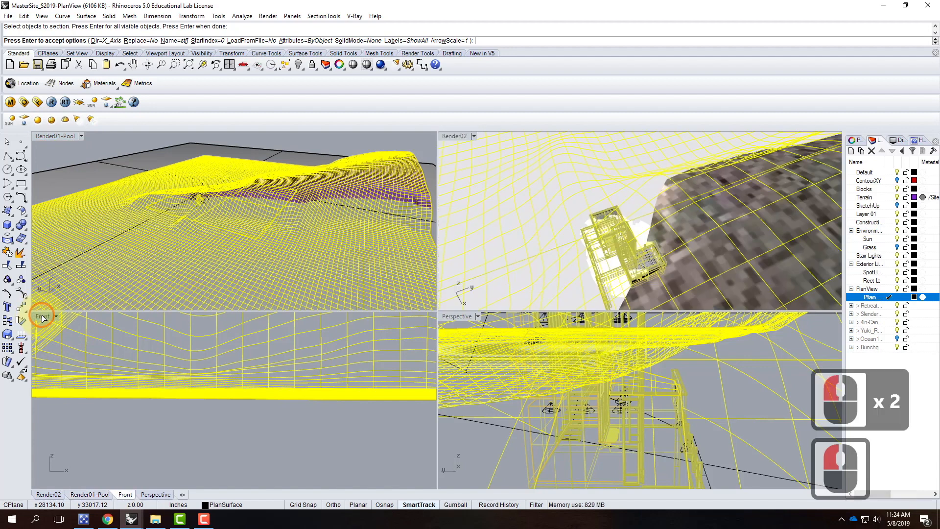
pyautogui.scroll(-17, 228, 352)
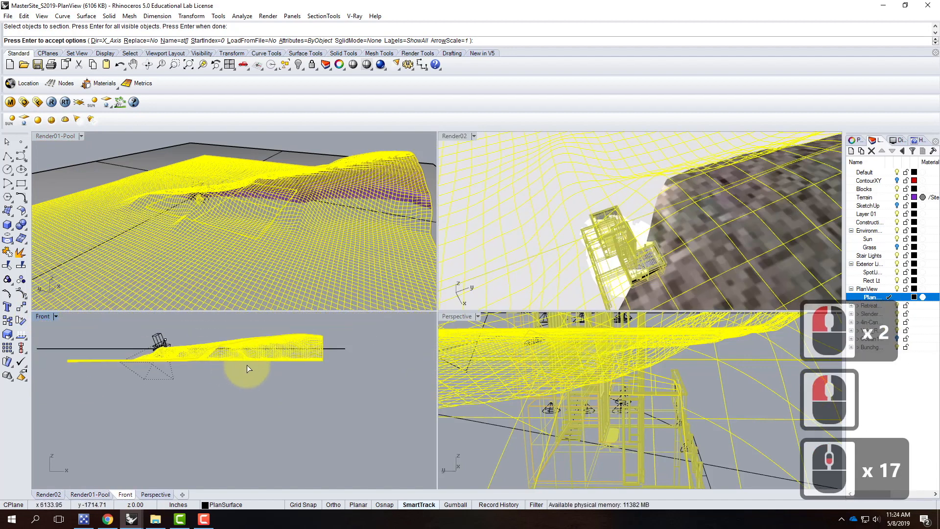
pyautogui.scroll(-4, 247, 366)
pyautogui.scroll(4, 175, 353)
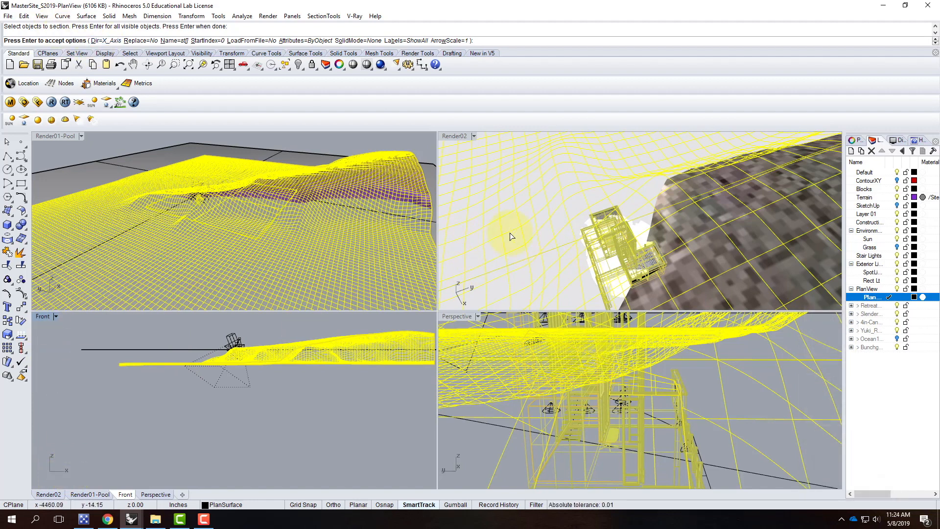
pyautogui.click(239, 378)
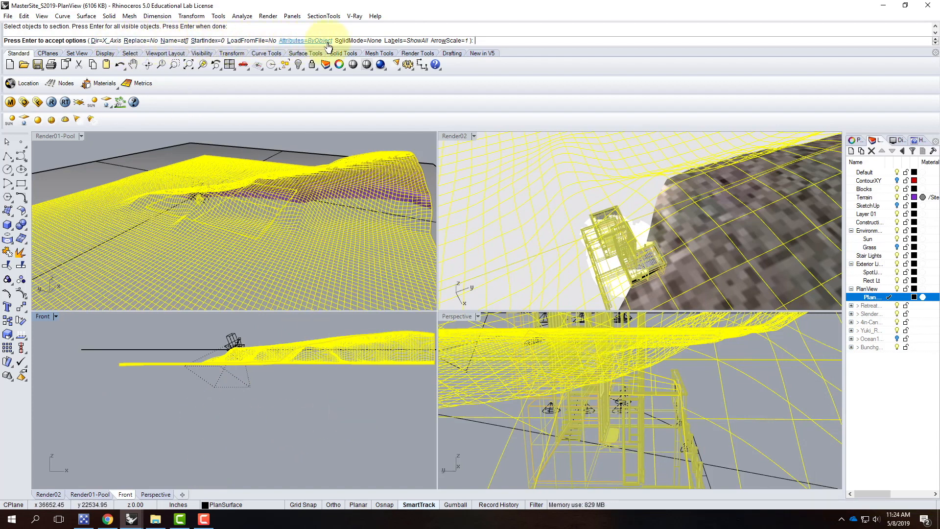
# - Set the section's SolidMode to Surfaces and accept the section options
pyautogui.click(361, 41)
pyautogui.click(89, 40)
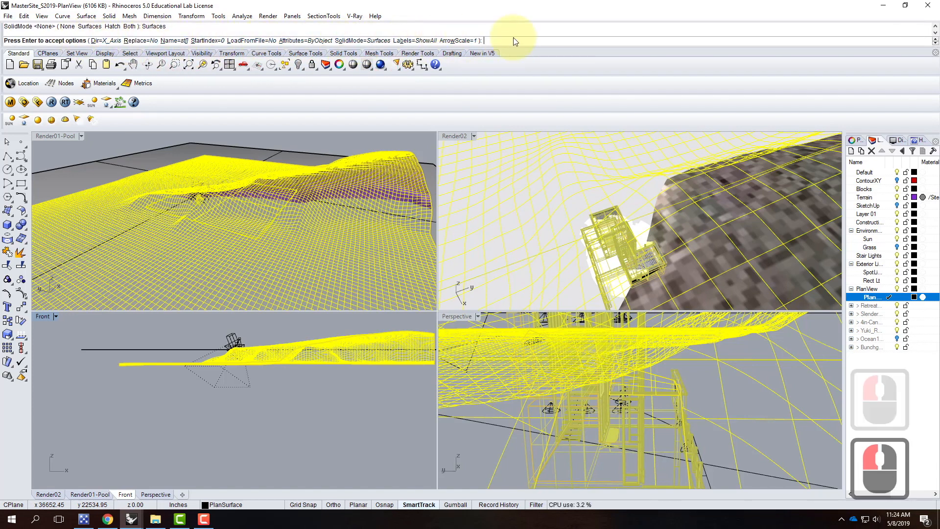
pyautogui.press('Return')
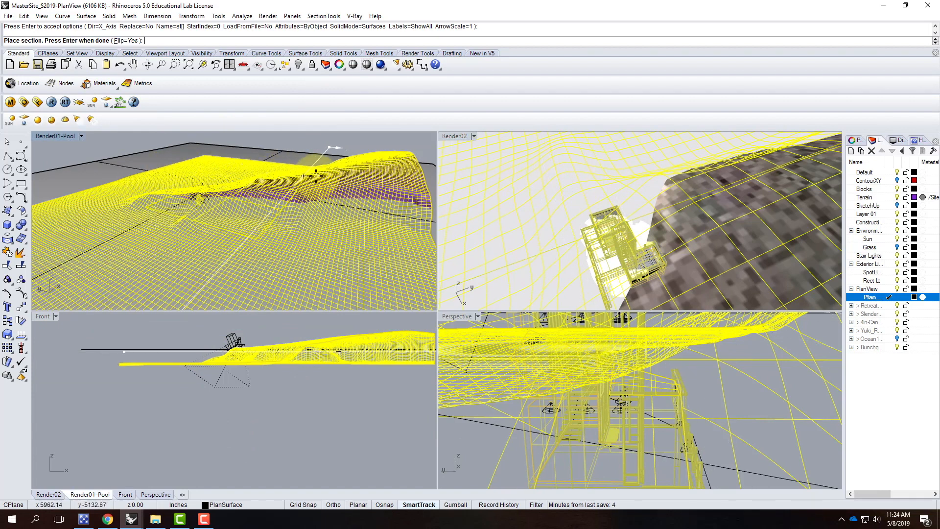
# - Turn on the Center object snap and place a single horizontal section at the plane surface's height in the Front viewport
pyautogui.click(184, 329)
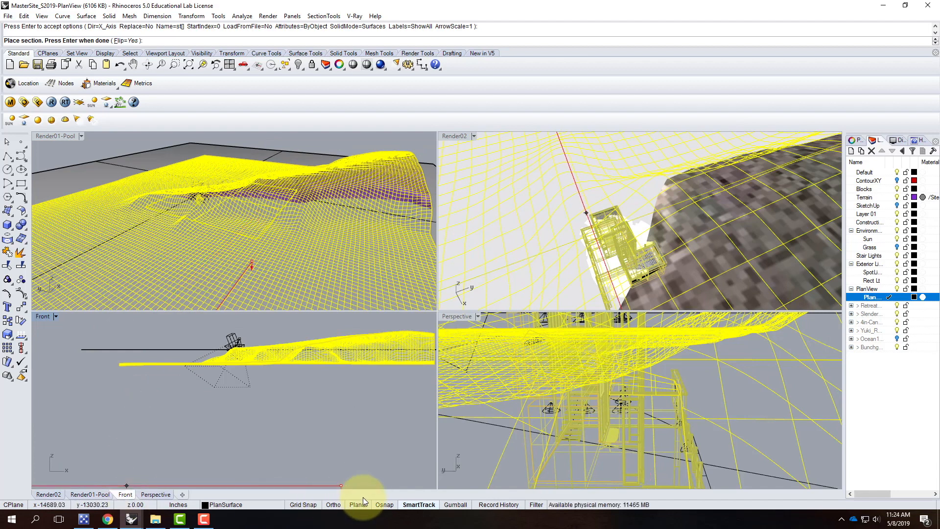
pyautogui.click(382, 504)
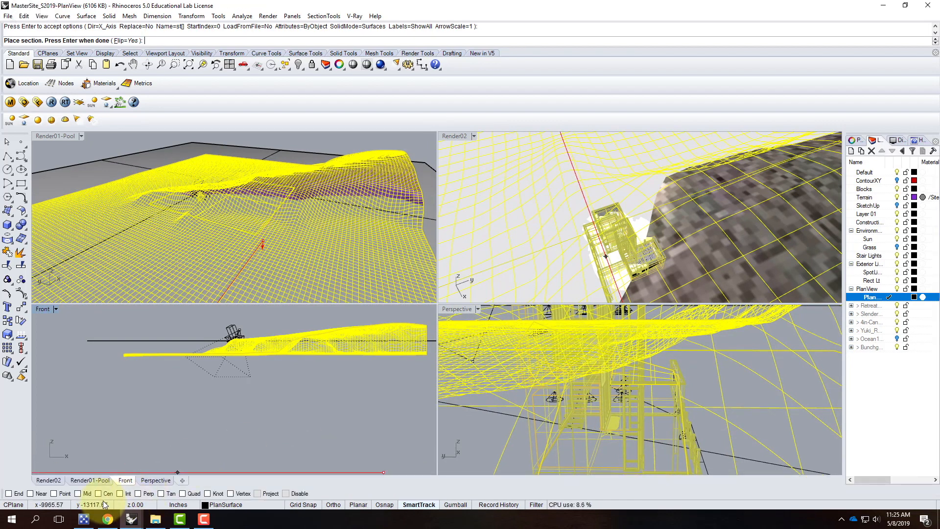
pyautogui.click(98, 493)
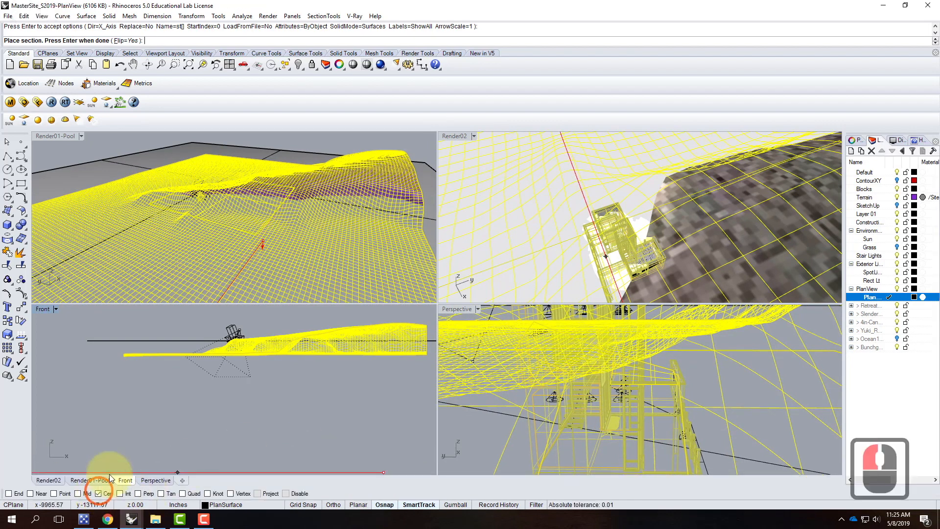
pyautogui.click(167, 338)
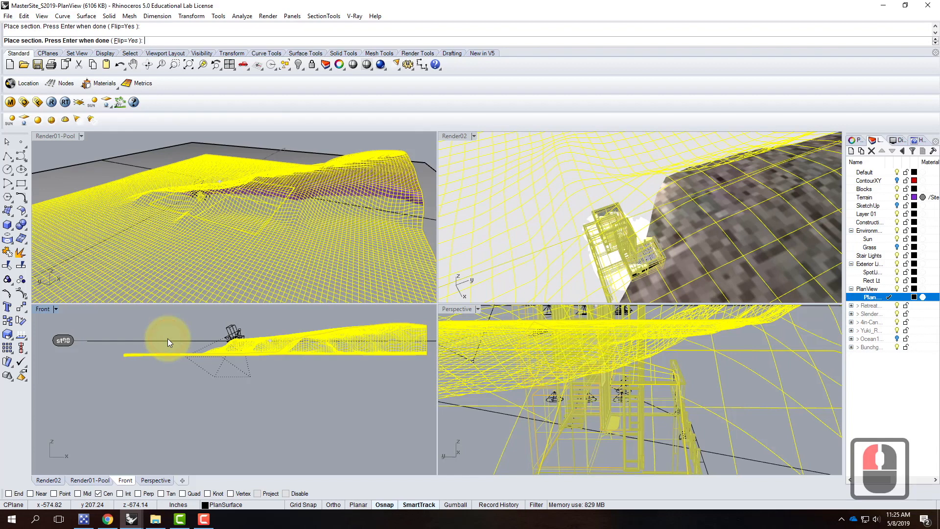
pyautogui.click(115, 147)
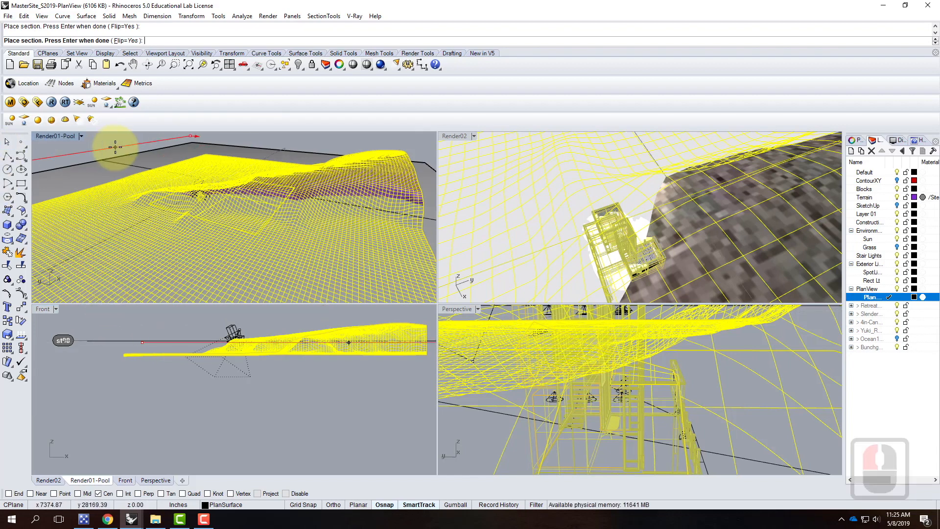
pyautogui.press('Return')
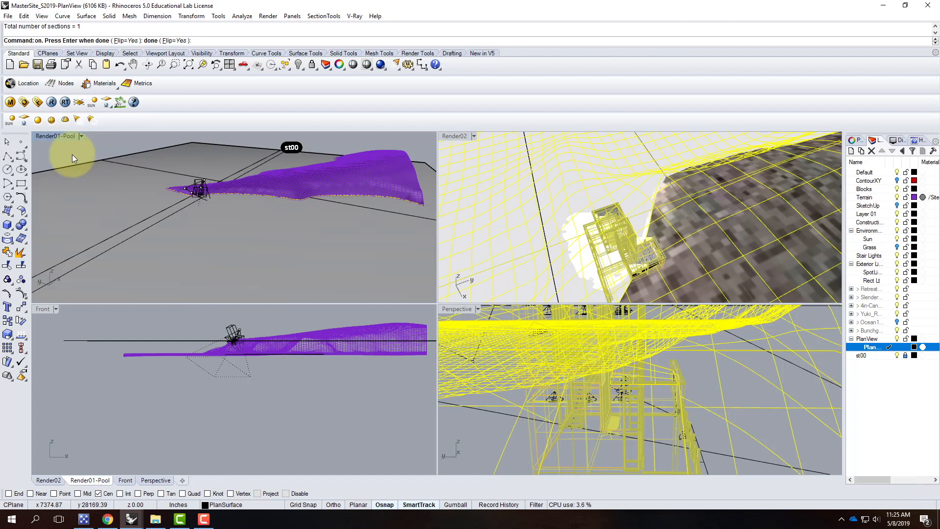
pyautogui.press('Return')
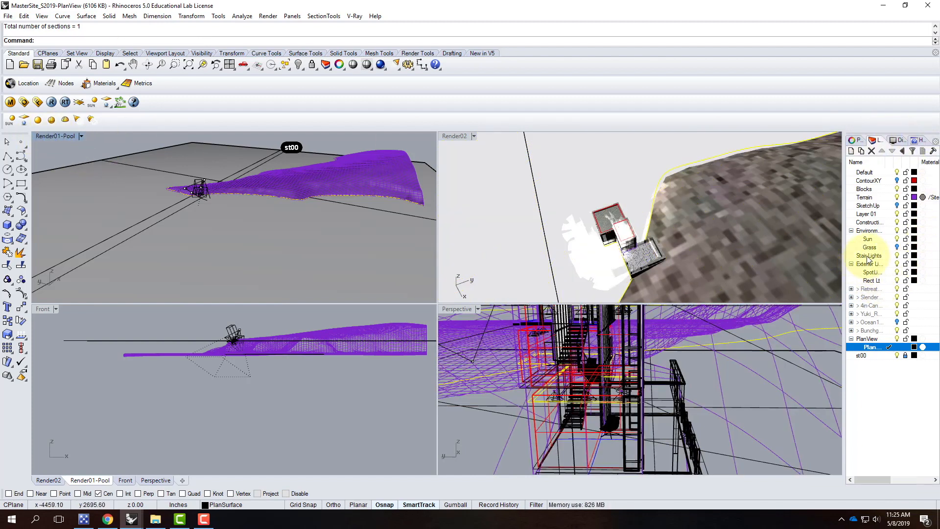
# - Make PlanView the current layer and turn off the PlanSurface sublayer
pyautogui.doubleClick(881, 339)
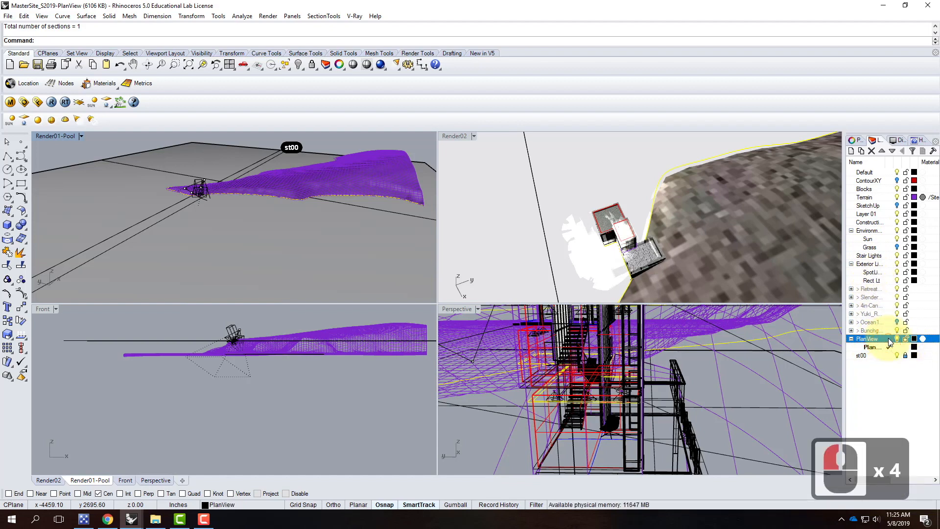
pyautogui.click(899, 348)
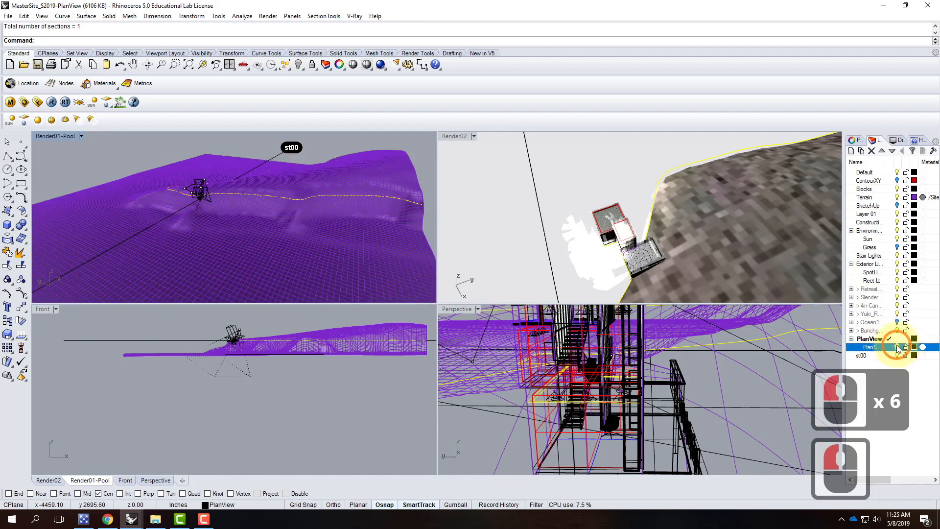
# - Maximize the Render01-Pool viewport, switch it to the Perspective view and frame the building
pyautogui.doubleClick(66, 136)
pyautogui.scroll(-3, 378, 270)
pyautogui.moveTo(379, 271); pyautogui.dragTo(381, 240, button='right')
pyautogui.scroll(6, 378, 230)
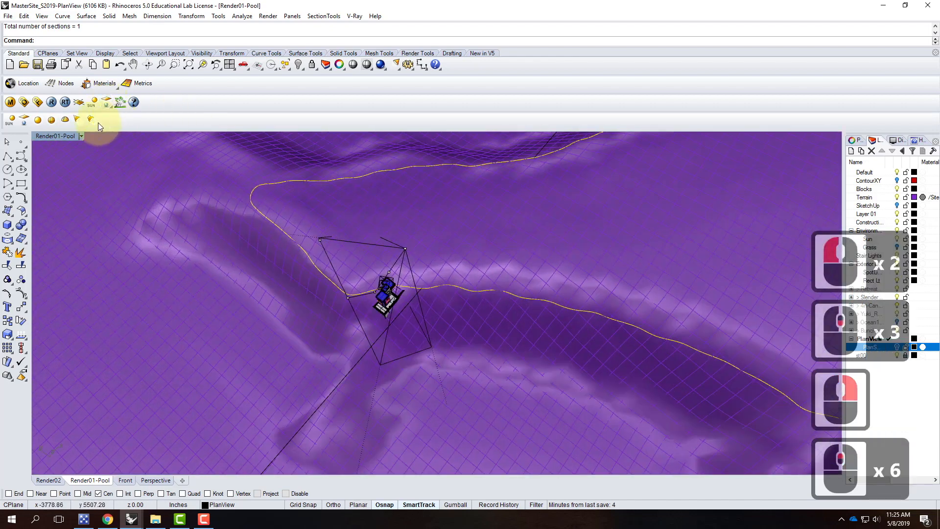
pyautogui.click(81, 135)
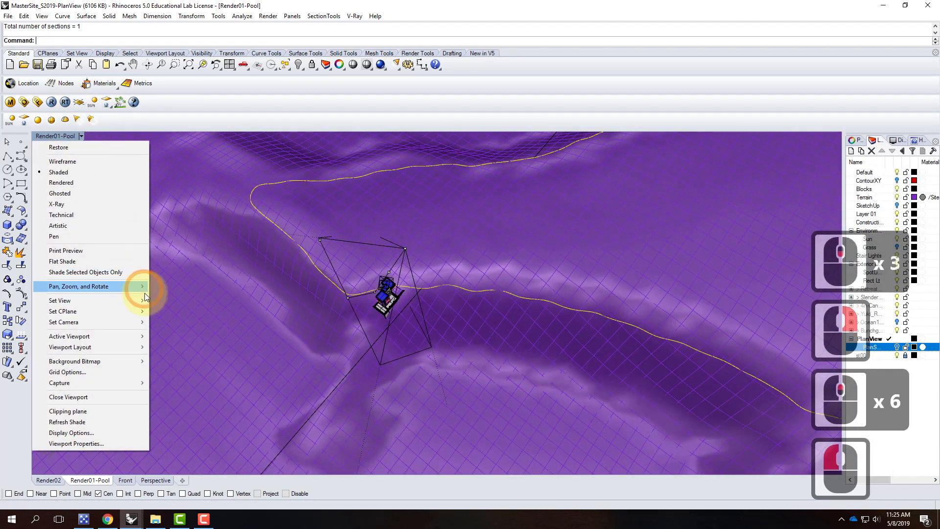
pyautogui.moveTo(145, 301)
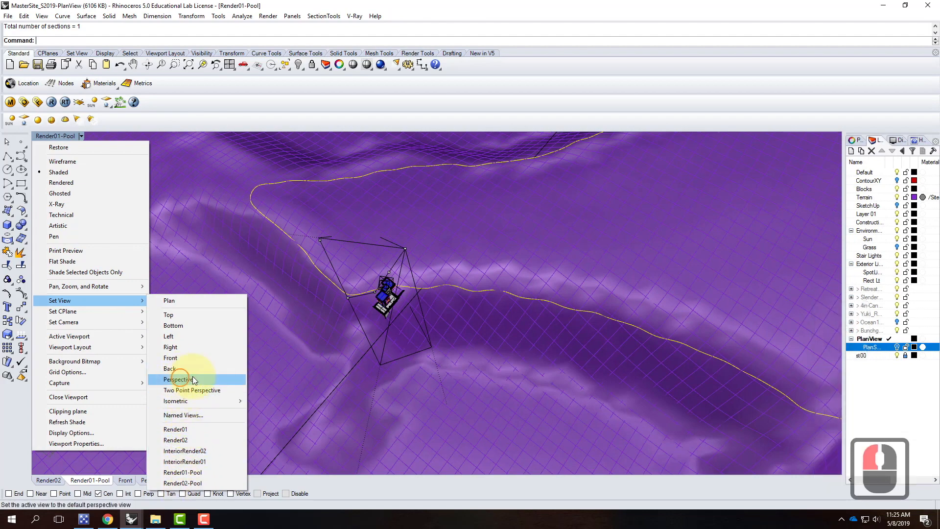
pyautogui.click(178, 379)
pyautogui.scroll(4, 421, 197)
pyautogui.moveTo(382, 288); pyautogui.dragTo(523, 268, button='right')
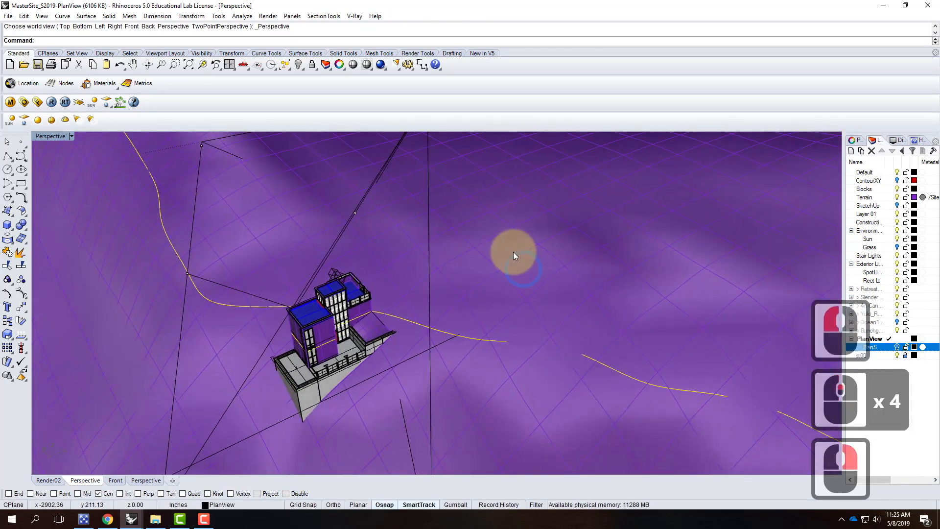
pyautogui.scroll(-3, 402, 314)
pyautogui.scroll(5, 411, 308)
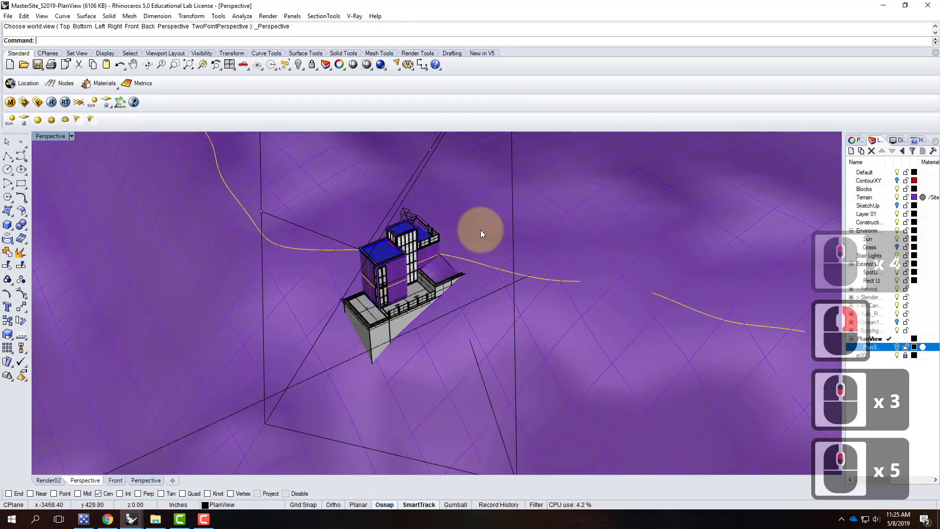
# - Run stViewSections on section st00 and clip the Perspective viewport with Clip=Yes, SetView=No and SetCPlane=No
pyautogui.write('stve')
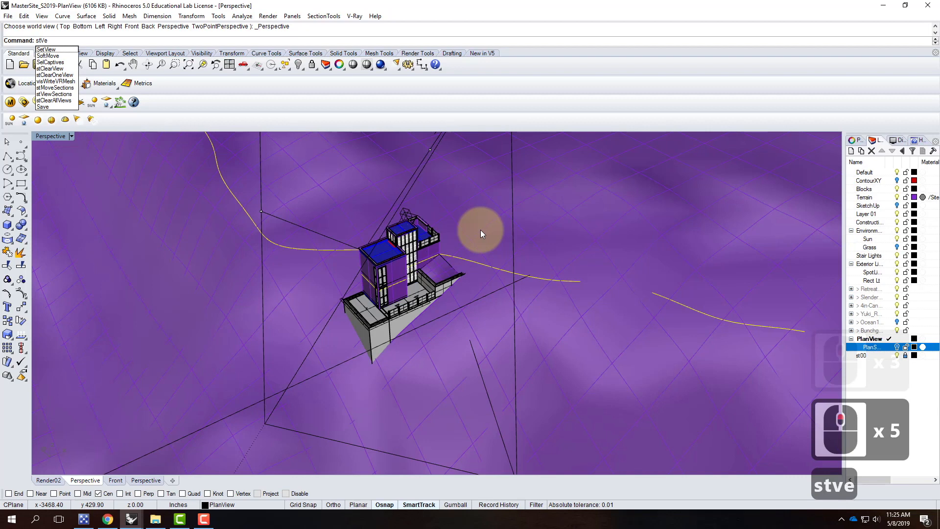
pyautogui.press('BackSpace')
pyautogui.write('iew')
pyautogui.press('Return')
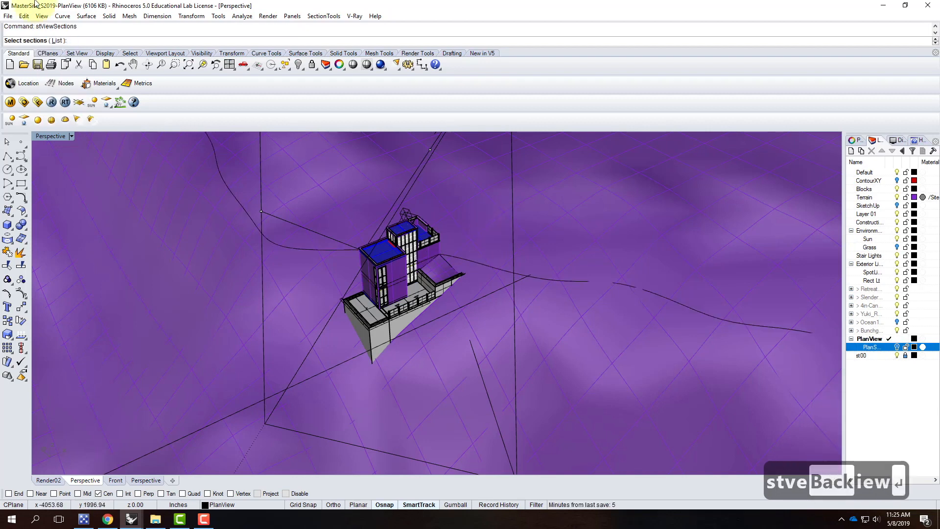
pyautogui.click(319, 16)
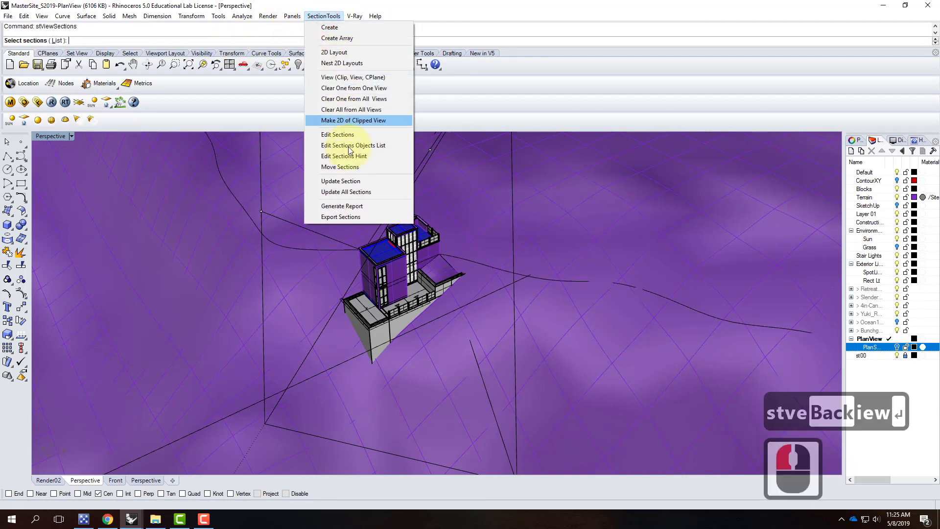
pyautogui.click(320, 16)
pyautogui.click(57, 40)
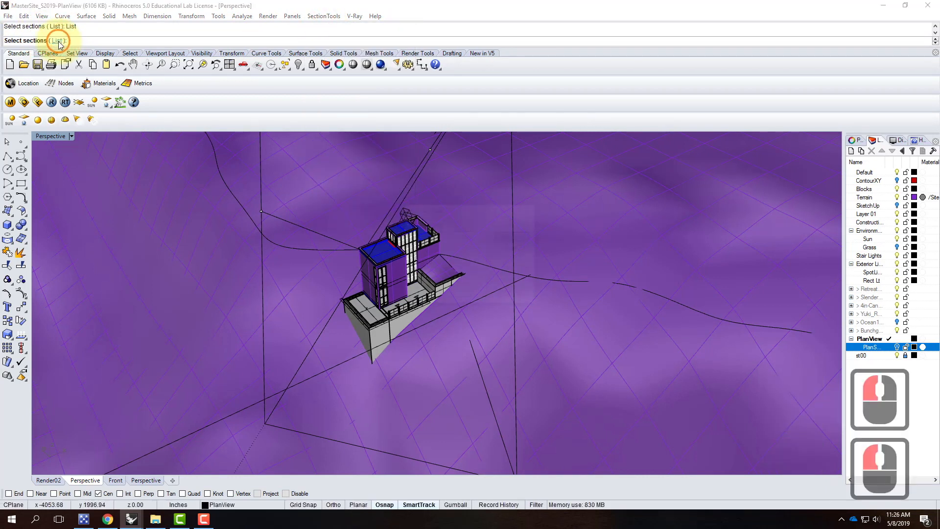
pyautogui.click(418, 236)
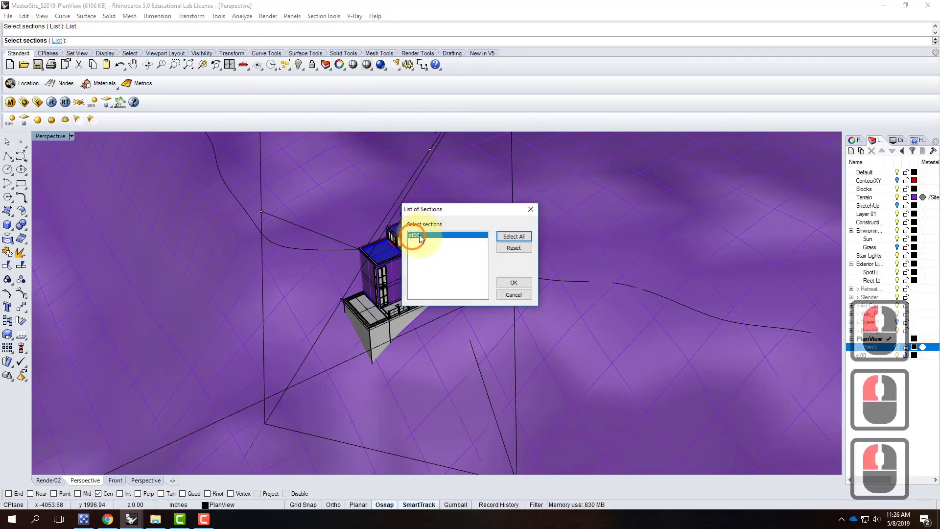
pyautogui.click(514, 282)
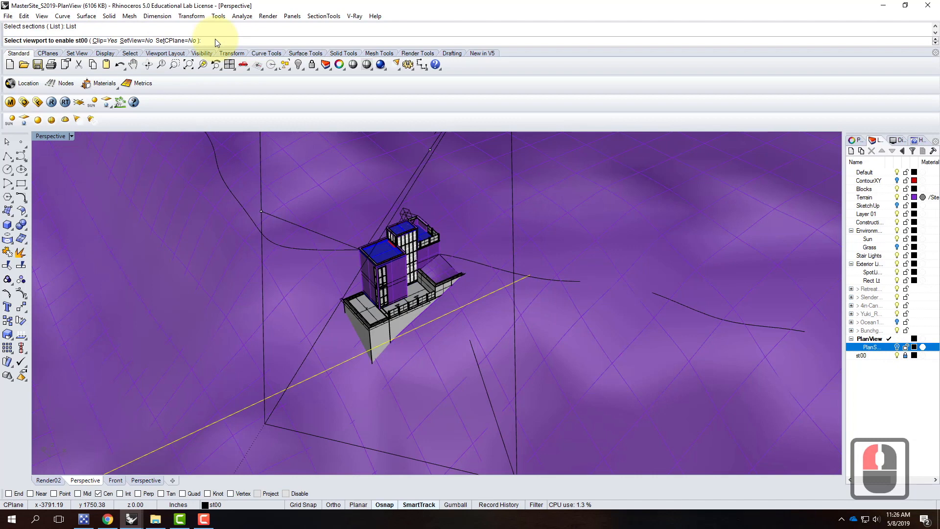
pyautogui.write('Perspective')
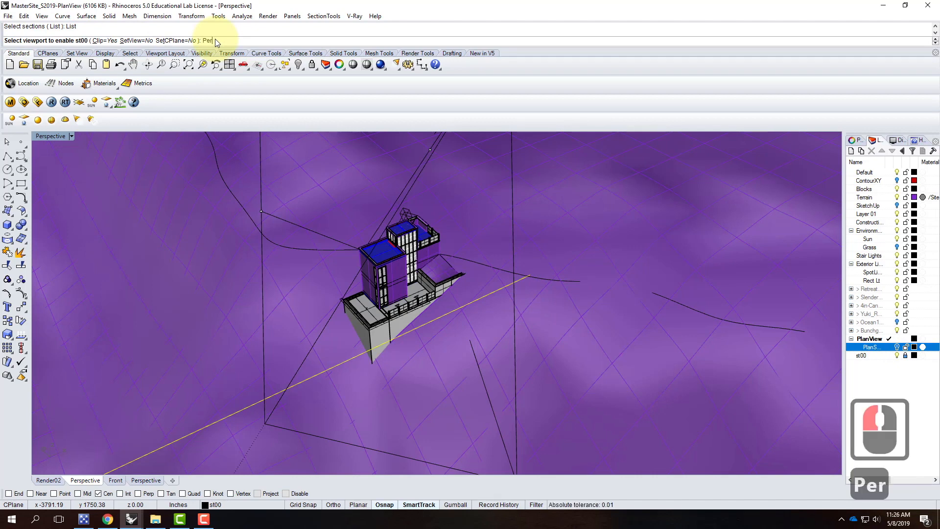
pyautogui.press('Return')
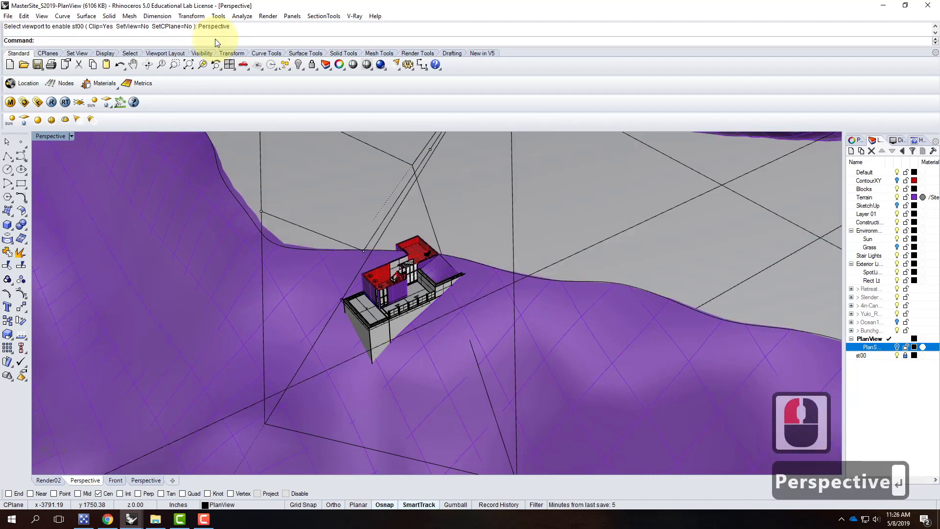
# - Examine the clipped building's rooms, stairs and cut wall tops from several angles
pyautogui.scroll(3, 506, 263)
pyautogui.moveTo(507, 263); pyautogui.dragTo(470, 283, button='right')
pyautogui.scroll(5, 579, 319)
pyautogui.scroll(-3, 445, 292)
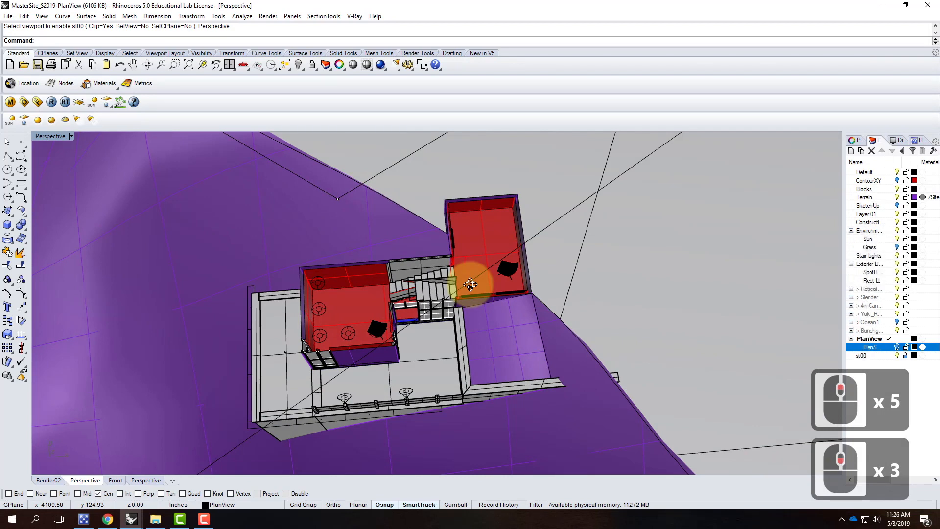
pyautogui.scroll(3, 349, 294)
pyautogui.moveTo(349, 293)
pyautogui.mouseDown(button='right')
pyautogui.moveTo(346, 325)
pyautogui.moveTo(351, 304)
pyautogui.mouseUp(button='right')
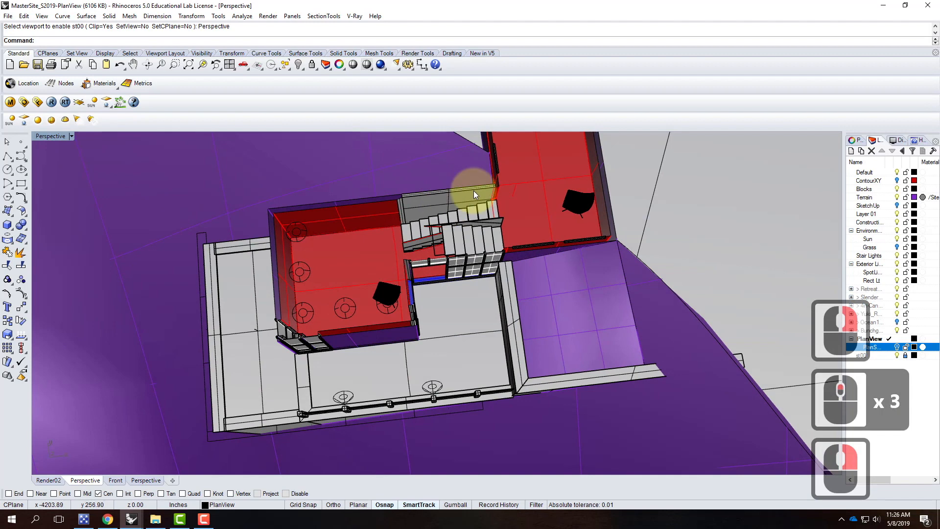
pyautogui.scroll(3, 504, 284)
pyautogui.scroll(4, 357, 294)
pyautogui.scroll(7, 431, 204)
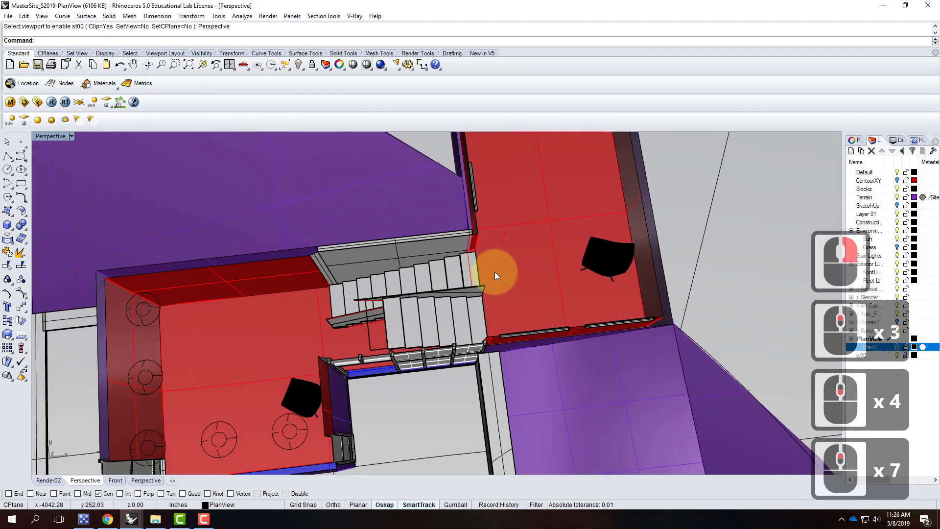
pyautogui.scroll(1, 495, 272)
pyautogui.scroll(-3, 560, 271)
pyautogui.scroll(-3, 344, 405)
pyautogui.scroll(1, 274, 416)
pyautogui.scroll(3, 162, 449)
pyautogui.scroll(4, 517, 315)
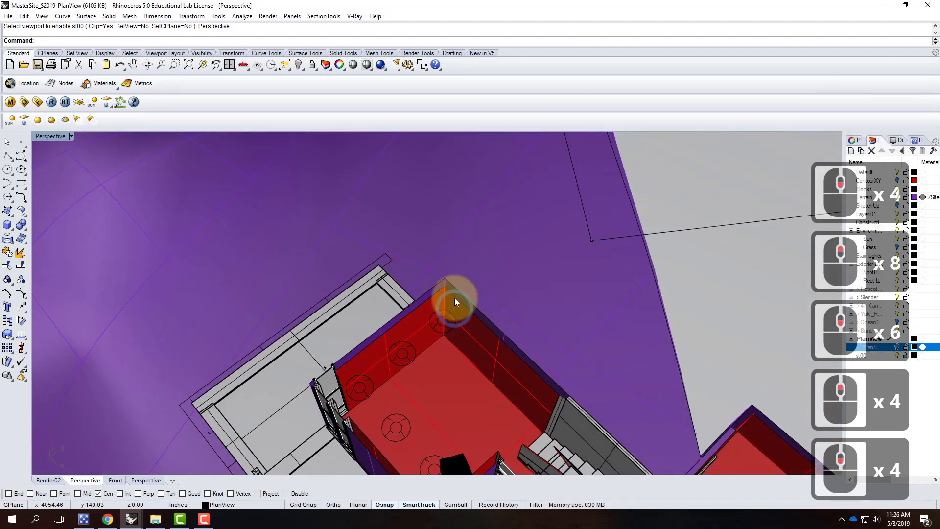
pyautogui.moveTo(455, 308); pyautogui.dragTo(454, 308, button='right')
pyautogui.scroll(-11, 449, 242)
pyautogui.scroll(5, 590, 388)
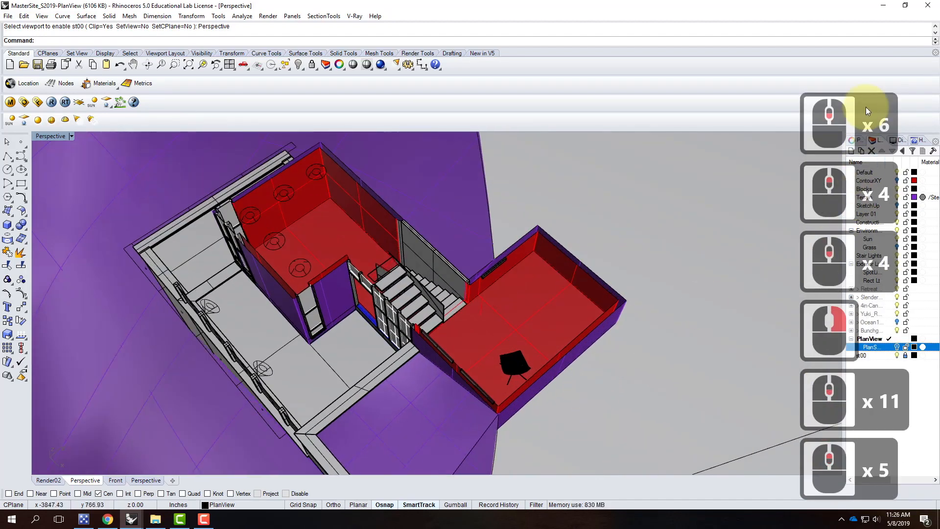
# - Create a sublayer named Plan Fill under PlanView and make it the current layer
pyautogui.click(868, 339)
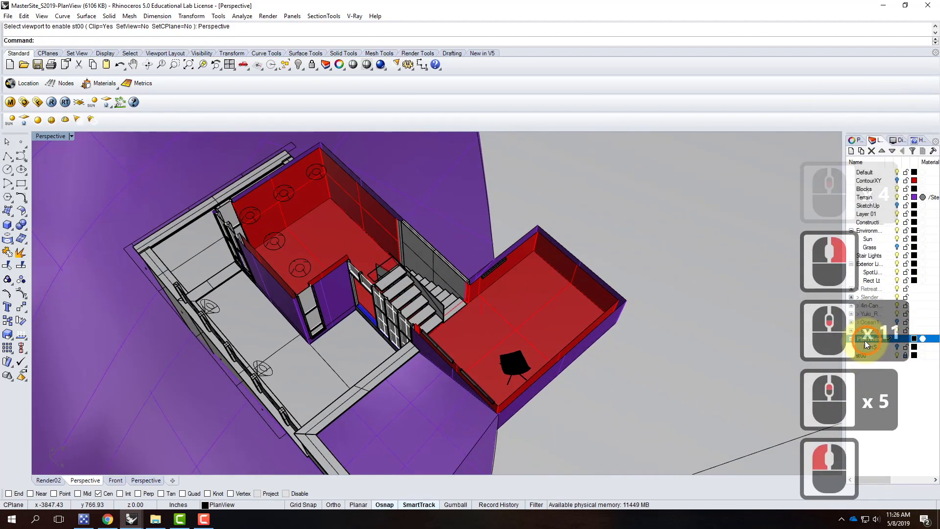
pyautogui.click(861, 151)
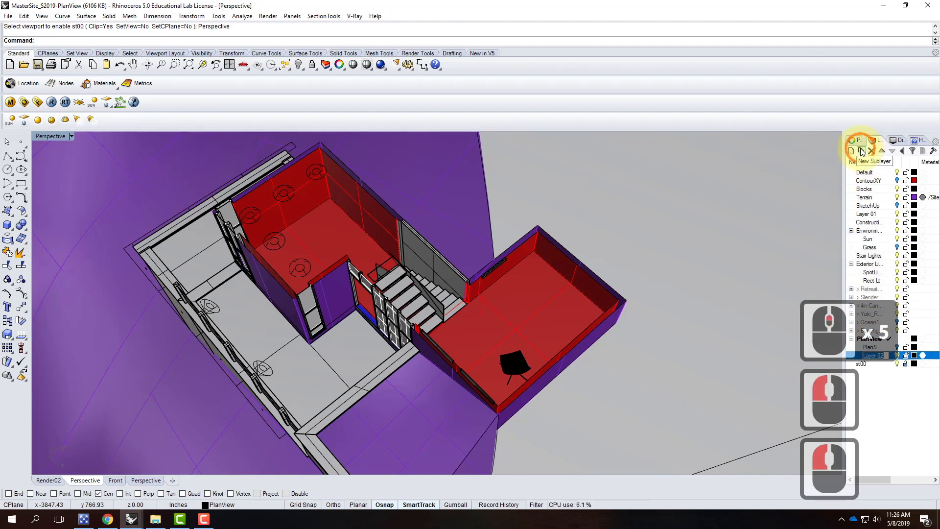
pyautogui.write('Plan Fil')
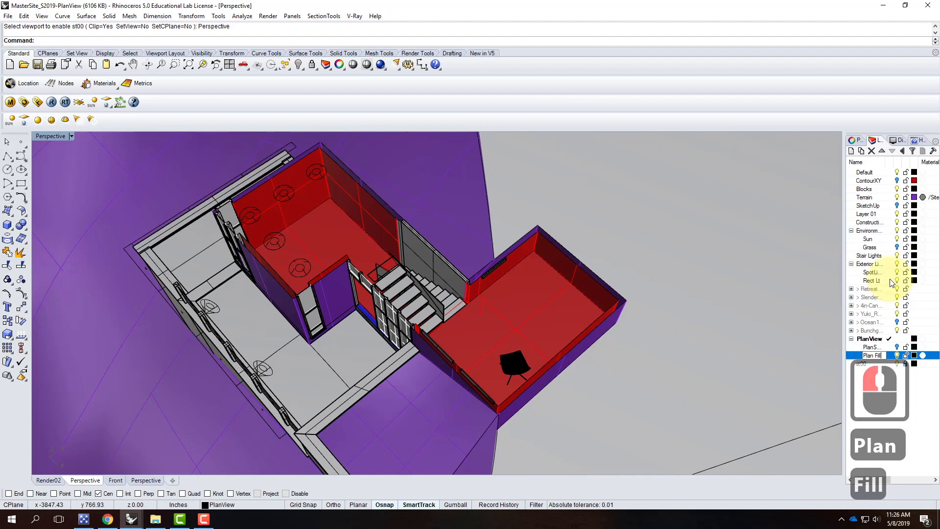
pyautogui.write('l')
pyautogui.press('Return')
pyautogui.click(889, 355)
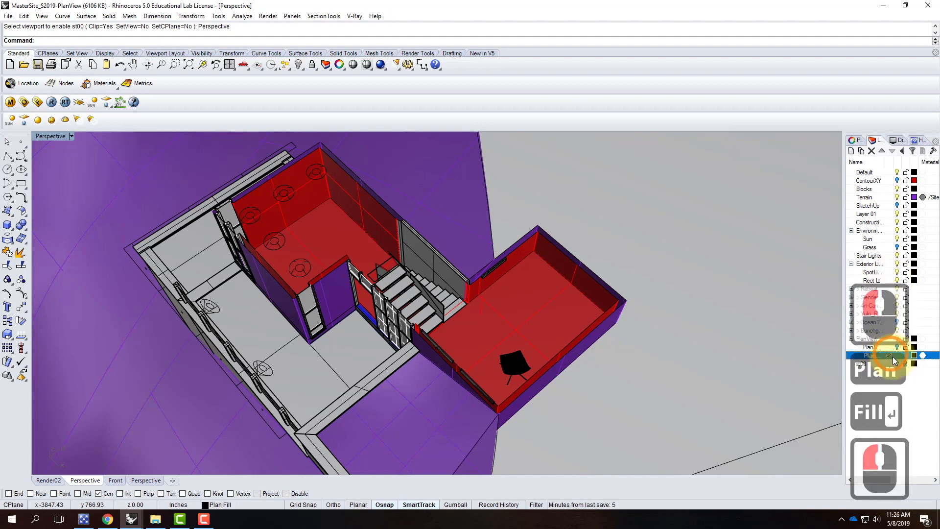
# - Start a three-point plane surface and turn on the End and Mid object snaps
pyautogui.click(7, 211)
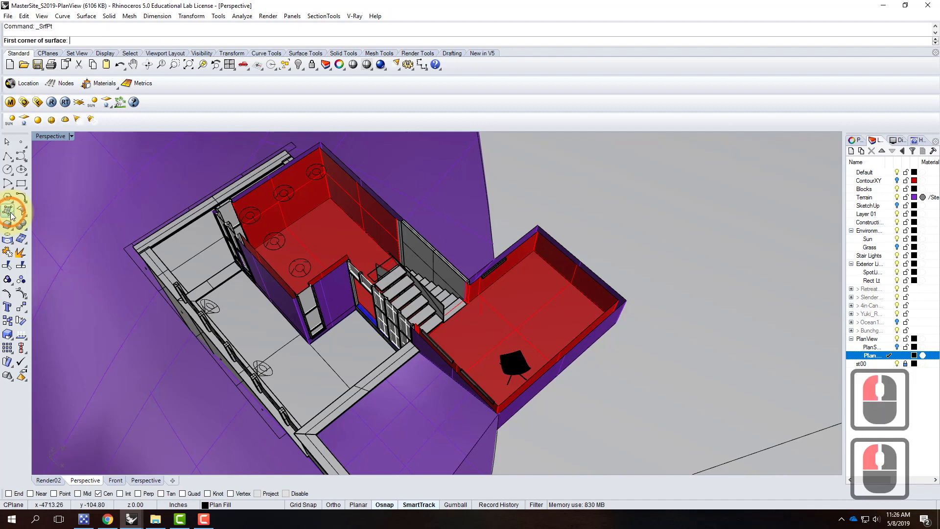
pyautogui.click(18, 216)
pyautogui.click(13, 219)
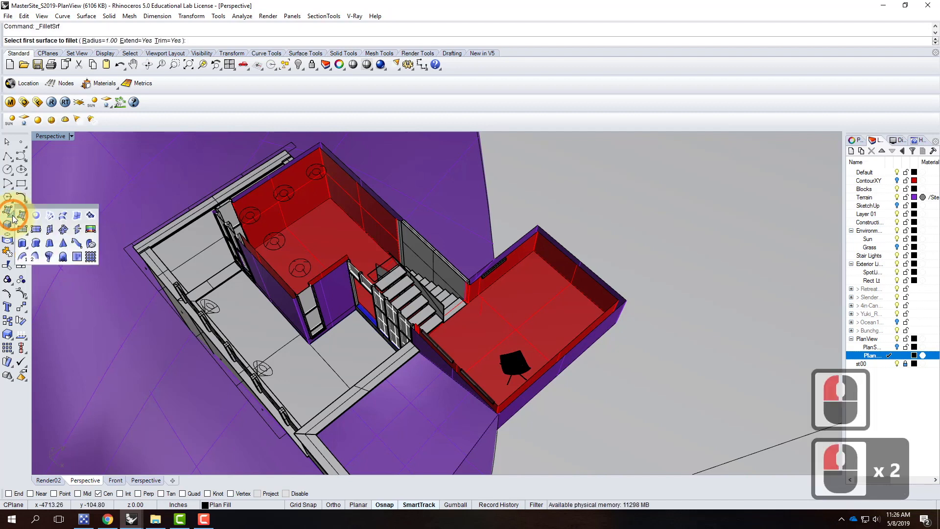
pyautogui.click(39, 232)
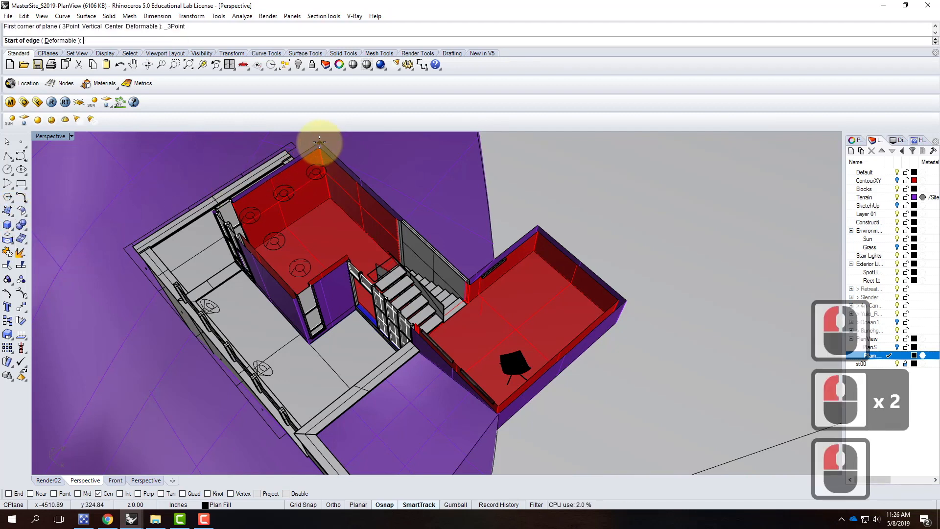
pyautogui.click(10, 494)
pyautogui.click(78, 493)
pyautogui.click(98, 493)
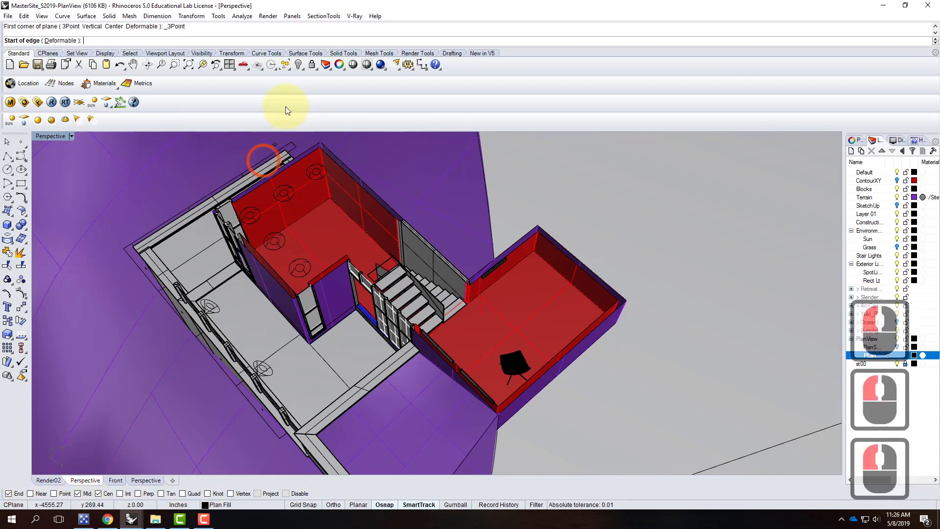
pyautogui.click(321, 142)
pyautogui.scroll(20, 235, 190)
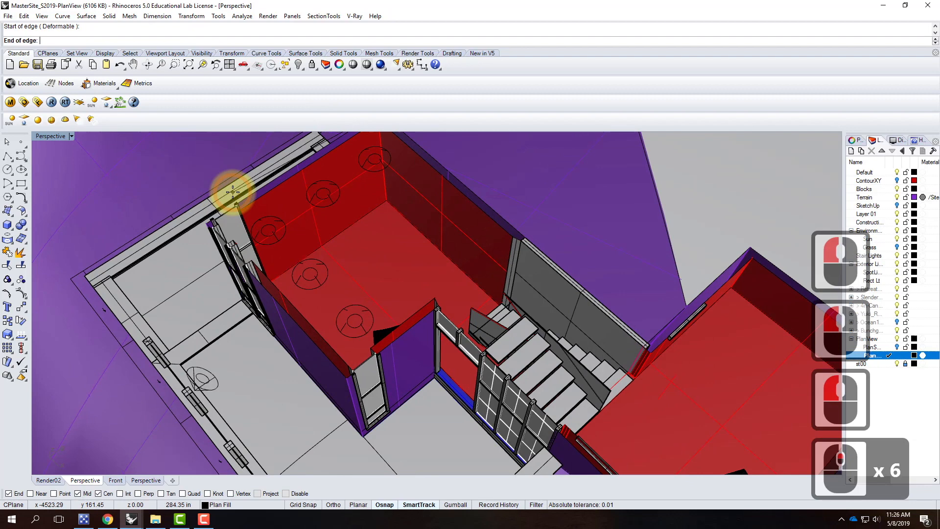
pyautogui.scroll(2, 240, 191)
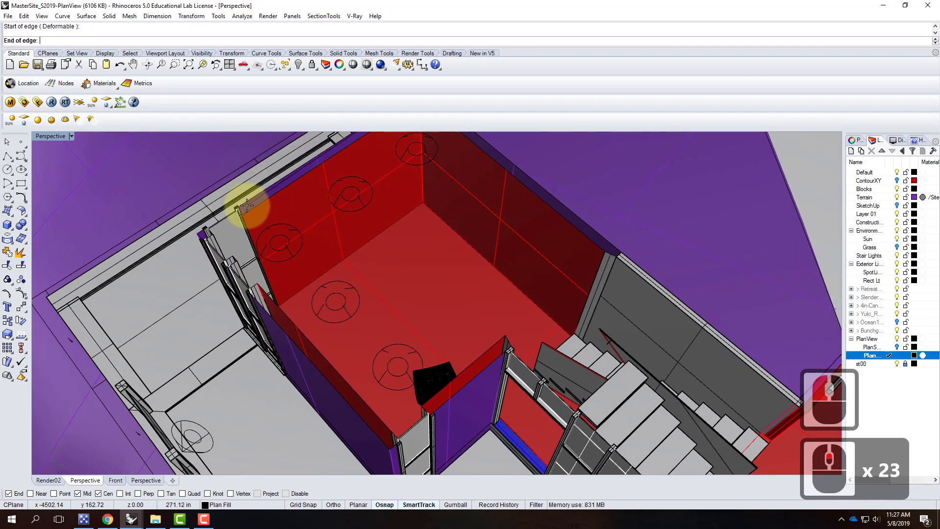
pyautogui.press('Escape')
# - Restart the three-point plane and fill the cut top of the red room's terrace-side wall, using the Perp object snap for the width
pyautogui.scroll(2, 252, 213)
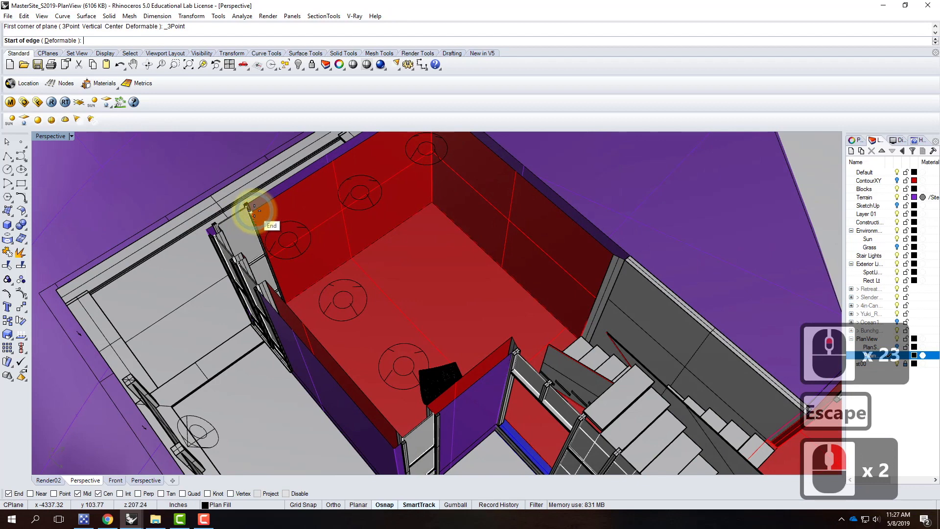
pyautogui.click(253, 210)
pyautogui.scroll(-20, 244, 230)
pyautogui.scroll(-5, 346, 159)
pyautogui.scroll(4, 351, 166)
pyautogui.click(350, 169)
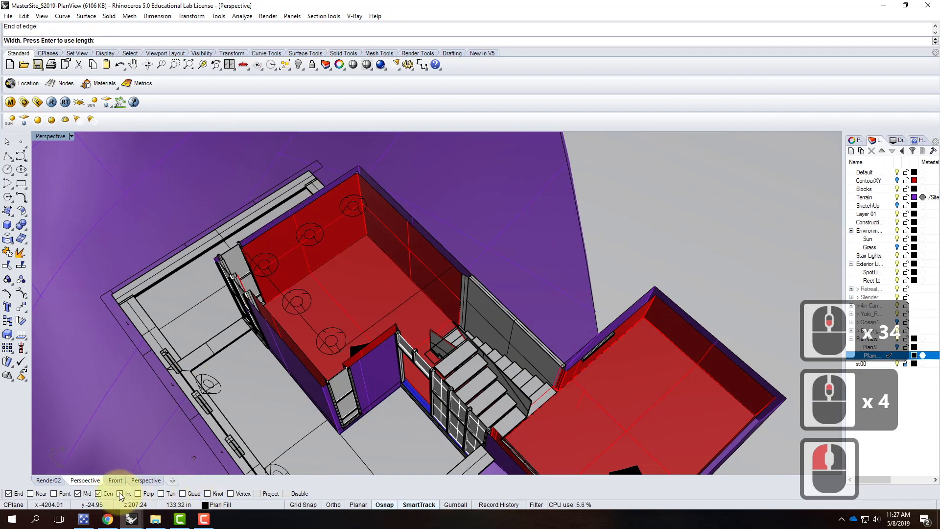
pyautogui.click(139, 493)
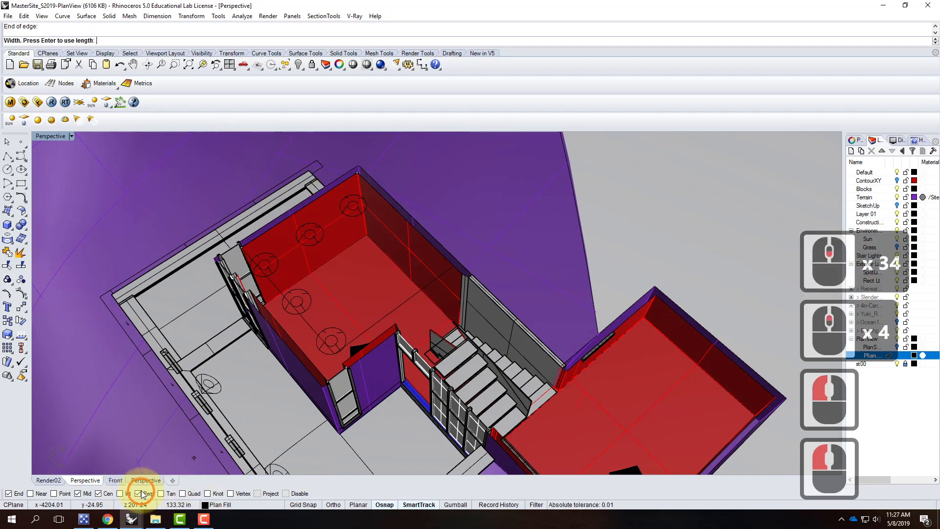
pyautogui.click(353, 172)
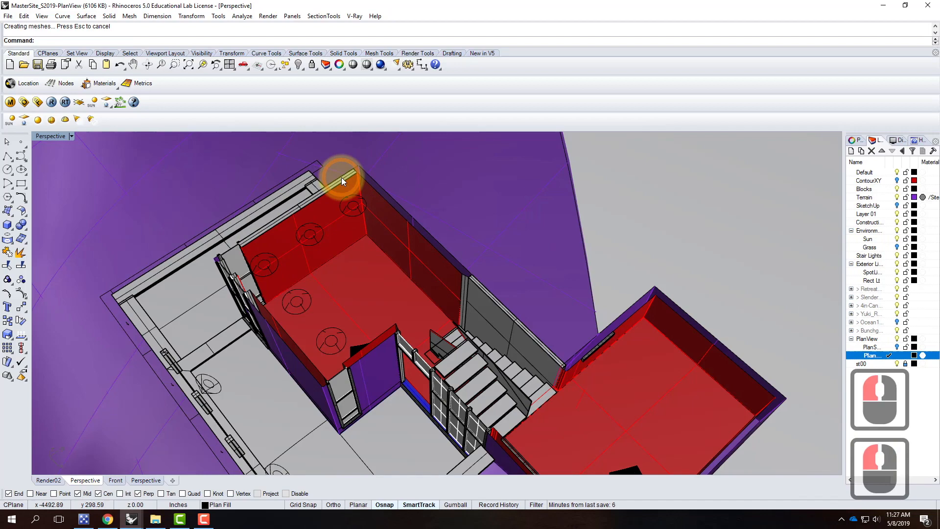
# - Select the new fill surface on the wall top and zoom to it
pyautogui.click(342, 177)
pyautogui.write('z')
pyautogui.press('Return')
pyautogui.write('s')
pyautogui.press('Return')
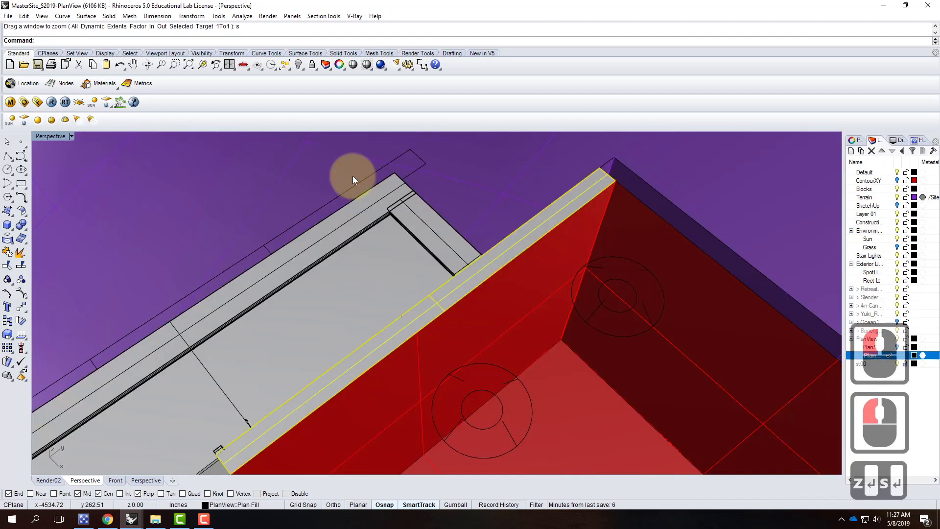
# - Fill the cut top of the red room's purple-faced outer wall, adjoining the terrace-side fill, with a three-point plane
pyautogui.scroll(-4, 352, 186)
pyautogui.moveTo(417, 314); pyautogui.dragTo(502, 327, button='right')
pyautogui.scroll(-3, 499, 308)
pyautogui.scroll(2, 533, 310)
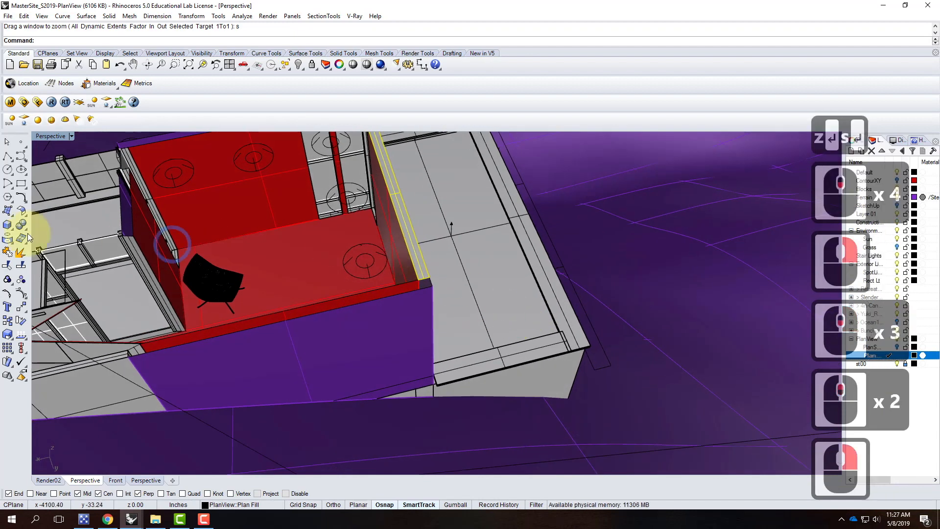
pyautogui.rightClick(9, 210)
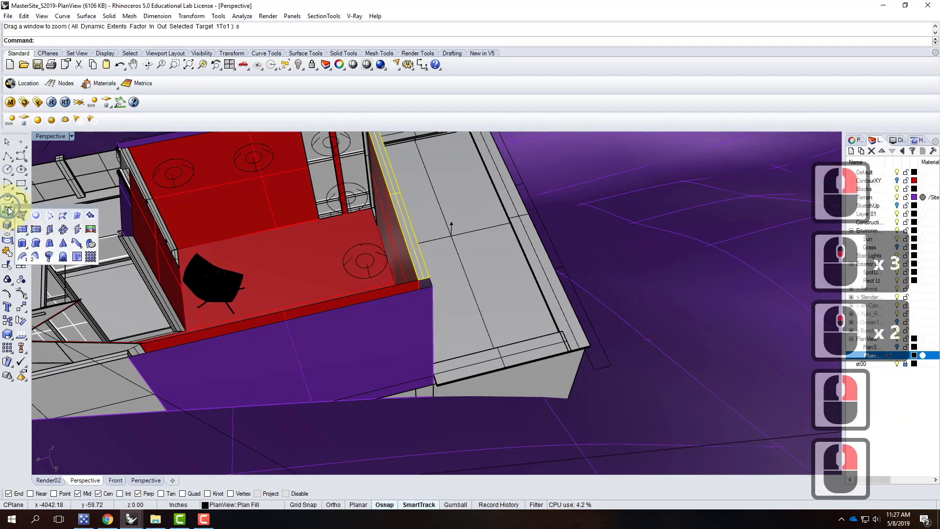
pyautogui.click(34, 228)
pyautogui.click(433, 277)
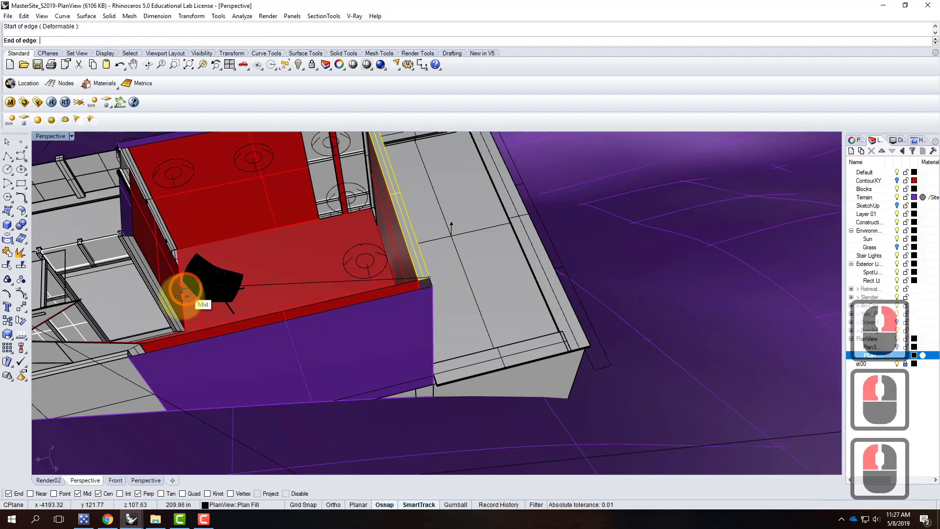
pyautogui.click(139, 344)
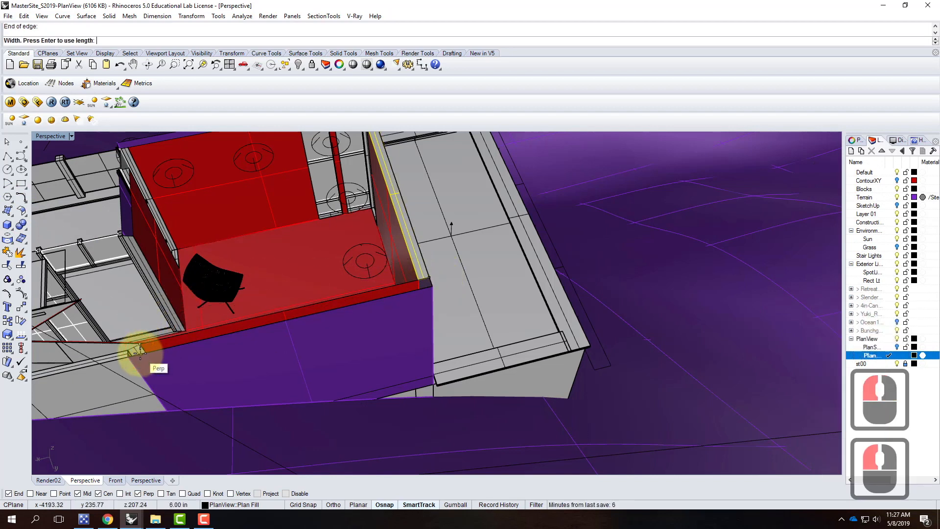
pyautogui.click(157, 340)
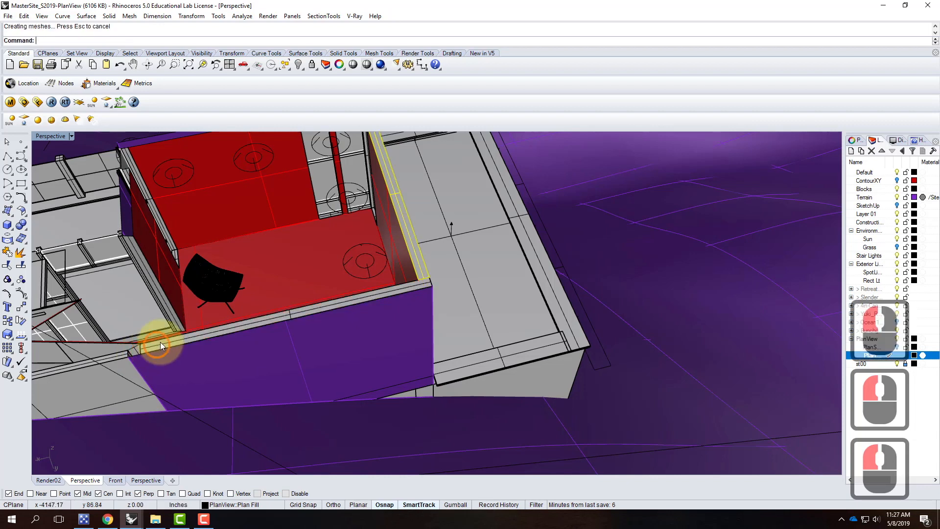
# - Close the small gap between the new fill and the adjoining grey wall with a surface from corner points
pyautogui.click(7, 210)
pyautogui.scroll(5, 137, 363)
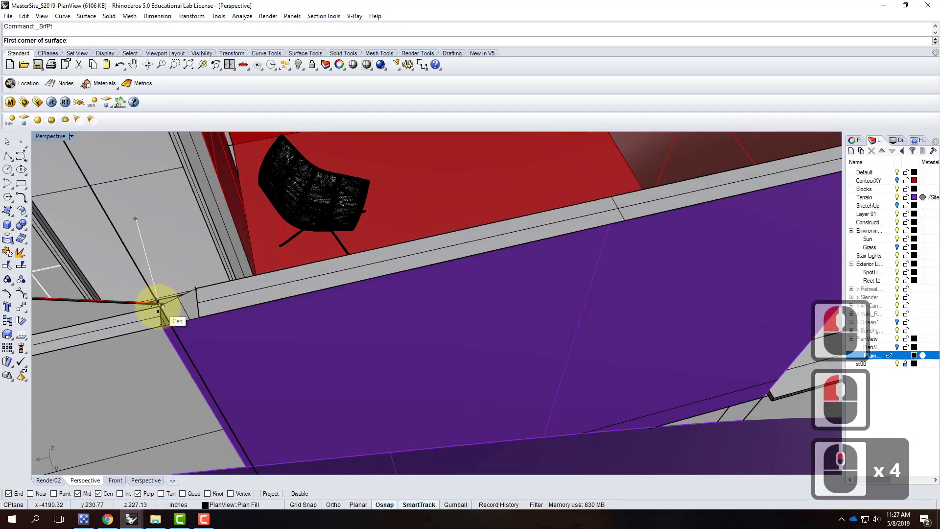
pyautogui.click(157, 307)
pyautogui.click(196, 289)
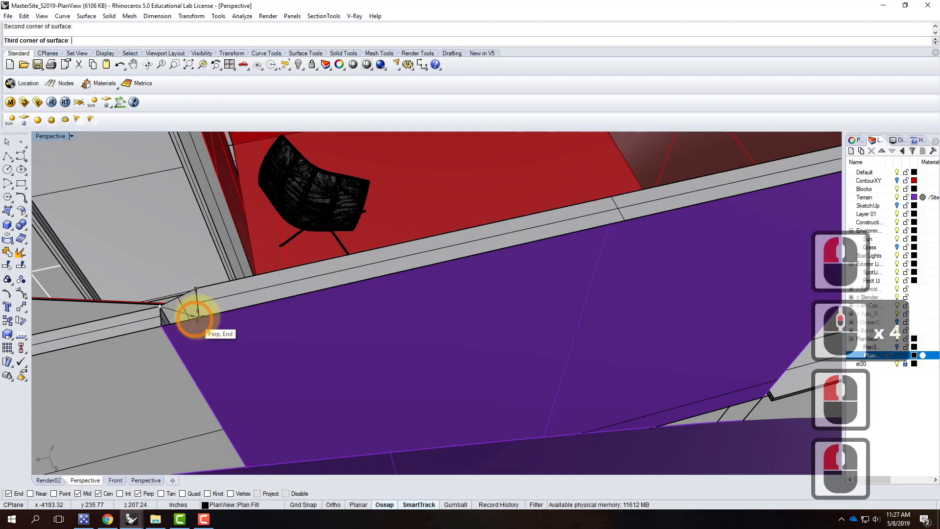
pyautogui.click(160, 325)
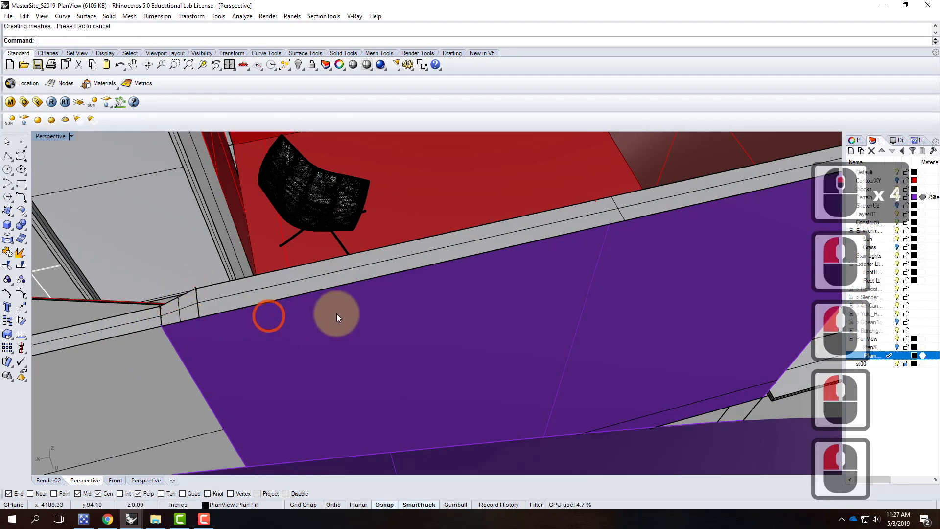
# - Fill the cut top of the second red room's long wall beside the stairs with a three-point plane, snapping the width perpendicular
pyautogui.scroll(-4, 360, 321)
pyautogui.scroll(-4, 230, 335)
pyautogui.scroll(3, 234, 404)
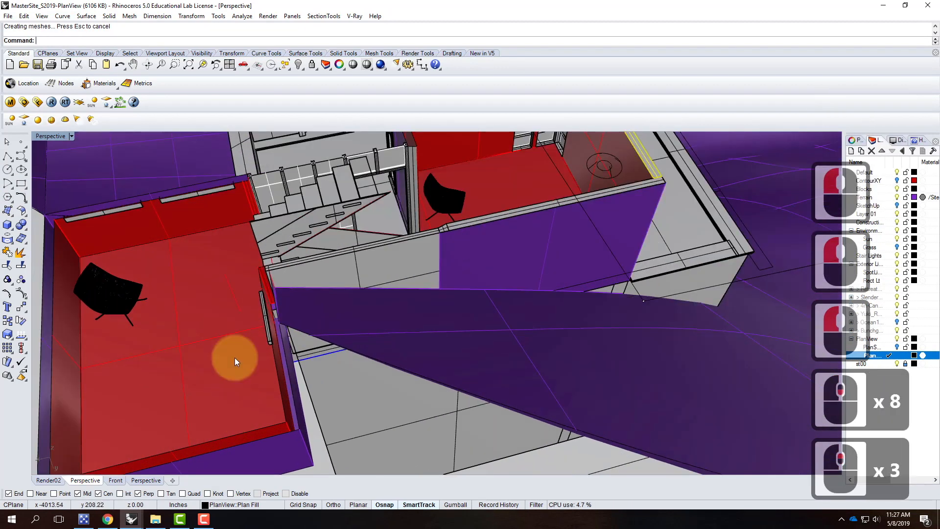
pyautogui.click(12, 214)
pyautogui.click(33, 230)
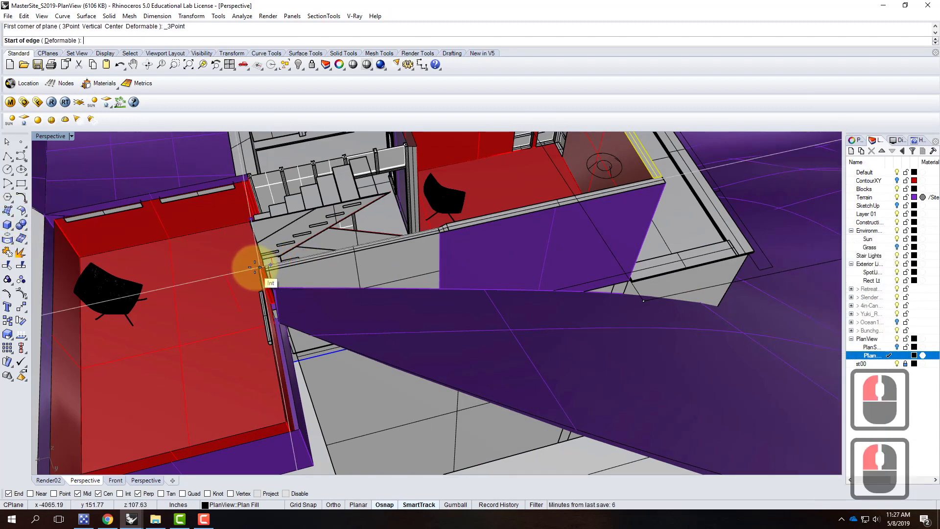
pyautogui.scroll(4, 258, 268)
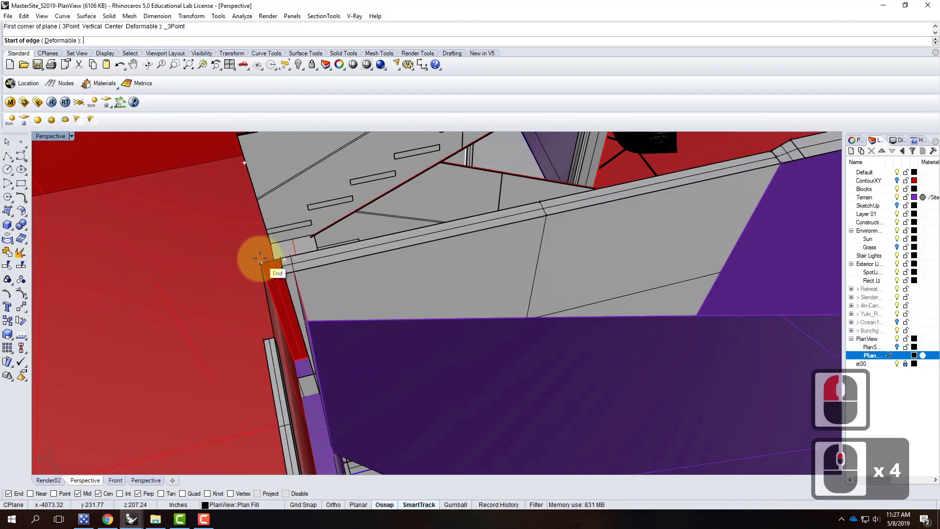
pyautogui.click(260, 258)
pyautogui.scroll(-5, 304, 331)
pyautogui.scroll(4, 289, 352)
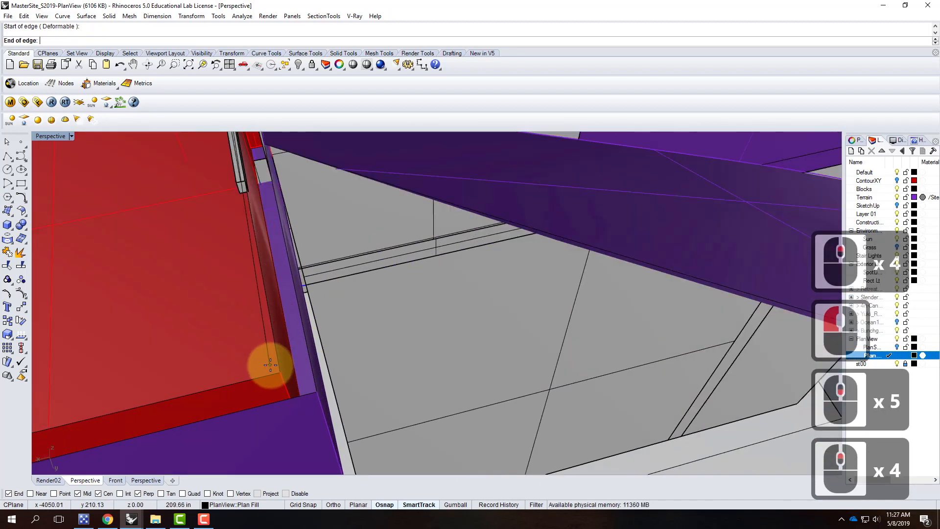
pyautogui.click(279, 372)
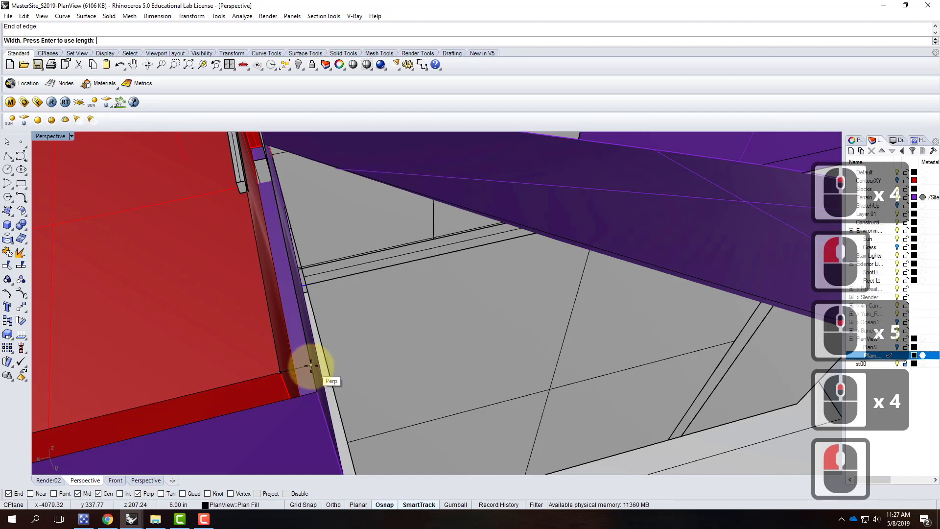
pyautogui.click(311, 366)
# - Fill the cut top of the second red room's short end wall, opposite the slot windows, with a three-point plane
pyautogui.rightClick(310, 366)
pyautogui.click(313, 363)
pyautogui.scroll(-6, 383, 348)
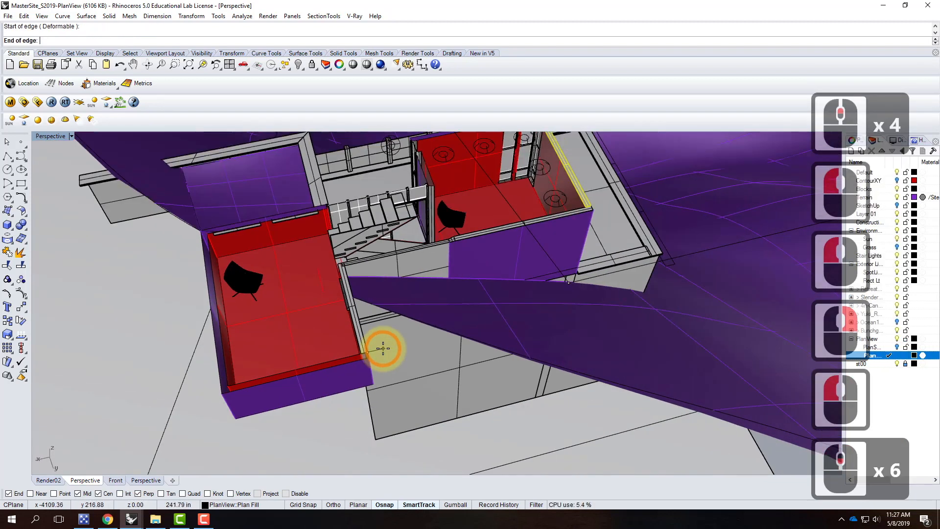
pyautogui.scroll(5, 263, 388)
pyautogui.click(263, 378)
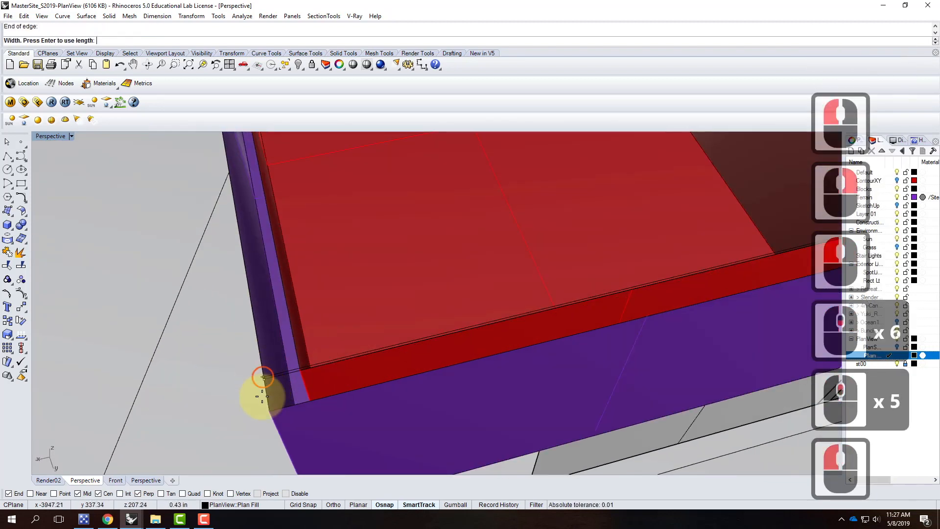
pyautogui.click(268, 410)
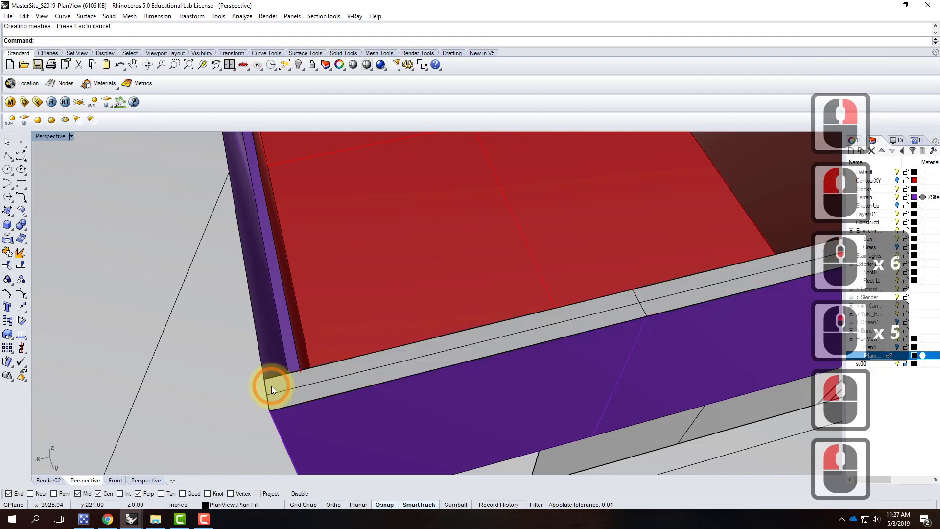
# - Fill the cut top of the second red room's long outer wall, opposite the stairs, with a three-point plane
pyautogui.rightClick(268, 381)
pyautogui.click(266, 379)
pyautogui.scroll(-4, 285, 429)
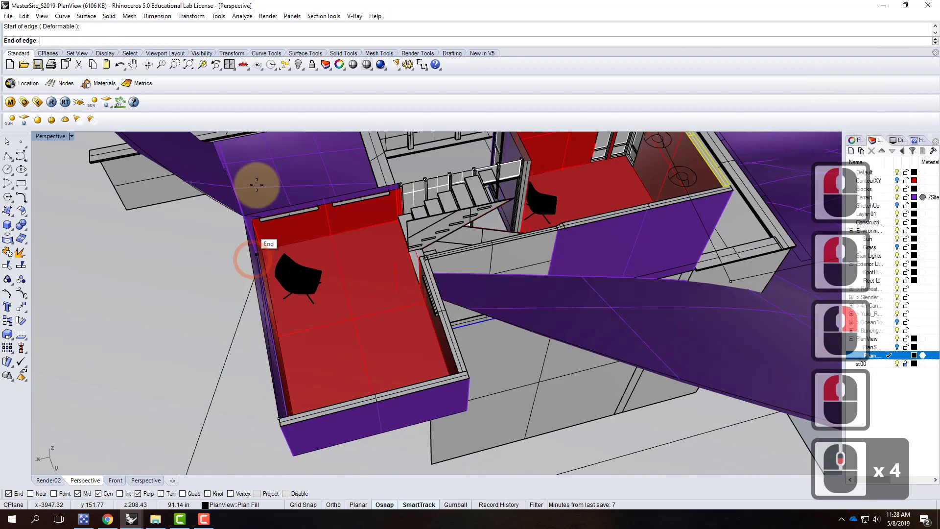
pyautogui.scroll(4, 256, 186)
pyautogui.click(255, 277)
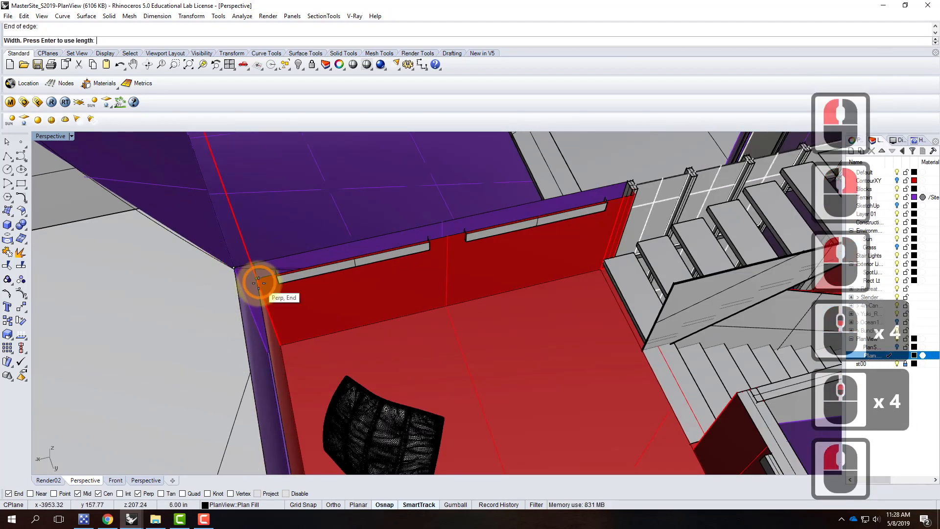
pyautogui.click(258, 276)
# - Fill the cut top of the second red room's wall with the two slot windows using a three-point plane
pyautogui.rightClick(257, 276)
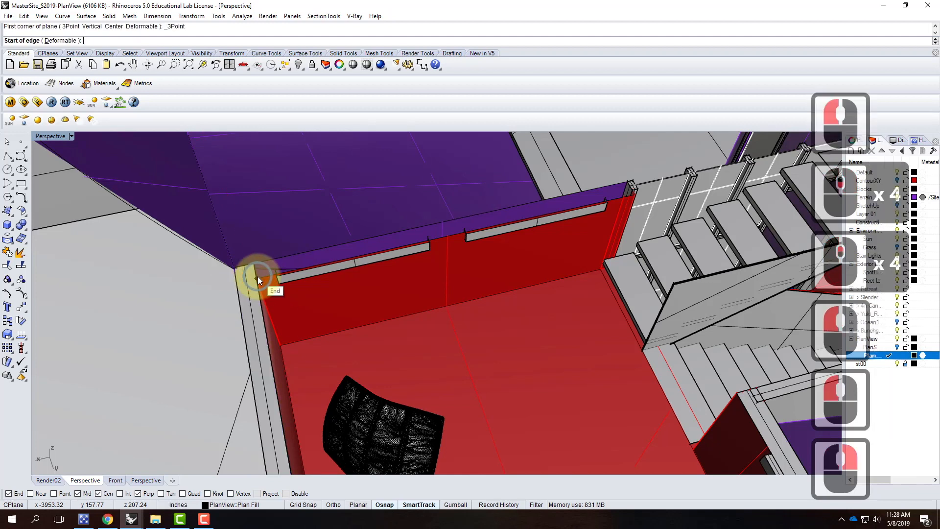
pyautogui.click(631, 185)
pyautogui.click(630, 188)
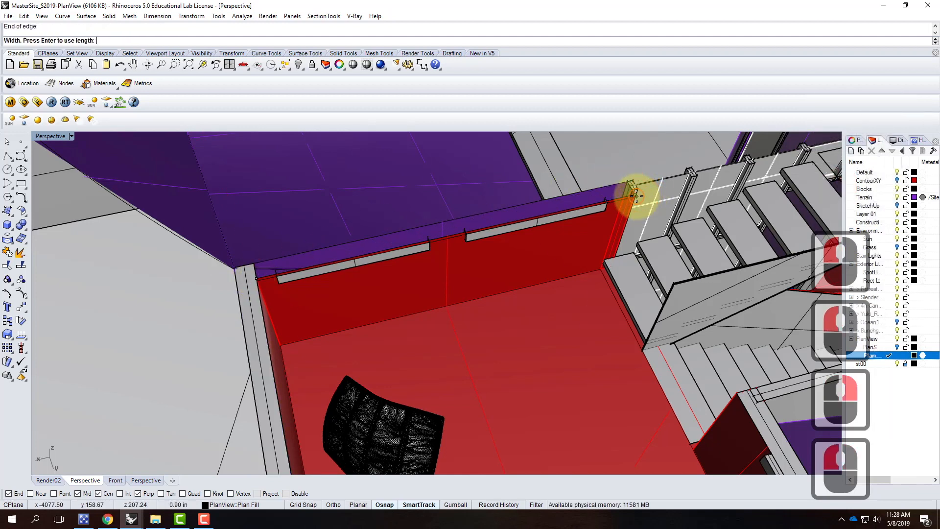
pyautogui.click(626, 180)
# - Cover the cut top of the first red room's wall between the grey deck and the chair with a surface from four corner points
pyautogui.scroll(-6, 277, 280)
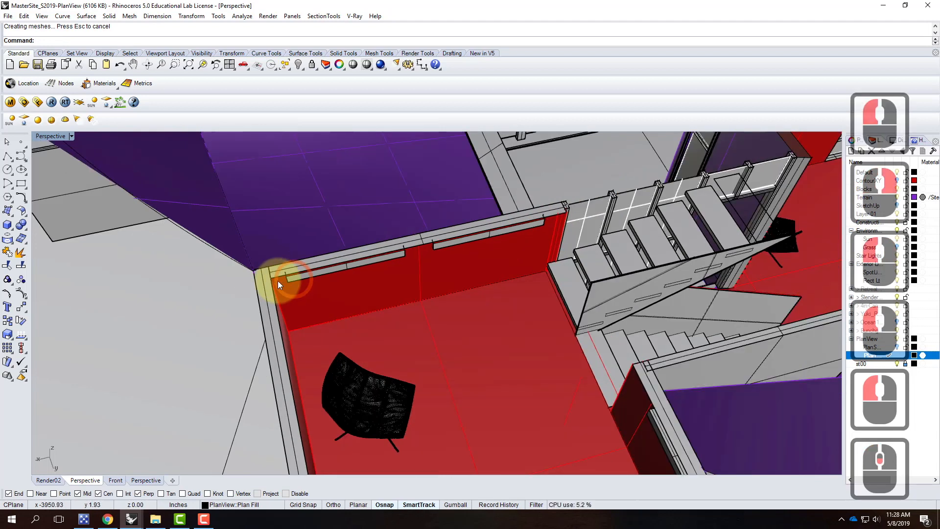
pyautogui.scroll(3, 528, 174)
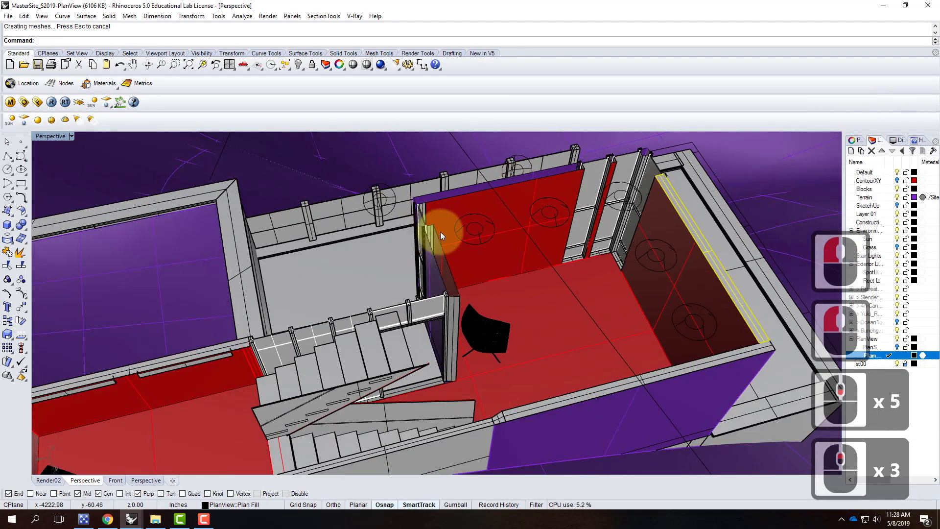
pyautogui.scroll(2, 275, 228)
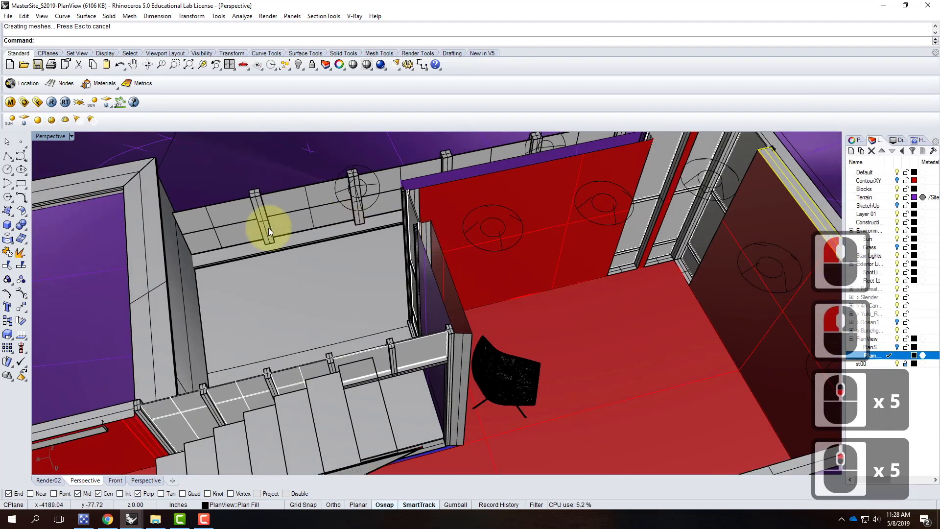
pyautogui.click(8, 210)
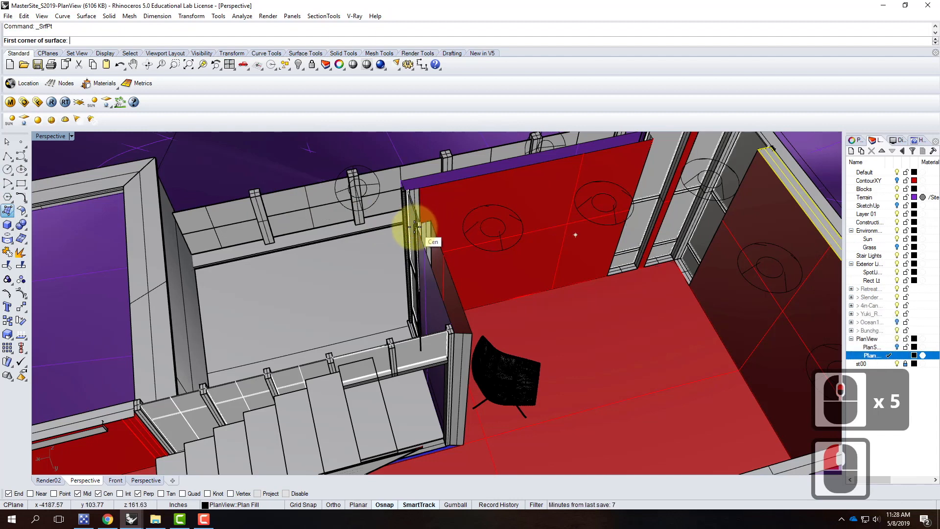
pyautogui.scroll(9, 416, 226)
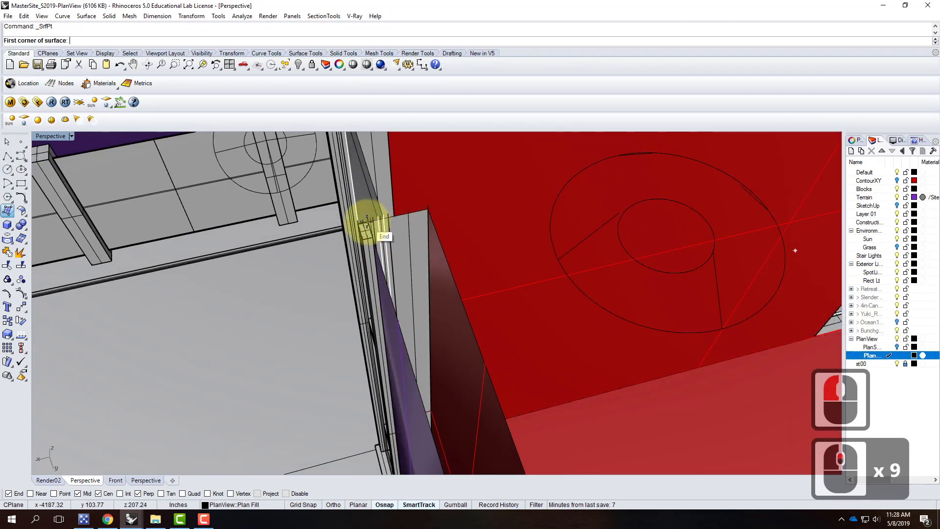
pyautogui.click(366, 223)
pyautogui.click(429, 211)
pyautogui.scroll(-6, 426, 177)
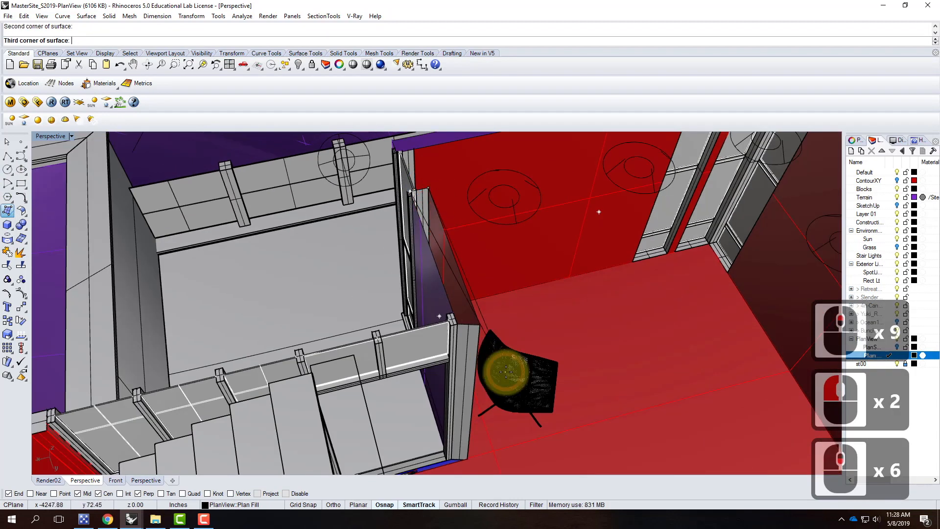
pyautogui.scroll(2, 493, 336)
pyautogui.click(472, 308)
pyautogui.click(439, 322)
# - Fill the cut top of the first red room's back wall along the railing with a three-point plane ending at the glazing
pyautogui.scroll(-5, 371, 384)
pyautogui.scroll(2, 451, 237)
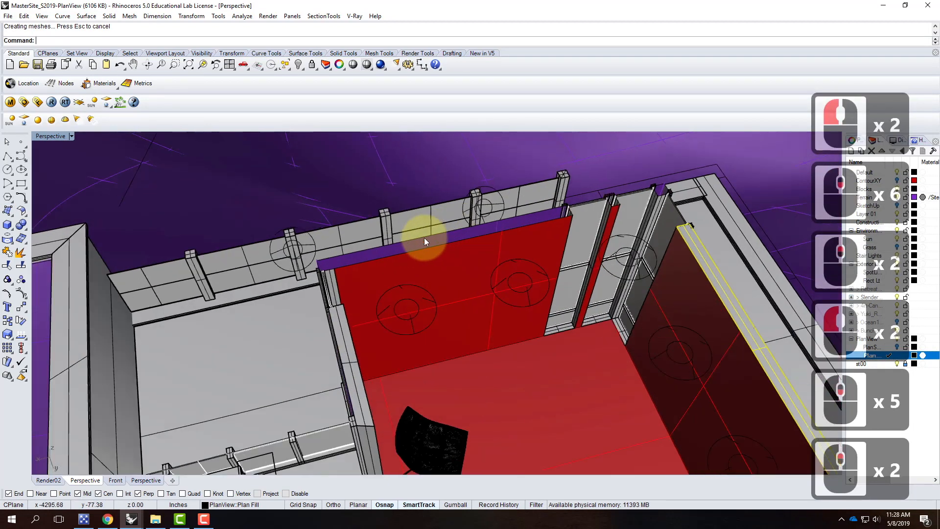
pyautogui.click(14, 217)
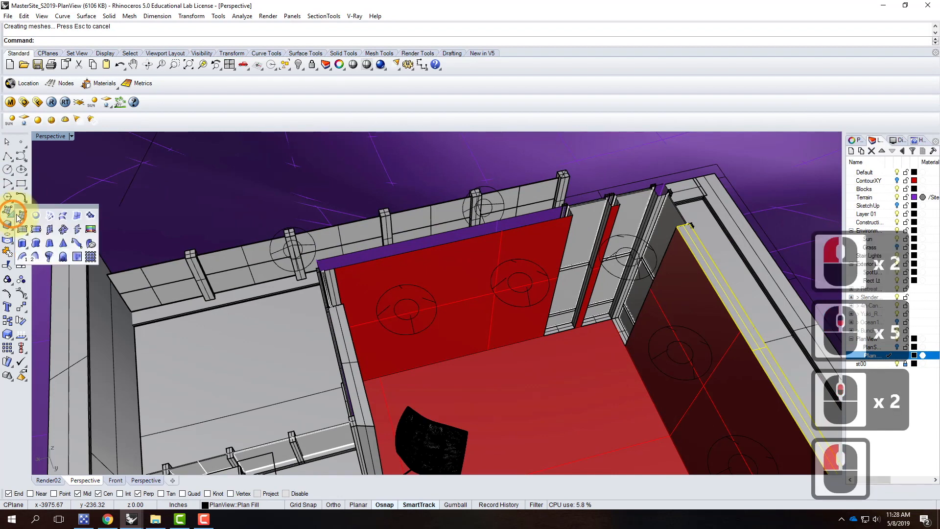
pyautogui.click(36, 228)
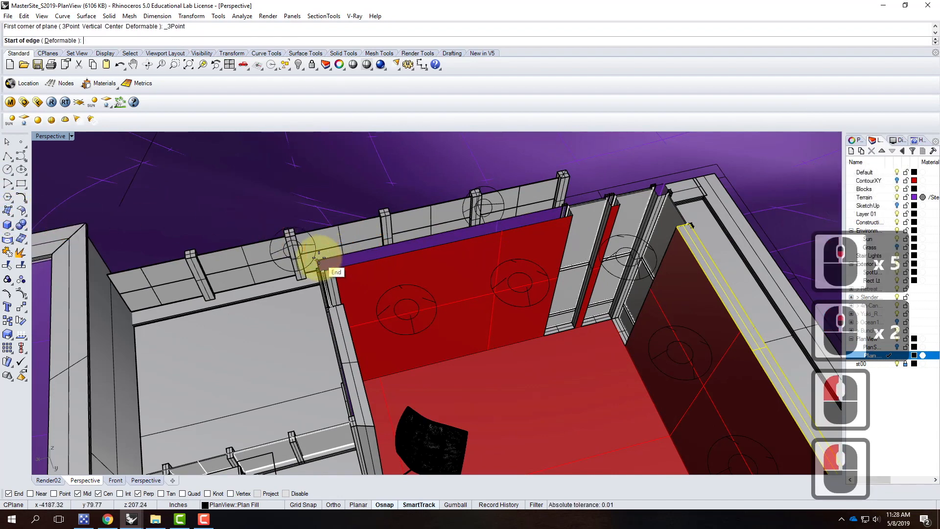
pyautogui.click(319, 262)
pyautogui.scroll(12, 573, 202)
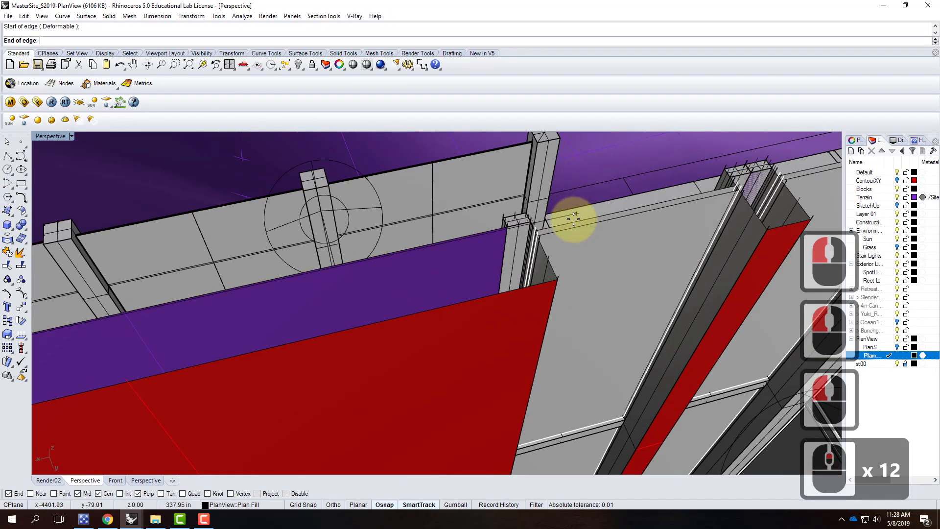
pyautogui.click(530, 222)
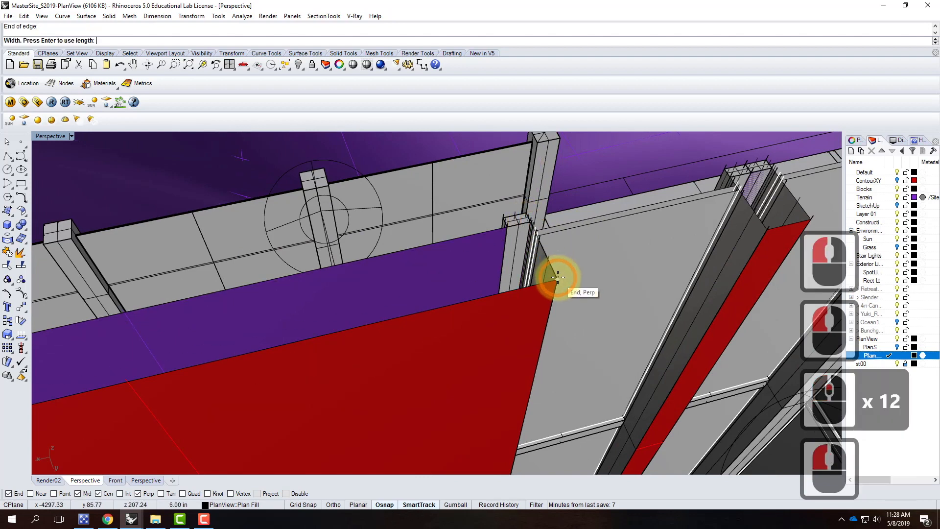
pyautogui.click(557, 277)
pyautogui.scroll(-10, 514, 242)
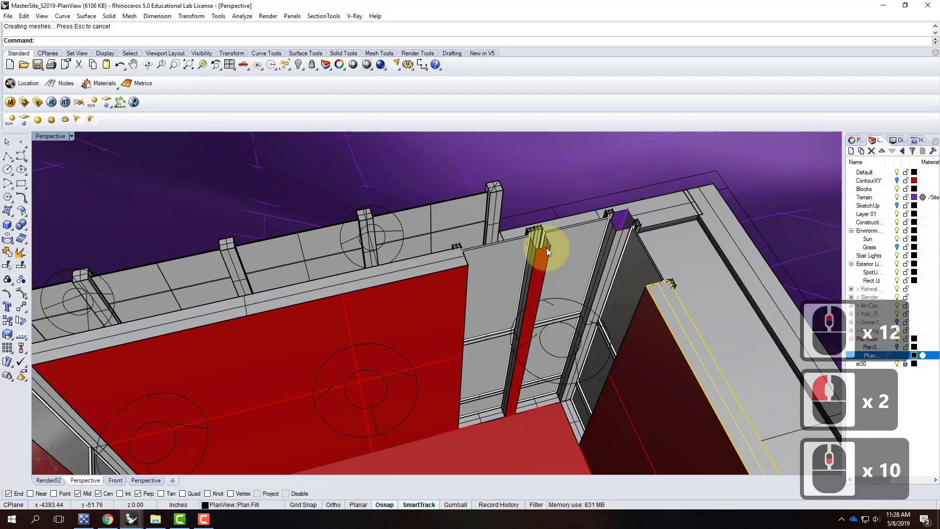
pyautogui.scroll(4, 651, 206)
pyautogui.rightClick(641, 208)
pyautogui.click(608, 217)
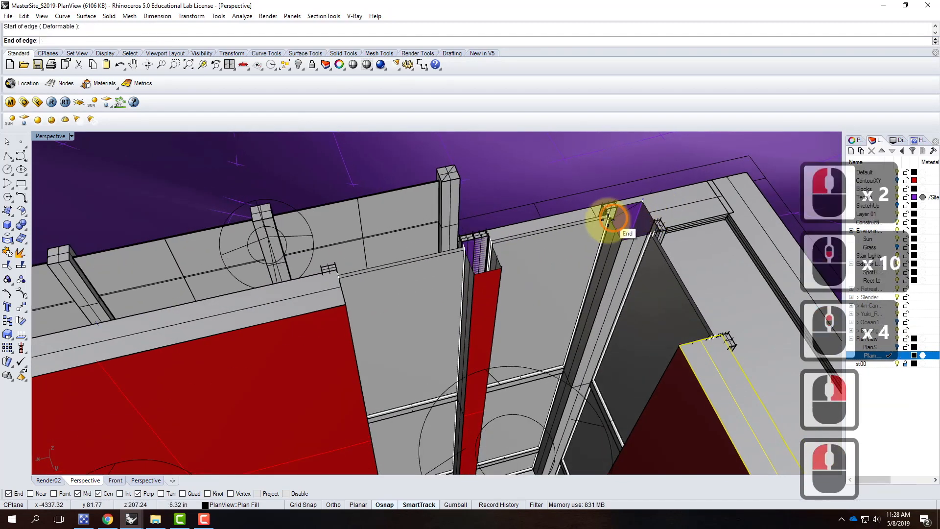
pyautogui.scroll(10, 607, 208)
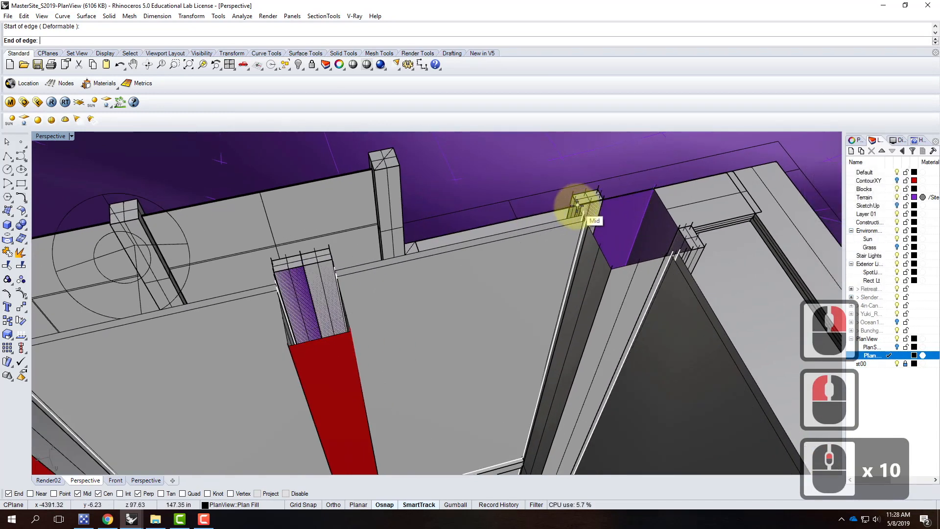
pyautogui.click(576, 201)
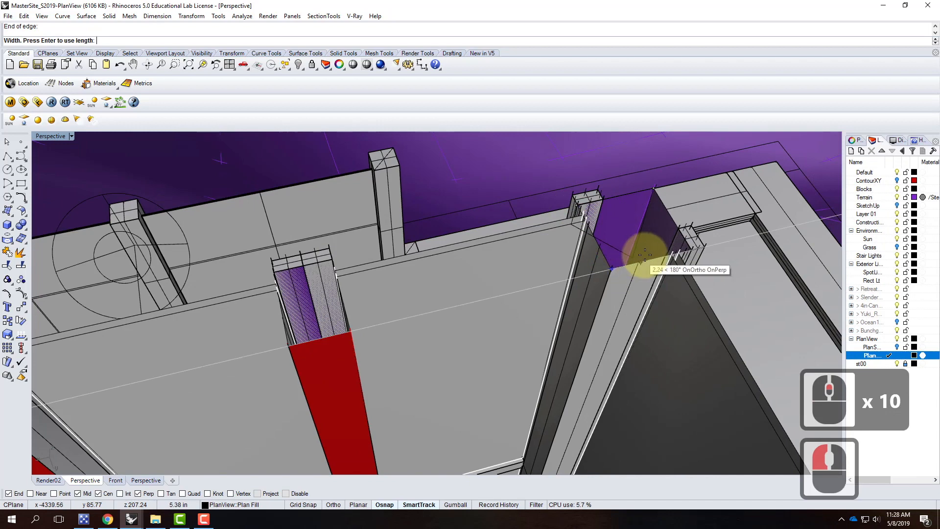
# - Fill the cut top of the corner column between the first red room's glazed sides with a three-point plane
pyautogui.rightClick(678, 248)
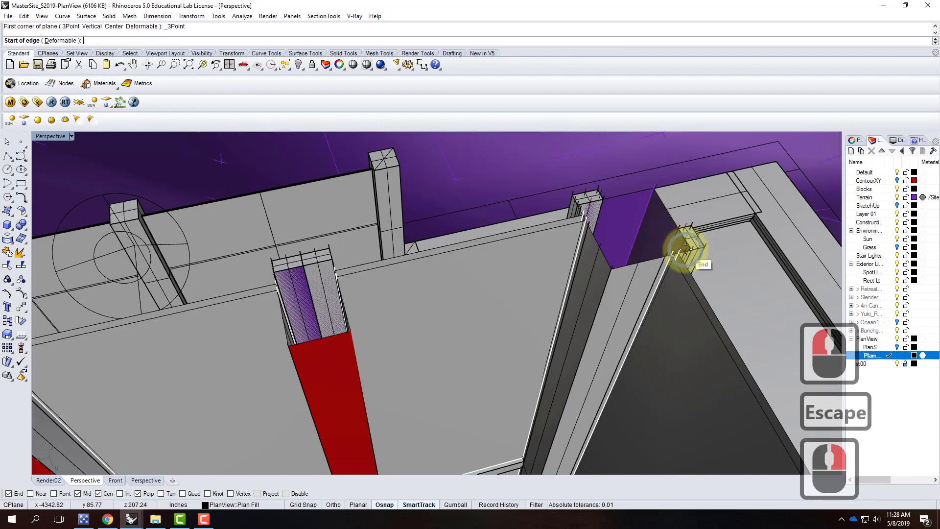
pyautogui.click(691, 248)
pyautogui.click(607, 270)
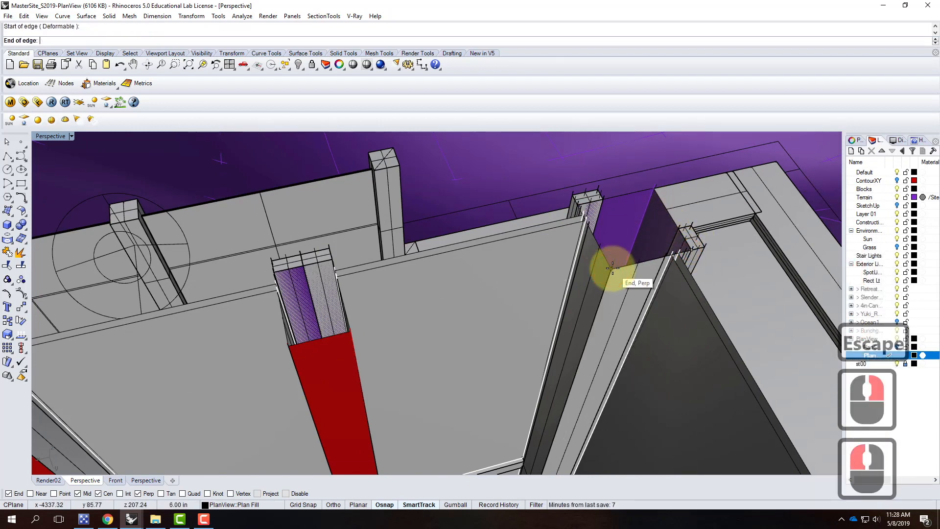
pyautogui.click(579, 202)
# - Fill the cut top of the narrow red pier between the glazing panels with a three-point plane
pyautogui.rightClick(274, 280)
pyautogui.click(275, 273)
pyautogui.click(333, 260)
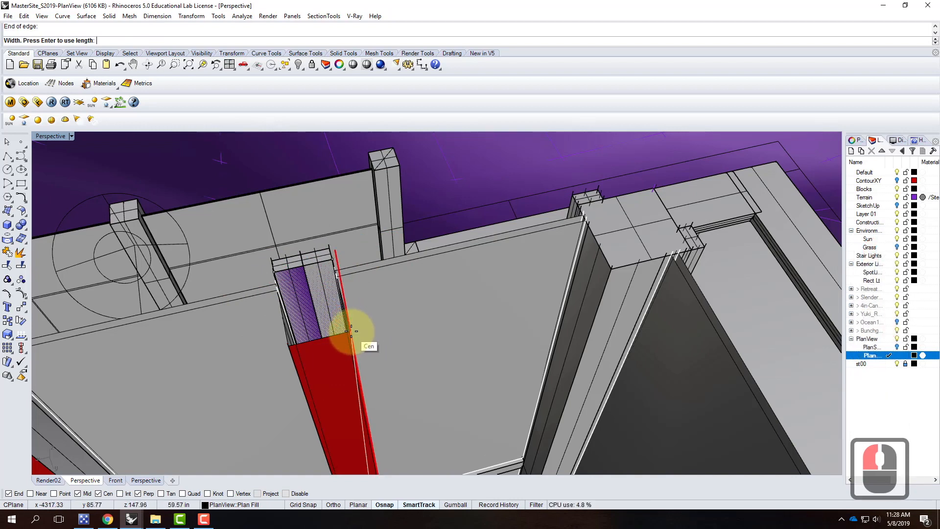
pyautogui.moveTo(358, 338); pyautogui.dragTo(381, 324, button='right')
pyautogui.scroll(-5, 464, 279)
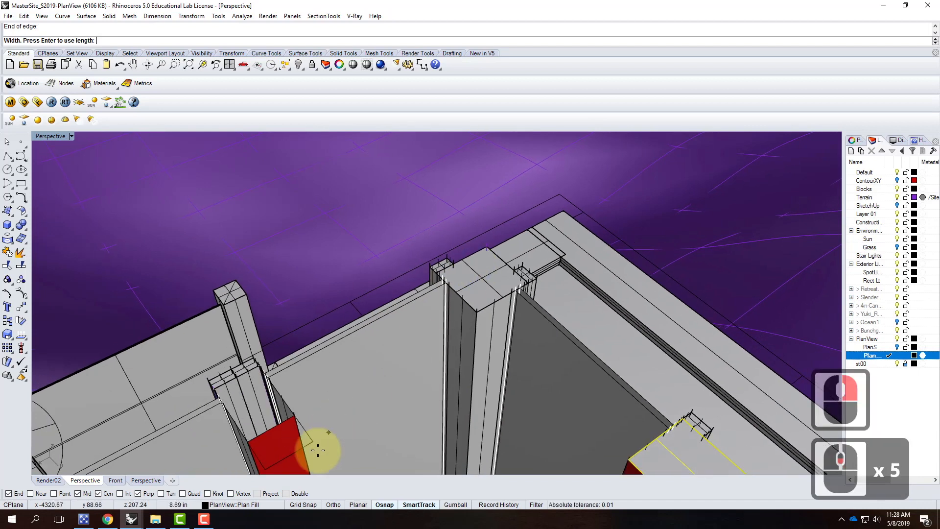
pyautogui.scroll(4, 275, 392)
pyautogui.click(345, 321)
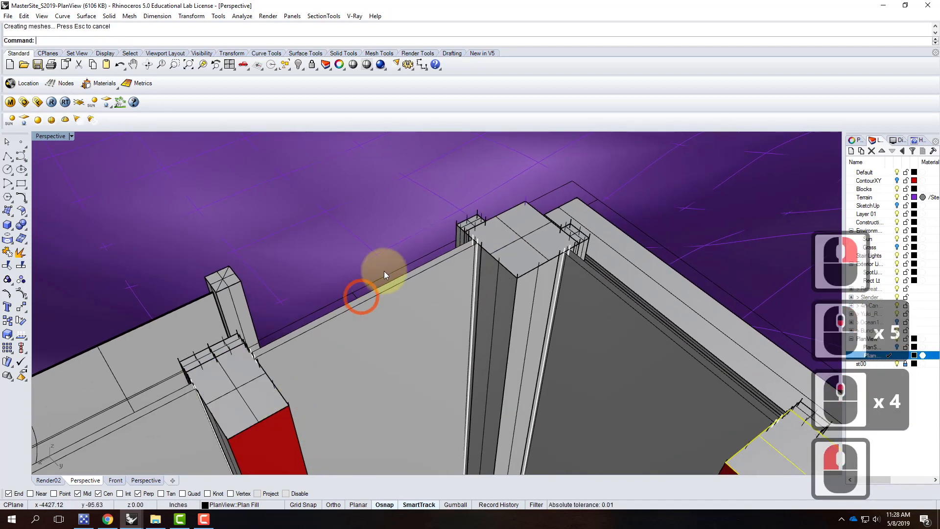
# - Switch the perspective viewport to the Top view
pyautogui.scroll(-20, 510, 211)
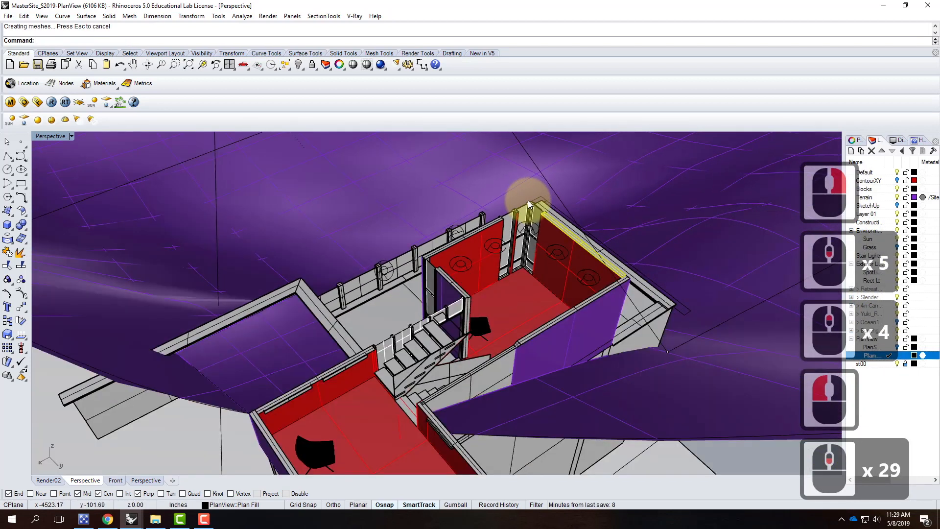
pyautogui.scroll(-4, 524, 202)
pyautogui.moveTo(629, 361); pyautogui.dragTo(293, 398, button='right')
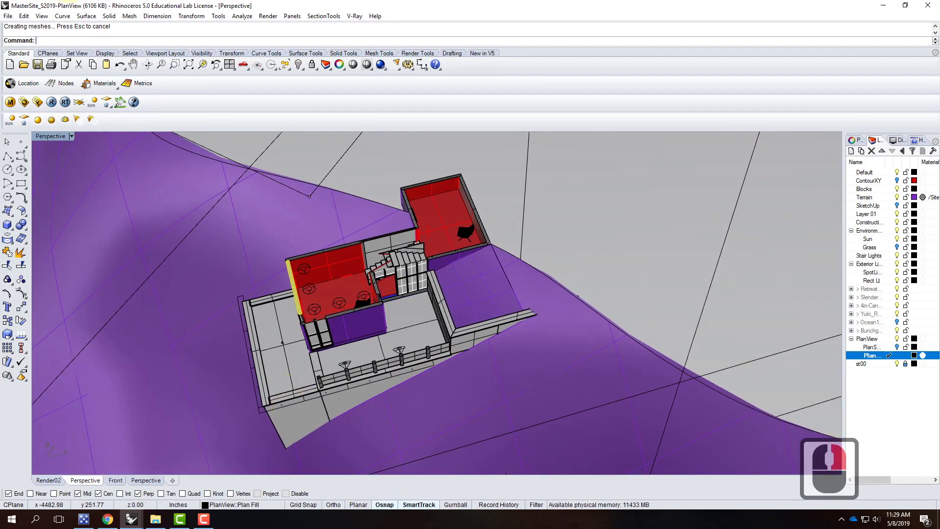
pyautogui.rightClick(73, 137)
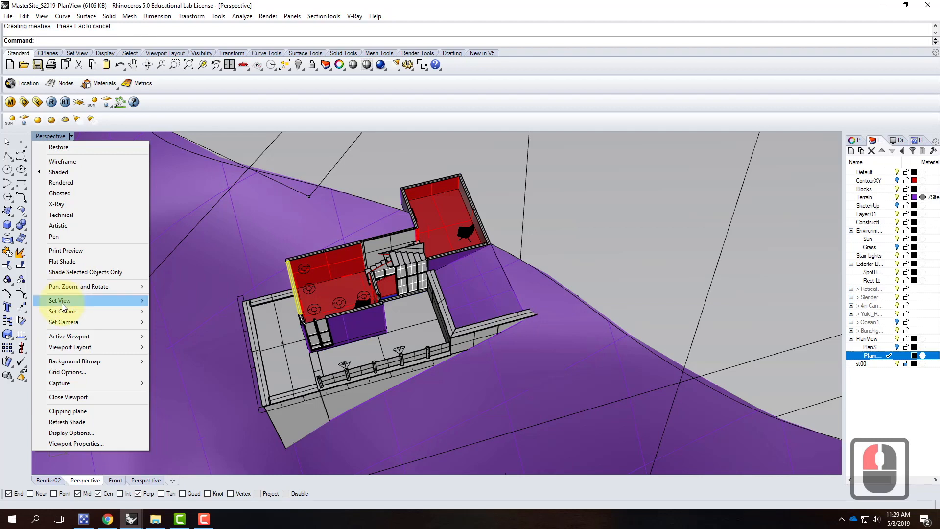
pyautogui.moveTo(140, 307)
pyautogui.click(177, 313)
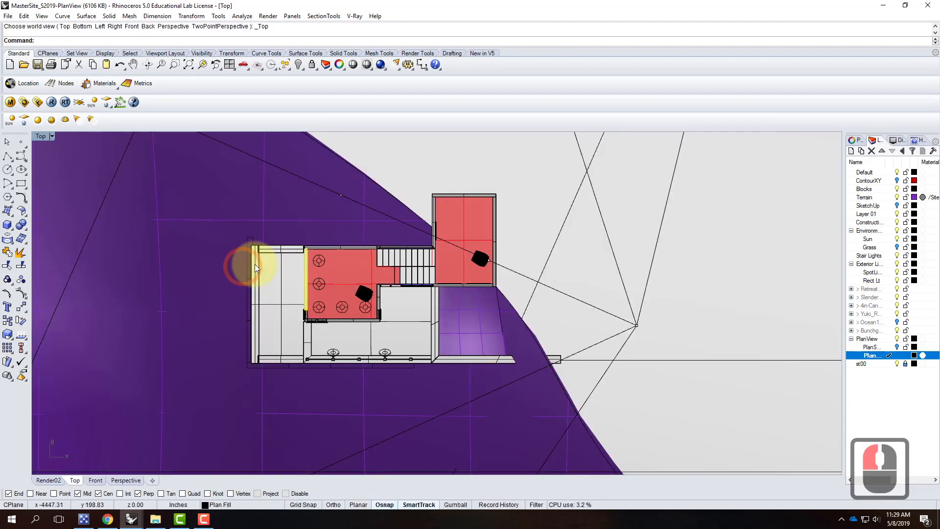
# - Frame the whole building plan with some surrounding terrain in the Top view
pyautogui.scroll(-2, 686, 260)
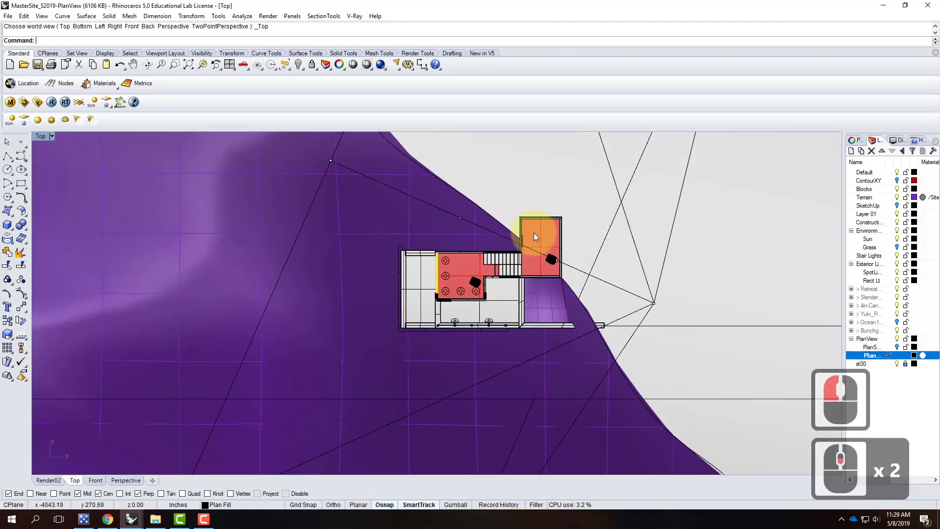
pyautogui.scroll(2, 555, 246)
pyautogui.scroll(3, 555, 246)
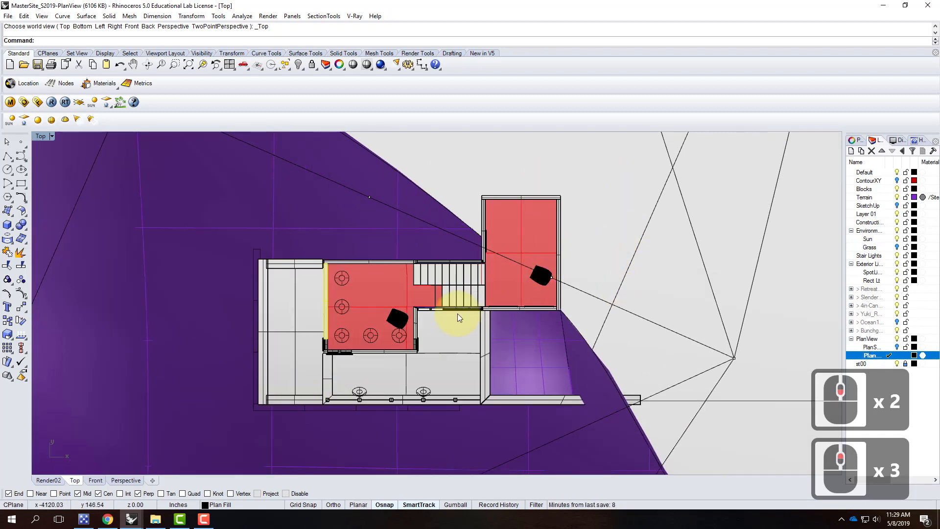
pyautogui.scroll(-3, 457, 314)
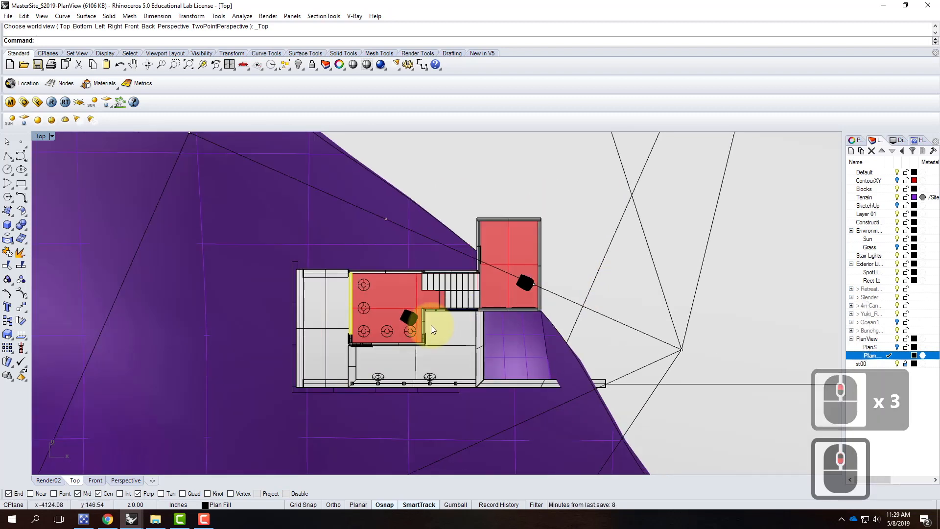
pyautogui.scroll(-1, 418, 220)
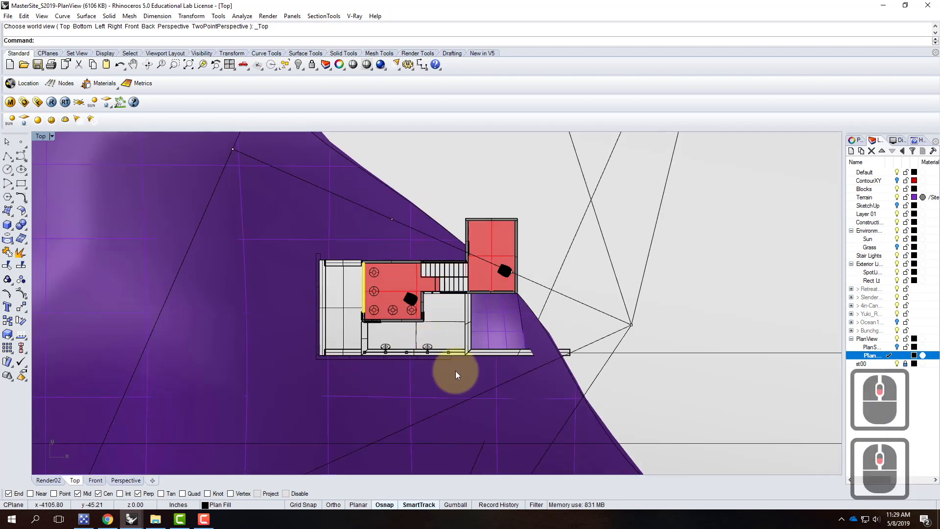
pyautogui.scroll(1, 455, 371)
pyautogui.scroll(-1, 410, 271)
pyautogui.scroll(1, 399, 257)
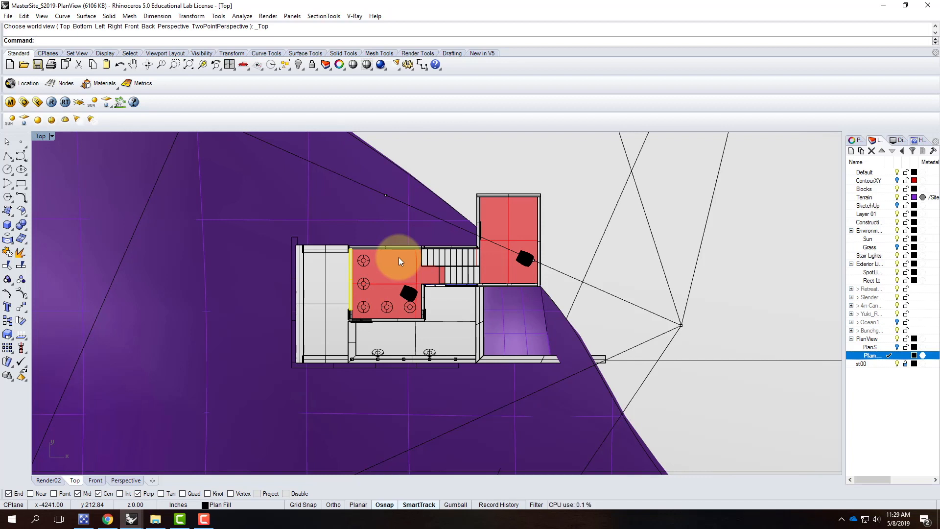
# - Save the current top view as a named view called FloorPlan and close the named views list
pyautogui.click(51, 136)
pyautogui.moveTo(93, 301)
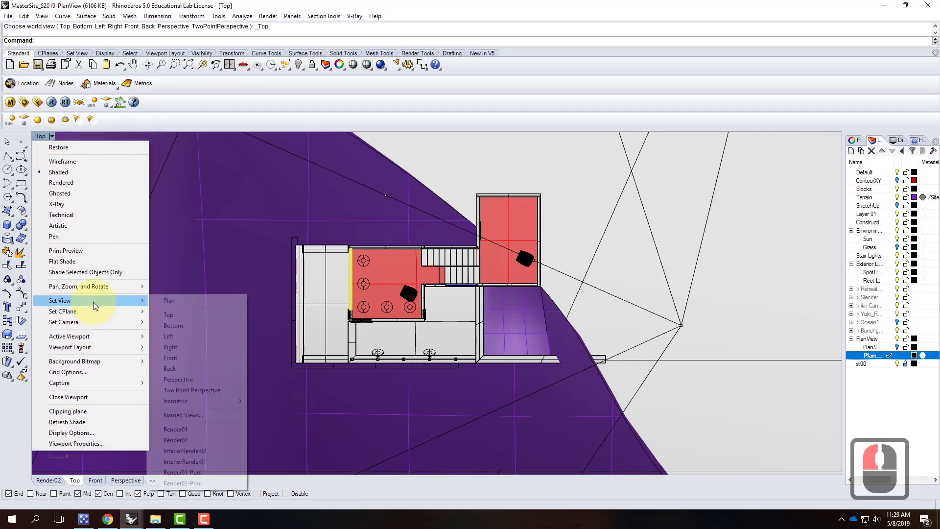
pyautogui.click(197, 415)
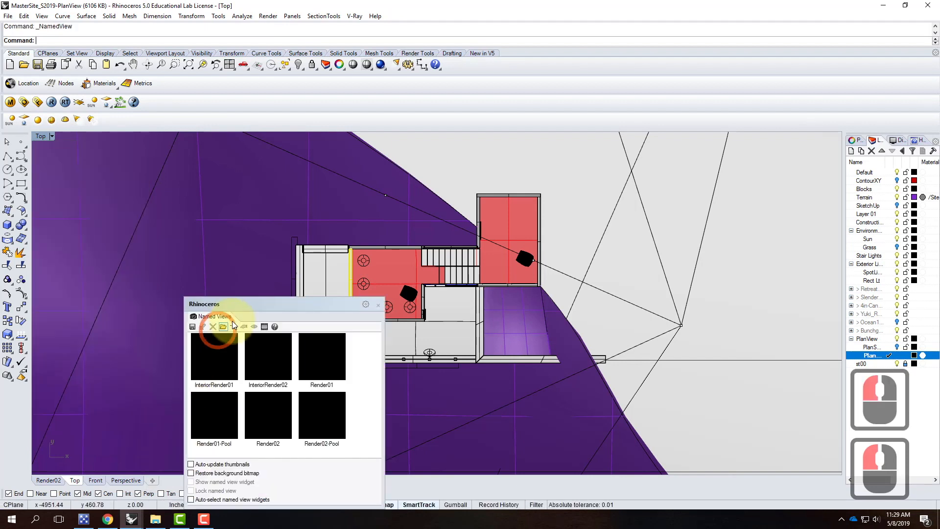
pyautogui.click(192, 327)
pyautogui.write('Fl')
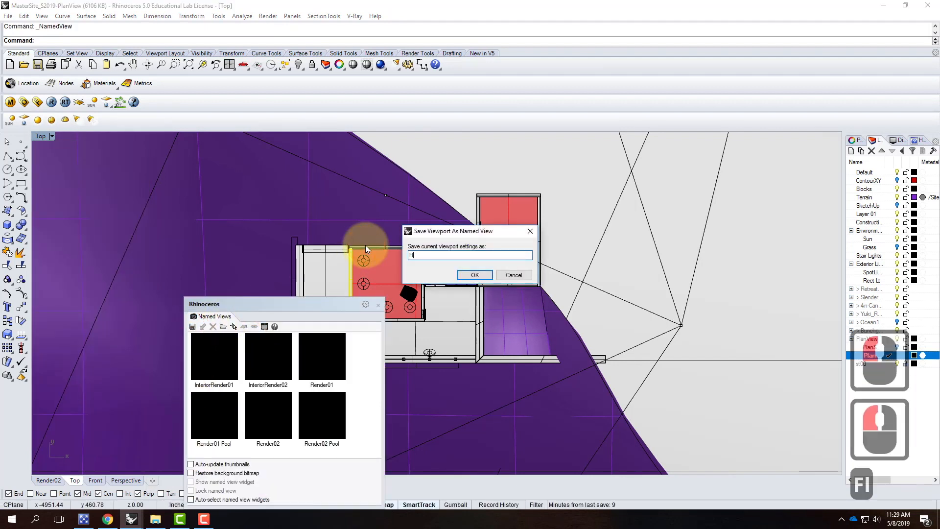
pyautogui.write('oorPlan')
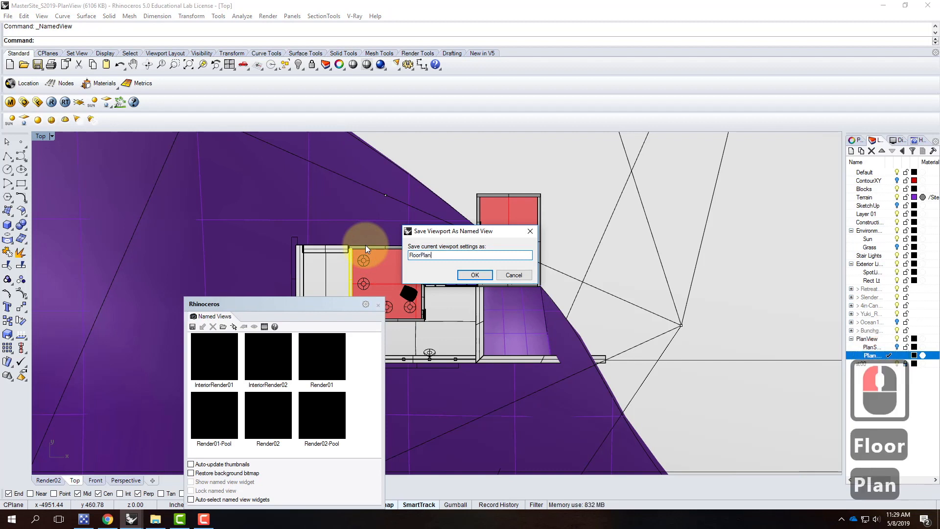
pyautogui.press('Return')
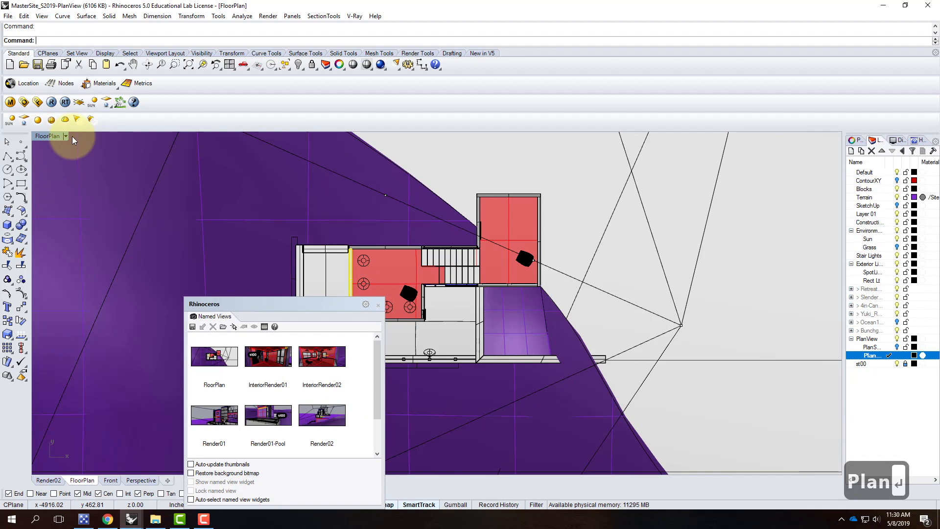
pyautogui.click(378, 304)
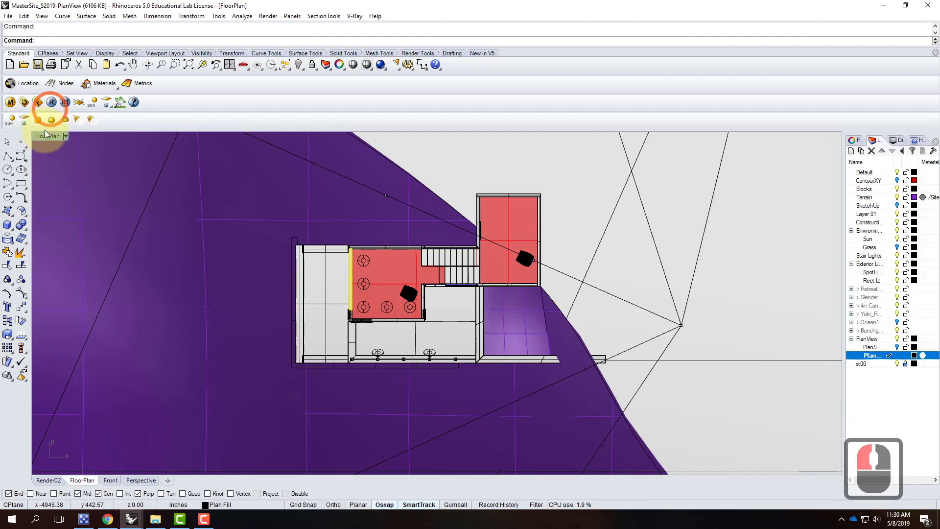
# - Hide the displayed camera object and show the camera again for the FloorPlan viewport
pyautogui.click(66, 134)
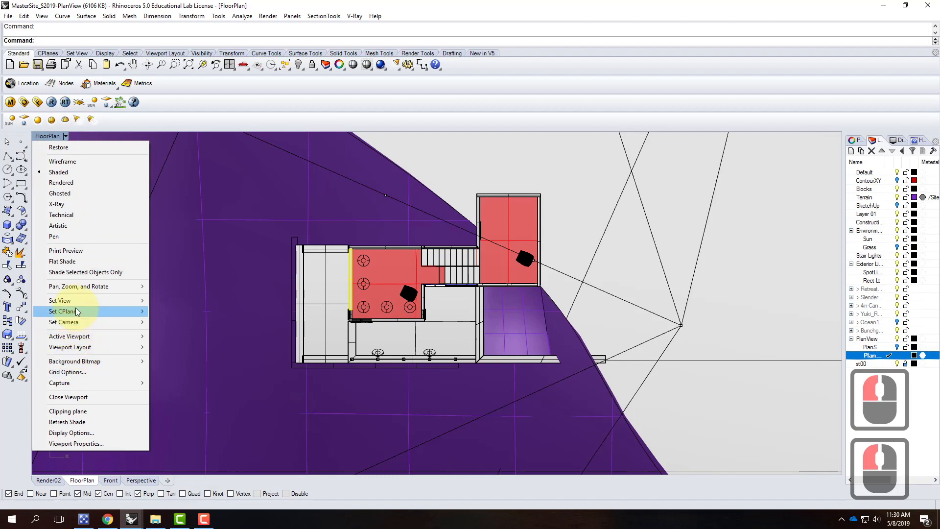
pyautogui.moveTo(74, 311)
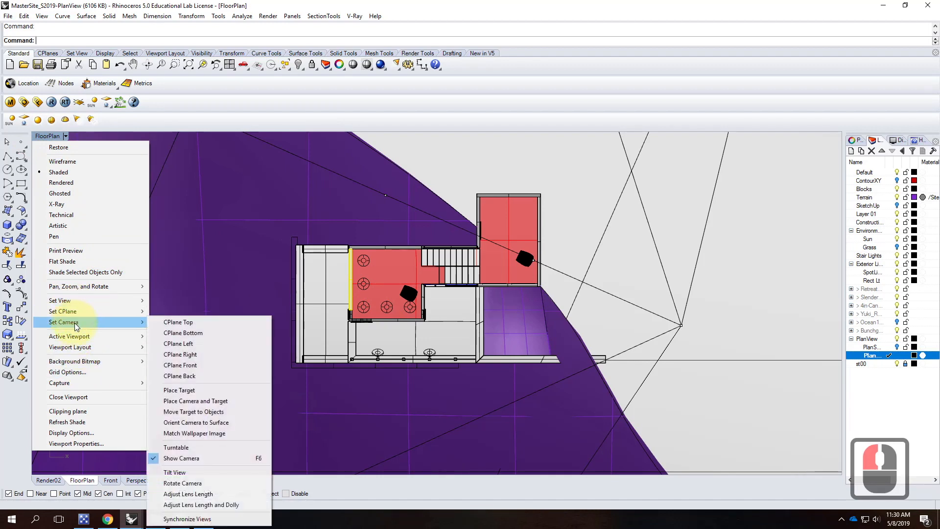
pyautogui.click(189, 457)
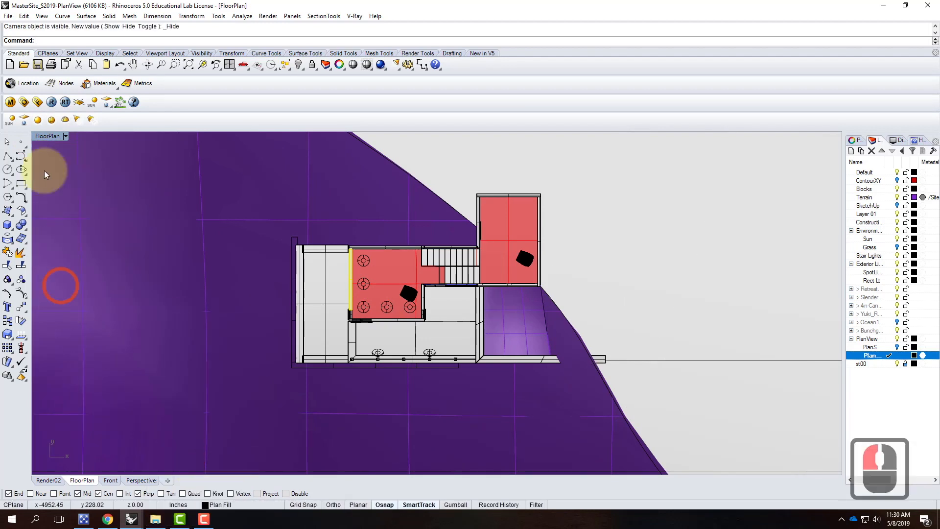
pyautogui.click(67, 136)
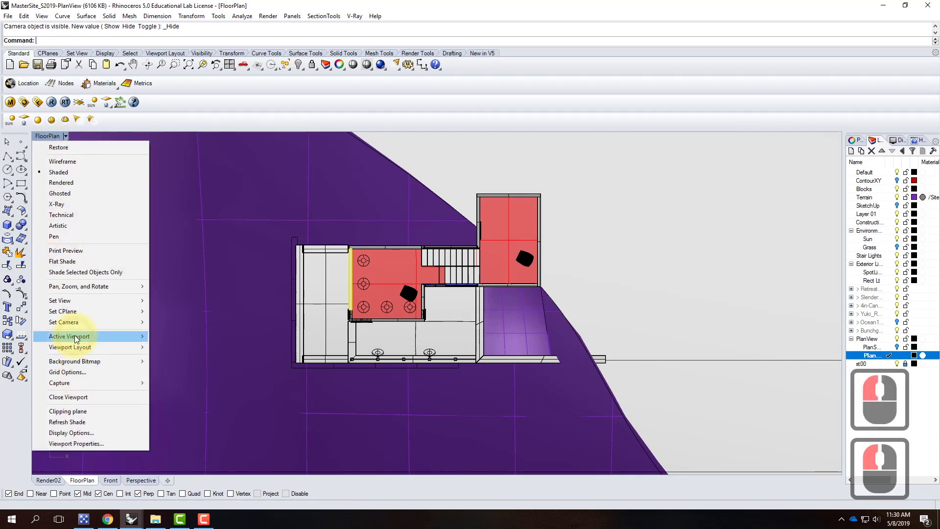
pyautogui.moveTo(73, 322)
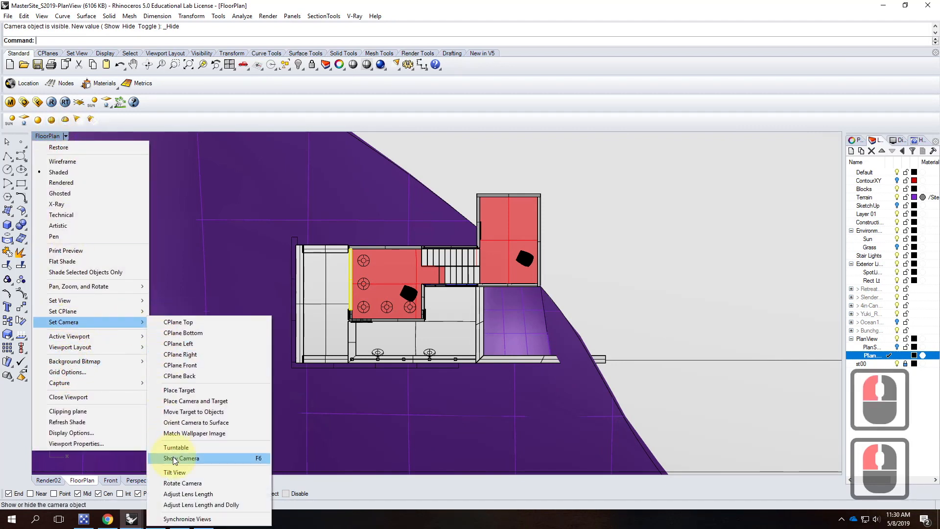
pyautogui.click(174, 456)
# - Return to the four-viewport layout and set the Render02 viewport to Shaded display
pyautogui.doubleClick(48, 137)
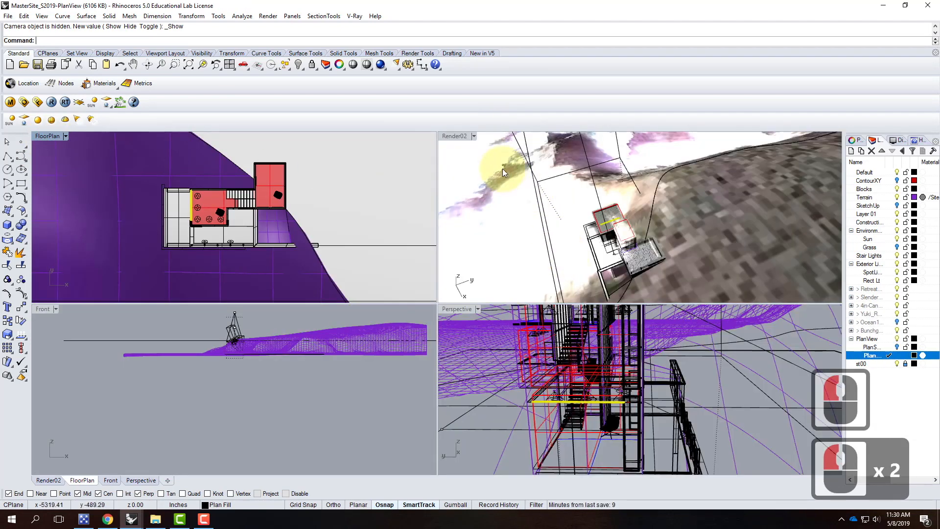
pyautogui.click(474, 135)
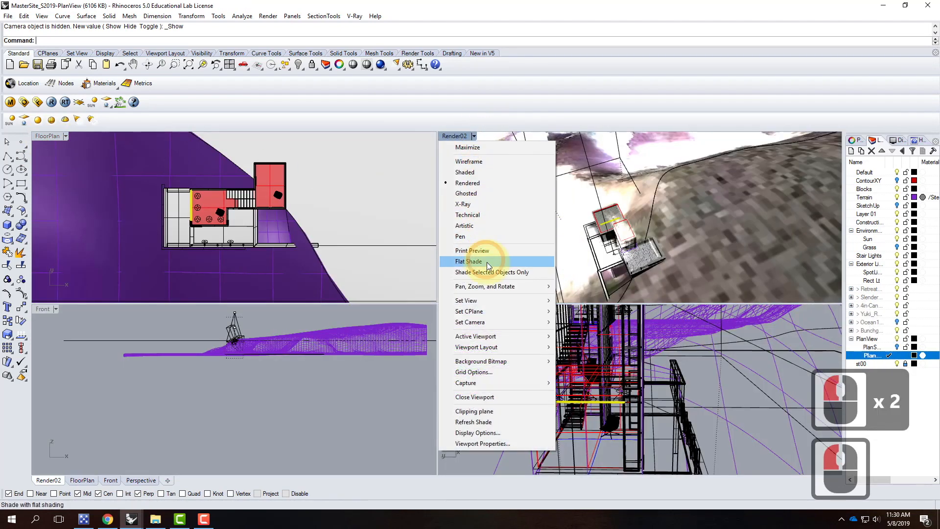
pyautogui.click(482, 177)
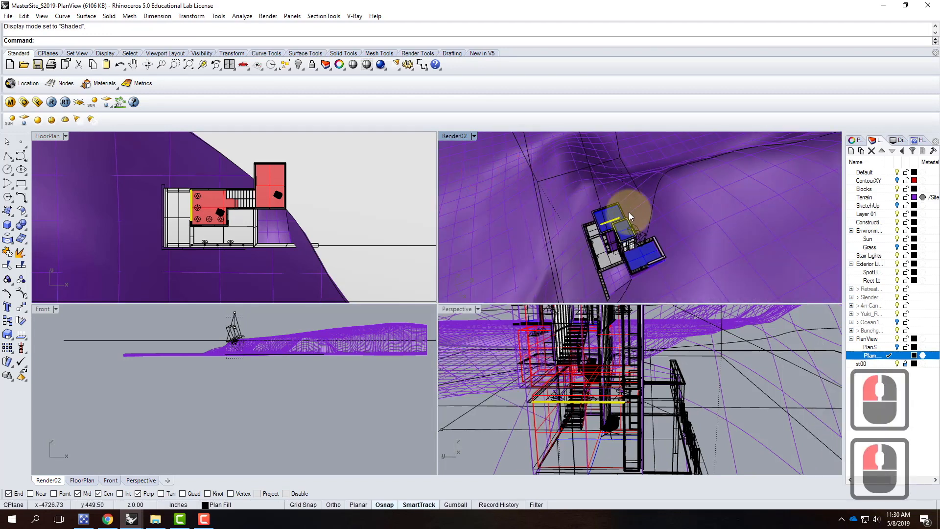
# - Maximize the Render02 viewport and examine the FloorPlan camera's position above the building and terrain from the side
pyautogui.scroll(-9, 677, 221)
pyautogui.scroll(-5, 689, 215)
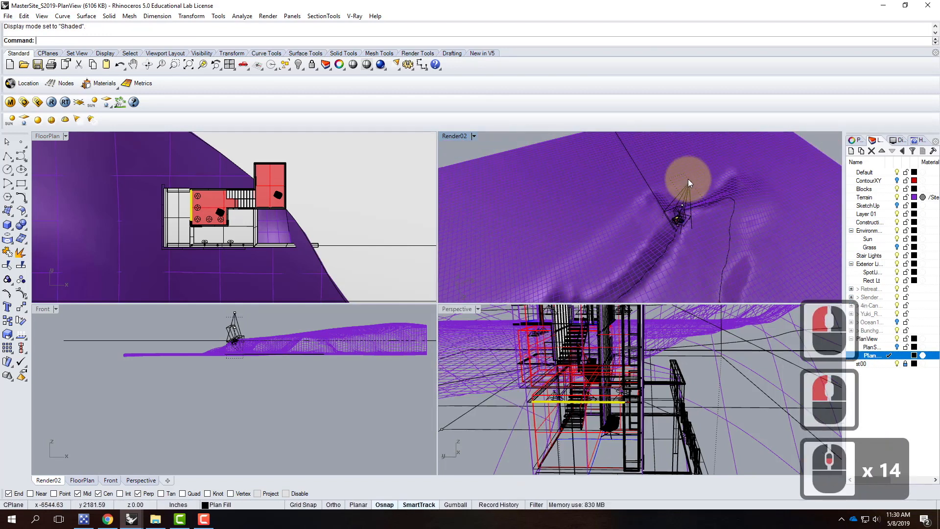
pyautogui.scroll(4, 689, 184)
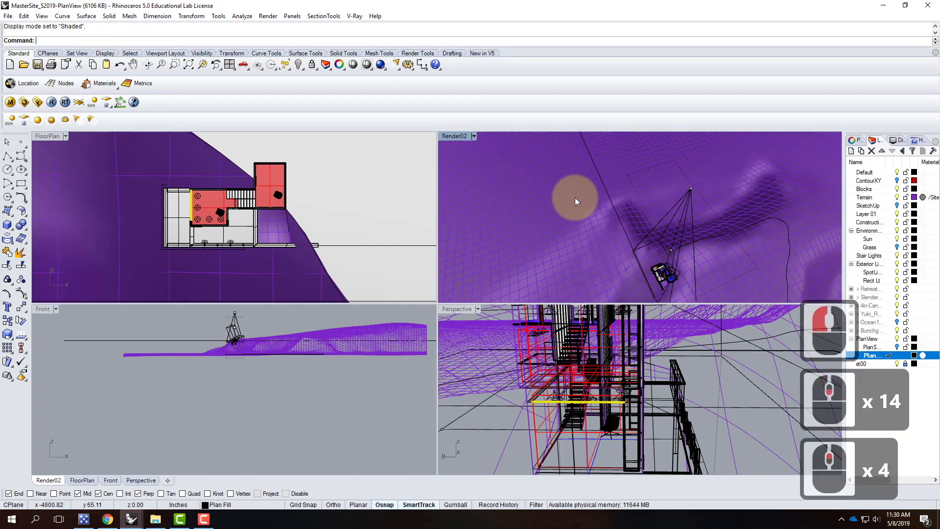
pyautogui.doubleClick(457, 136)
pyautogui.moveTo(358, 342); pyautogui.dragTo(519, 289, button='right')
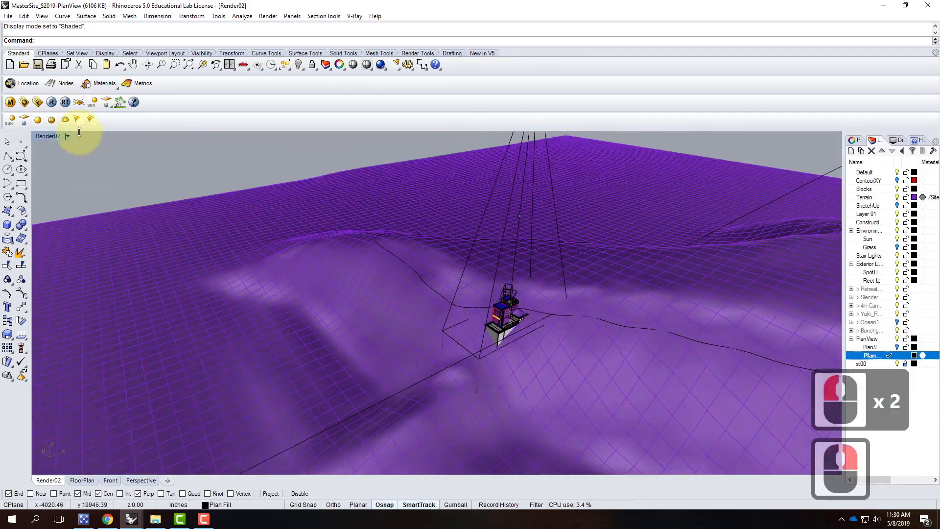
# - Set the Render02 viewport to Wireframe display and frame the building inside the FloorPlan camera's frustum
pyautogui.click(68, 136)
pyautogui.click(59, 161)
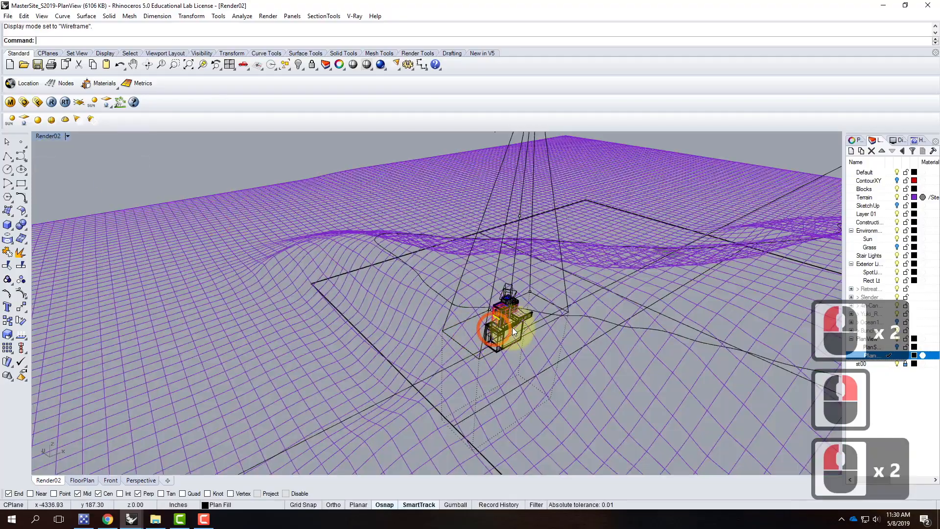
pyautogui.scroll(8, 566, 322)
pyautogui.moveTo(627, 313); pyautogui.dragTo(346, 311, button='right')
pyautogui.scroll(-6, 346, 311)
pyautogui.scroll(5, 597, 340)
pyautogui.moveTo(610, 348); pyautogui.dragTo(563, 352, button='right')
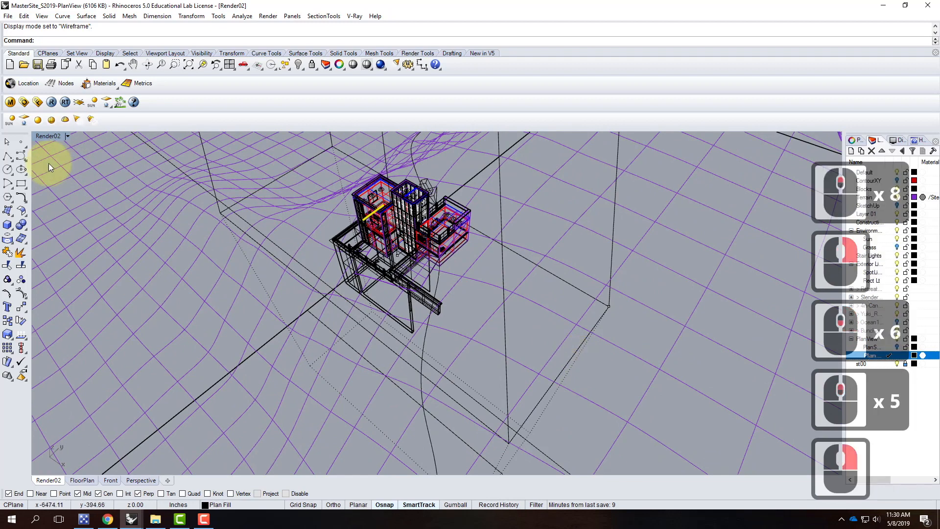
# - Draw a three-point rectangle with Point snapping enabled, from the camera frame's corner along its edge to the midpoint and across to the adjacent edge
pyautogui.click(27, 189)
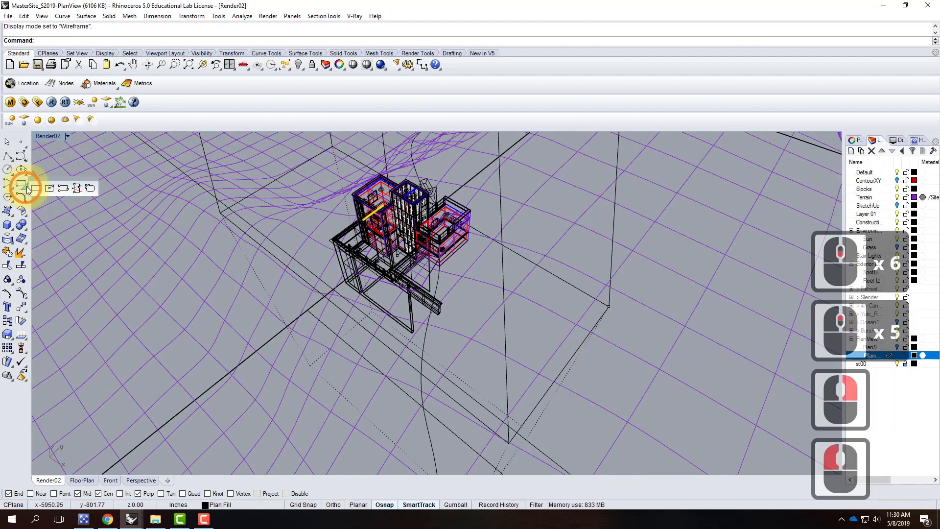
pyautogui.click(62, 192)
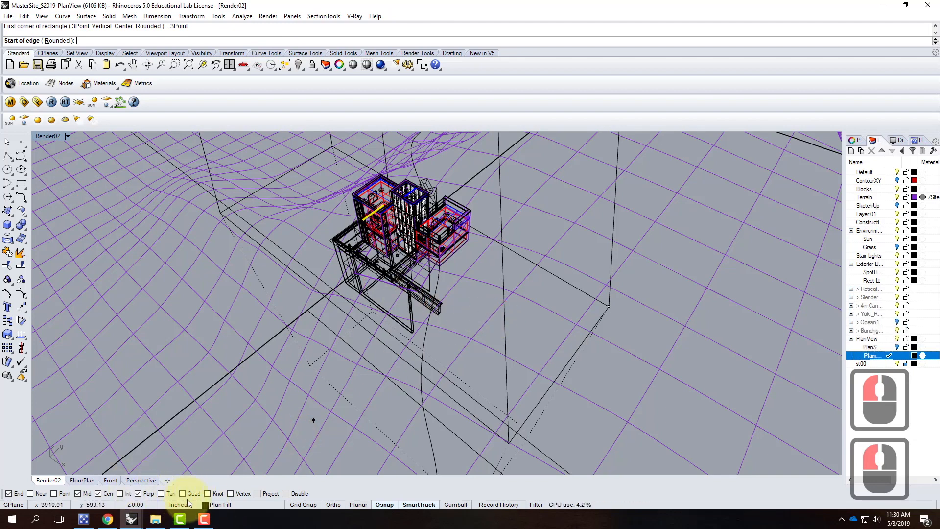
pyautogui.click(52, 494)
pyautogui.scroll(-4, 447, 330)
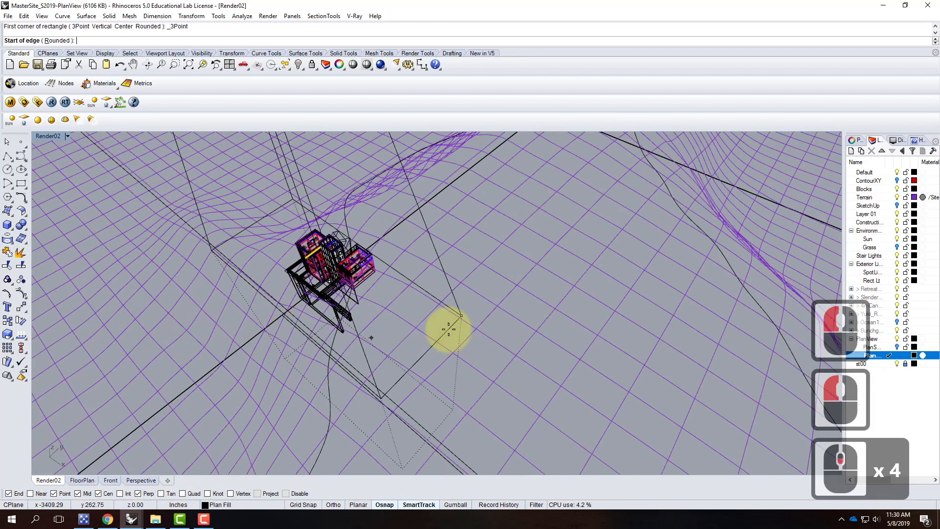
pyautogui.scroll(5, 477, 308)
pyautogui.click(457, 322)
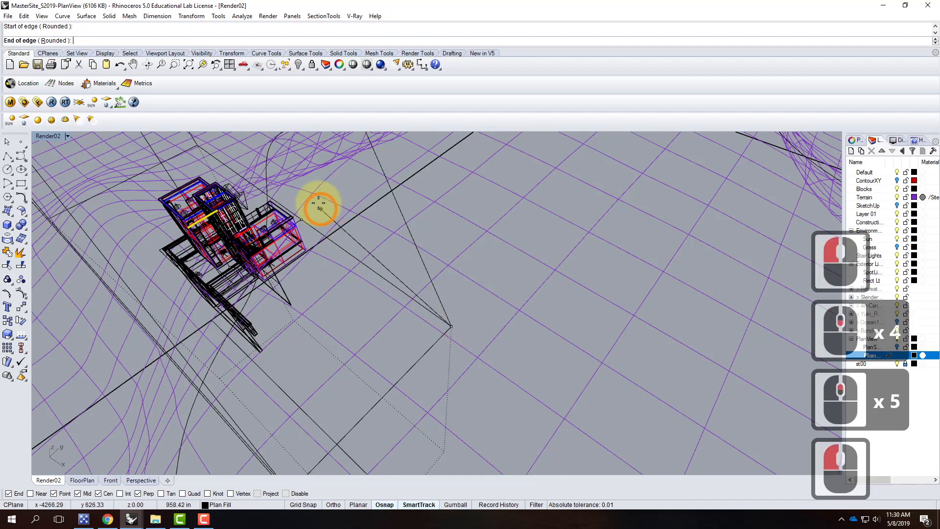
pyautogui.click(302, 215)
pyautogui.scroll(5, 235, 269)
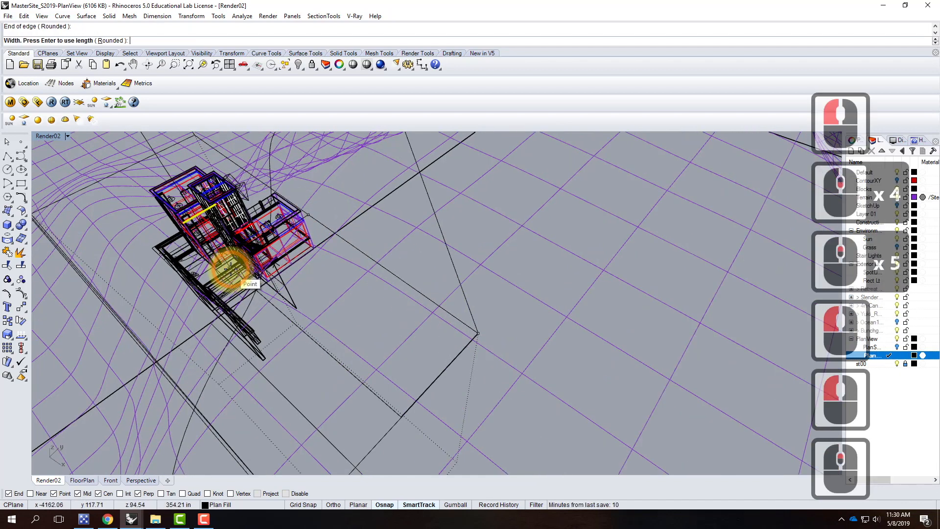
pyautogui.click(402, 409)
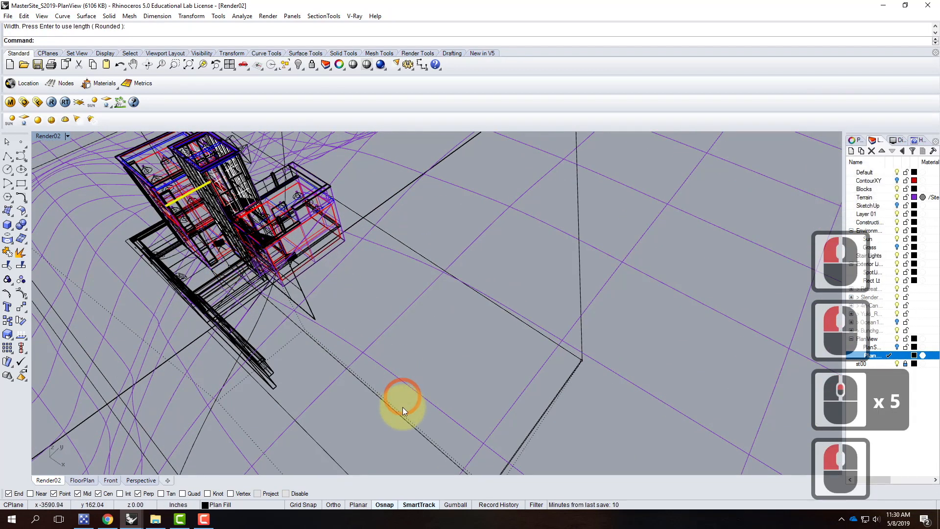
# - Scale the new rectangle by a factor of 2 about its corner on the camera frame
pyautogui.click(418, 430)
pyautogui.scroll(-5, 575, 356)
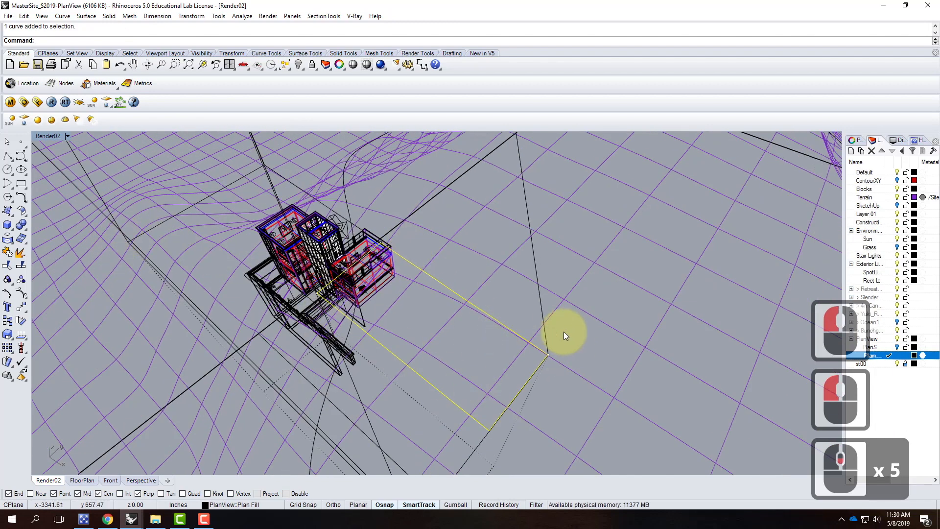
pyautogui.write('scale')
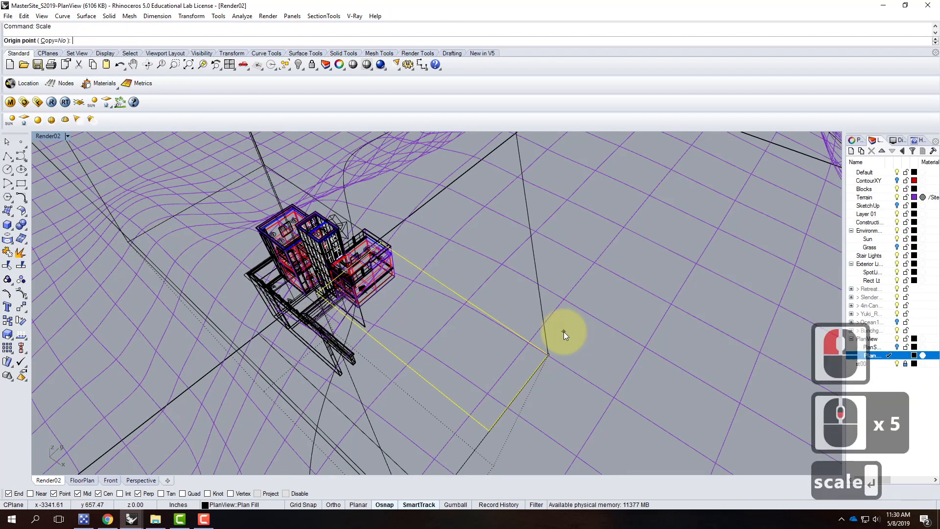
pyautogui.press('Return')
pyautogui.click(549, 353)
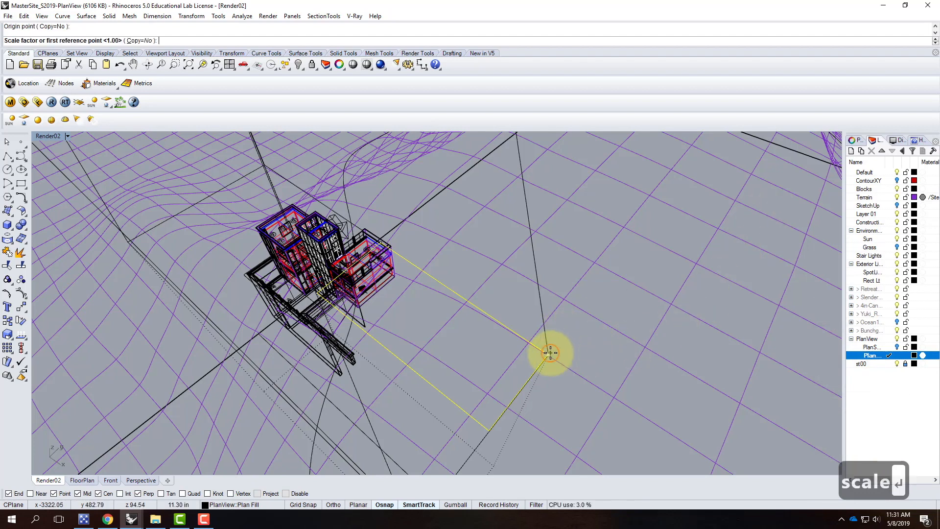
pyautogui.write('2')
pyautogui.press('Return')
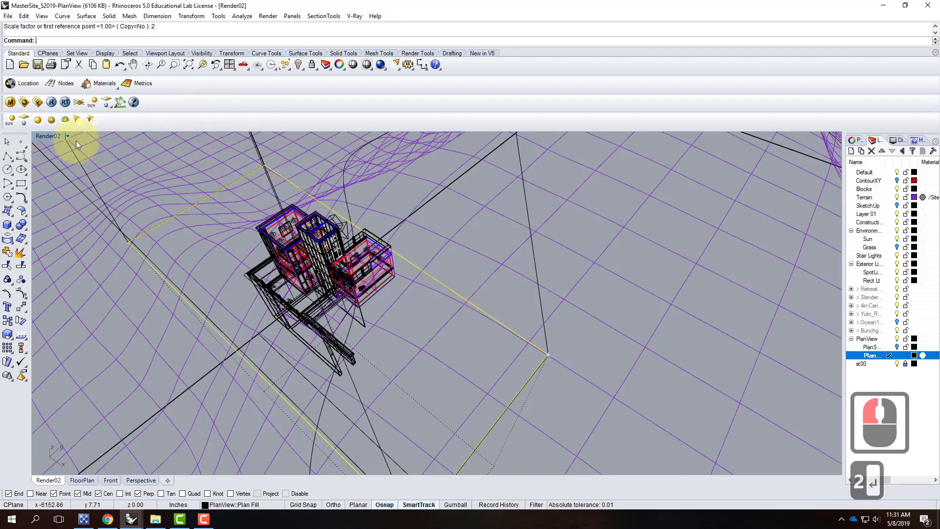
# - Examine the building and terrain in the maximized FloorPlan viewport, and return to the maximized Render02 viewport
pyautogui.doubleClick(45, 138)
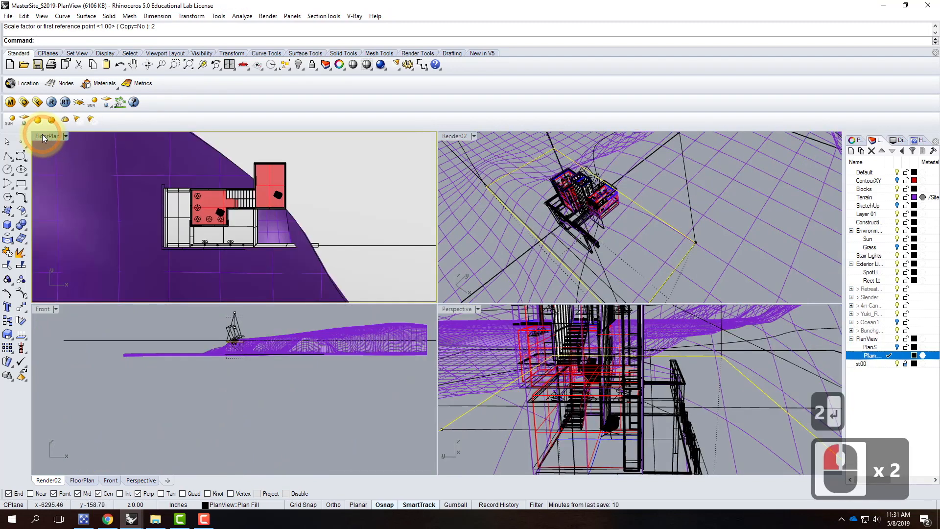
pyautogui.doubleClick(42, 134)
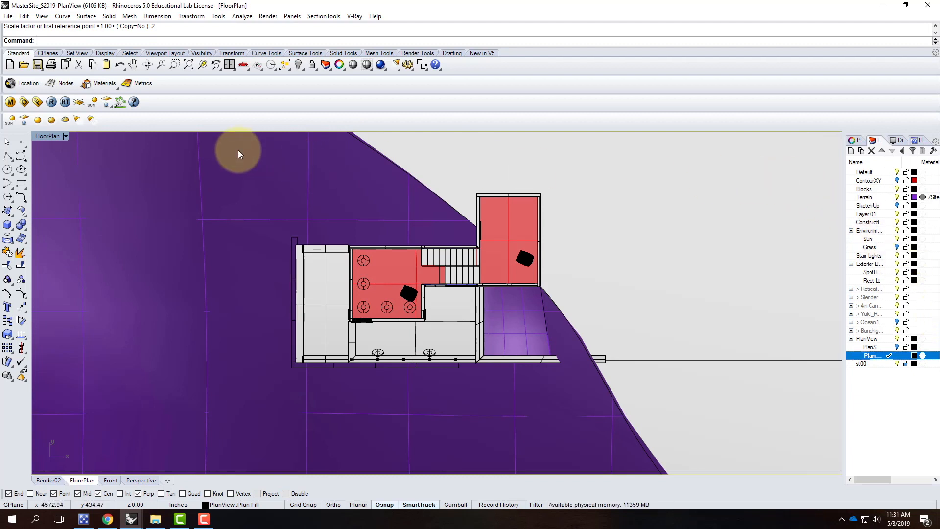
pyautogui.doubleClick(57, 136)
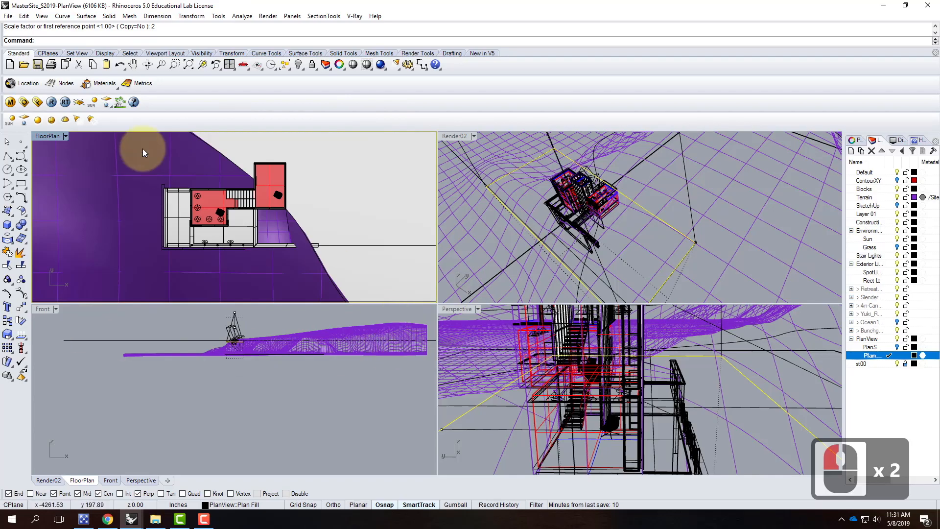
pyautogui.doubleClick(449, 137)
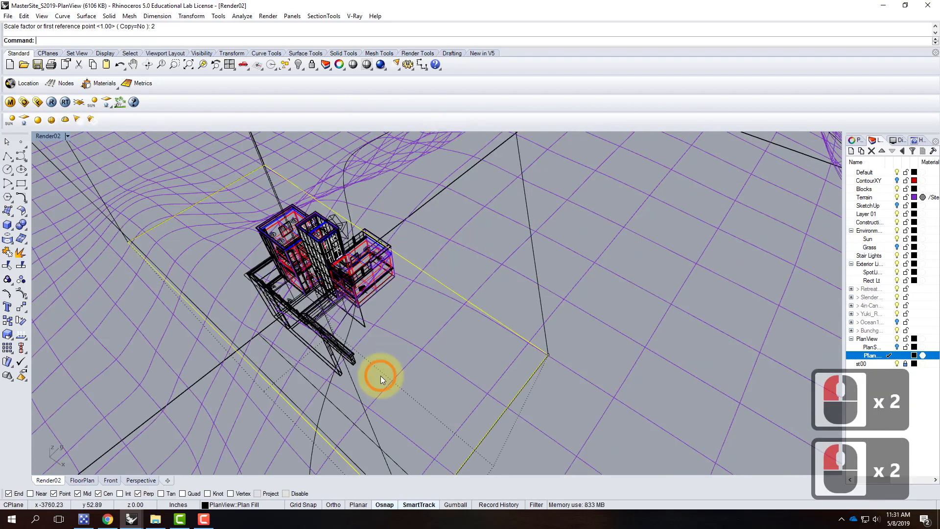
# - Deselect the rectangle and set the Render02 viewport to Shaded display with the surrounding terrain in frame
pyautogui.scroll(-20, 380, 375)
pyautogui.press('Escape')
pyautogui.moveTo(378, 350); pyautogui.dragTo(524, 327, button='right')
pyautogui.click(67, 137)
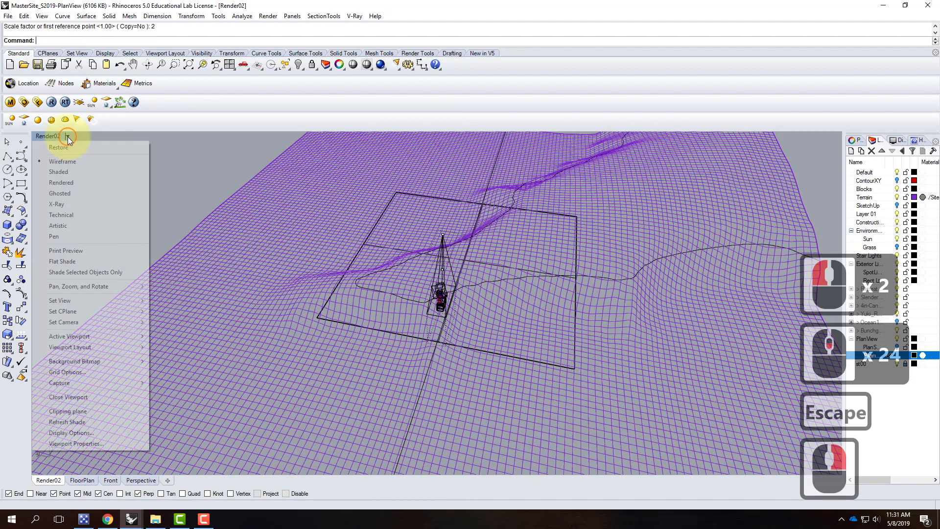
pyautogui.click(76, 175)
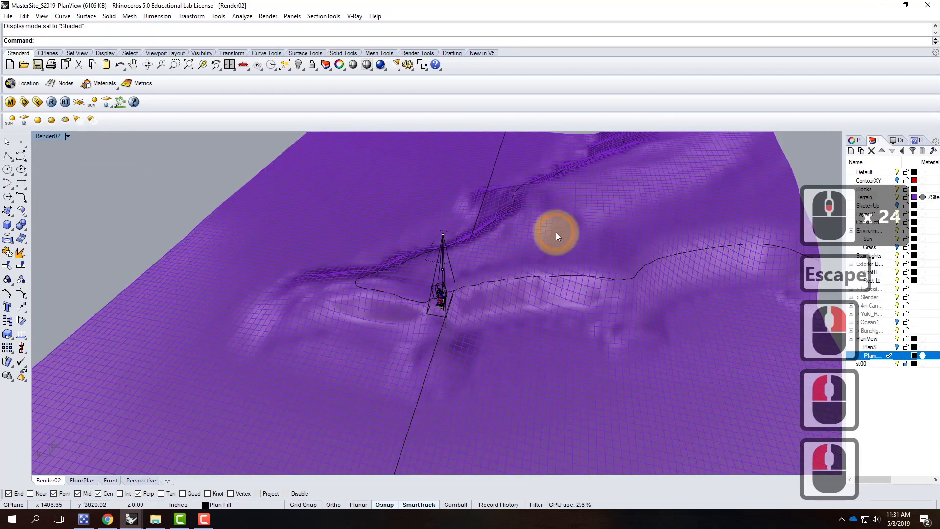
pyautogui.write('stclearAllViews')
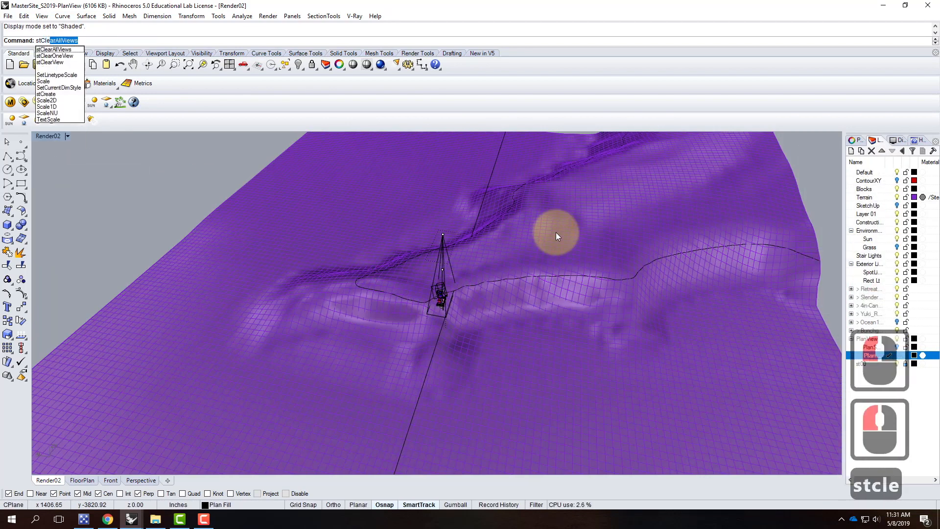
pyautogui.press('Escape')
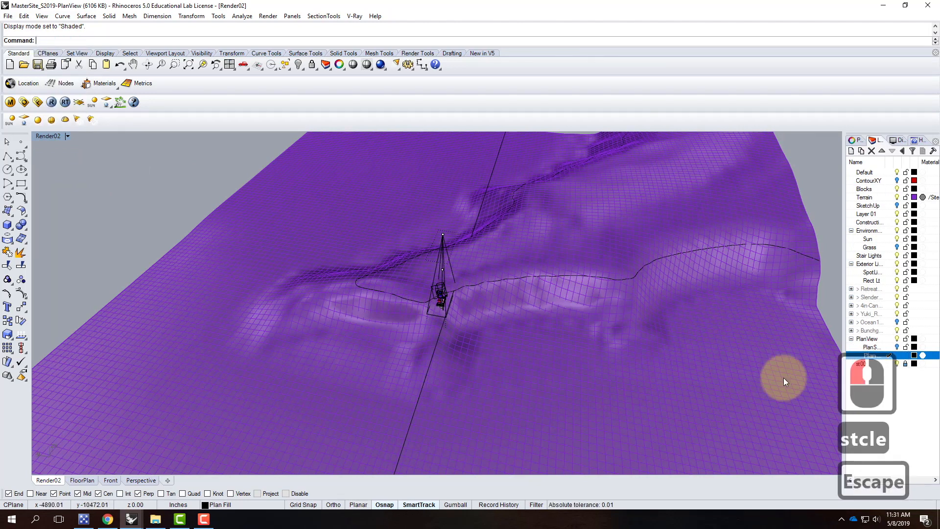
# - Create a sublayer named TopoLines under the PlanView layer
pyautogui.click(866, 354)
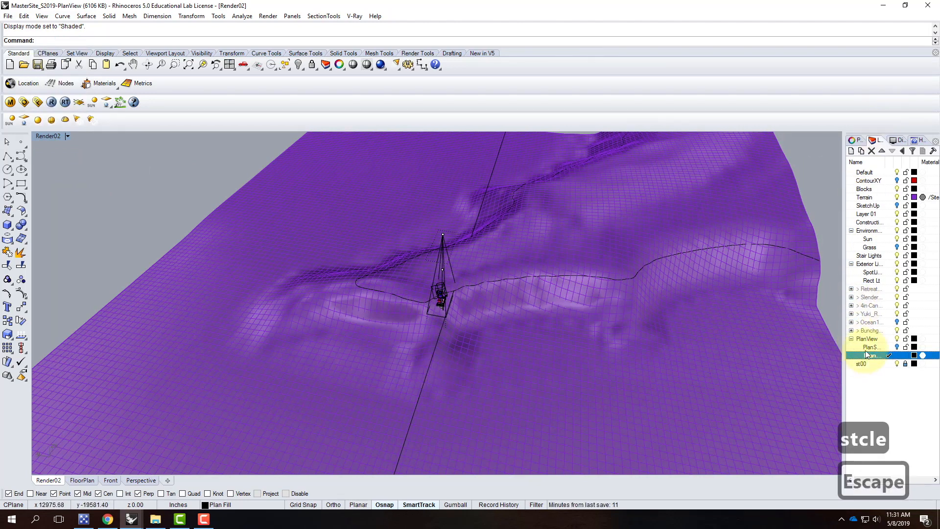
pyautogui.click(868, 338)
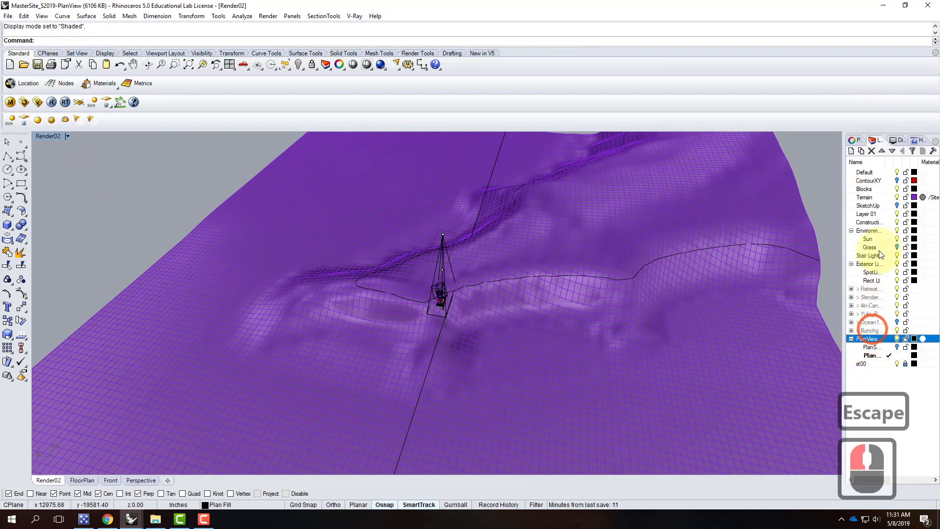
pyautogui.click(861, 151)
pyautogui.write('Con')
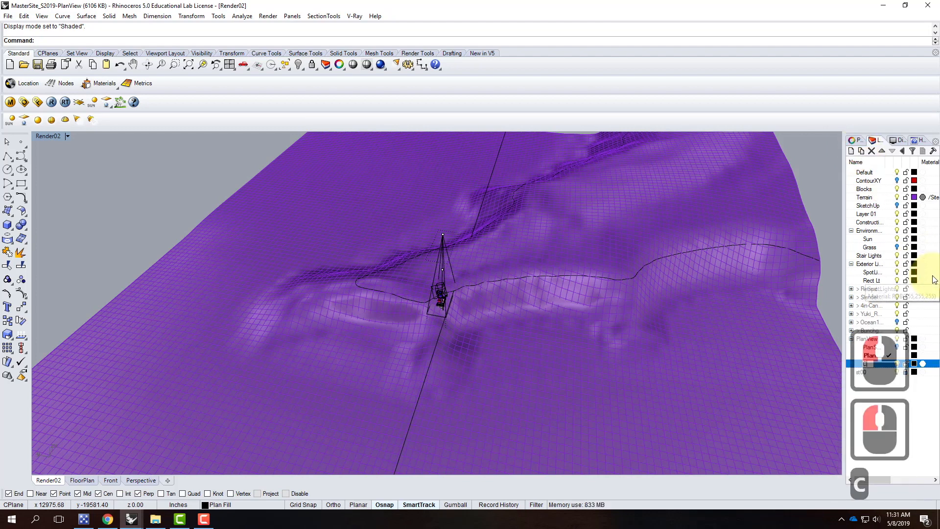
pyautogui.write('tours')
pyautogui.press('BackSpace')
pyautogui.press('BackSpace')
pyautogui.press('BackSpace')
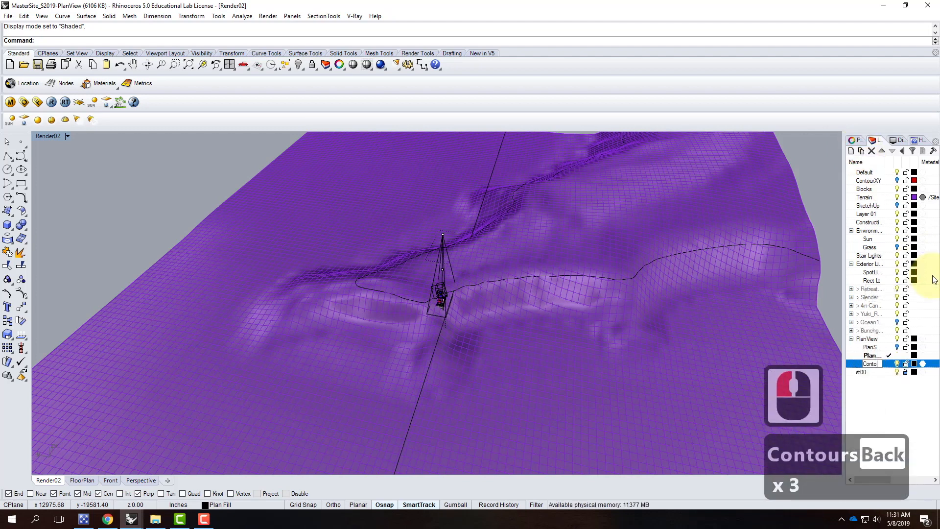
pyautogui.press('BackSpace')
pyautogui.press('BackSpace')
pyautogui.write('Topo')
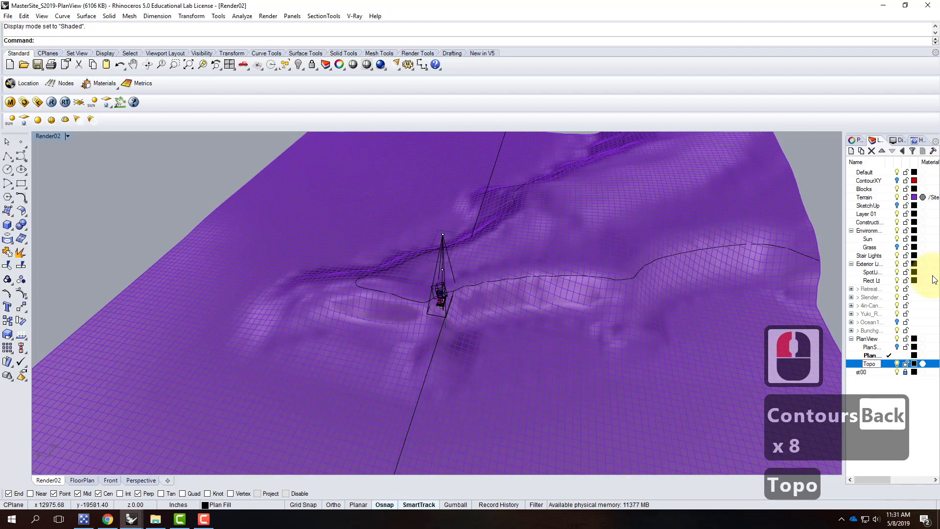
pyautogui.write(' Lines')
pyautogui.press('Return')
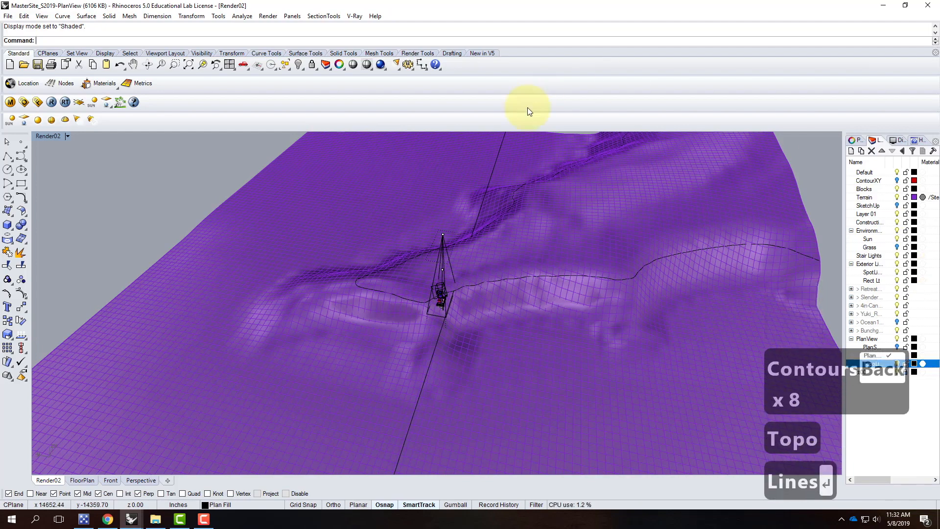
# - Start the Contour command on the terrain surface with the contour plane base point at the terrain's near corner
pyautogui.click(233, 345)
pyautogui.click(264, 226)
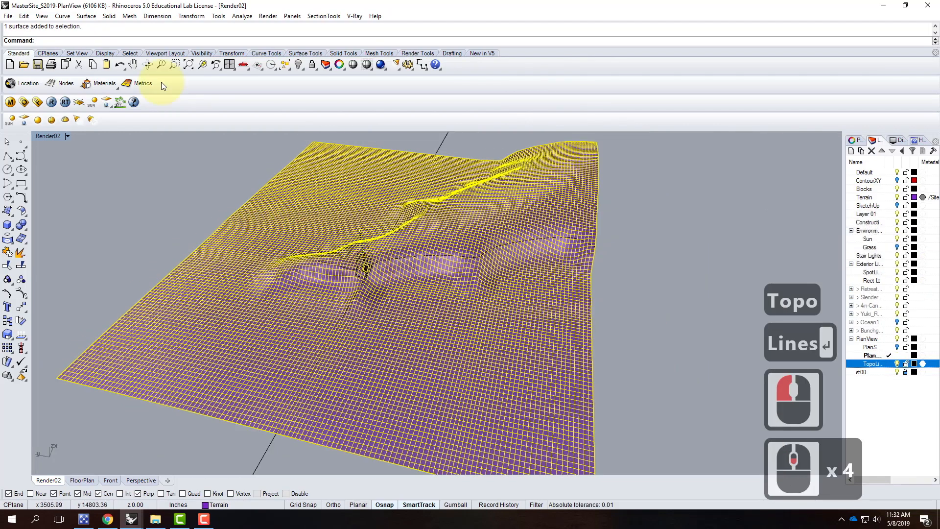
pyautogui.click(86, 15)
pyautogui.moveTo(62, 16)
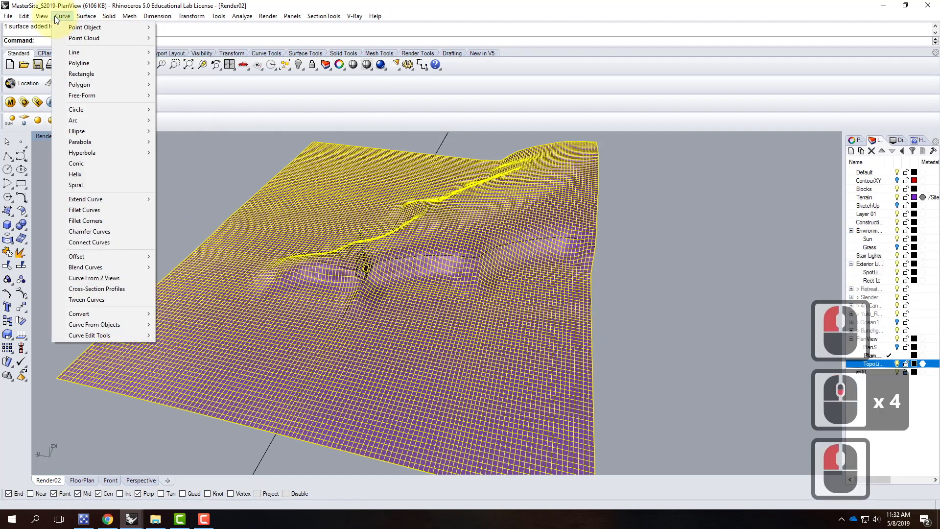
pyautogui.moveTo(119, 319)
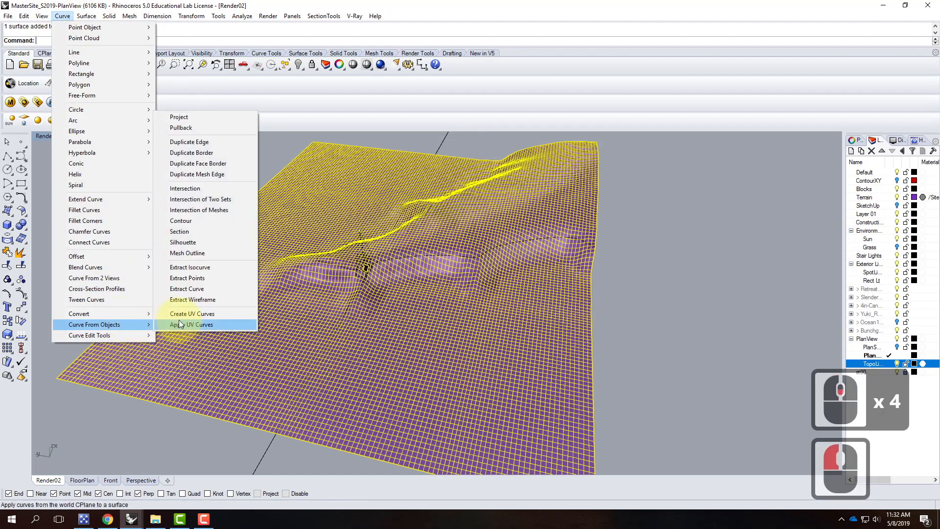
pyautogui.click(215, 219)
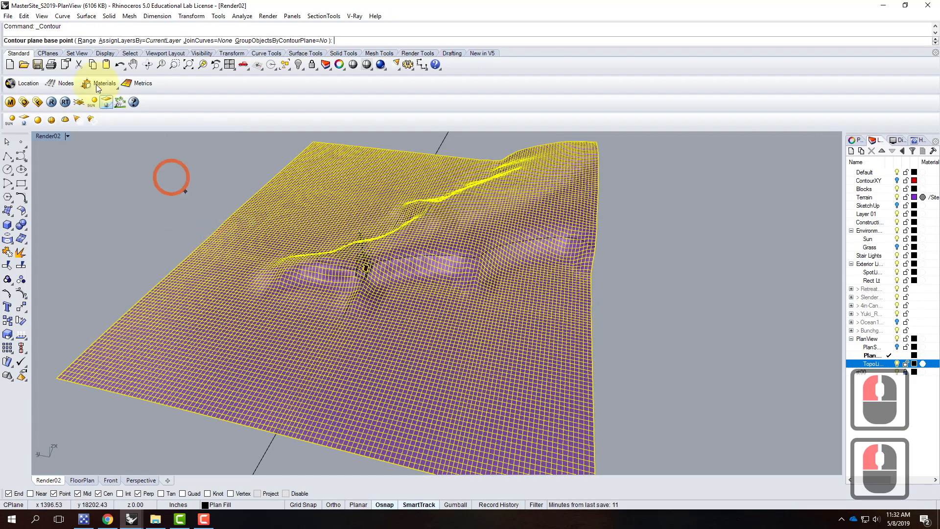
pyautogui.click(56, 377)
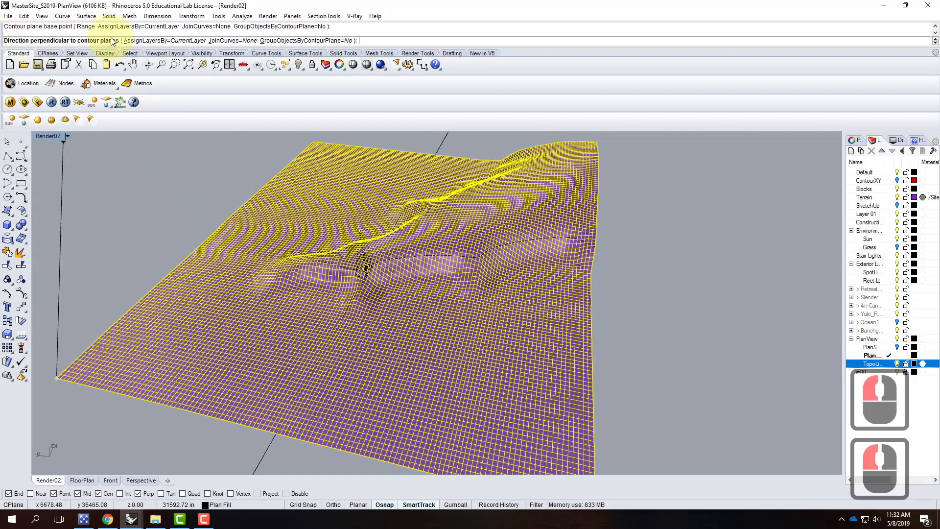
# - Try contouring the terrain surface along the vertical direction with 5' between contours, and undo the result
pyautogui.doubleClick(55, 137)
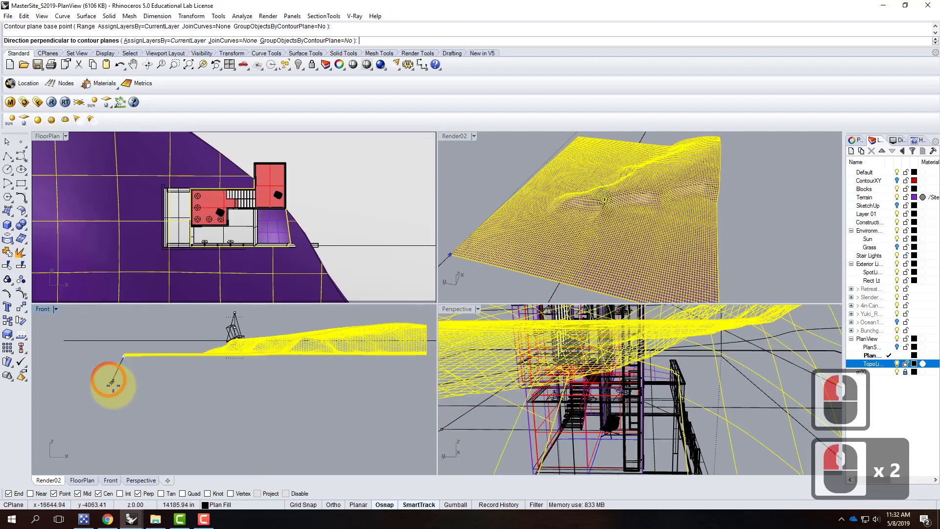
pyautogui.scroll(-4, 117, 372)
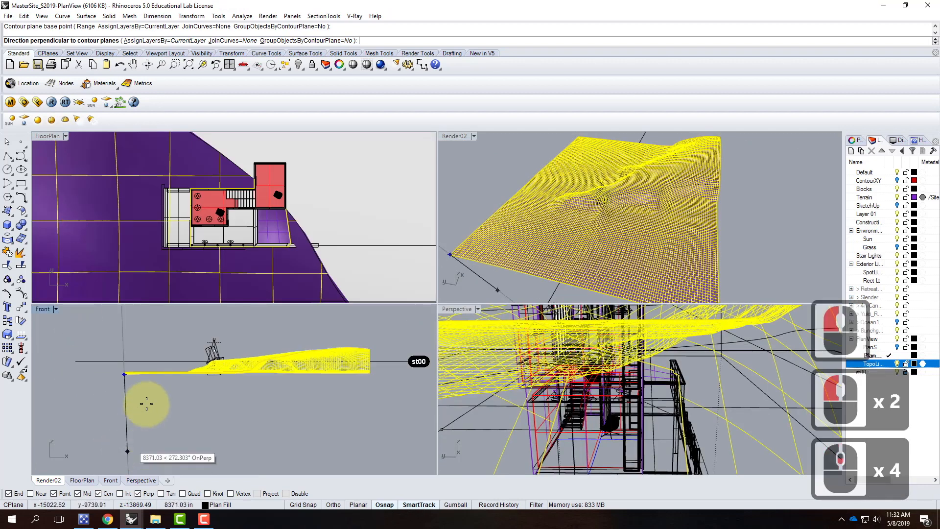
pyautogui.keyDown('shift'); pyautogui.click(89, 351); pyautogui.keyUp('shift')
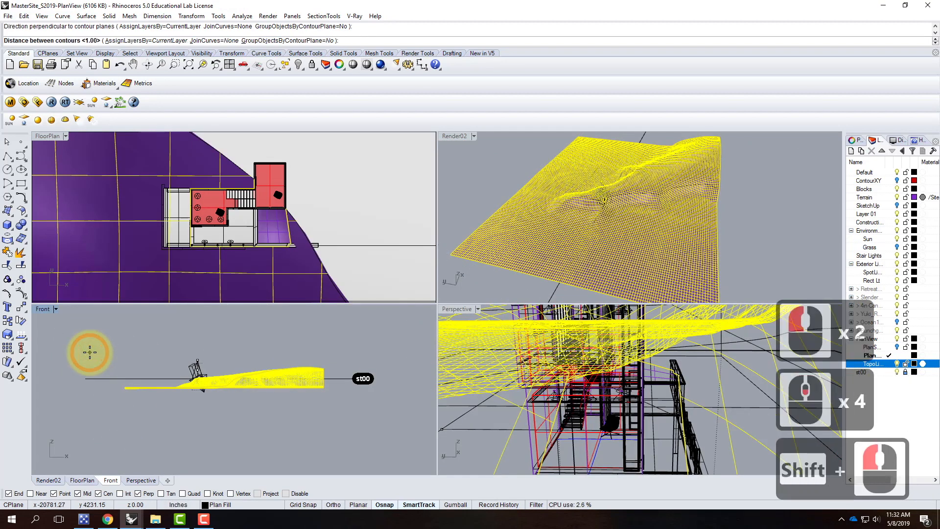
pyautogui.write('5')
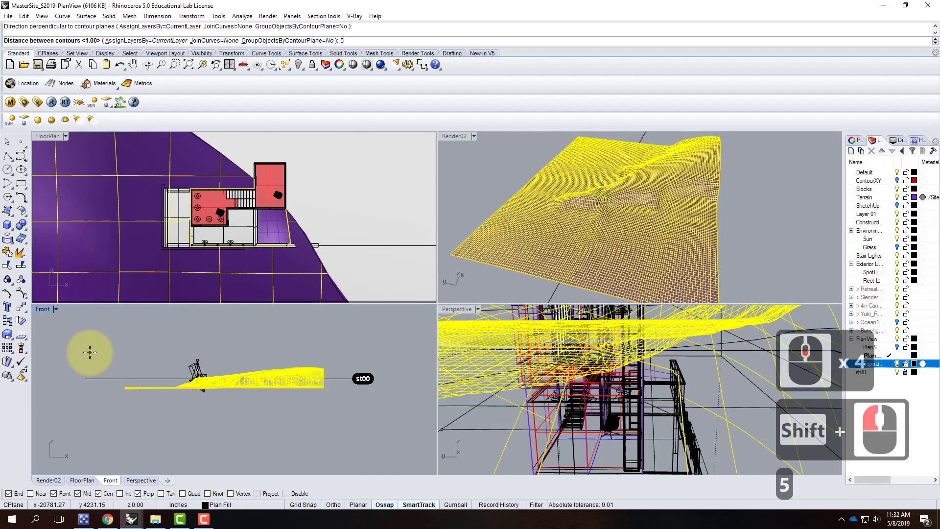
pyautogui.press('Return')
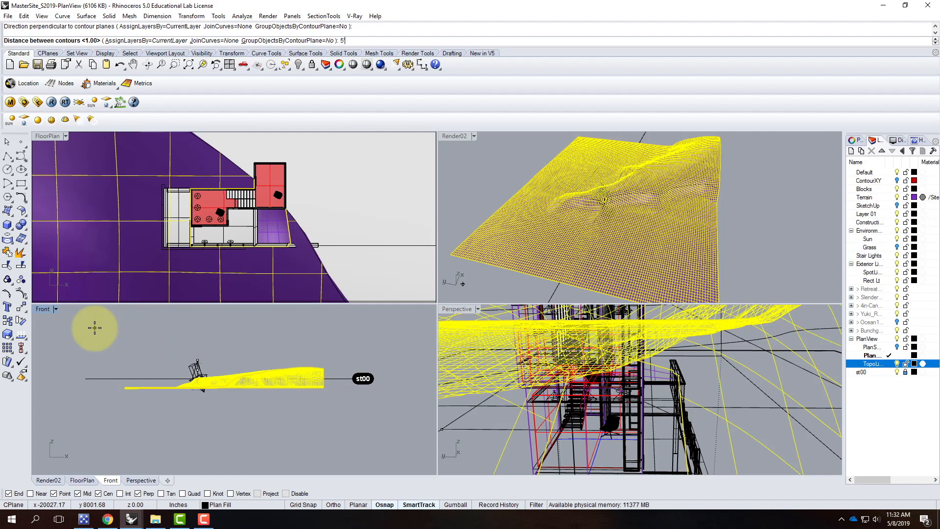
pyautogui.press('Return')
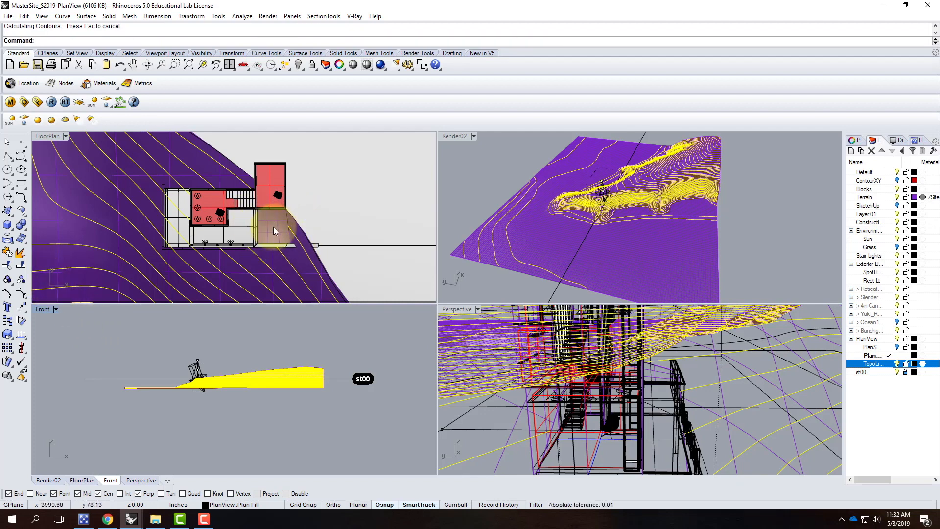
pyautogui.hotkey('ctrl', 'z')
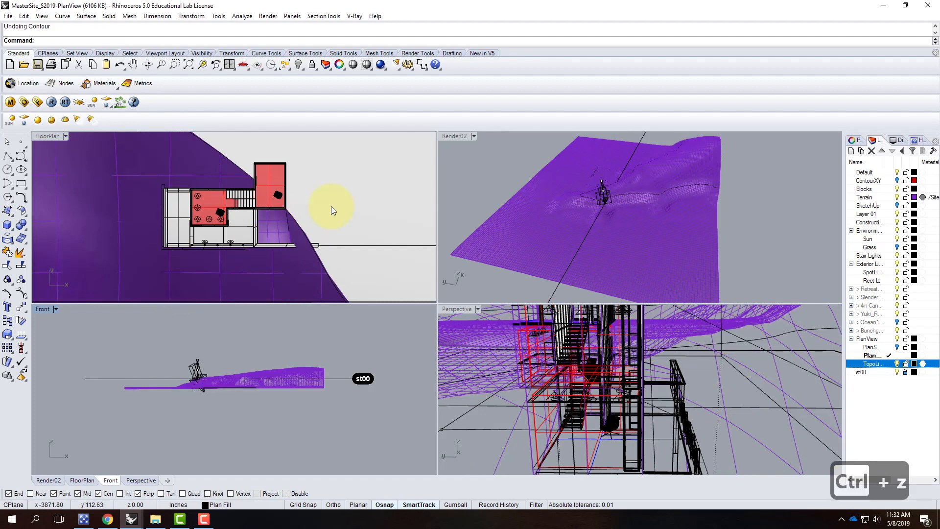
# - Contour the terrain and the small surface beside the building vertically from the terrain's near corner, with 5' between contours
pyautogui.click(279, 263)
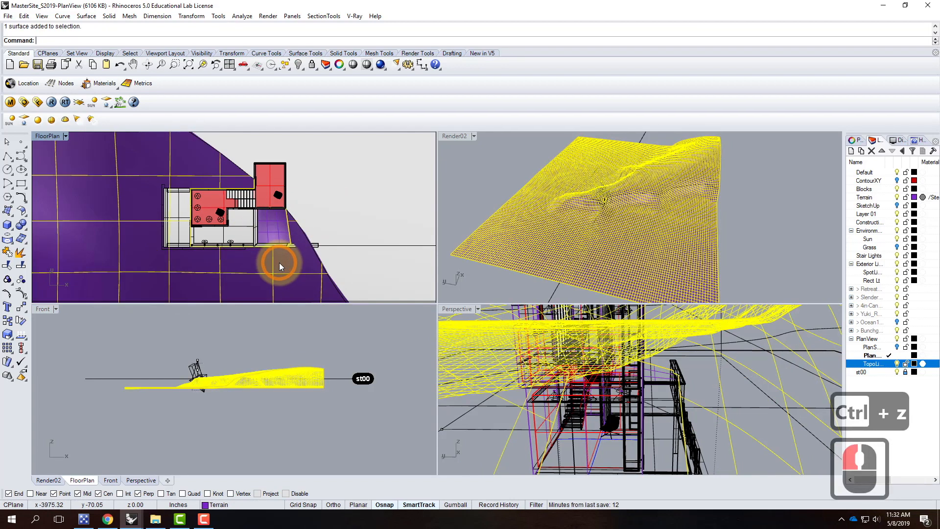
pyautogui.keyDown('shift'); pyautogui.click(278, 233); pyautogui.keyUp('shift')
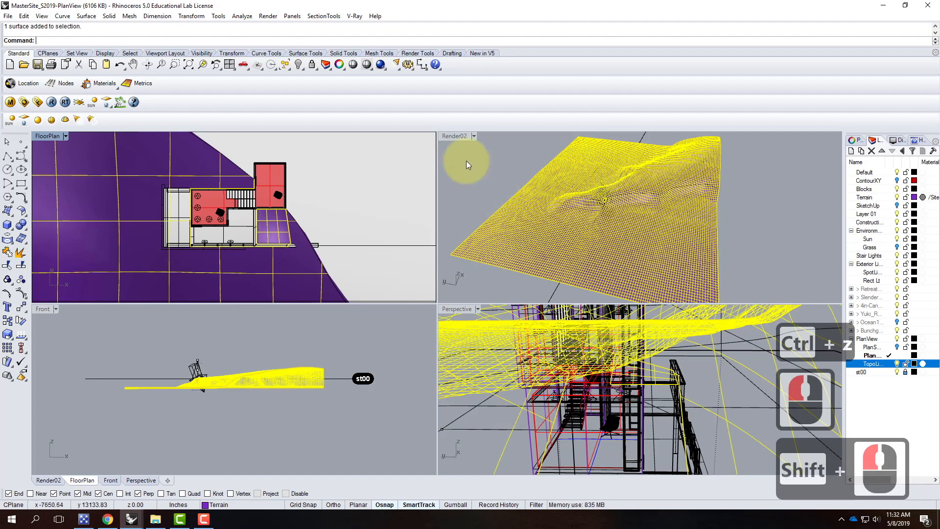
pyautogui.click(460, 136)
pyautogui.write('contour')
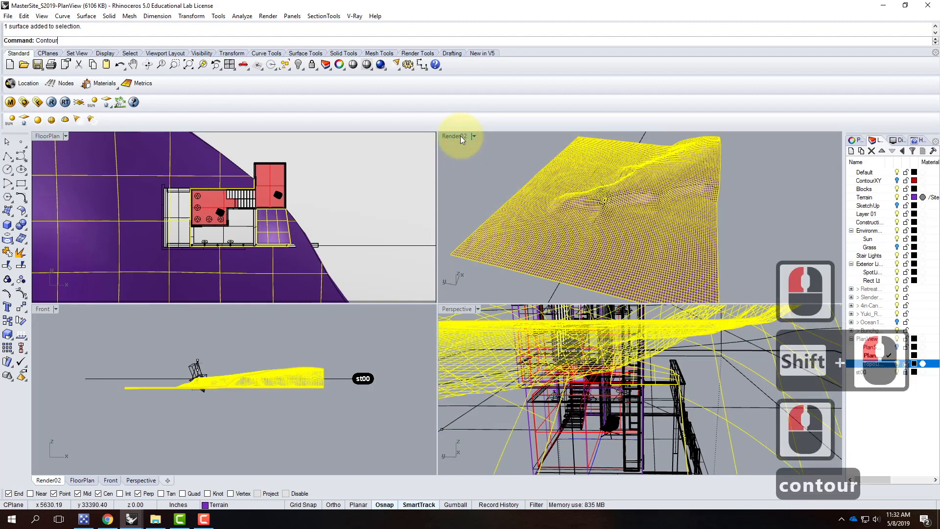
pyautogui.press('Return')
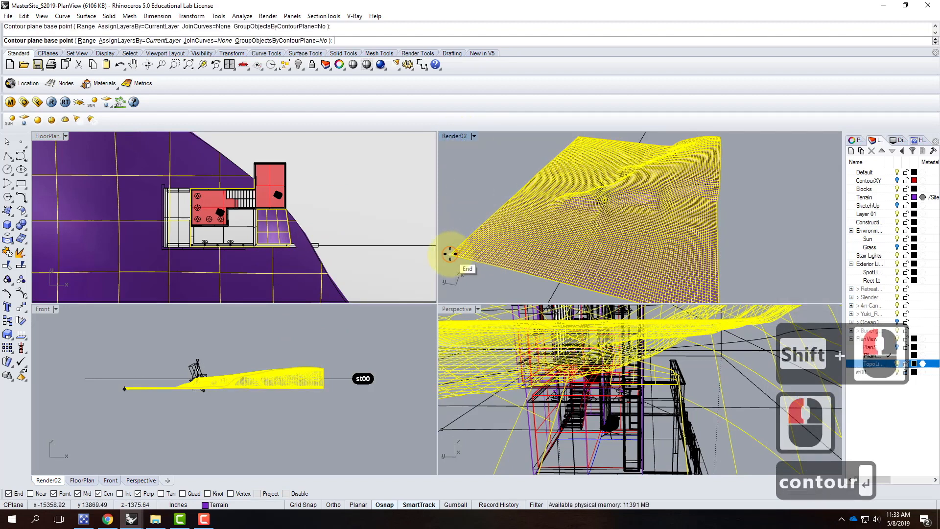
pyautogui.click(450, 254)
pyautogui.keyDown('shift'); pyautogui.click(140, 341); pyautogui.keyUp('shift')
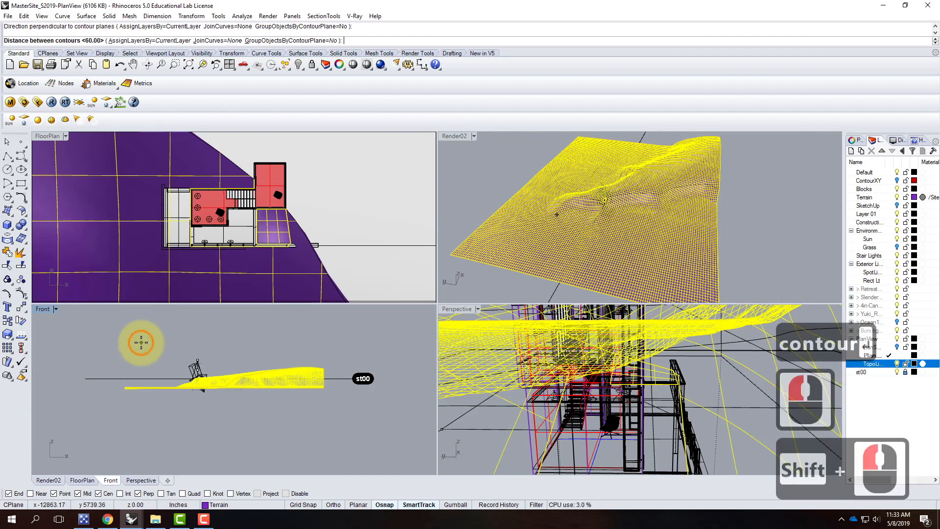
pyautogui.write("5'")
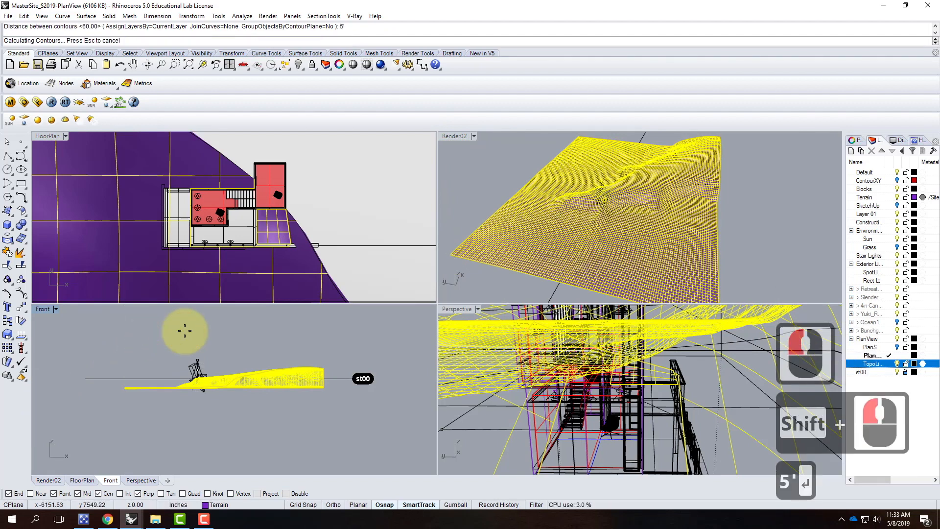
pyautogui.press('Return')
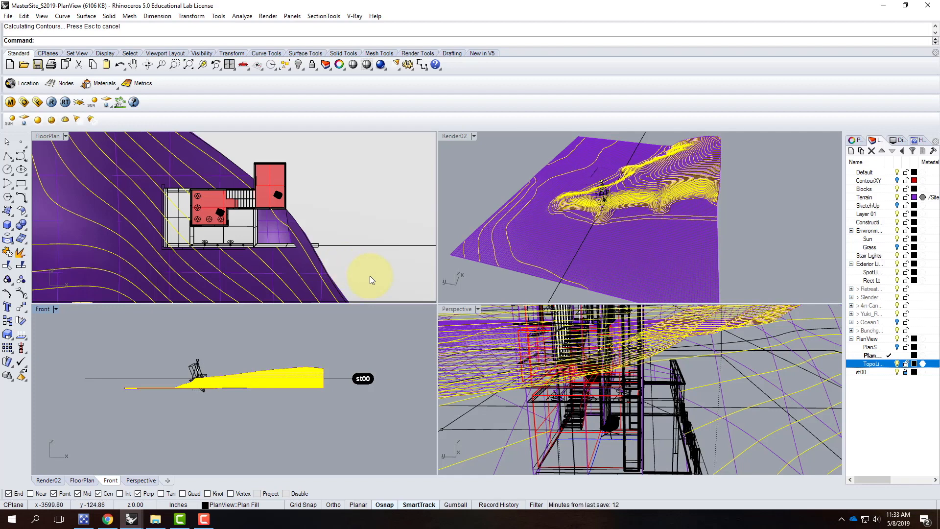
# - Maximize the FloorPlan viewport and deselect the contour lines
pyautogui.doubleClick(48, 136)
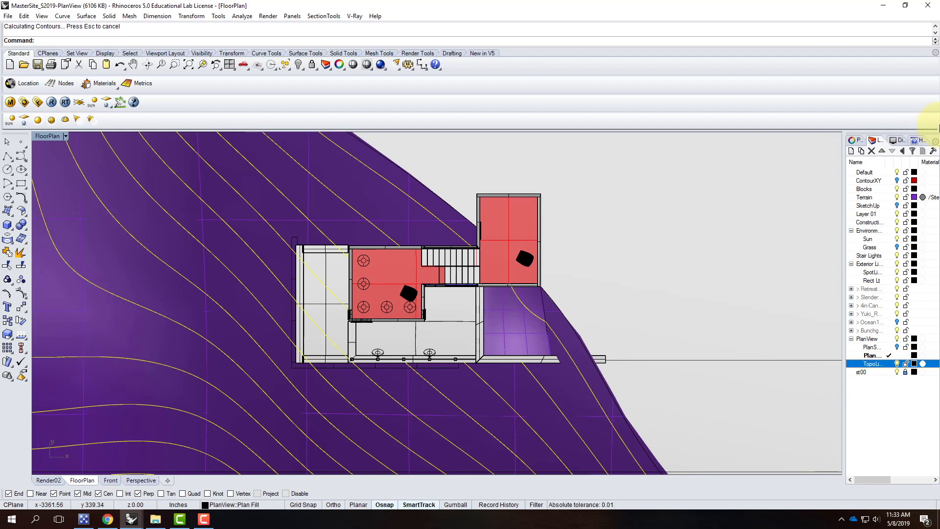
pyautogui.press('Escape')
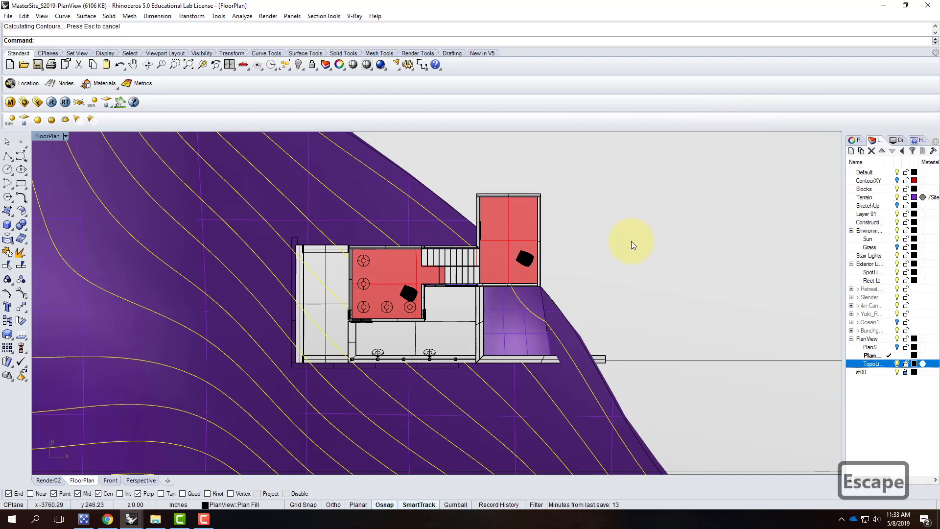
pyautogui.press('Escape')
pyautogui.press('Escape')
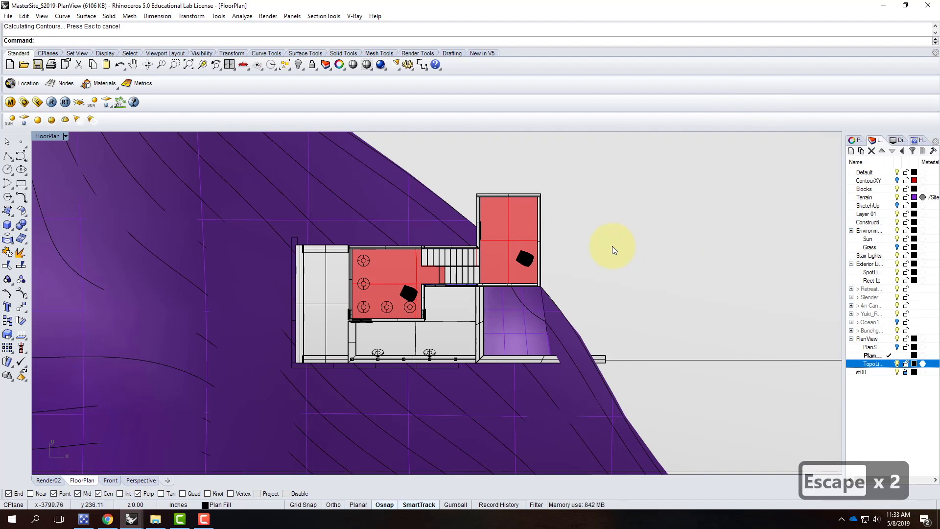
# - Try to start Make2D on all objects, removing the objects of the TopoLines layer from the selection
pyautogui.write('make2d')
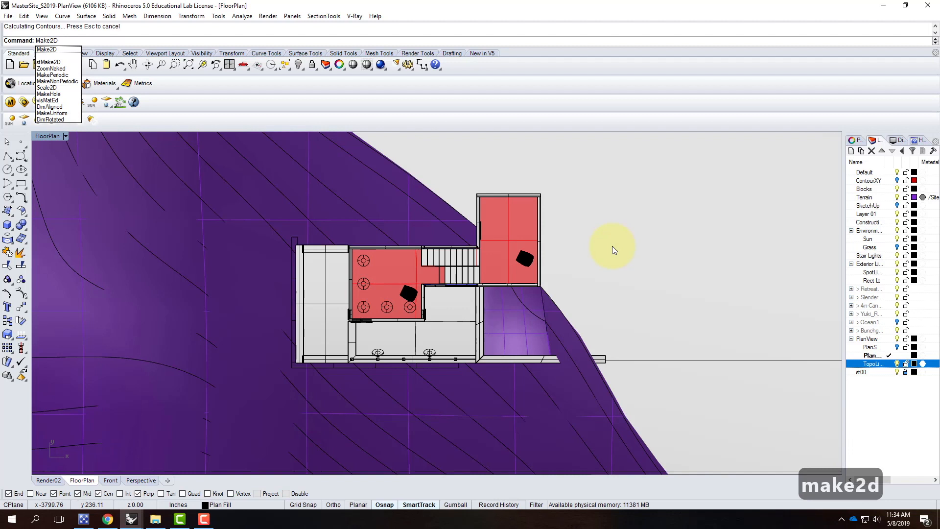
pyautogui.press('Return')
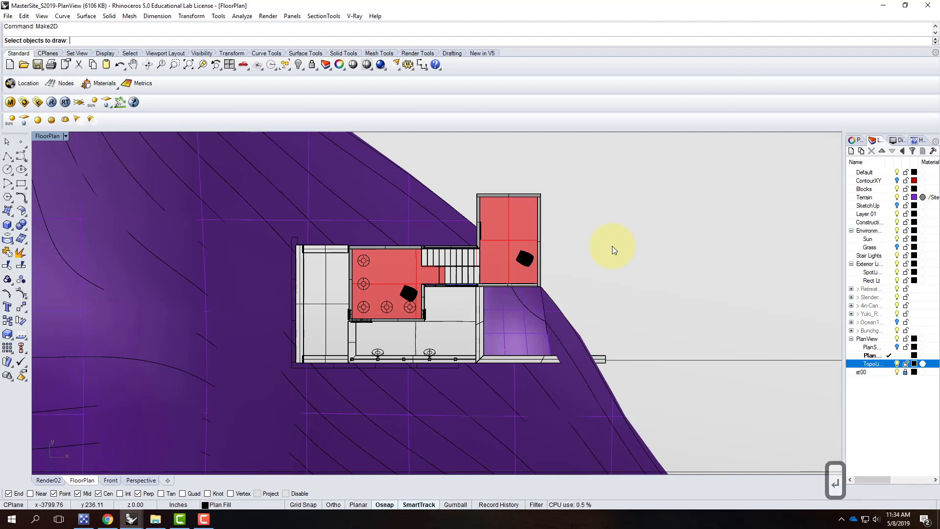
pyautogui.write('all')
pyautogui.press('Return')
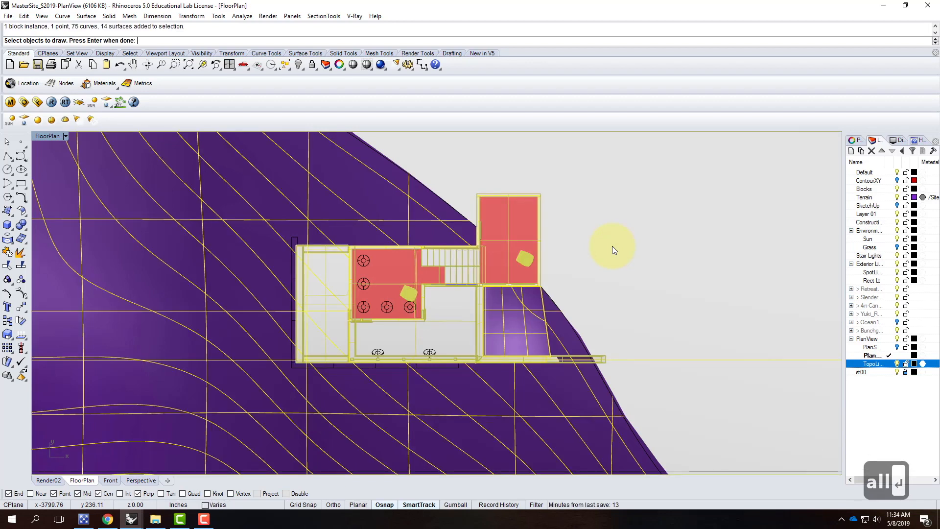
pyautogui.keyDown('ctrl'); pyautogui.rightClick(876, 367); pyautogui.keyUp('ctrl')
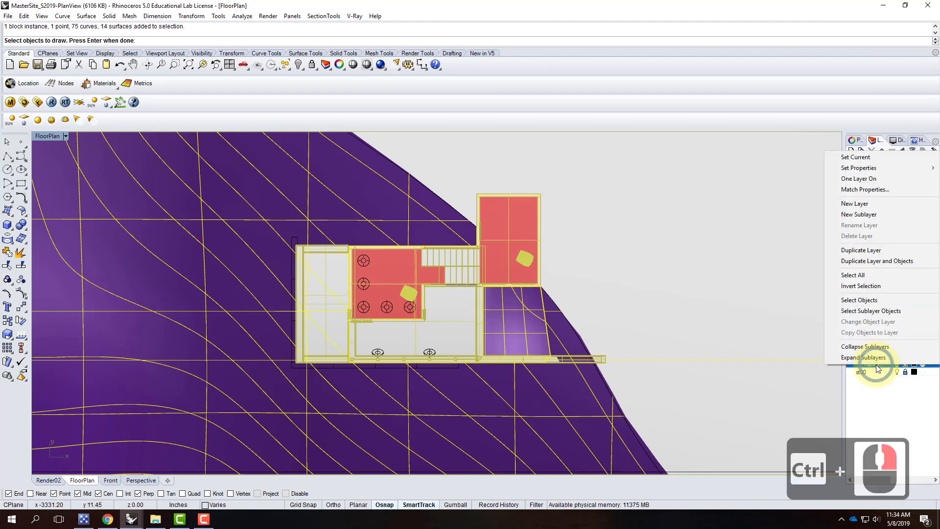
pyautogui.keyDown('ctrl'); pyautogui.click(860, 300); pyautogui.keyUp('ctrl')
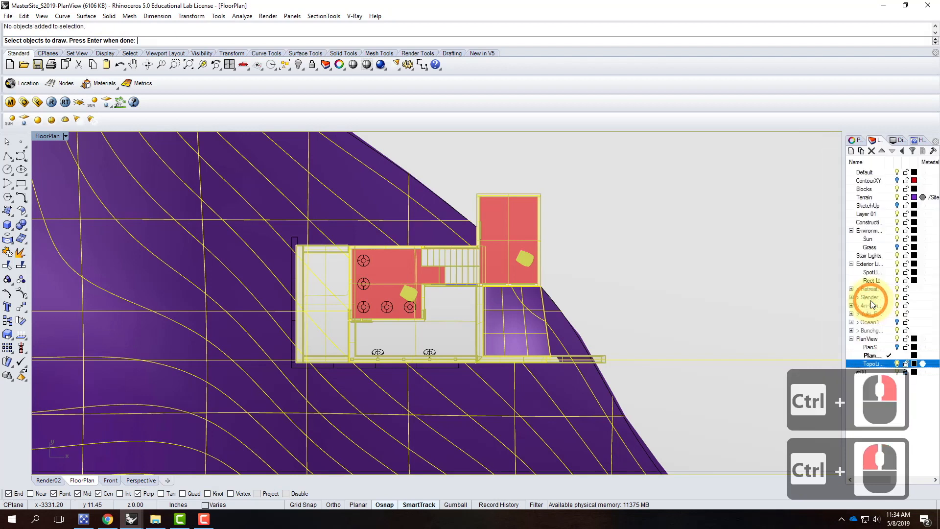
# - Make PlanView the current layer and turn off its TopoLines and Plan Fill sublayers
pyautogui.click(897, 365)
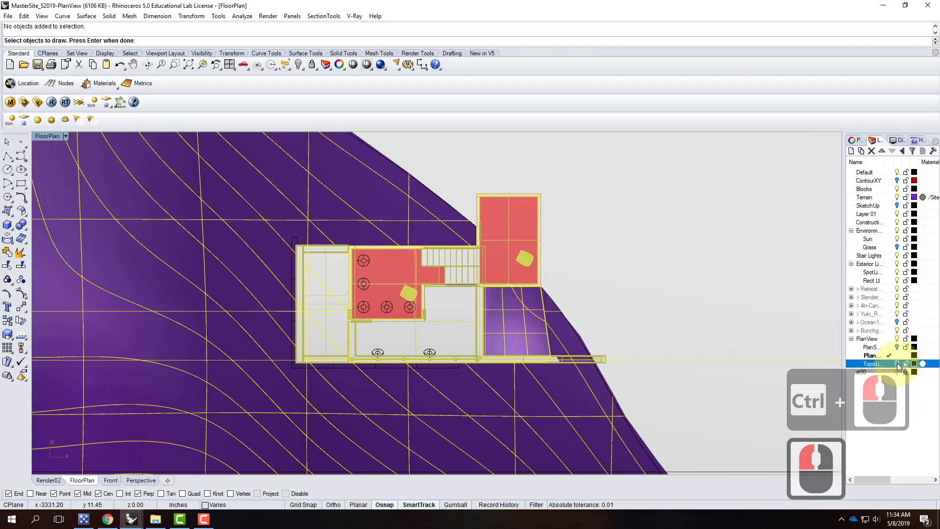
pyautogui.click(886, 339)
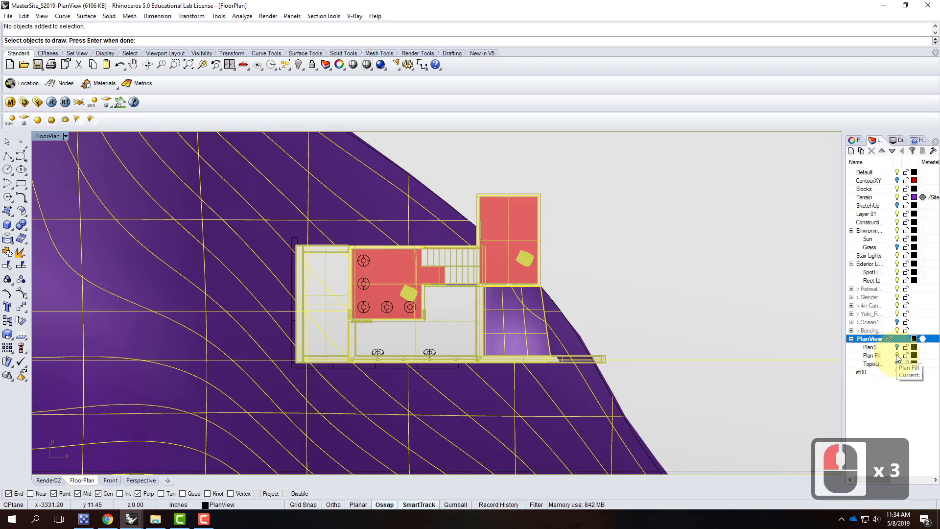
pyautogui.click(897, 355)
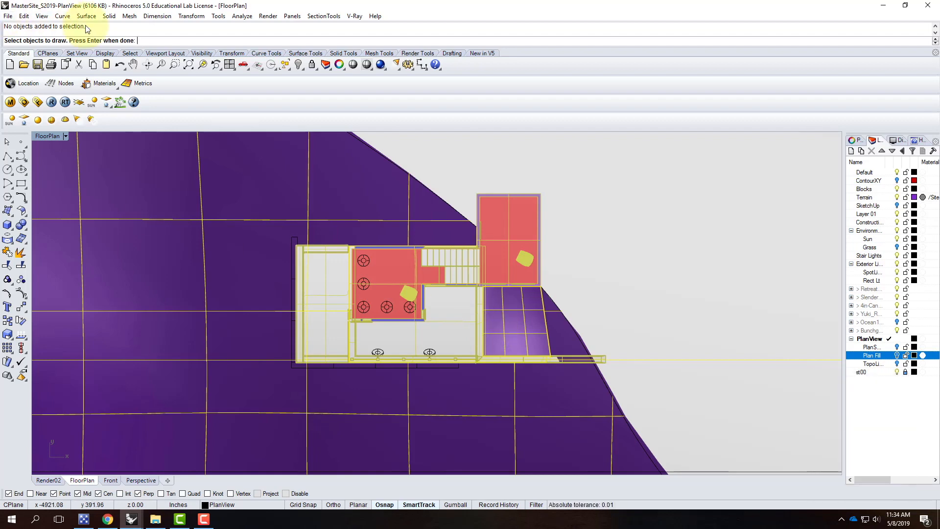
# - Cancel Make2D and turn the Plan Fill layer back on
pyautogui.press('Return')
pyautogui.click(469, 366)
pyautogui.press('Escape')
pyautogui.press('Escape')
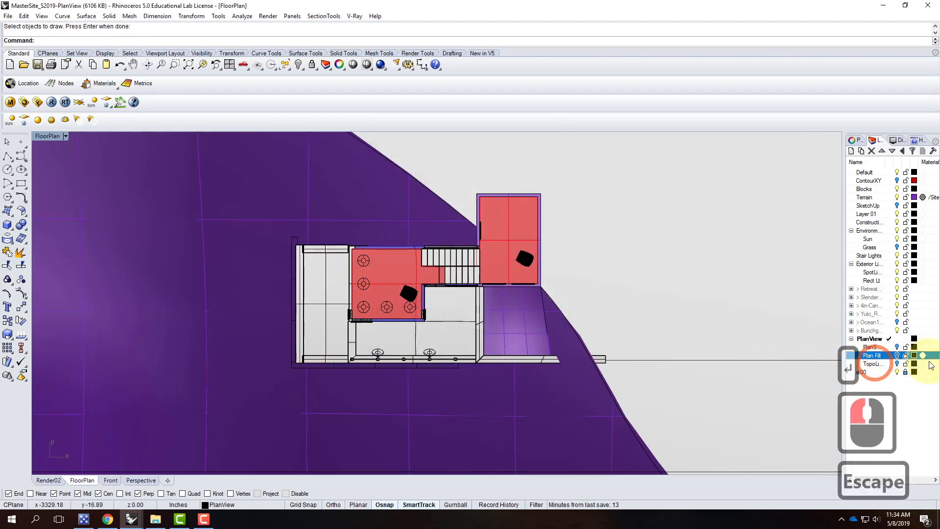
pyautogui.click(897, 355)
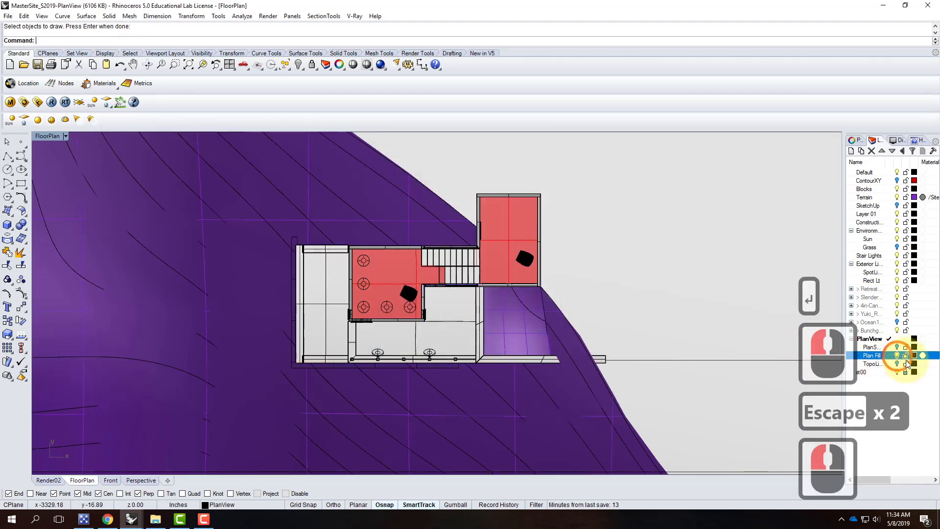
# - Create a new sublayer directly under PlanView, move the frame-sized rectangle onto it and deselect the rectangle
pyautogui.click(703, 132)
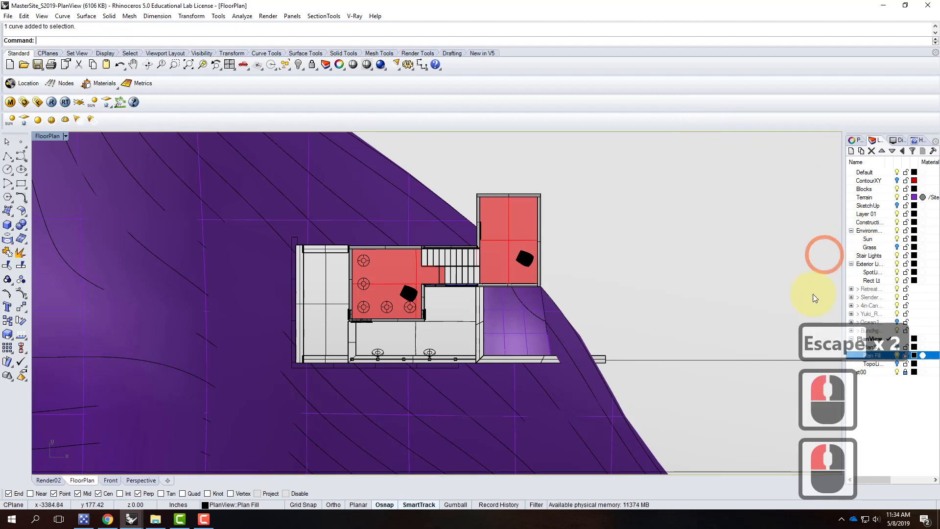
pyautogui.click(860, 153)
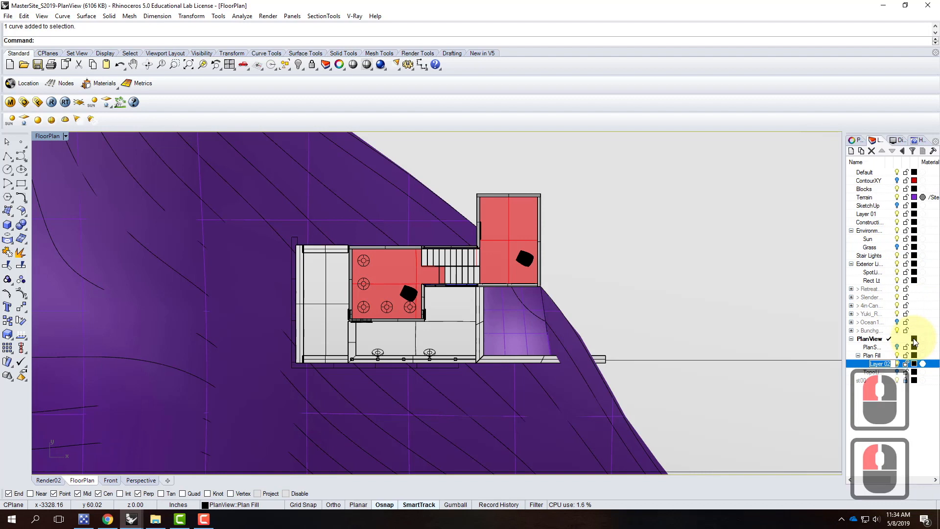
pyautogui.click(902, 151)
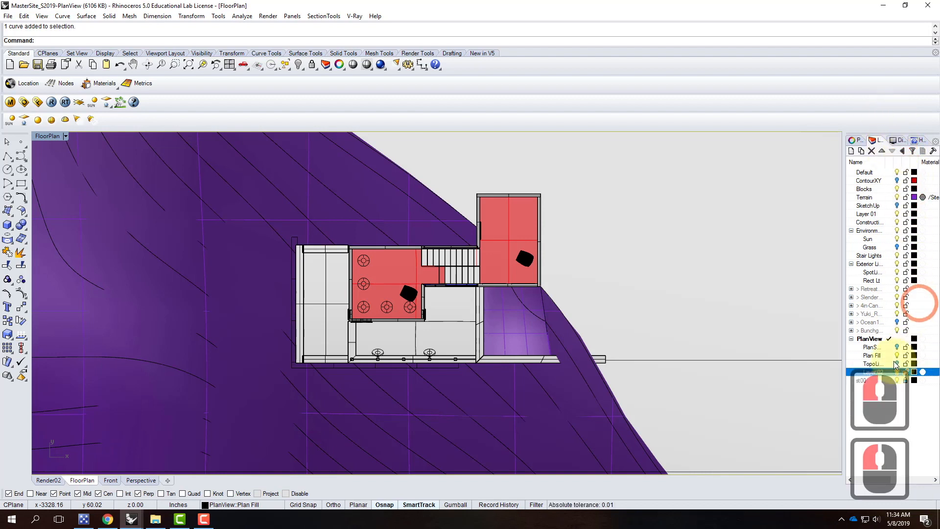
pyautogui.rightClick(876, 374)
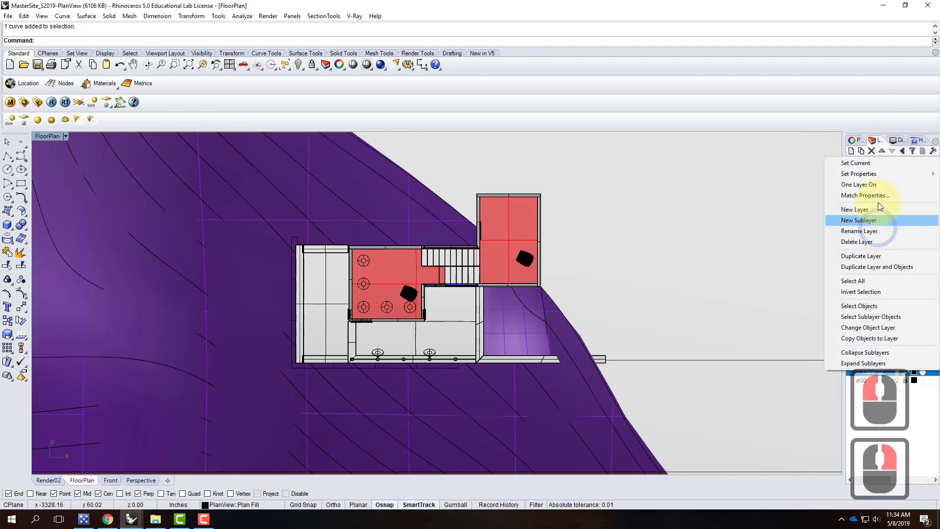
pyautogui.click(883, 327)
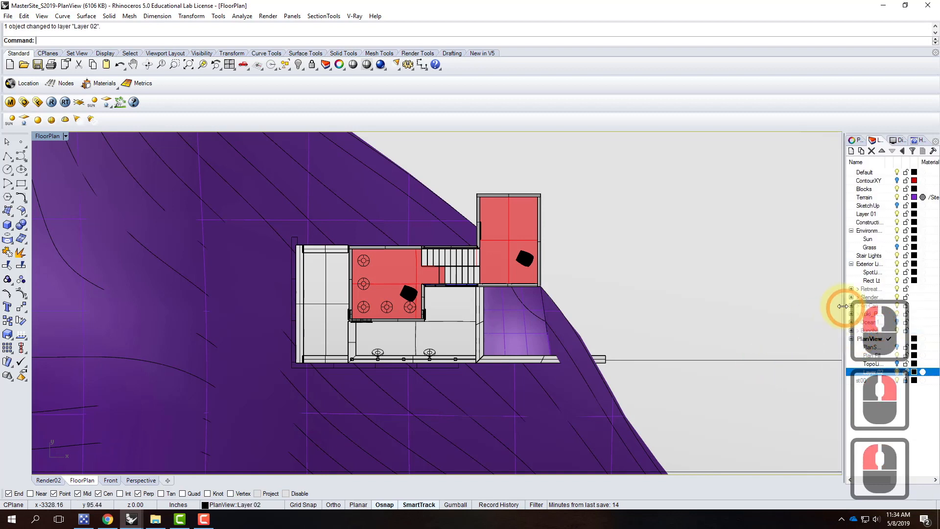
pyautogui.press('Escape')
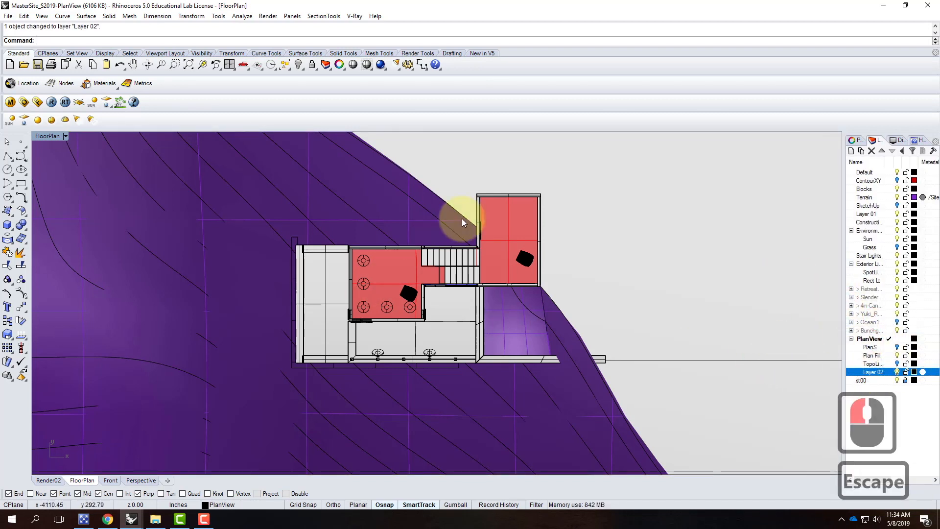
pyautogui.write('am')
pyautogui.press('BackSpace')
pyautogui.press('BackSpace')
pyautogui.write('make2d')
pyautogui.press('Return')
pyautogui.write('al')
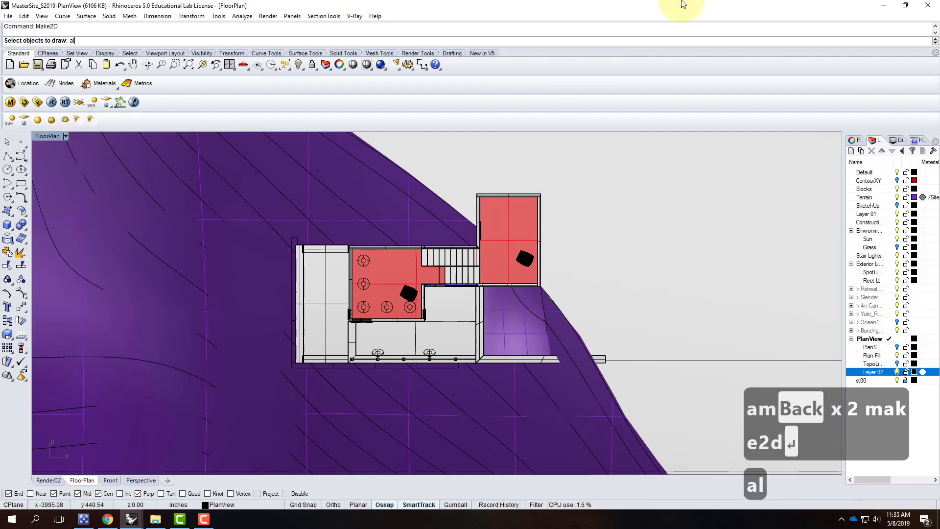
pyautogui.write('l')
pyautogui.press('Return')
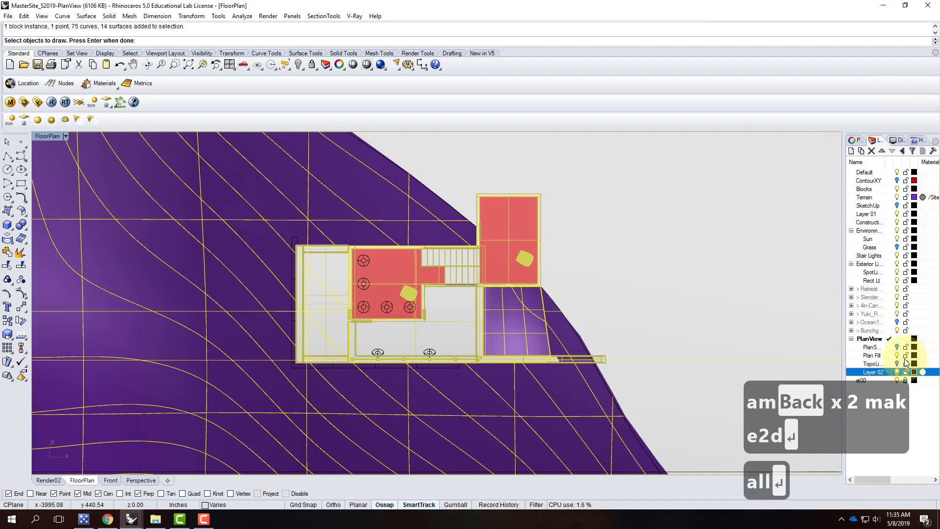
pyautogui.click(897, 355)
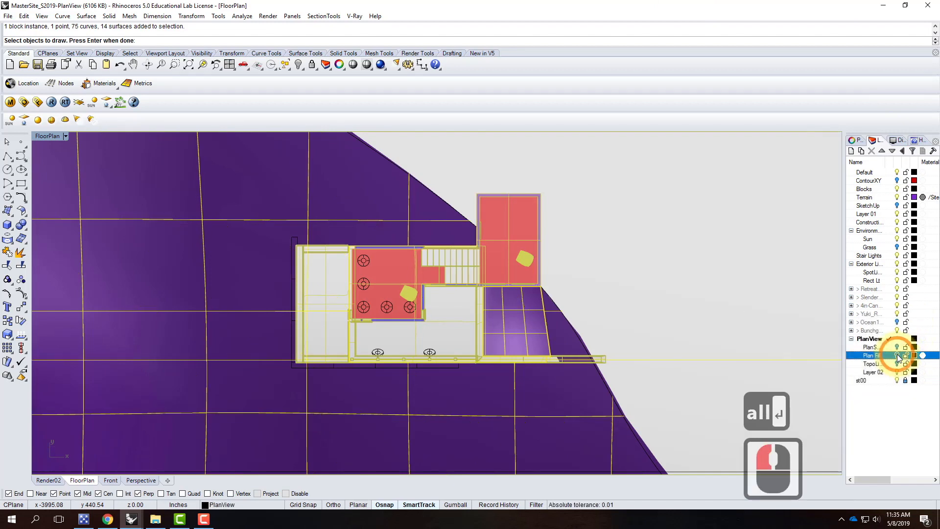
pyautogui.click(897, 355)
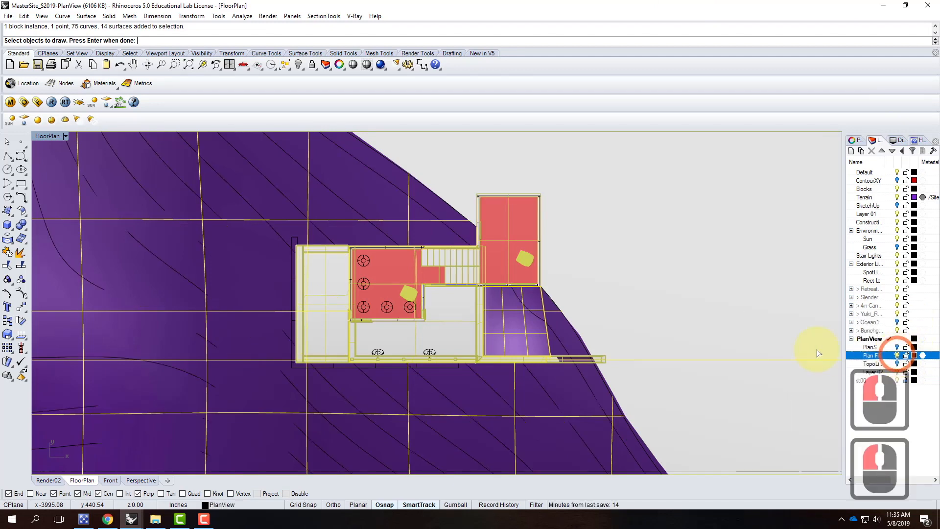
pyautogui.press('Escape')
pyautogui.press('Escape')
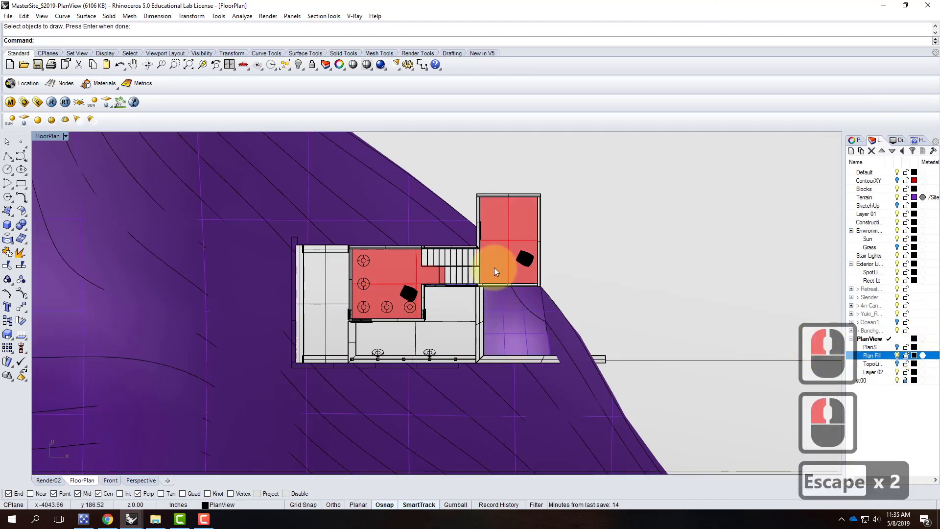
# - Return to the four-viewport layout and undo the last Make2D operation
pyautogui.doubleClick(49, 137)
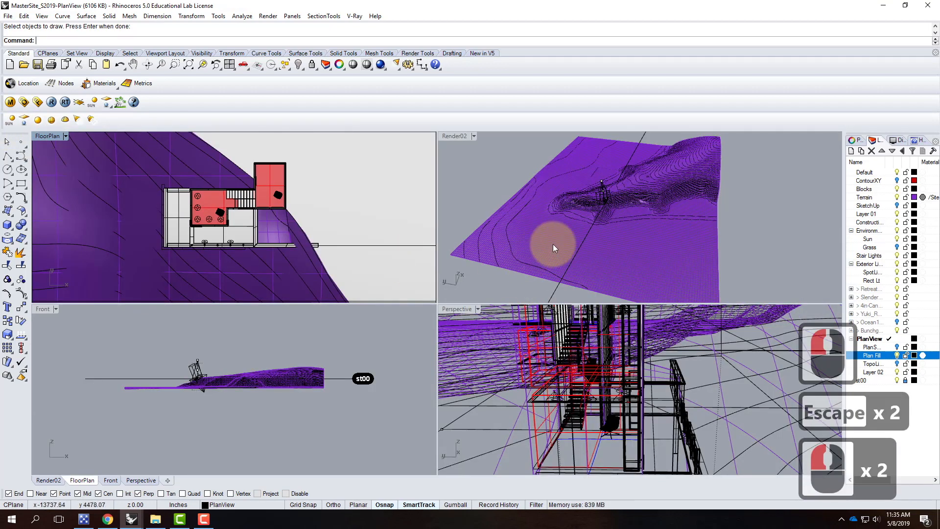
pyautogui.hotkey('ctrl', 'z')
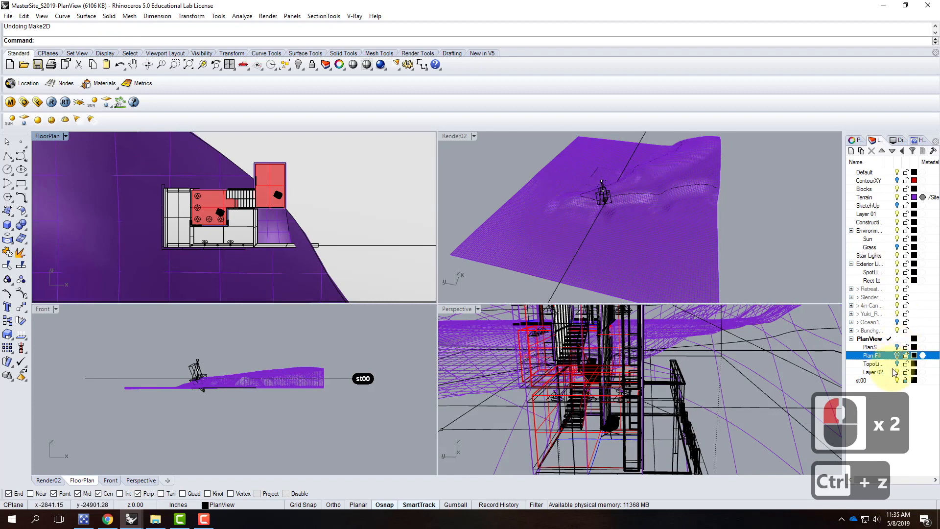
pyautogui.press('Escape')
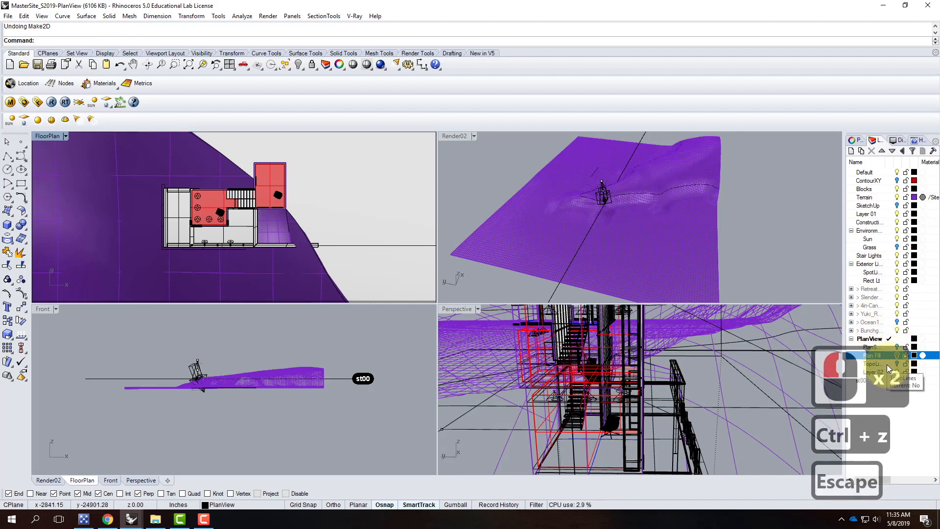
# - Make TopoLines the current layer and contour the terrain surfaces vertically with 5' between contours
pyautogui.click(895, 364)
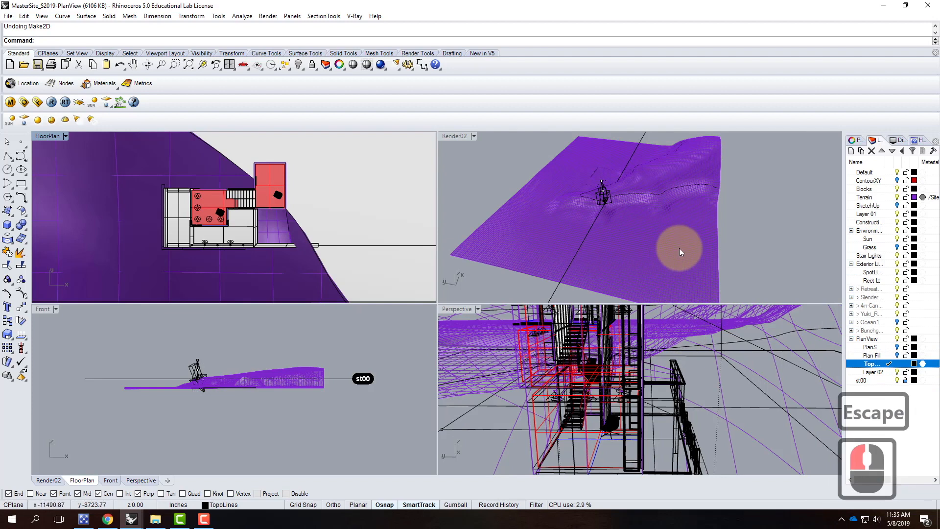
pyautogui.click(538, 243)
pyautogui.click(255, 229)
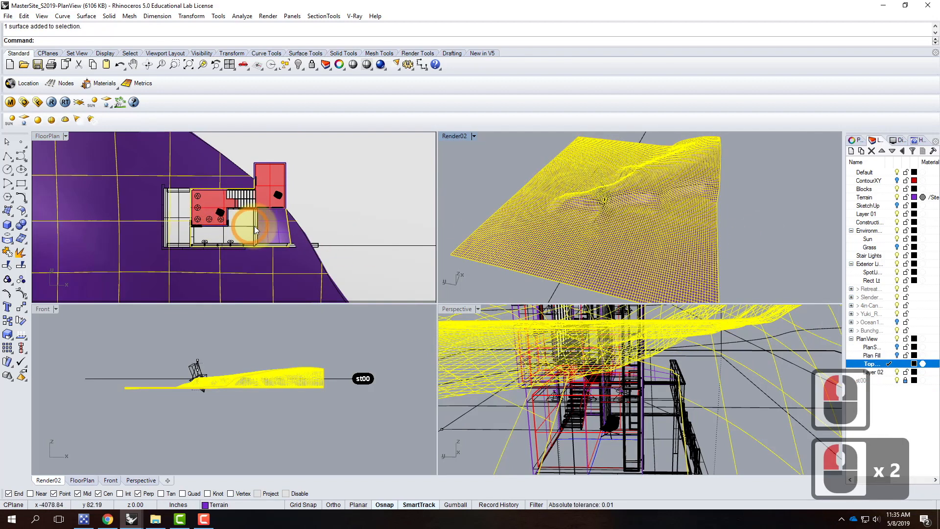
pyautogui.keyDown('shift'); pyautogui.click(323, 240); pyautogui.keyUp('shift')
pyautogui.write('Contour')
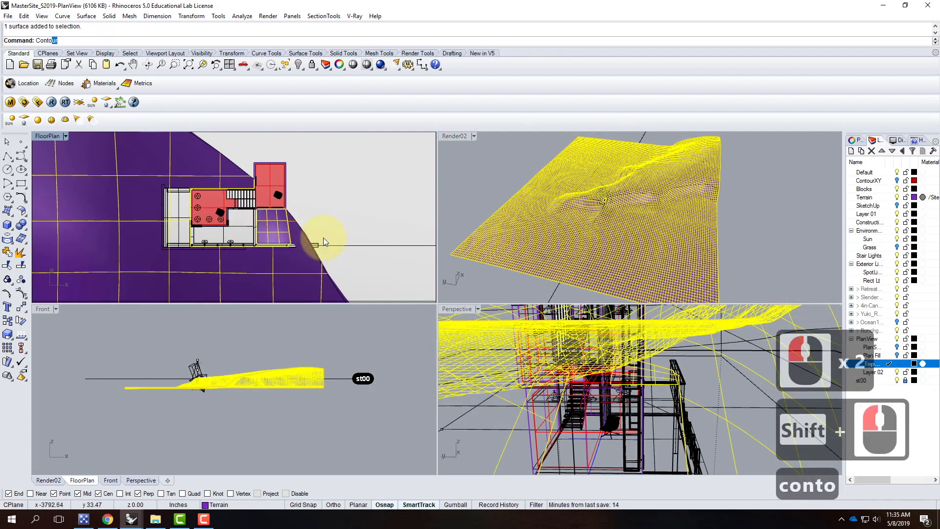
pyautogui.press('Return')
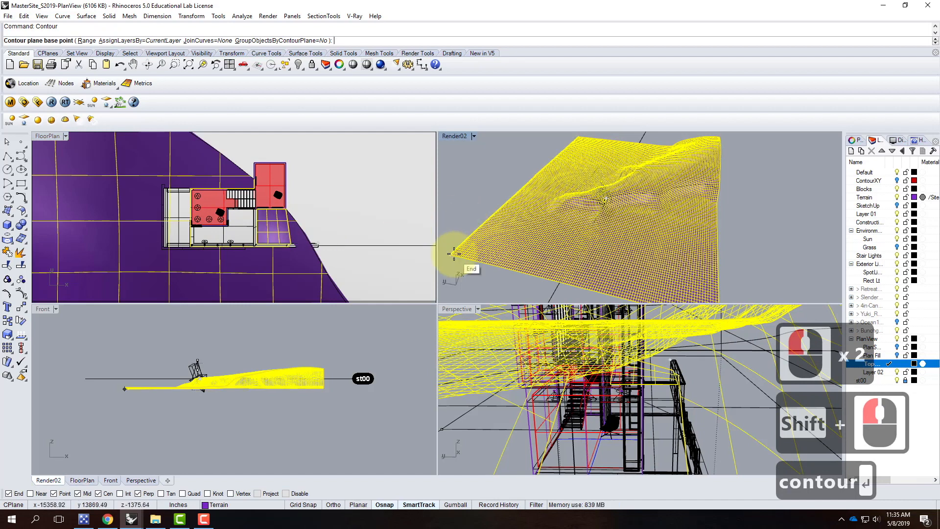
pyautogui.click(285, 294)
pyautogui.keyDown('shift'); pyautogui.click(126, 343); pyautogui.keyUp('shift')
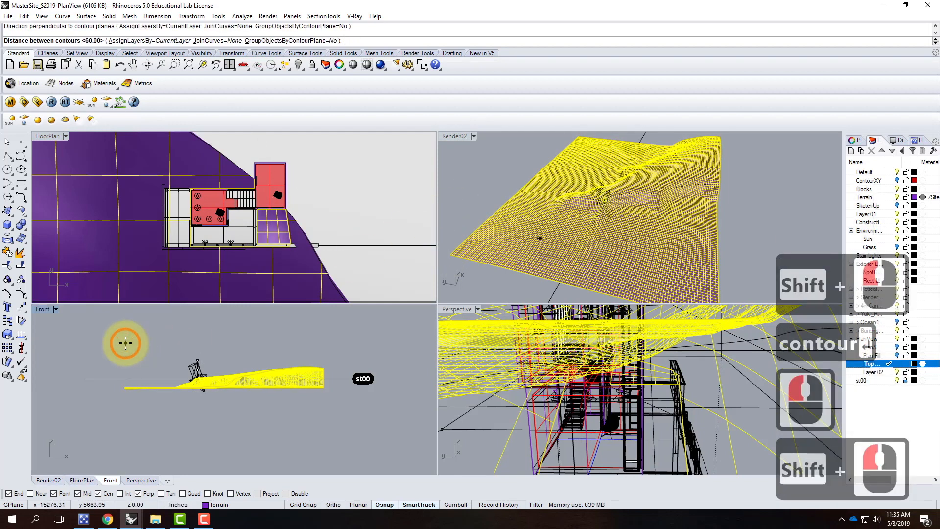
pyautogui.write("5'")
pyautogui.press('Return')
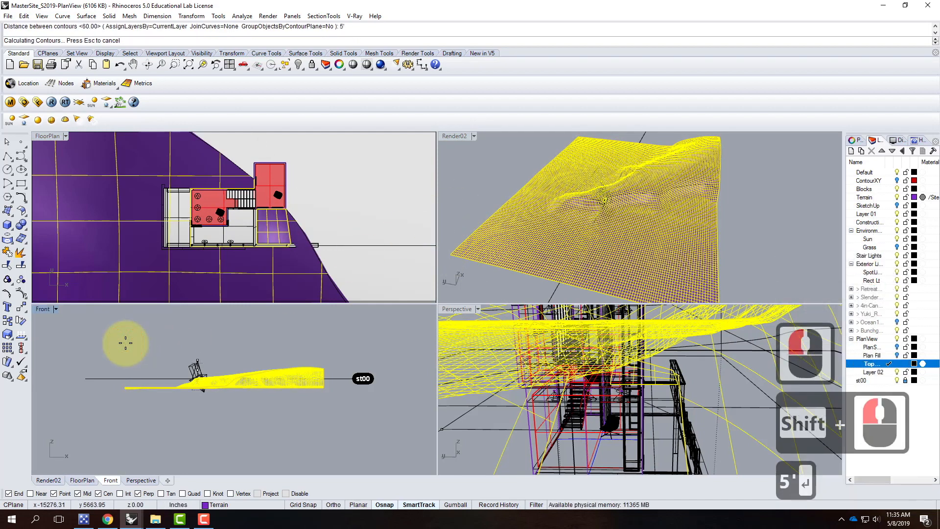
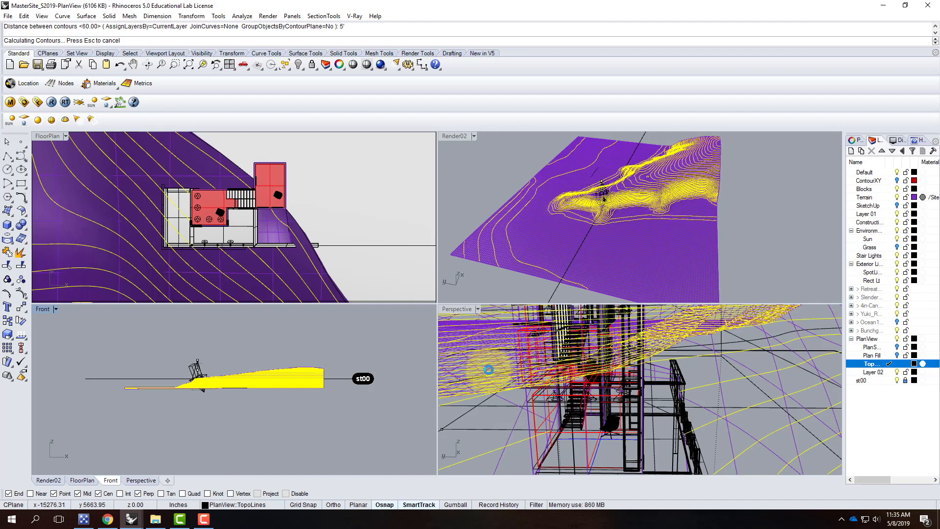
# - In the maximized FloorPlan viewport, make Layer 02 current, turn the TopoLines layer off and turn Plan Fill on
pyautogui.doubleClick(51, 136)
pyautogui.press('Escape')
pyautogui.press('Escape')
pyautogui.press('Escape')
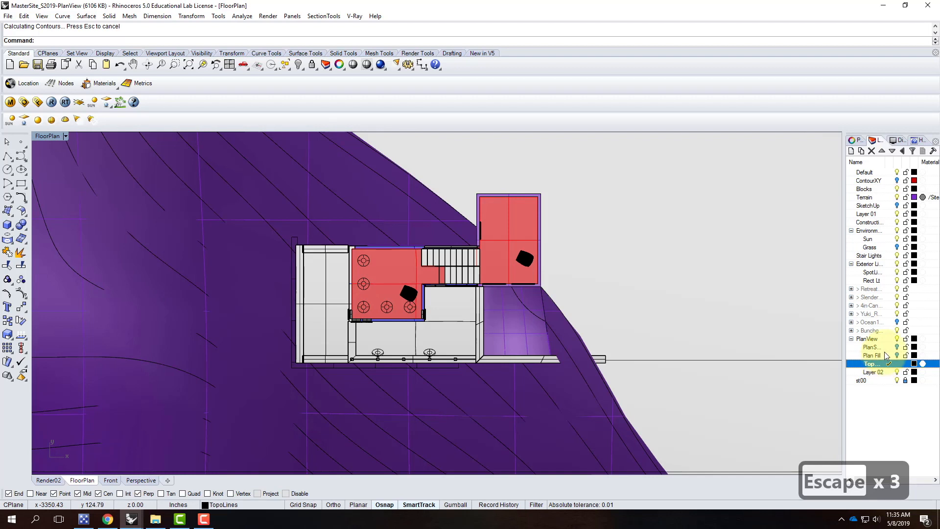
pyautogui.click(889, 373)
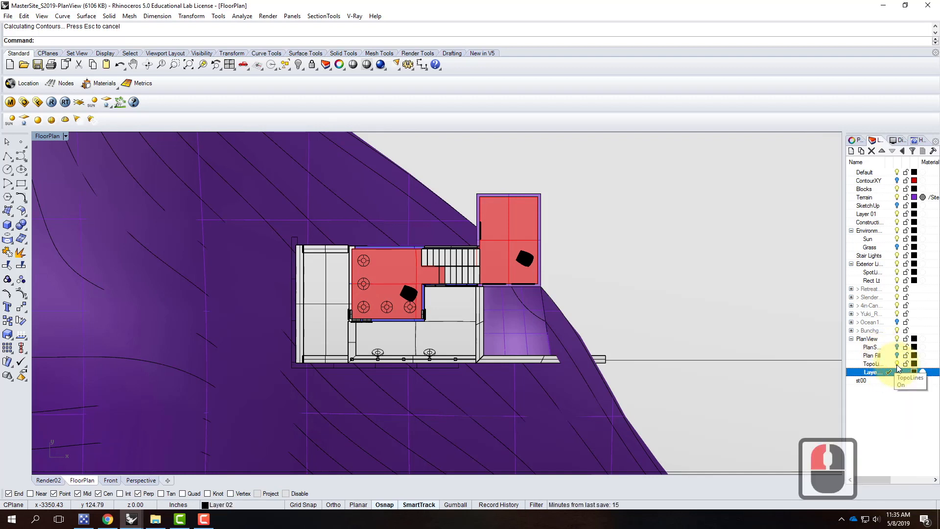
pyautogui.click(897, 363)
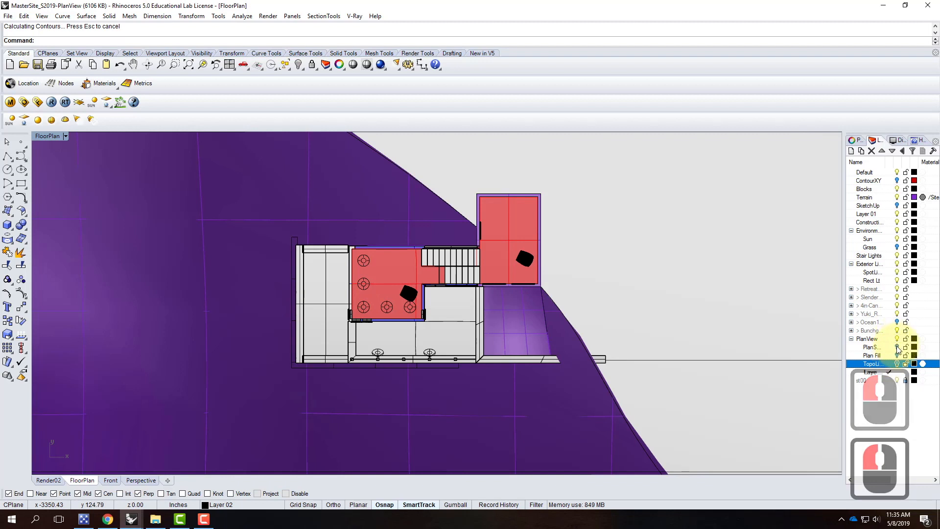
pyautogui.click(897, 356)
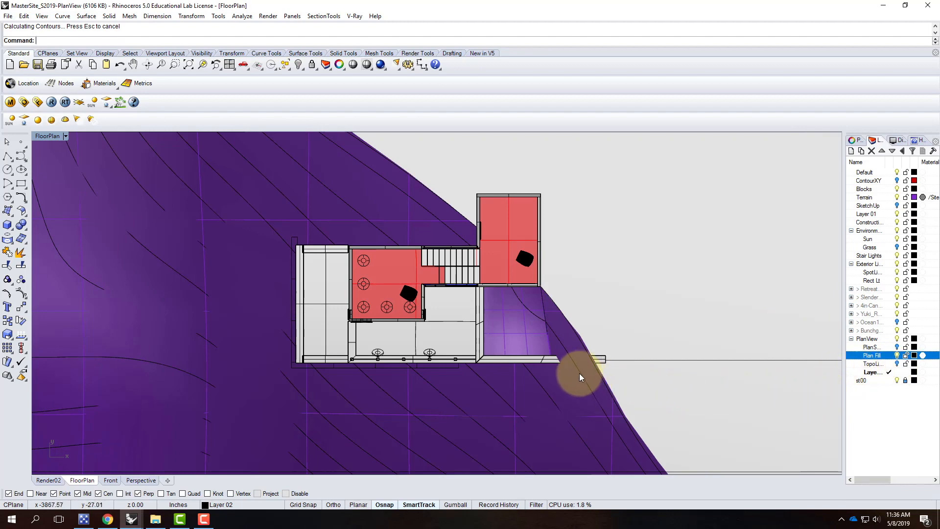
# - In the four-viewport layout, select all visible curves with SelCrv and delete them
pyautogui.doubleClick(52, 137)
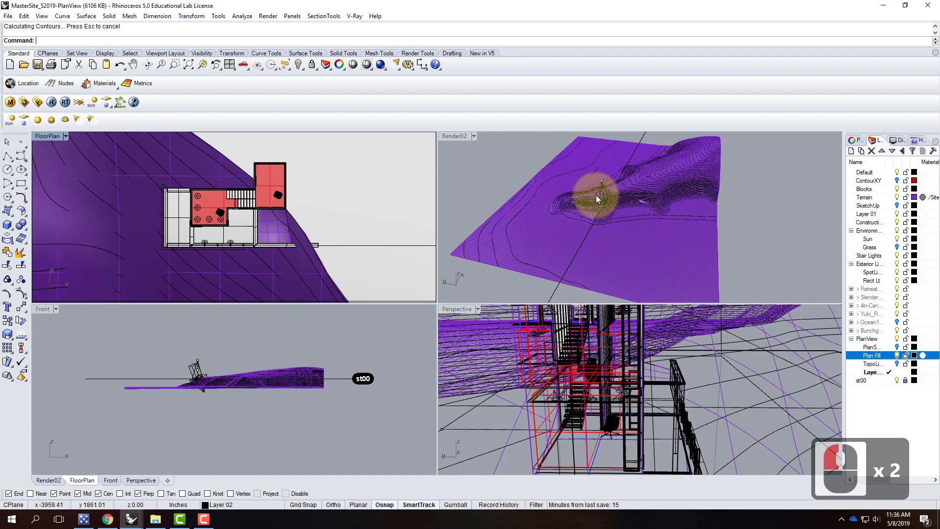
pyautogui.click(120, 295)
pyautogui.keyDown('shift'); pyautogui.click(152, 321); pyautogui.keyUp('shift')
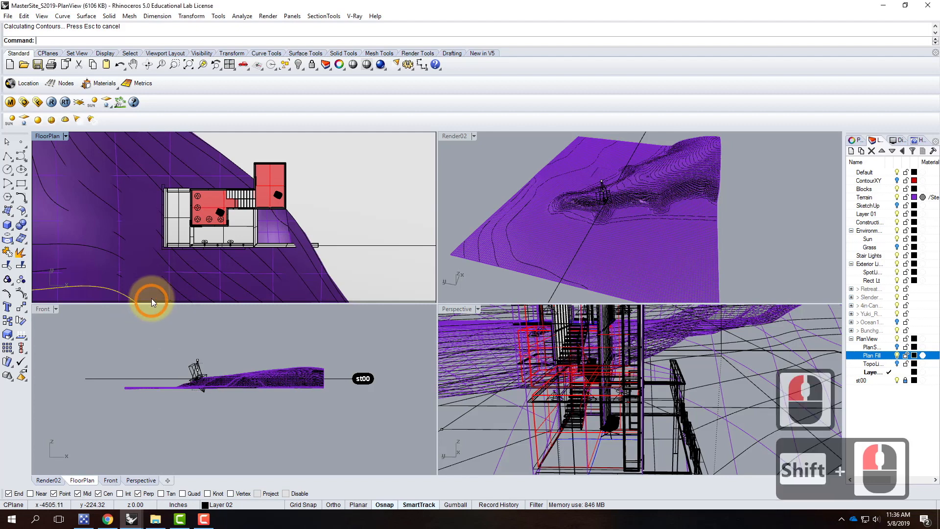
pyautogui.press('Escape')
pyautogui.write('se')
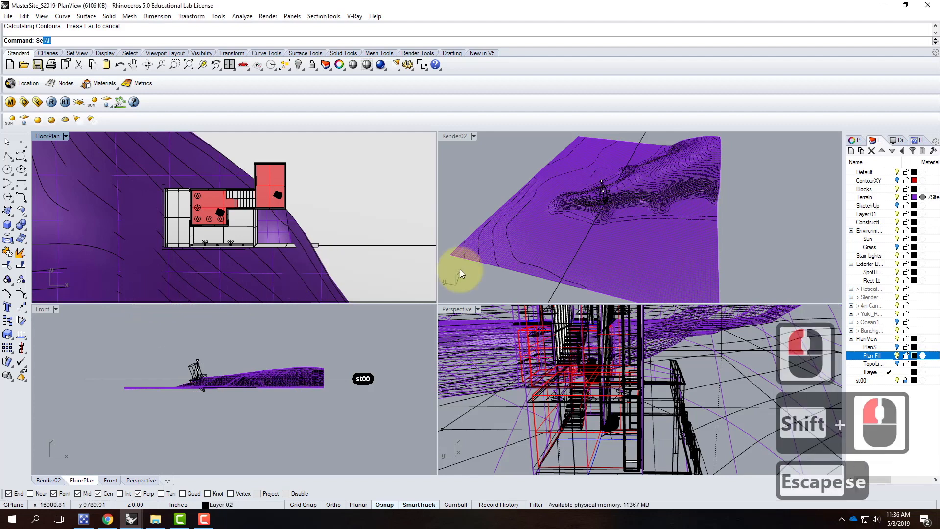
pyautogui.write('lcrv')
pyautogui.press('BackSpace')
pyautogui.press('BackSpace')
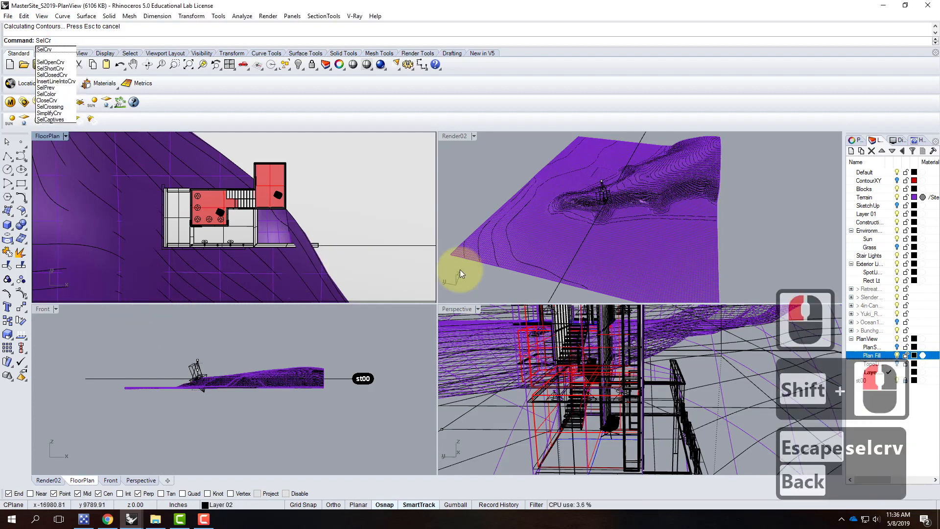
pyautogui.write('rv')
pyautogui.press('Return')
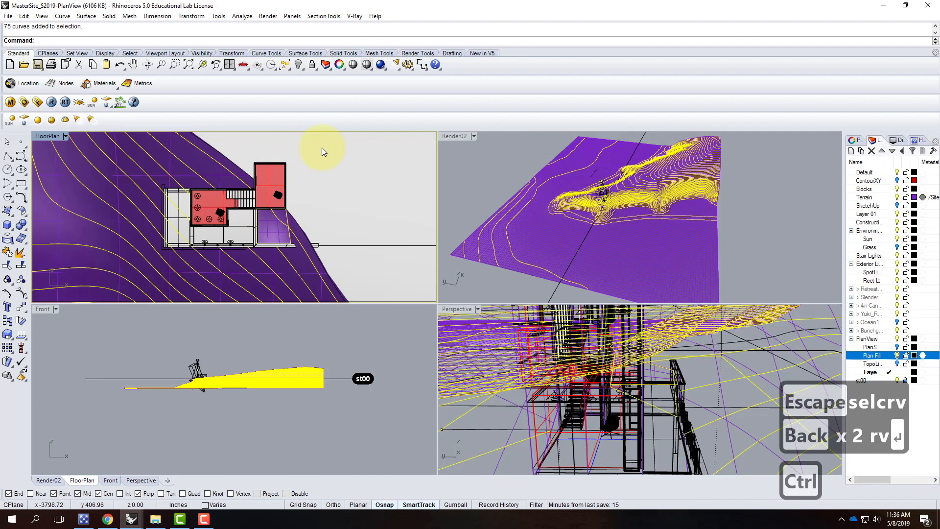
pyautogui.keyDown('ctrl'); pyautogui.moveTo(320, 148); pyautogui.dragTo(518, 220); pyautogui.keyUp('ctrl')
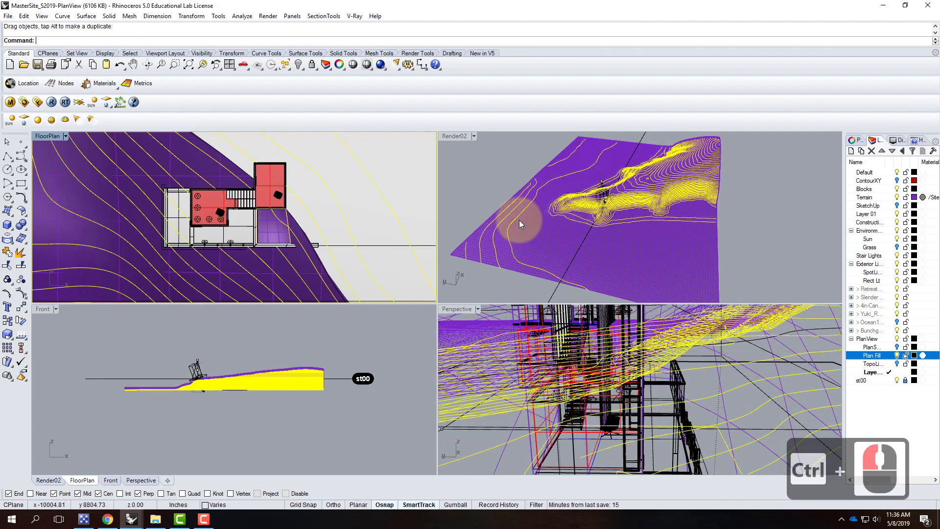
pyautogui.hotkey('ctrl', 'z')
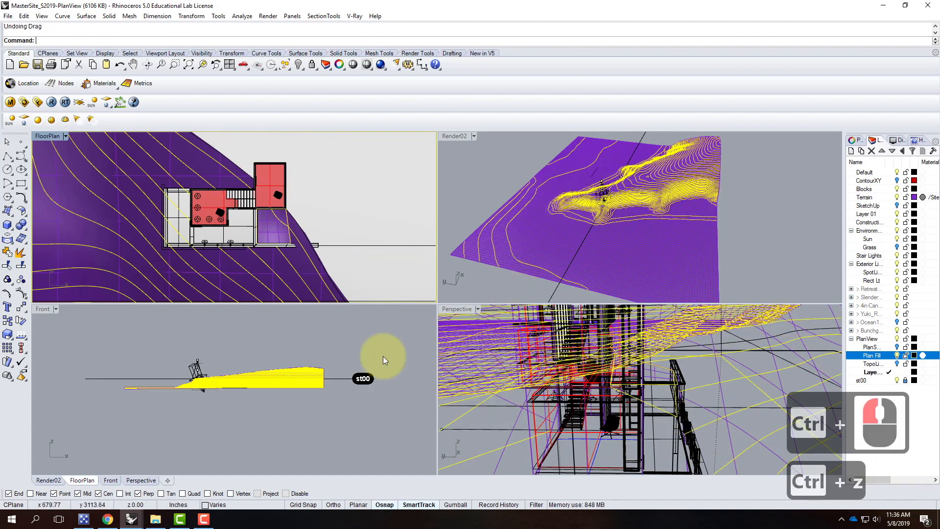
pyautogui.scroll(-8, 654, 398)
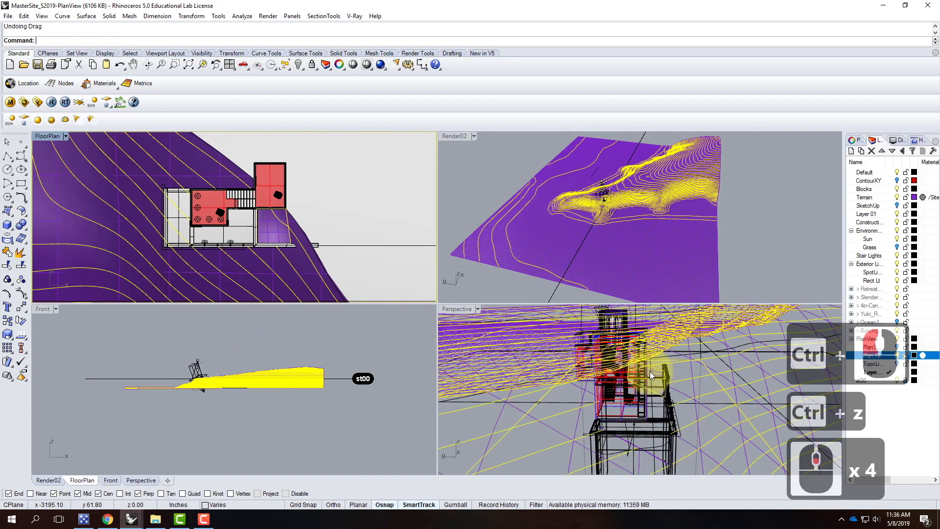
pyautogui.press('Delete')
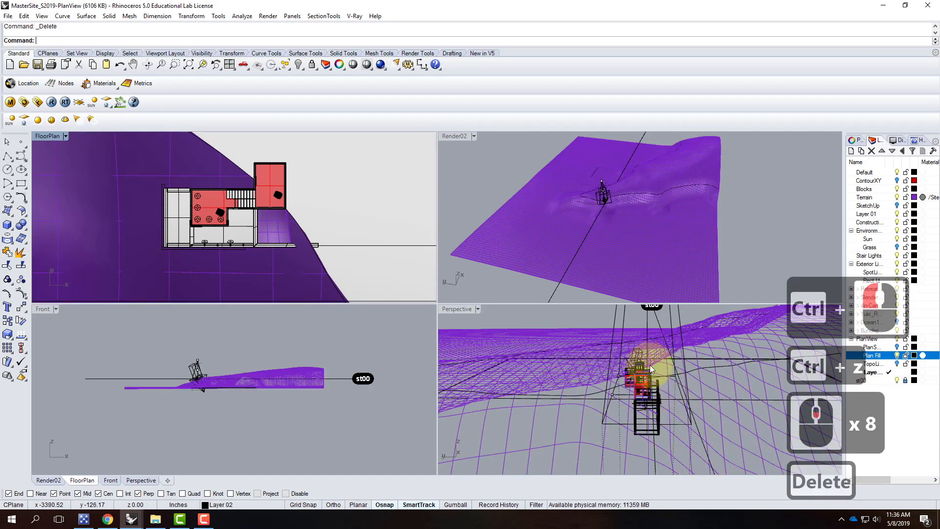
# - Toggle the TopoLines layer on and off as a check, and restore the named view FloorPlan in the maximized FloorPlan viewport
pyautogui.scroll(3, 247, 205)
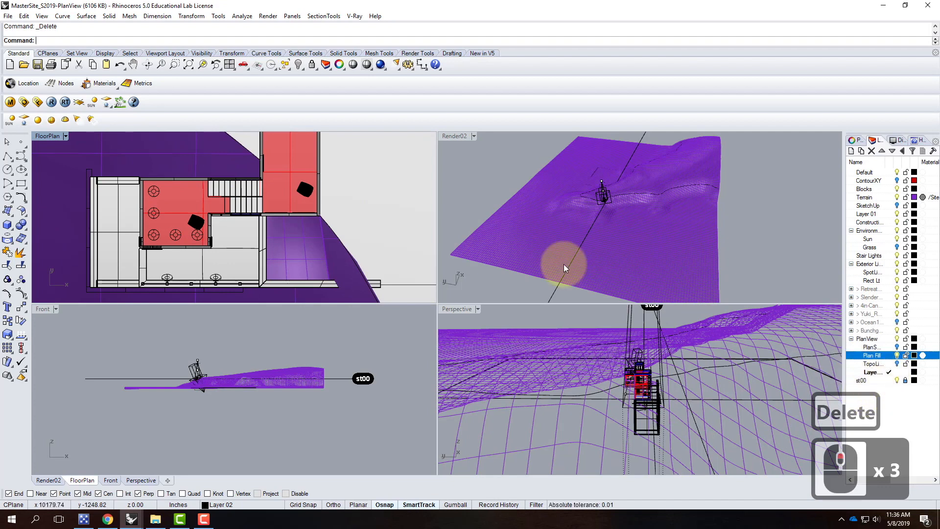
pyautogui.click(897, 363)
pyautogui.click(896, 363)
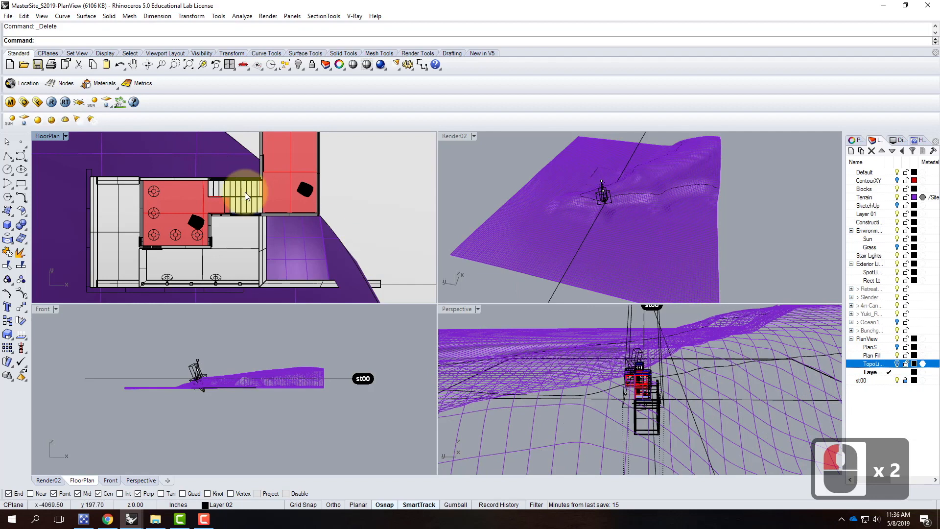
pyautogui.press('Escape')
pyautogui.doubleClick(49, 135)
pyautogui.click(65, 136)
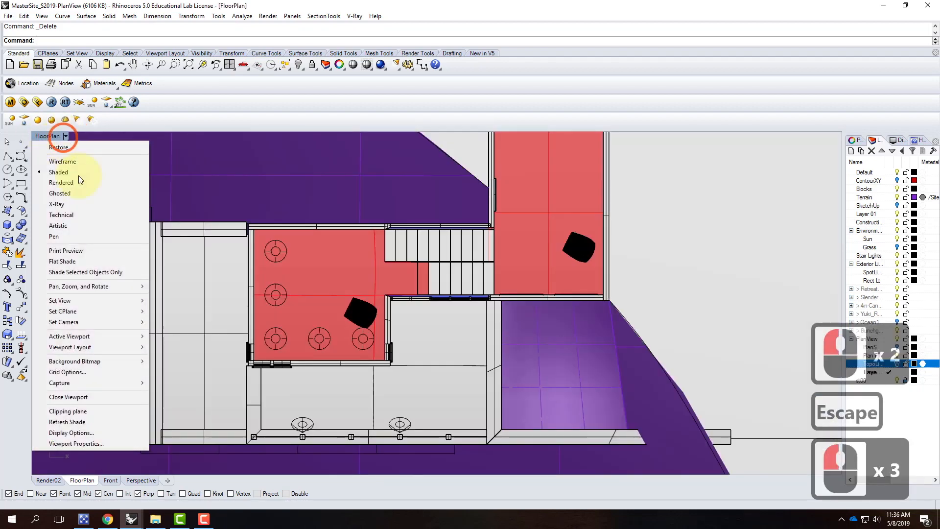
pyautogui.moveTo(94, 301)
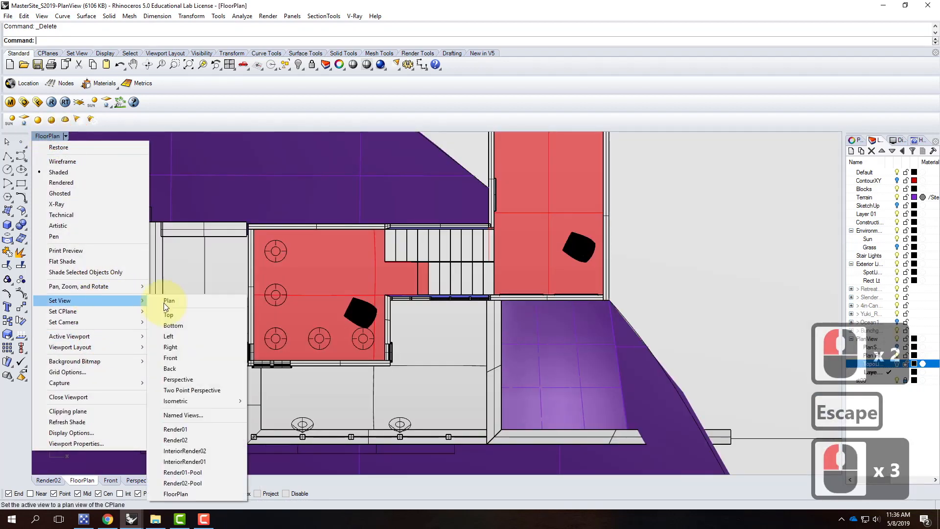
pyautogui.click(188, 493)
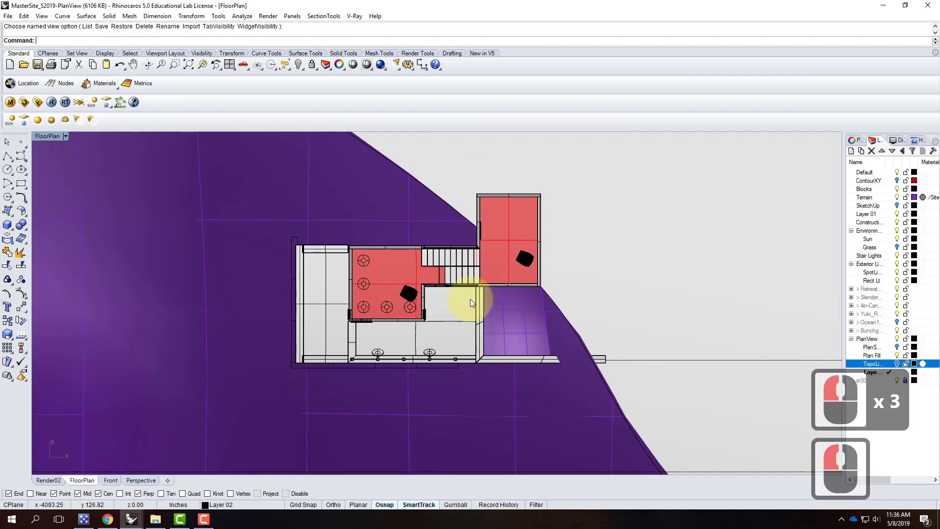
pyautogui.write('ame')
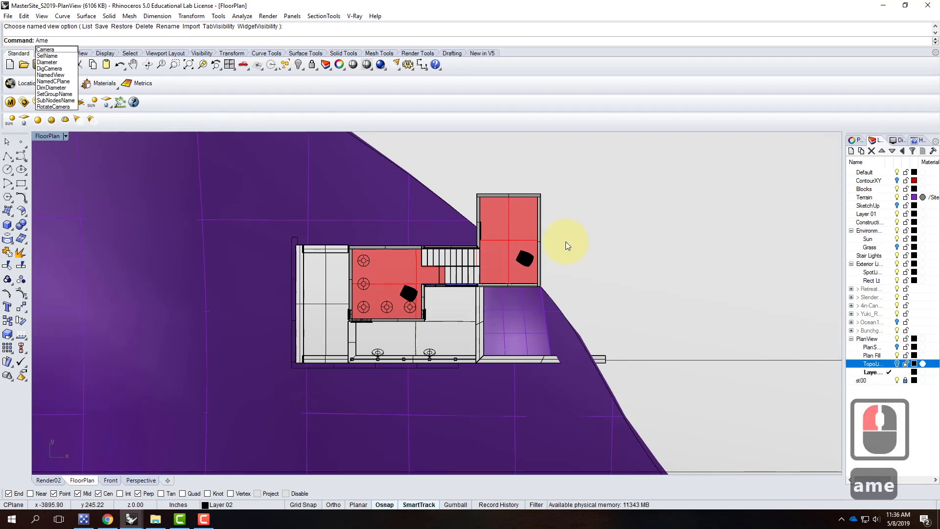
pyautogui.press('BackSpace')
pyautogui.press('BackSpace')
pyautogui.press('BackSpace')
pyautogui.write('am')
pyautogui.press('BackSpace')
pyautogui.press('BackSpace')
pyautogui.write('make')
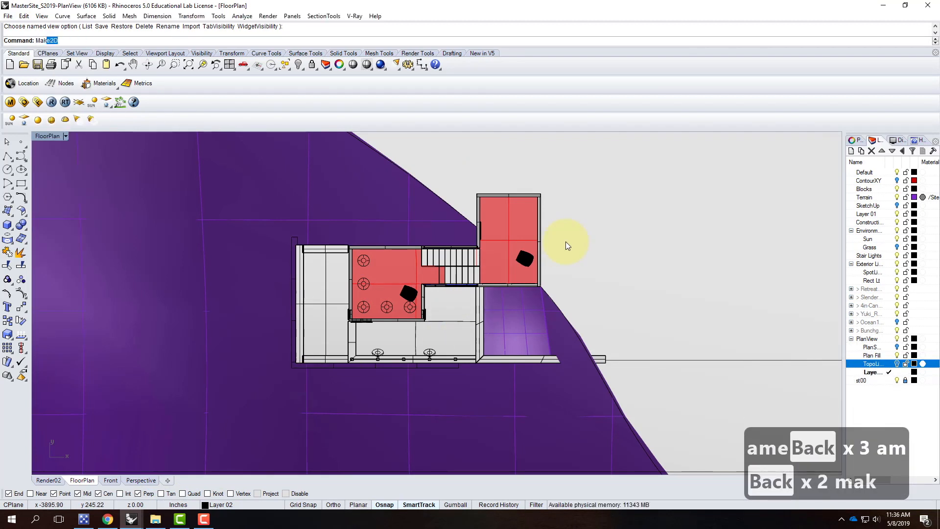
pyautogui.press('Return')
pyautogui.write('a')
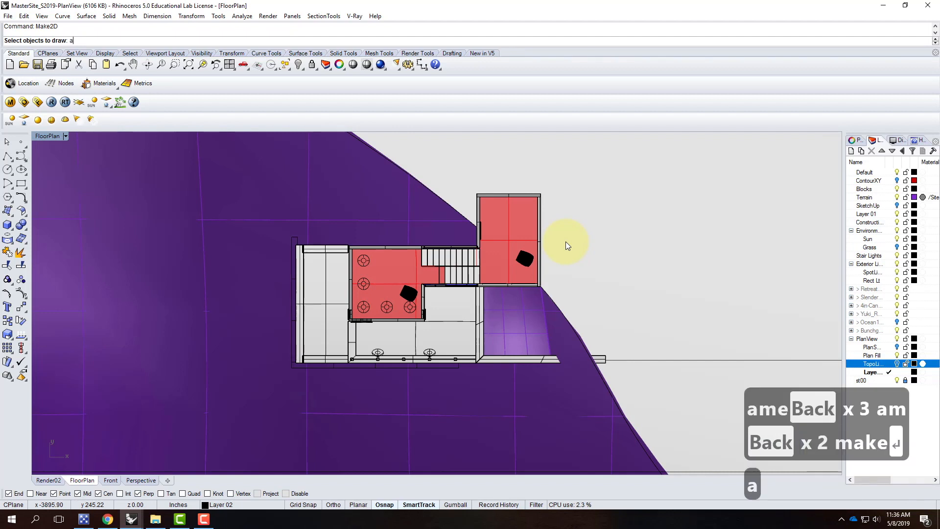
pyautogui.write('ll')
pyautogui.press('Return')
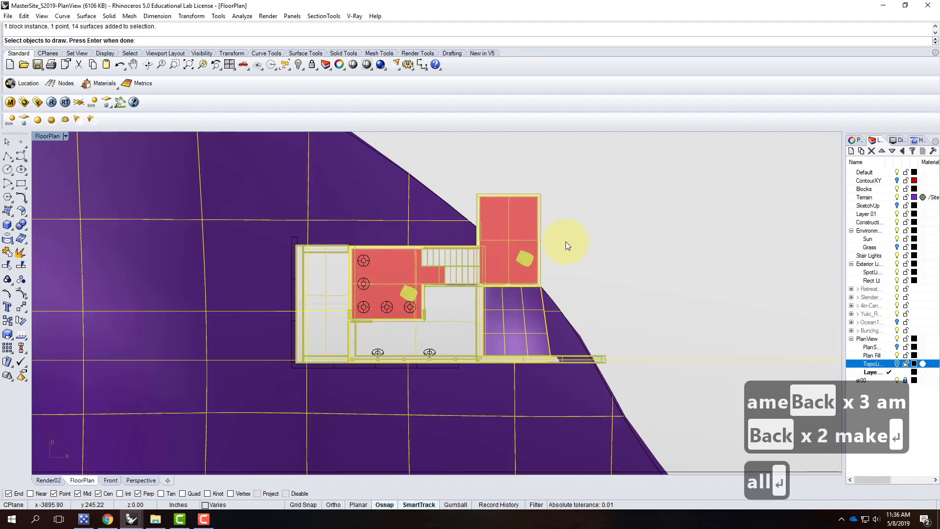
pyautogui.press('Escape')
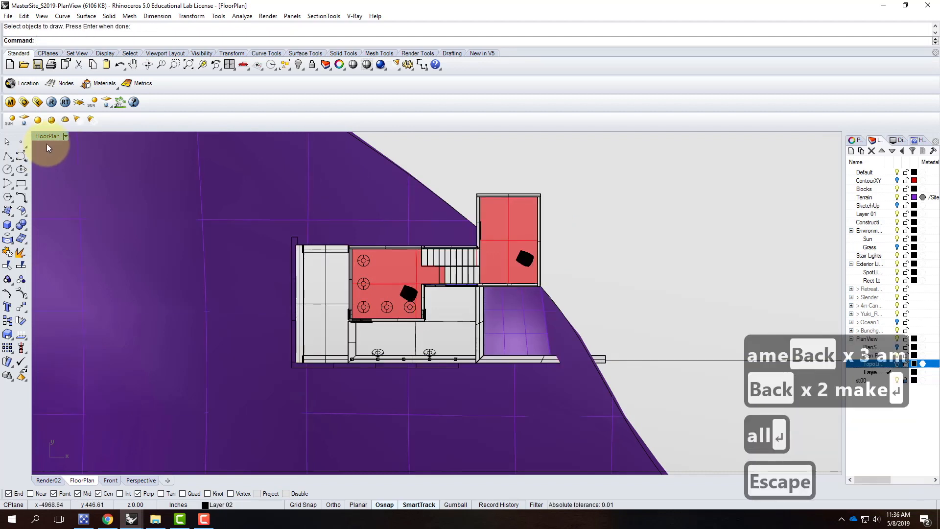
# - Undo the curve deletion, deselect the rectangular border around the plan, and delete the remaining selected curves
pyautogui.click(905, 380)
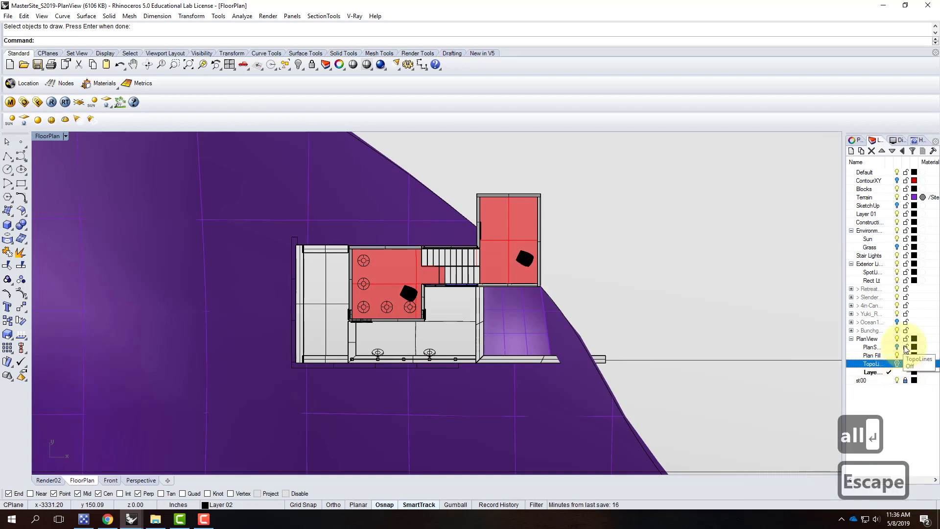
pyautogui.hotkey('ctrl', 'z')
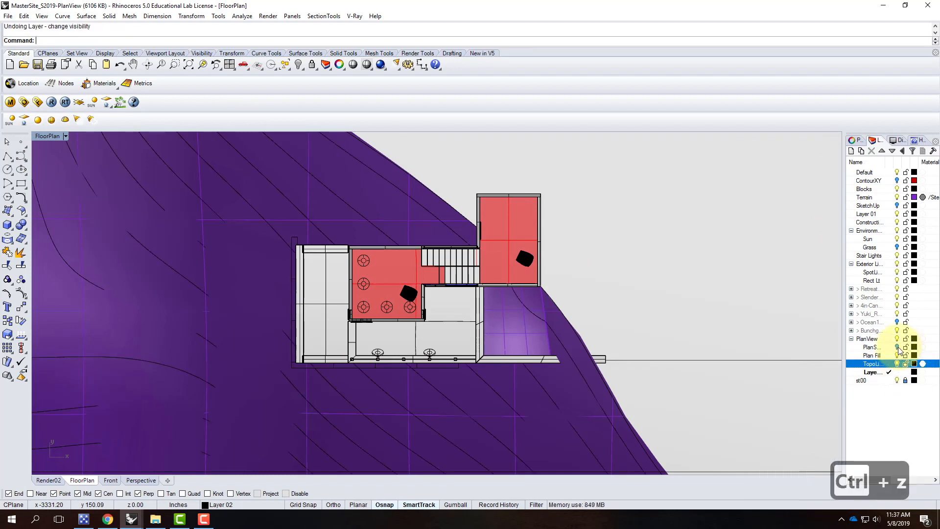
pyautogui.hotkey('ctrl', 'z')
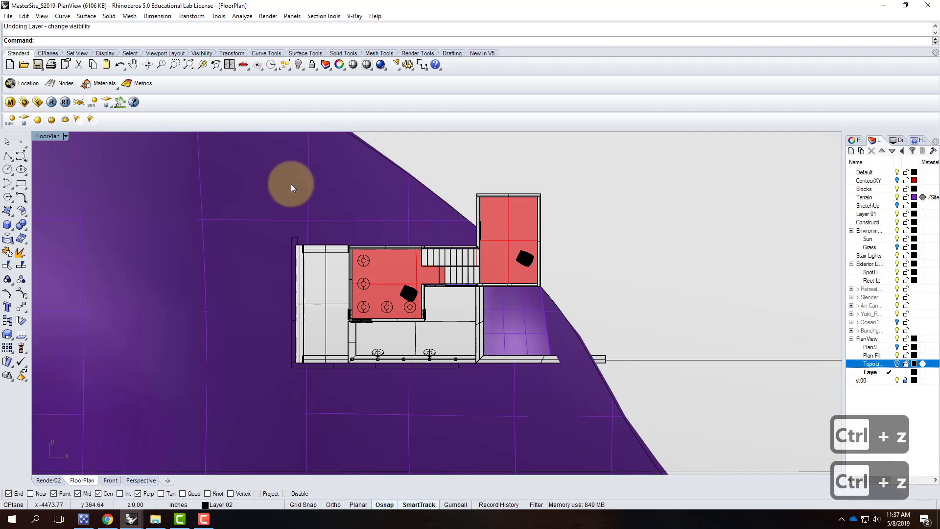
pyautogui.hotkey('ctrl', 'z')
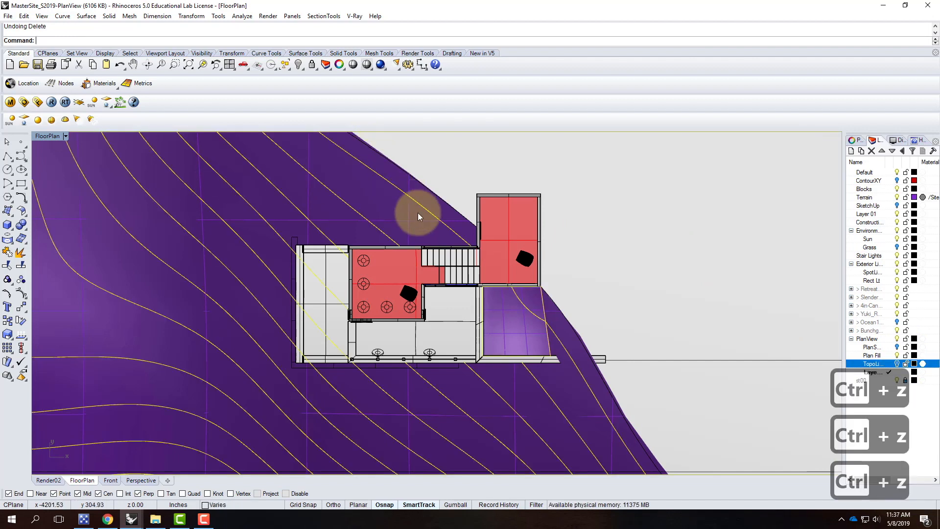
pyautogui.keyDown('ctrl'); pyautogui.click(597, 132); pyautogui.keyUp('ctrl')
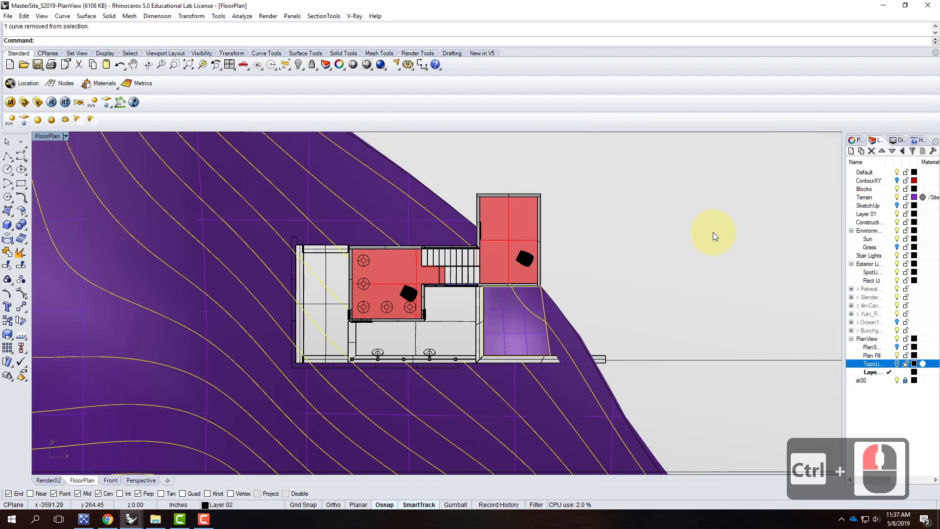
pyautogui.press('Delete')
pyautogui.press('Escape')
pyautogui.press('Escape')
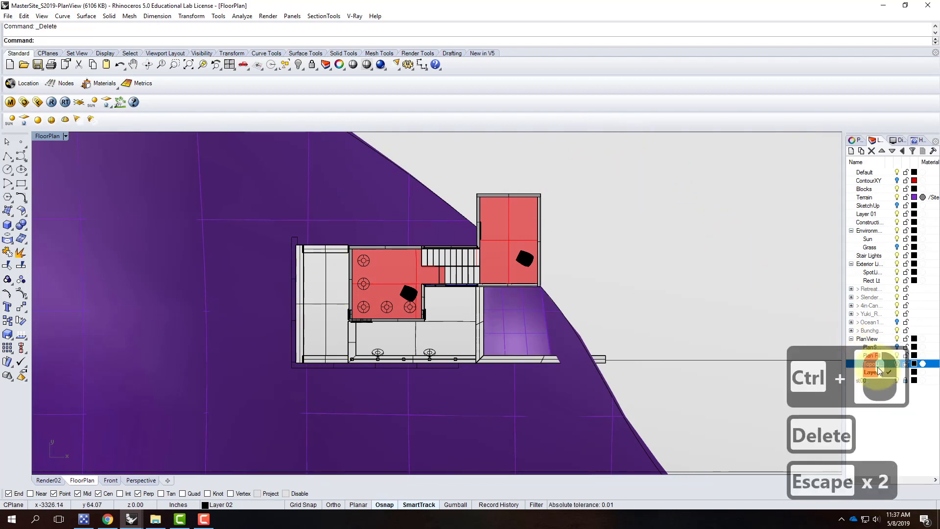
# - Run Make2D on all visible objects from the current view, showing hidden lines and maintaining source layers
pyautogui.write('make')
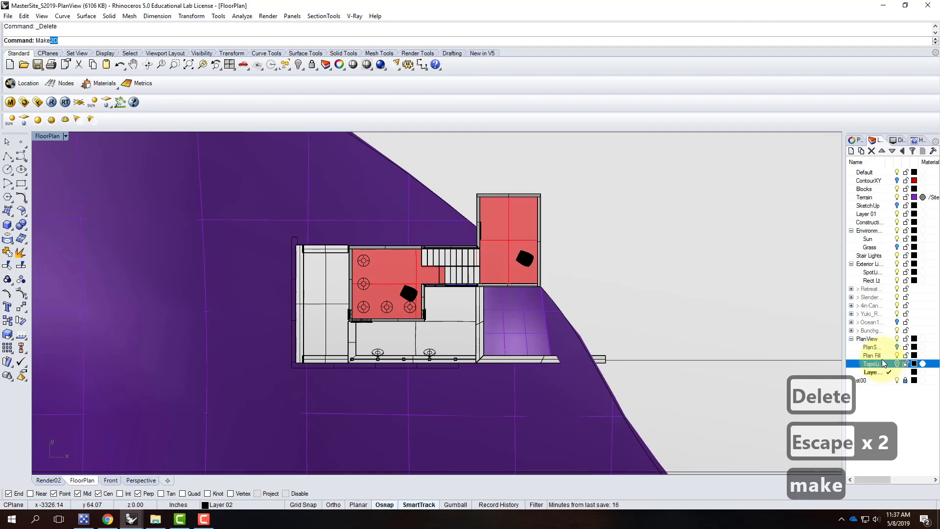
pyautogui.press('Return')
pyautogui.write('all')
pyautogui.press('Return')
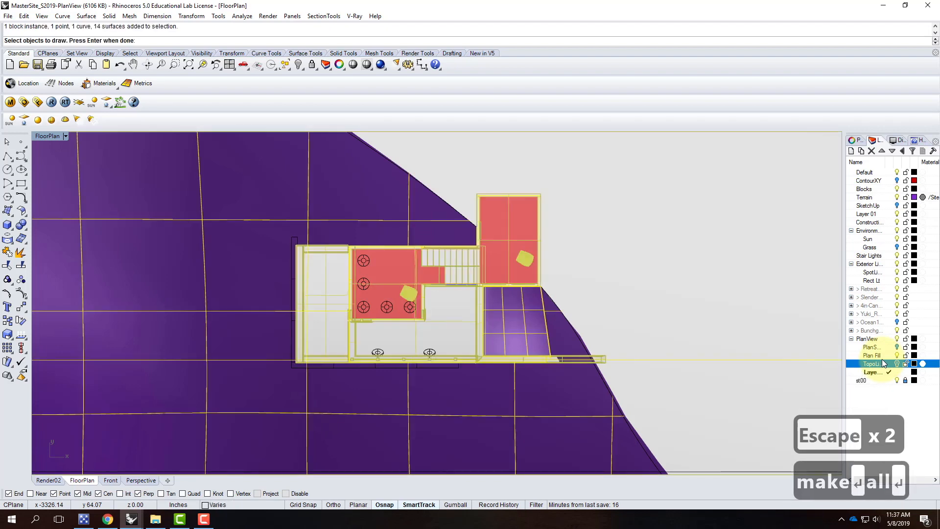
pyautogui.press('Return')
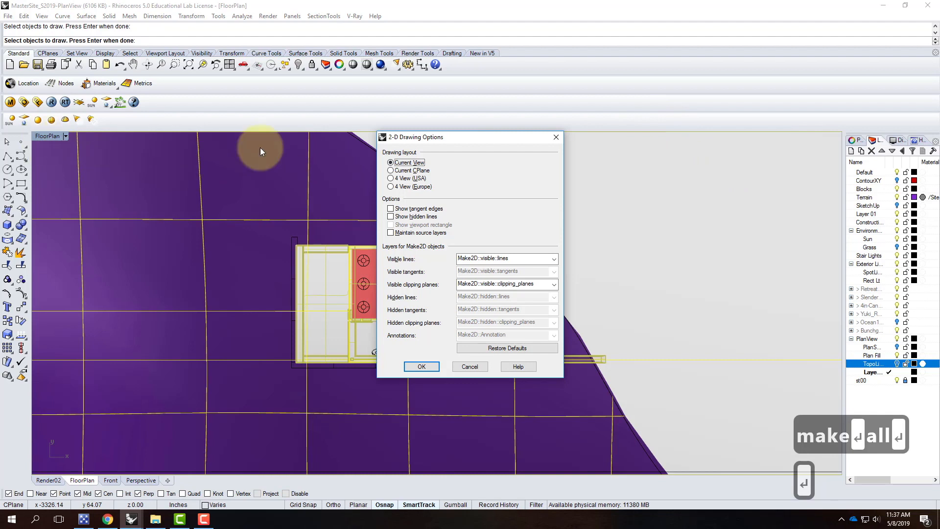
pyautogui.click(403, 216)
pyautogui.click(401, 233)
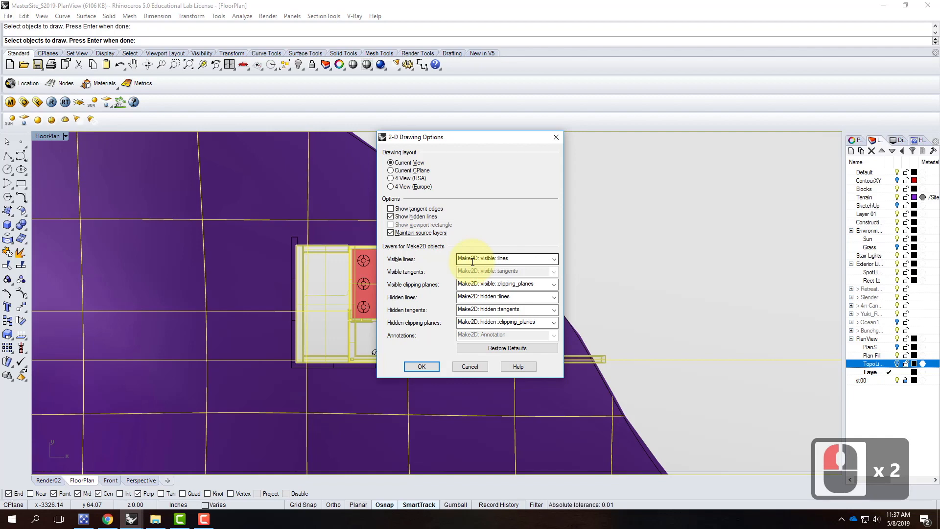
pyautogui.click(422, 366)
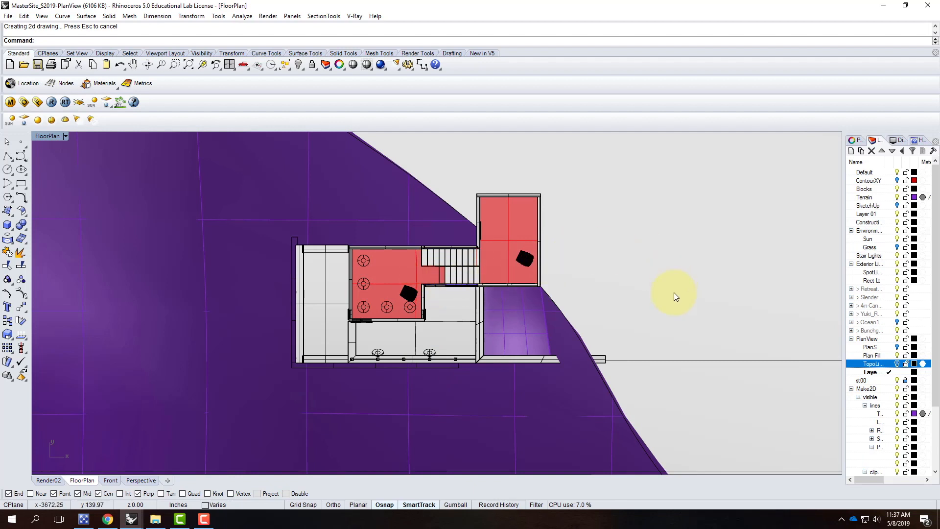
# - Return to the four-viewport layout and change the Front viewport to the Top view
pyautogui.doubleClick(51, 136)
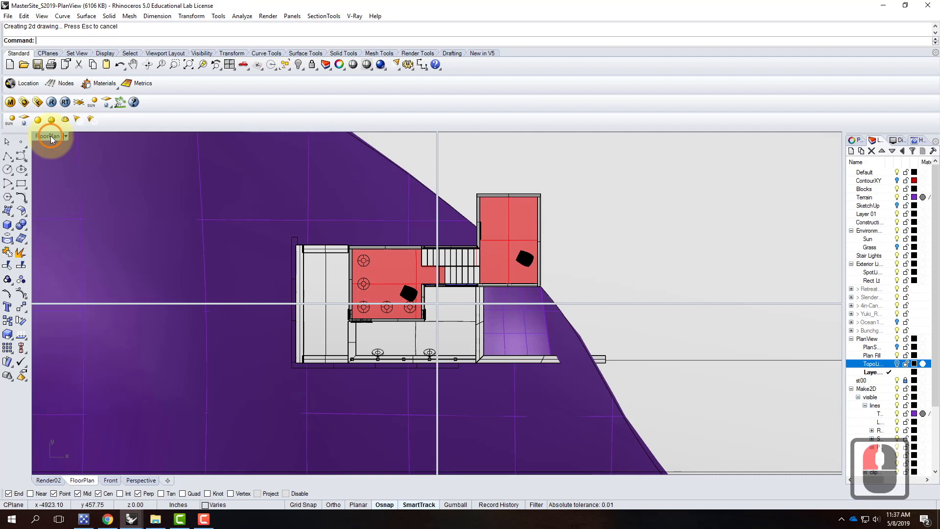
pyautogui.click(56, 309)
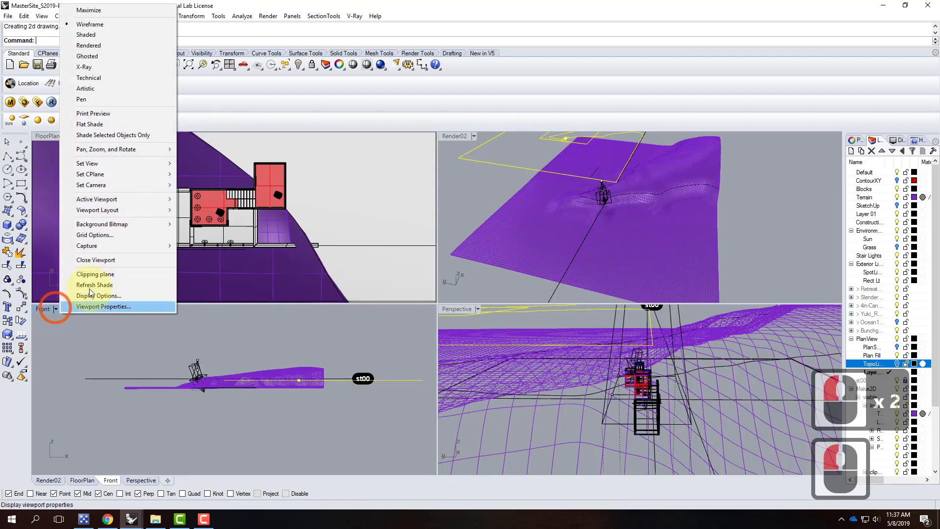
pyautogui.moveTo(112, 163)
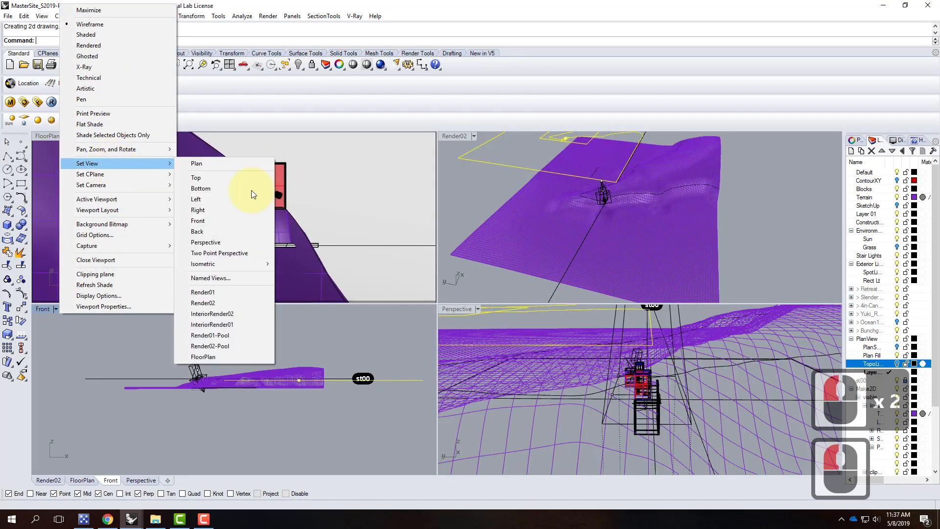
pyautogui.click(227, 179)
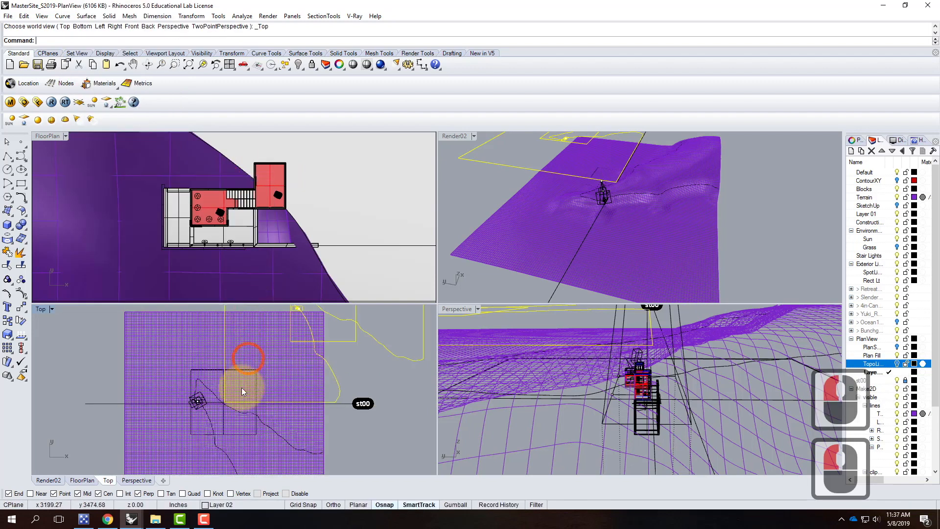
# - Locate the Make2D drawing in the Top viewport and maximize that viewport around the floor plan
pyautogui.scroll(-3, 191, 387)
pyautogui.scroll(-2, 282, 340)
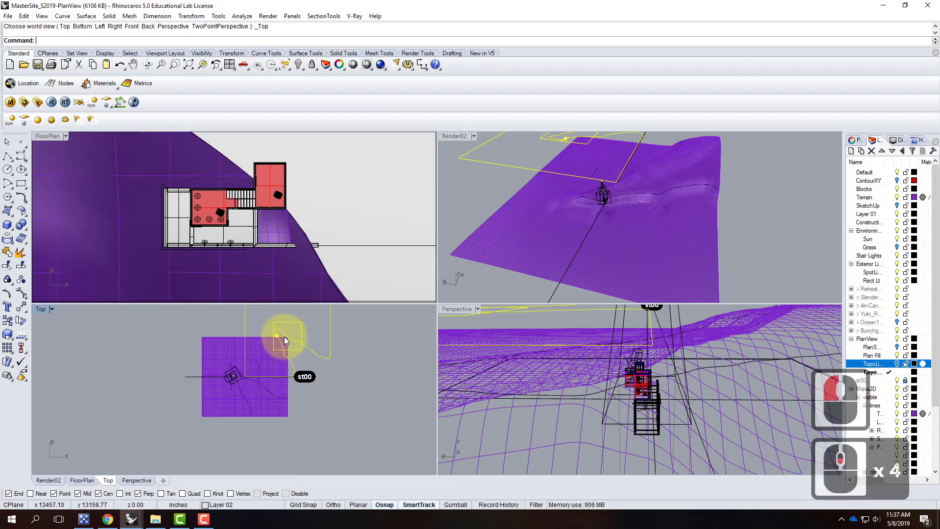
pyautogui.scroll(15, 277, 338)
pyautogui.scroll(5, 273, 345)
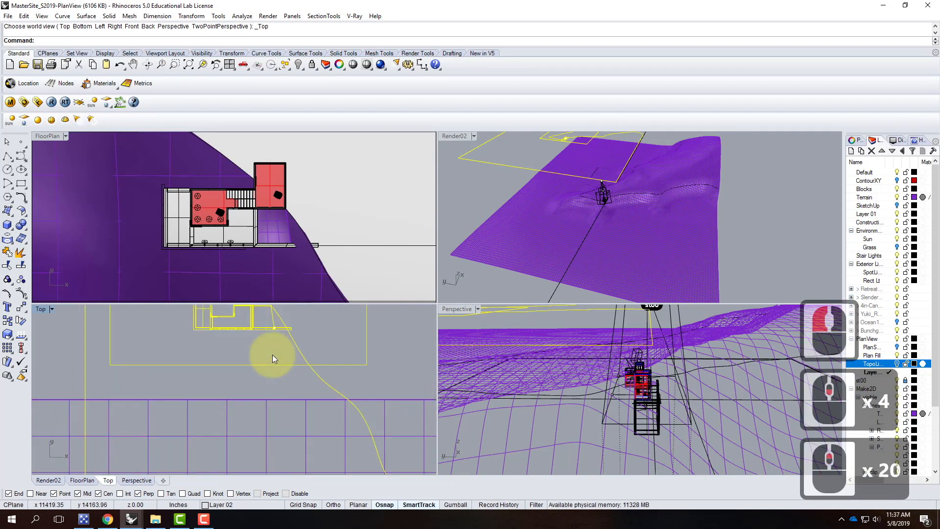
pyautogui.scroll(-3, 272, 360)
pyautogui.scroll(3, 266, 300)
pyautogui.scroll(-3, 267, 328)
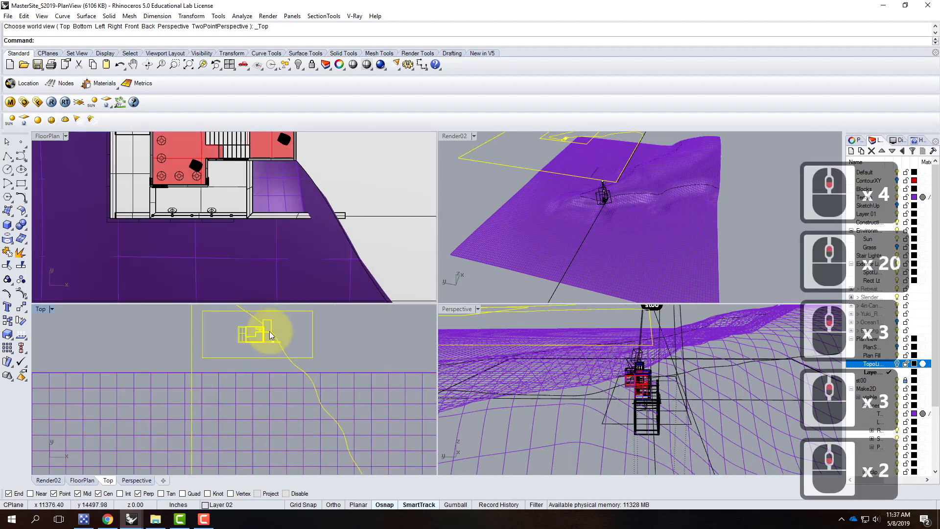
pyautogui.scroll(1, 271, 318)
pyautogui.scroll(1, 272, 318)
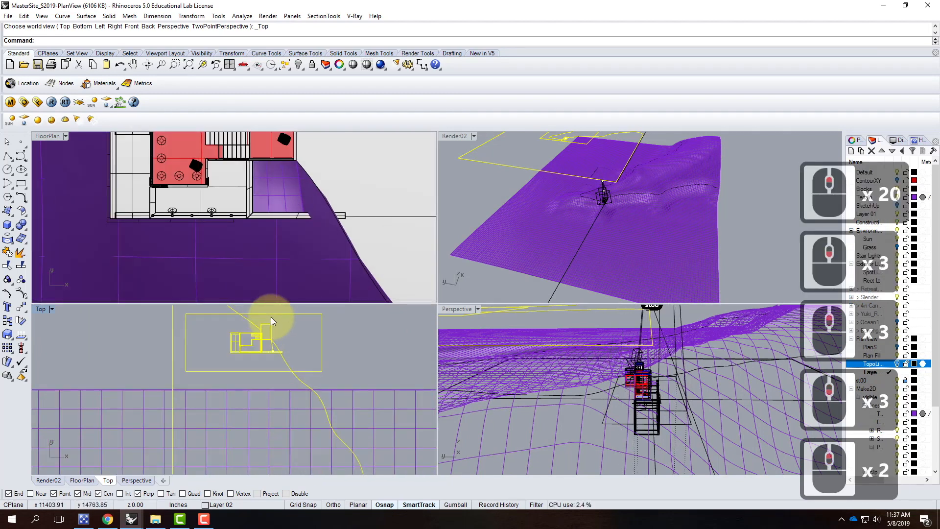
pyautogui.scroll(-3, 241, 372)
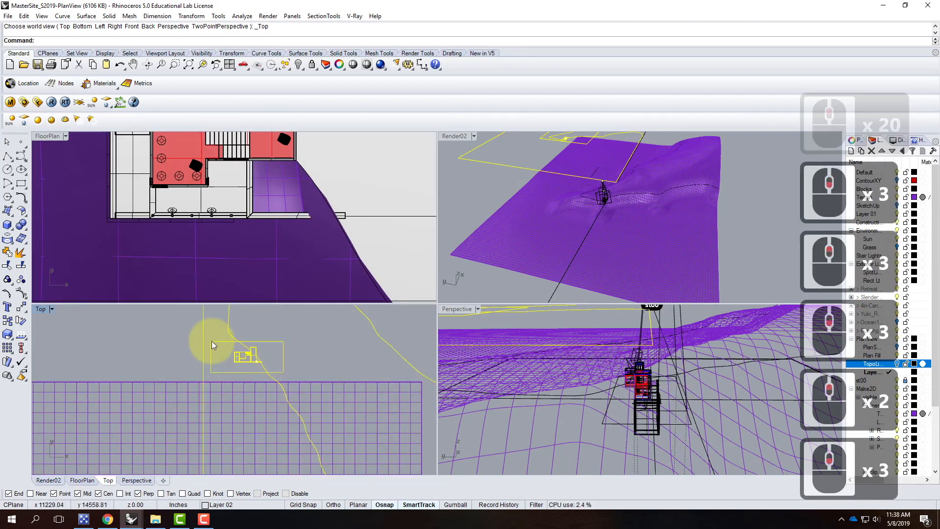
pyautogui.doubleClick(51, 307)
pyautogui.scroll(2, 474, 199)
pyautogui.scroll(2, 492, 238)
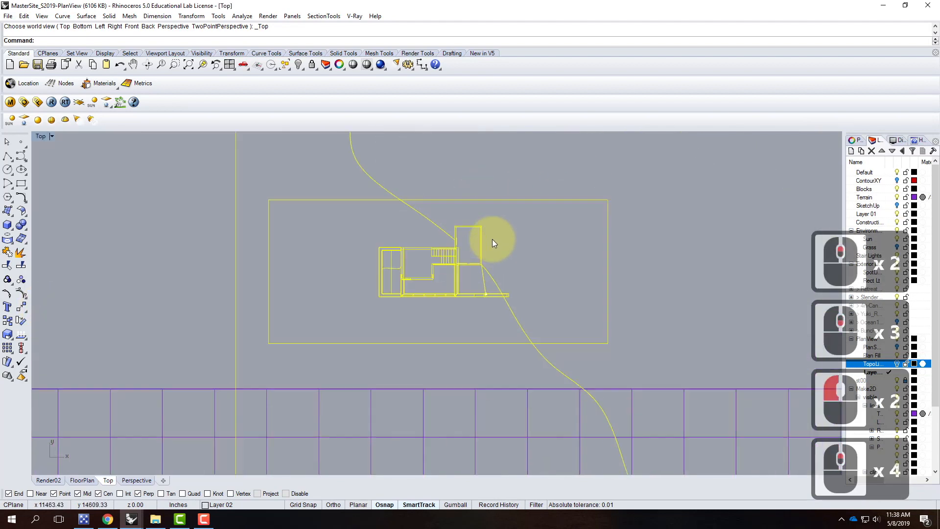
# - Trim the terrain edge line outside the rectangular border, both above and below the floor plan
pyautogui.write('trim')
pyautogui.press('Return')
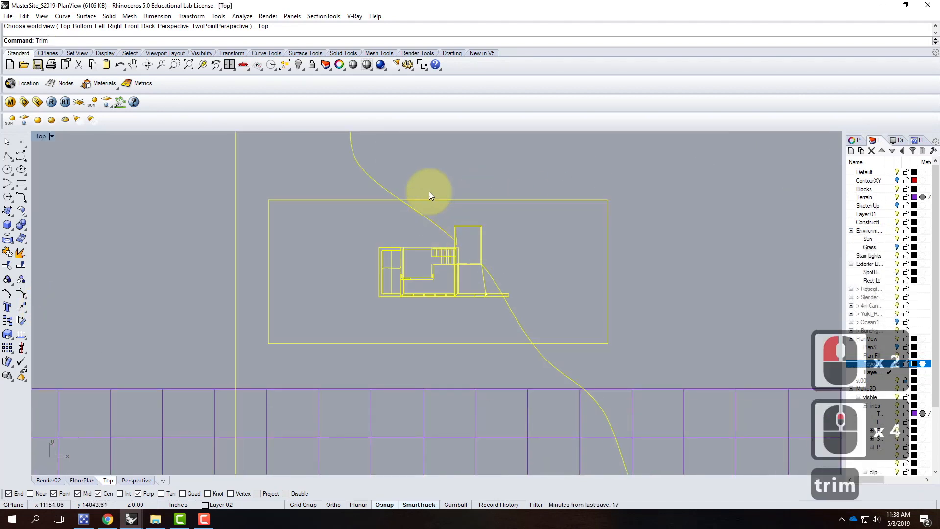
pyautogui.click(377, 191)
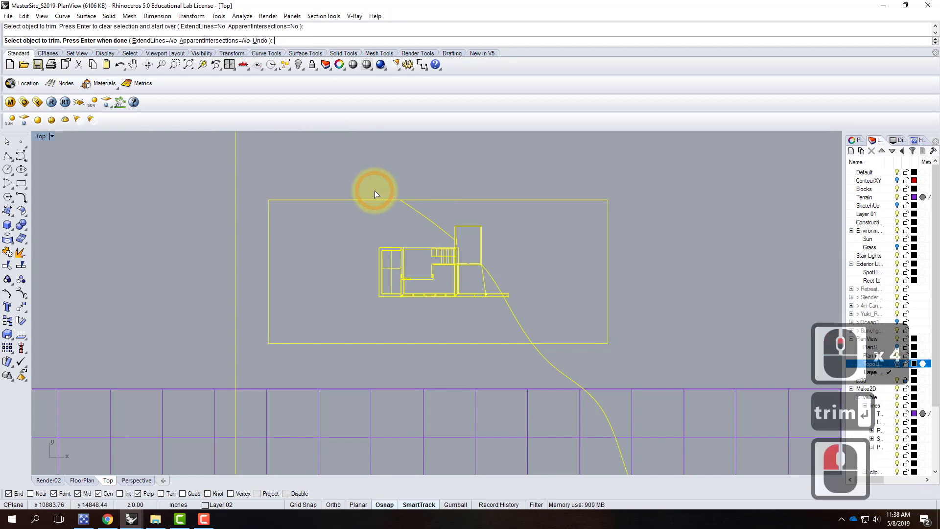
pyautogui.click(558, 359)
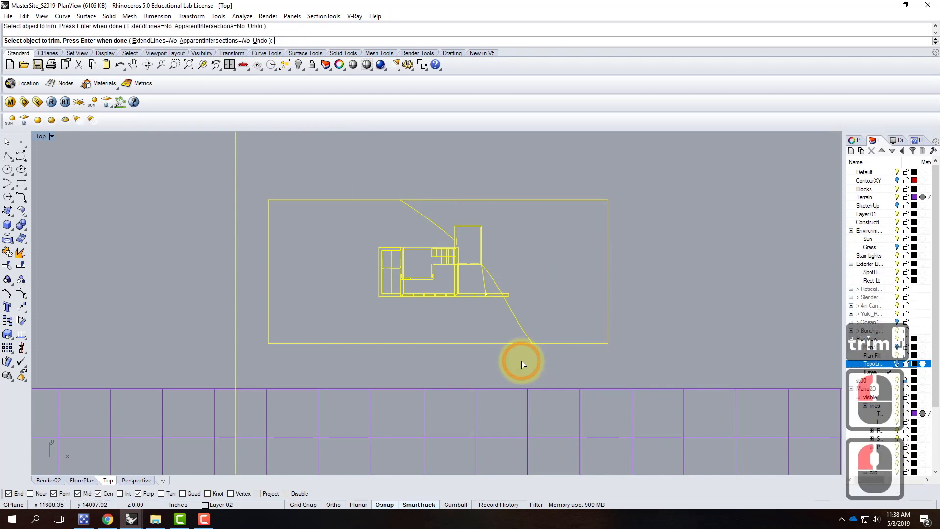
pyautogui.press('Escape')
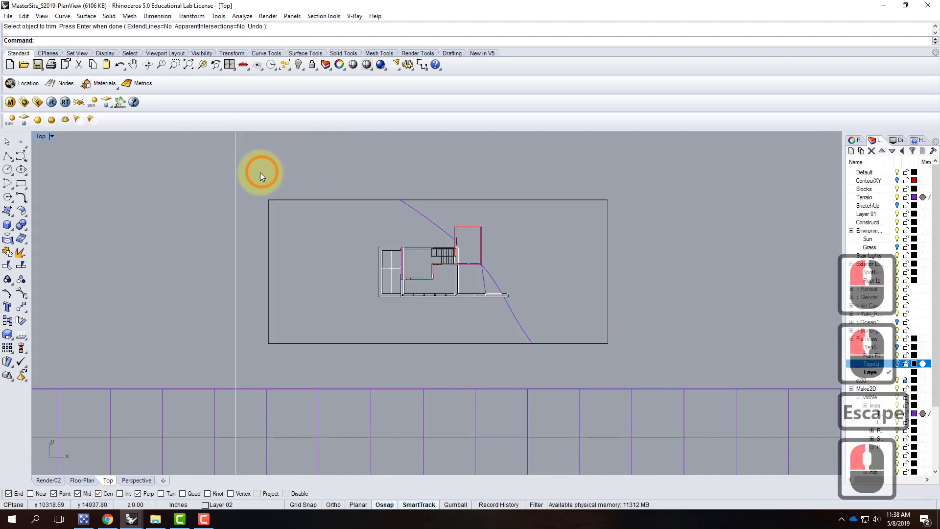
# - Select the bordered 2D plan and move it from the rectangle's lower-left corner to 0,0,0
pyautogui.moveTo(258, 174); pyautogui.dragTo(518, 335)
pyautogui.write('move')
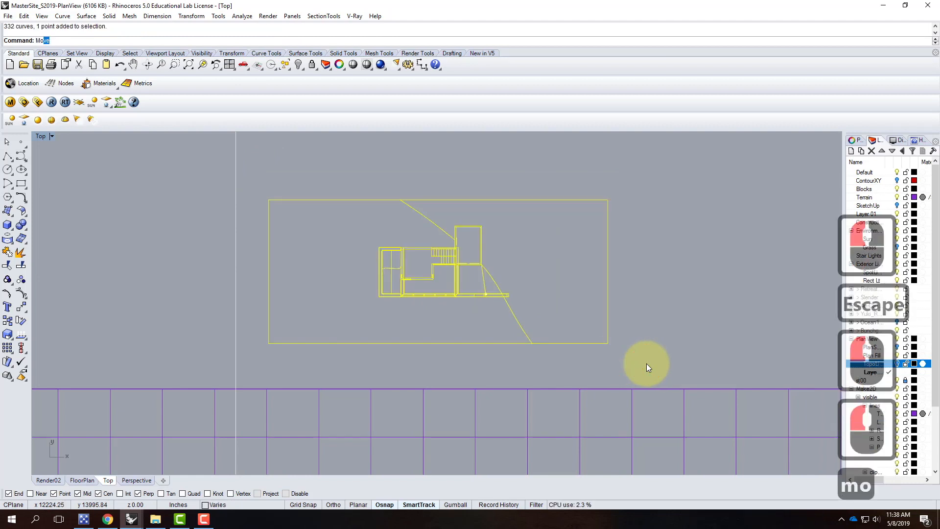
pyautogui.press('Return')
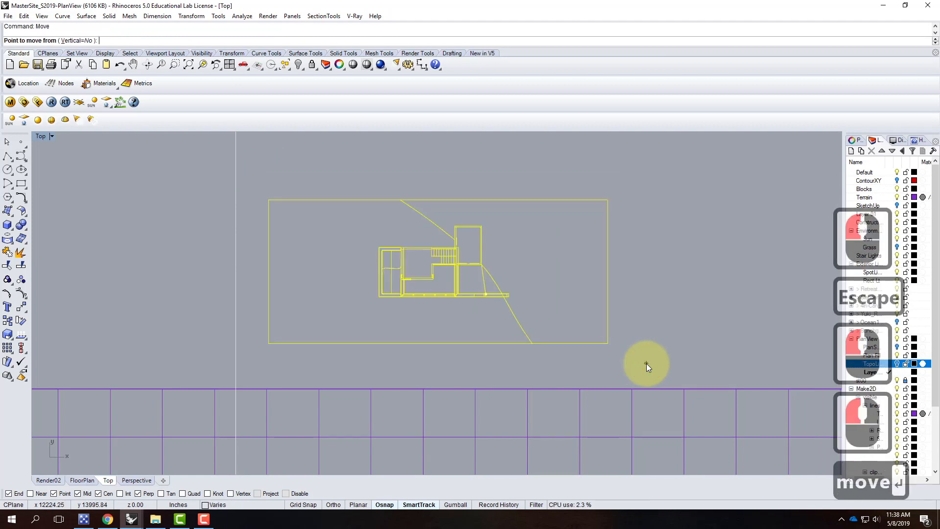
pyautogui.click(269, 345)
pyautogui.write('0,0,')
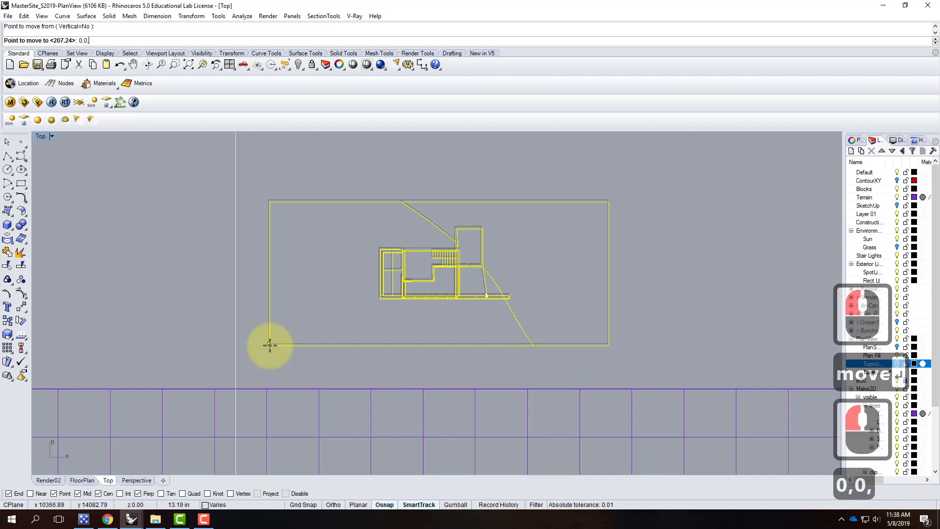
pyautogui.write('0')
pyautogui.press('Return')
pyautogui.scroll(-6, 293, 296)
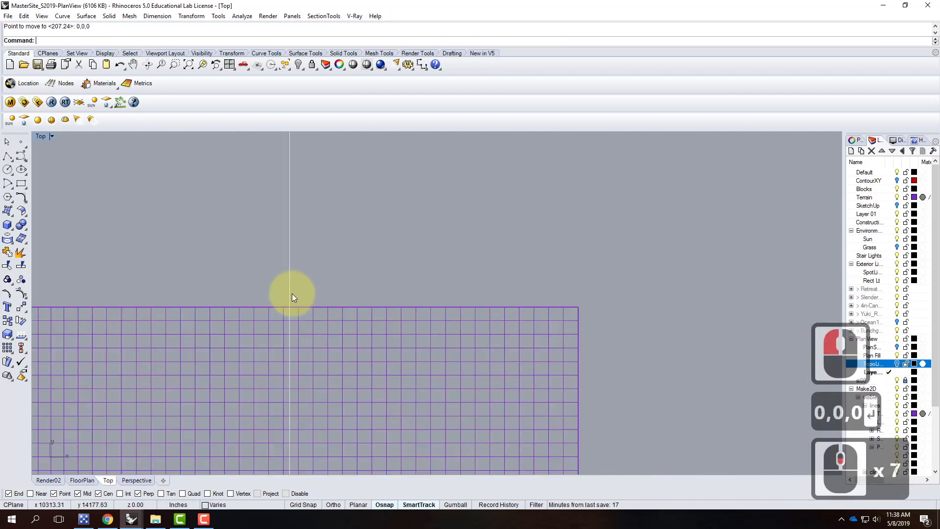
pyautogui.scroll(-14, 293, 297)
pyautogui.press('Escape')
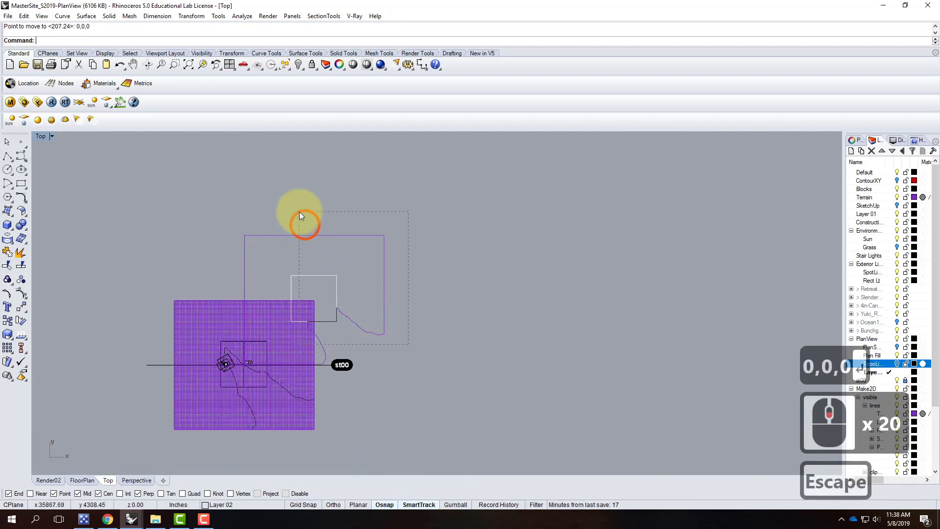
# - Delete the leftover Make2D linework remaining outside the terrain in the Top viewport, including the border remnants
pyautogui.moveTo(323, 216); pyautogui.dragTo(223, 293)
pyautogui.press('Delete')
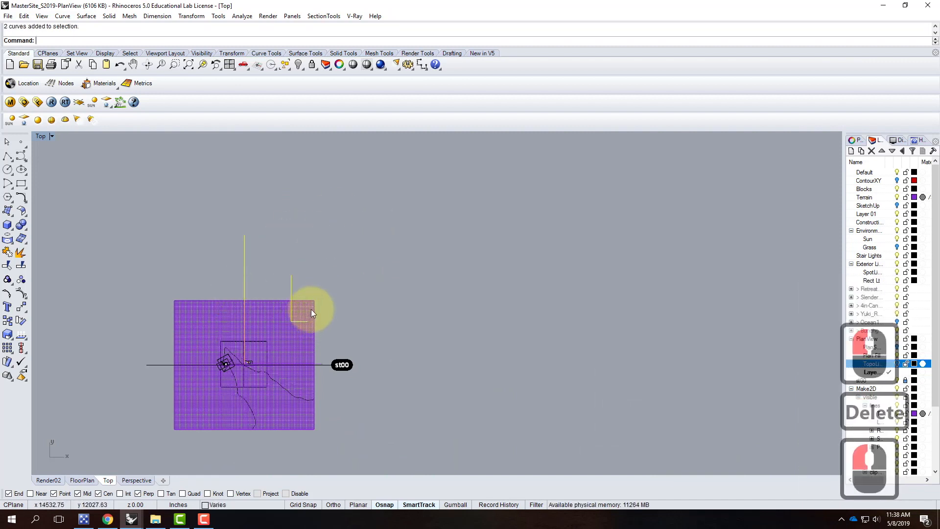
pyautogui.press('Delete')
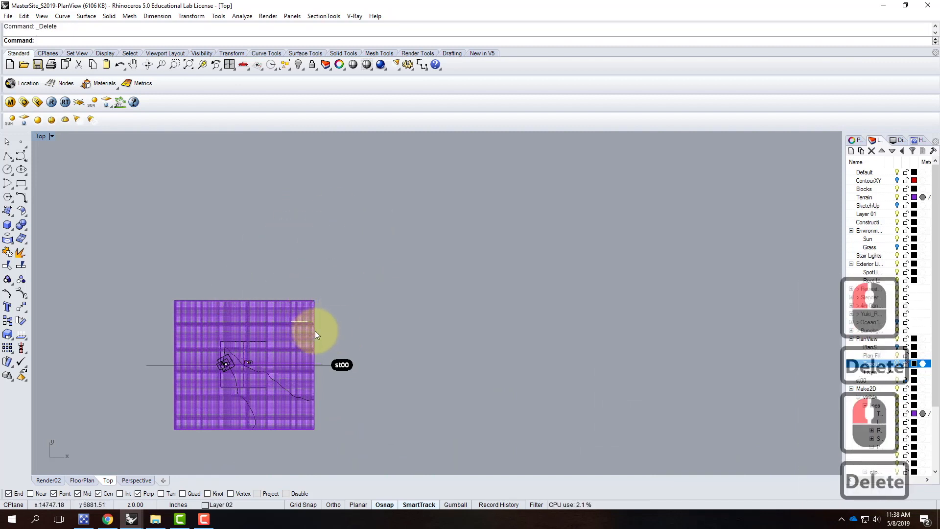
# - Maximize the FloorPlan viewport and restore its saved FloorPlan named view
pyautogui.doubleClick(39, 136)
pyautogui.doubleClick(39, 136)
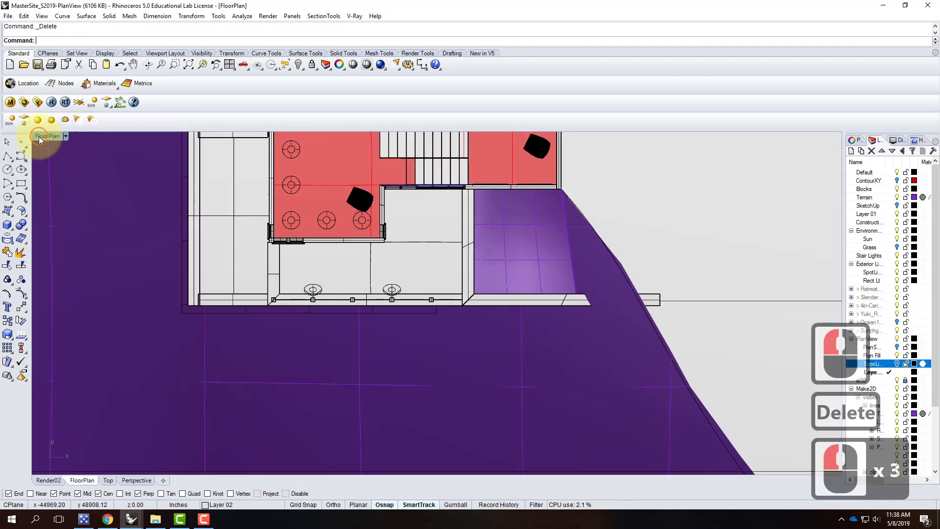
pyautogui.click(66, 137)
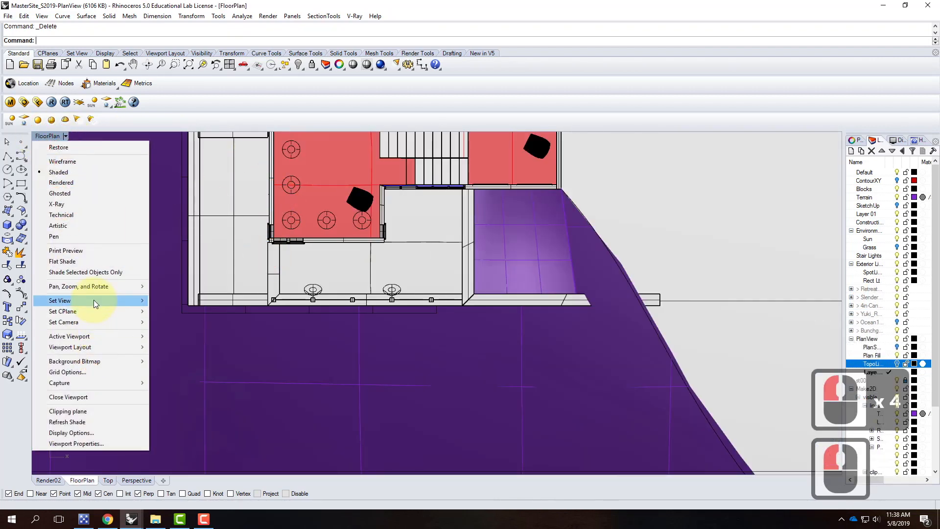
pyautogui.moveTo(93, 299)
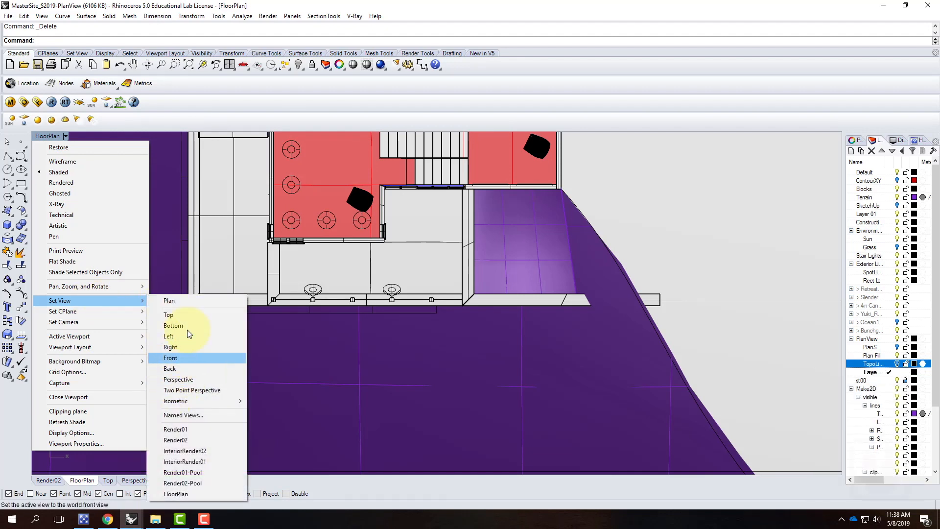
pyautogui.click(190, 492)
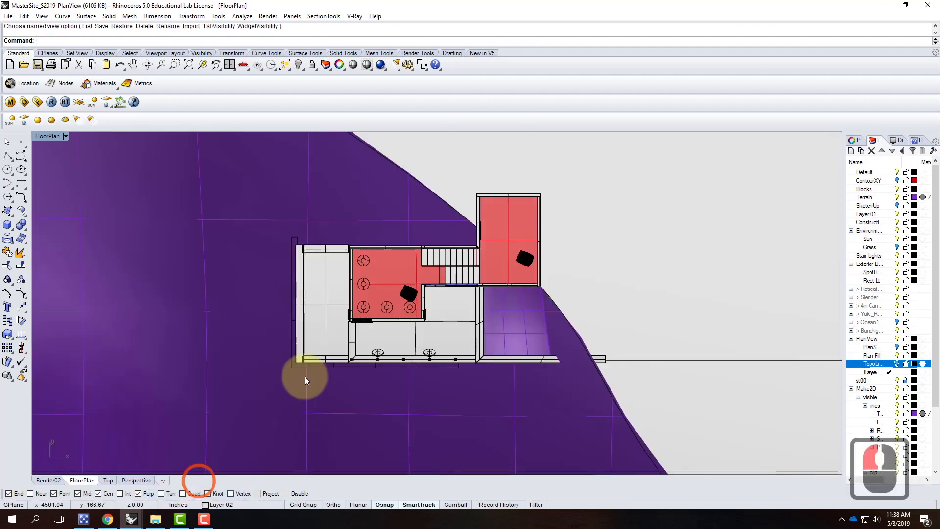
# - Turn on the topo lines layer under PlanView and clear the section cuts from all views with stClearAllViews
pyautogui.click(897, 364)
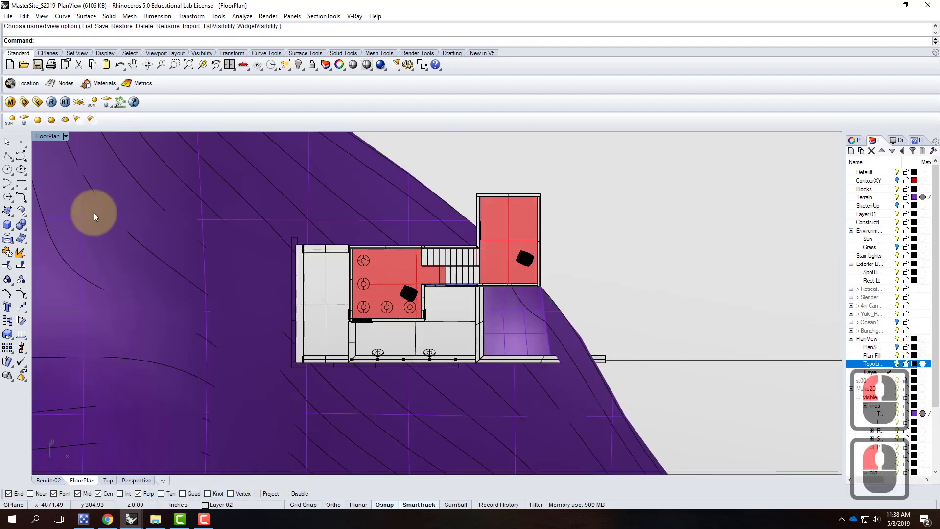
pyautogui.write('stclearAllViews')
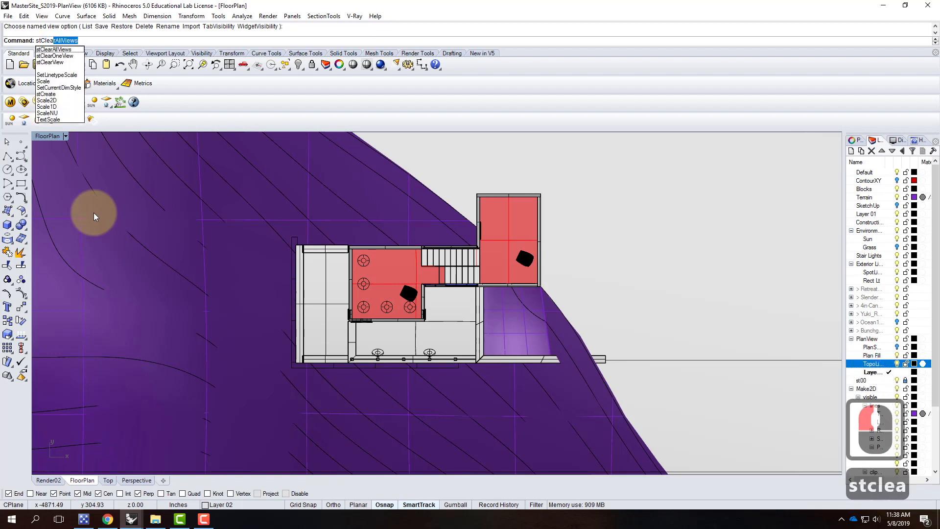
pyautogui.press('Return')
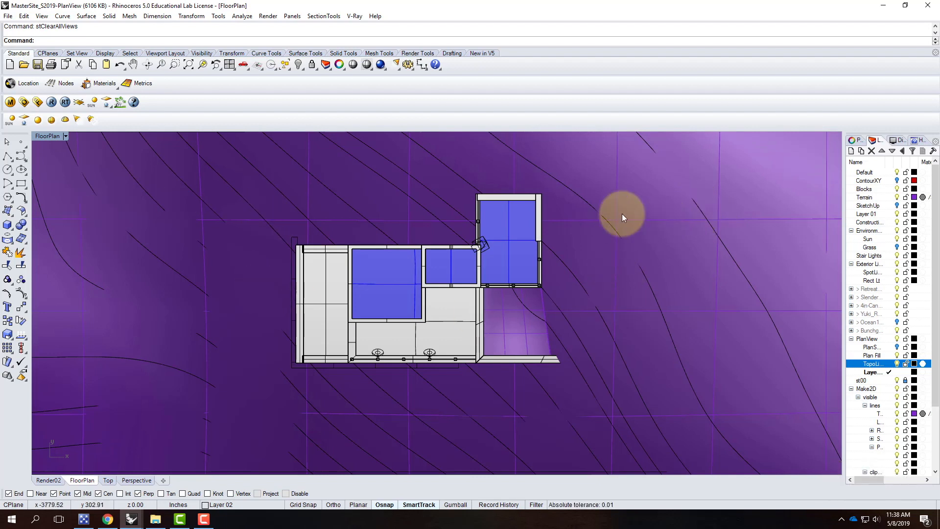
pyautogui.write('make')
pyautogui.press('Return')
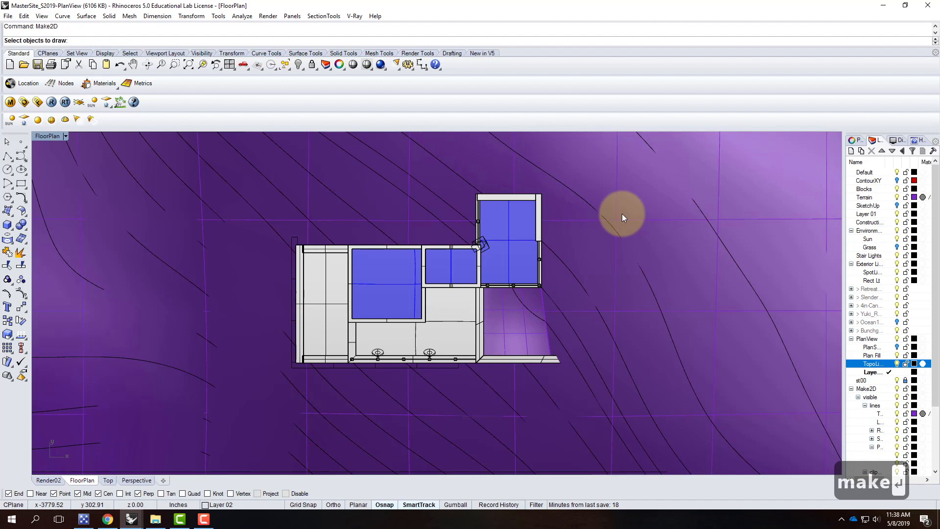
pyautogui.press('Escape')
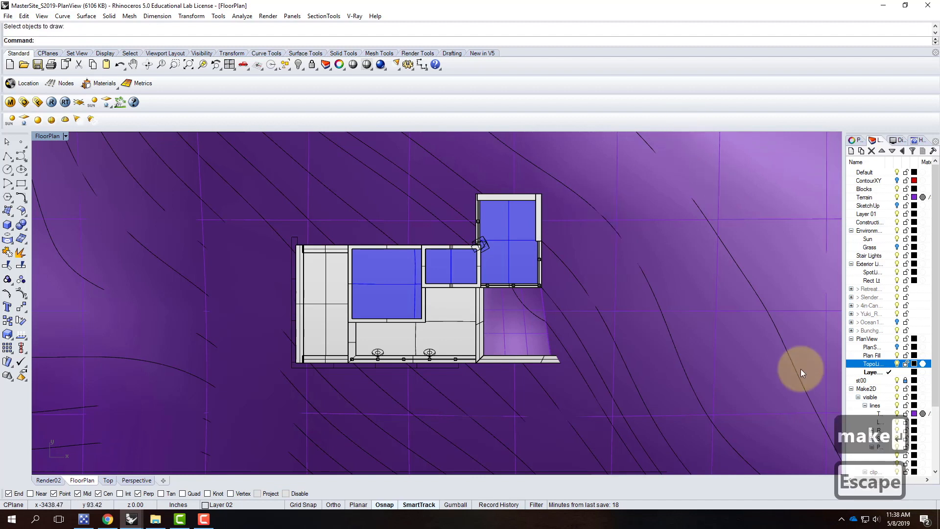
pyautogui.write('make')
pyautogui.press('Return')
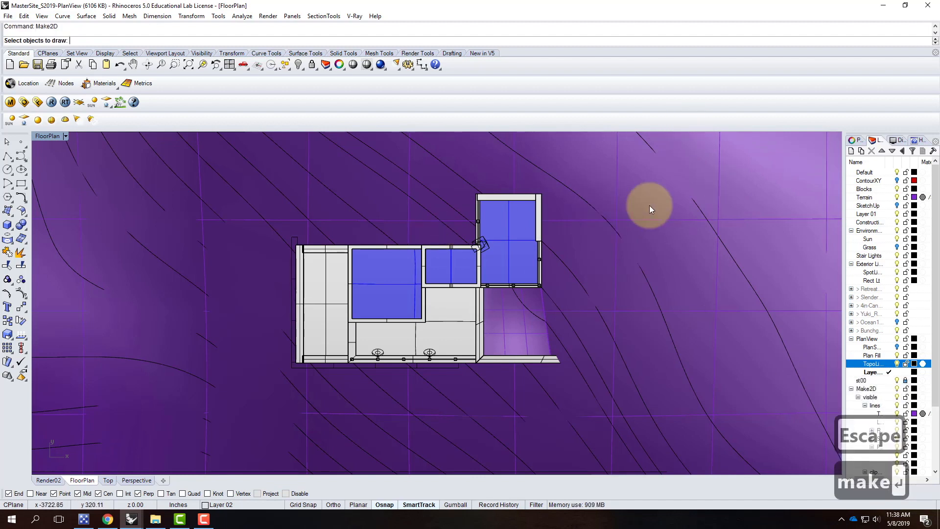
pyautogui.rightClick(889, 360)
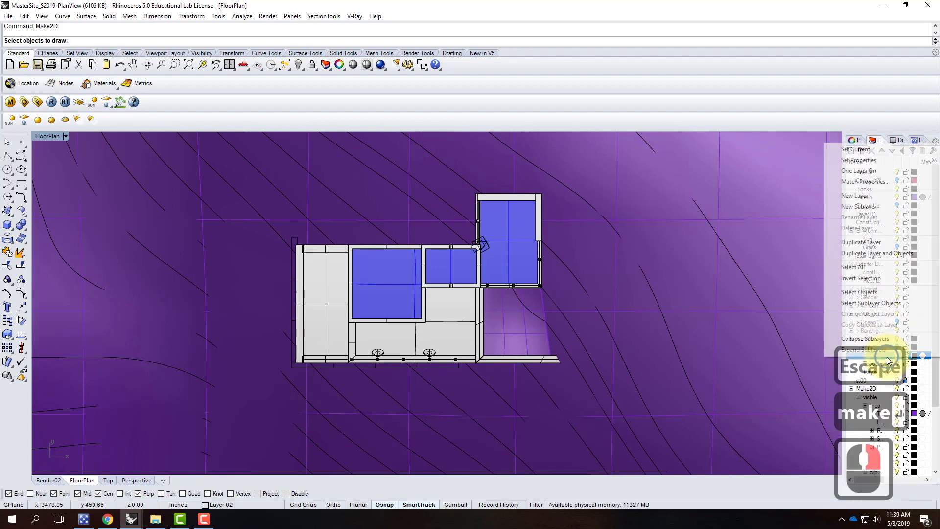
pyautogui.click(883, 293)
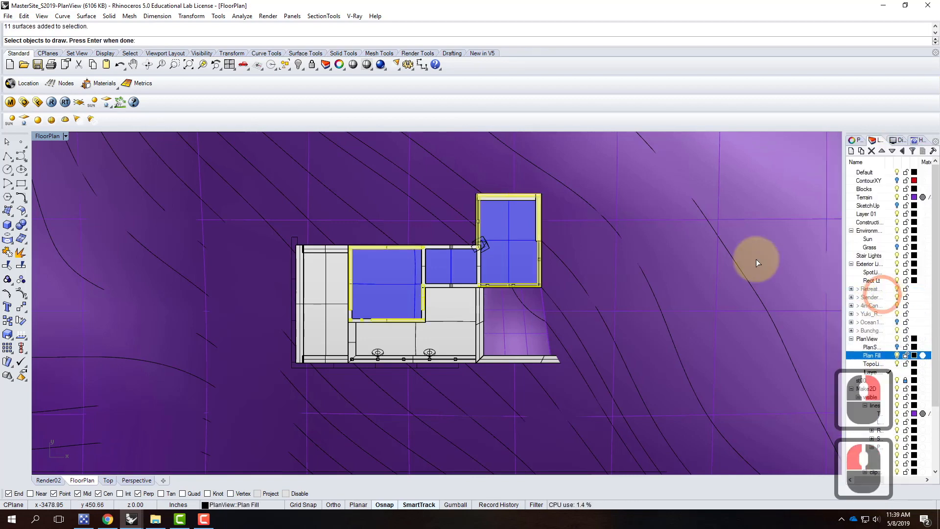
pyautogui.doubleClick(49, 138)
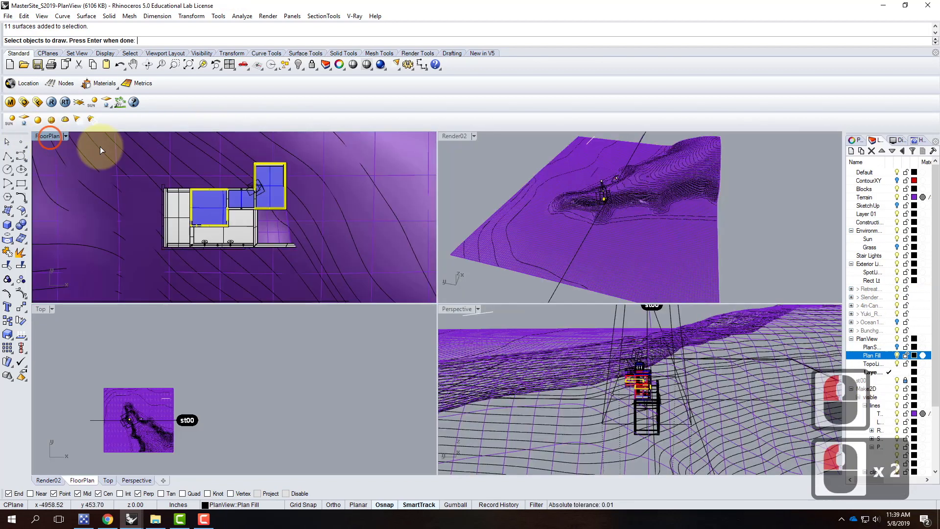
pyautogui.scroll(15, 609, 196)
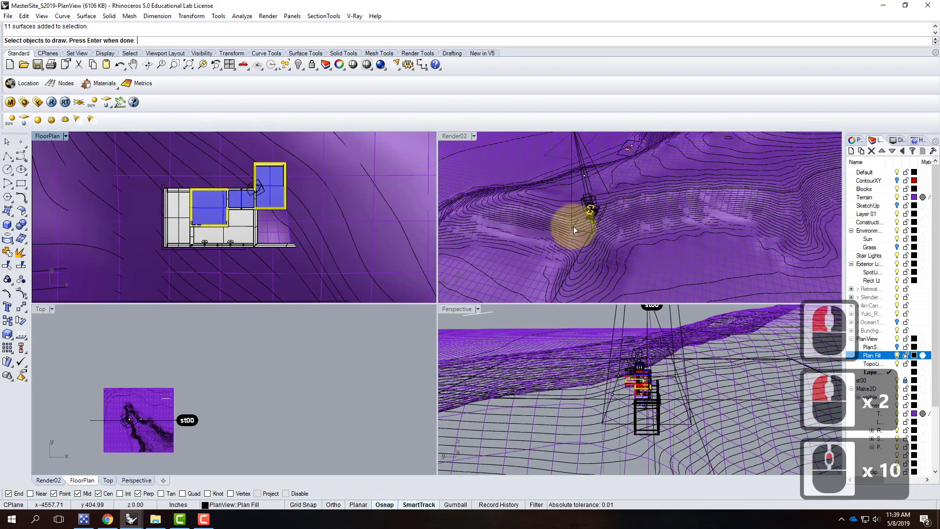
pyautogui.click(588, 233)
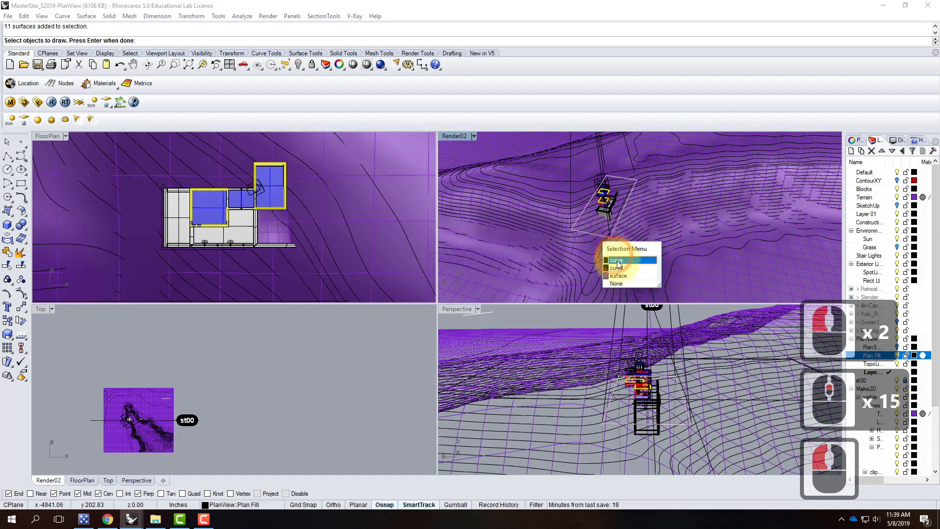
pyautogui.click(622, 261)
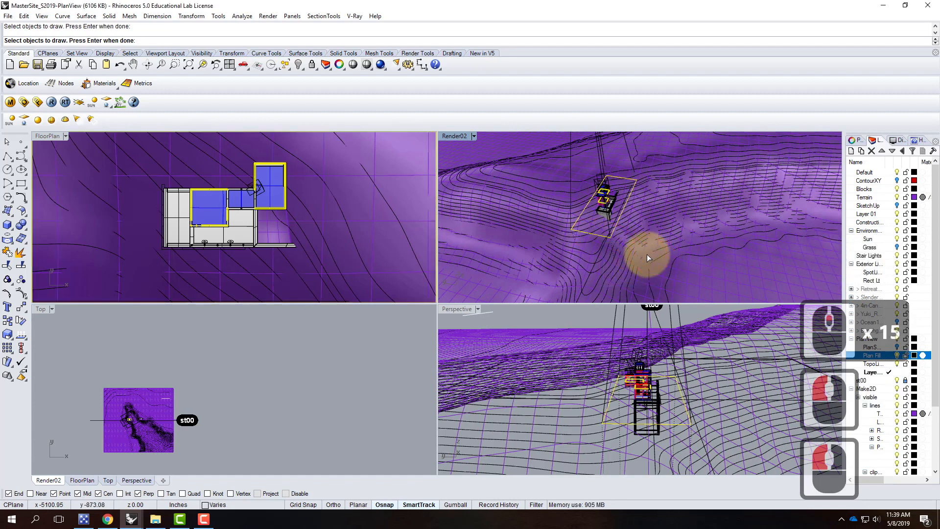
pyautogui.press('Escape')
pyautogui.press('Escape')
# - Check the object properties of the rectangular border curve around the building to identify its layer
pyautogui.click(598, 237)
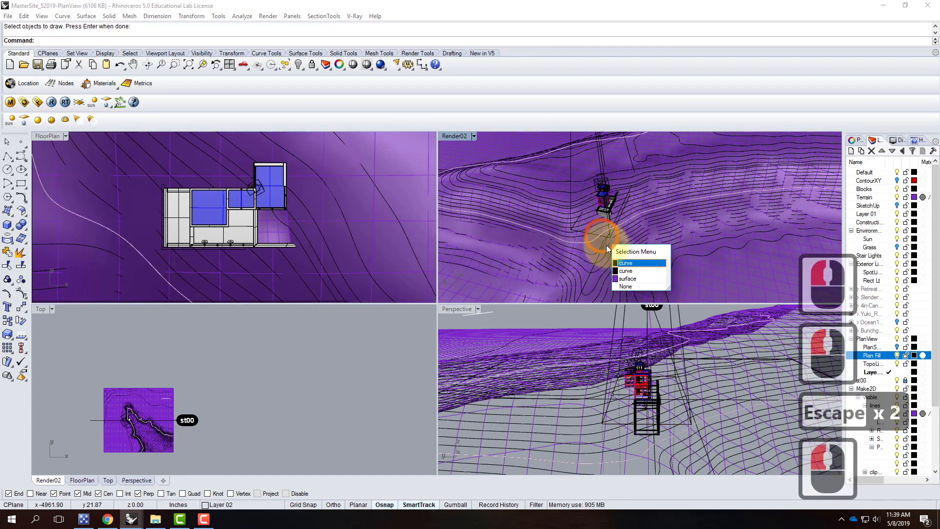
pyautogui.click(624, 271)
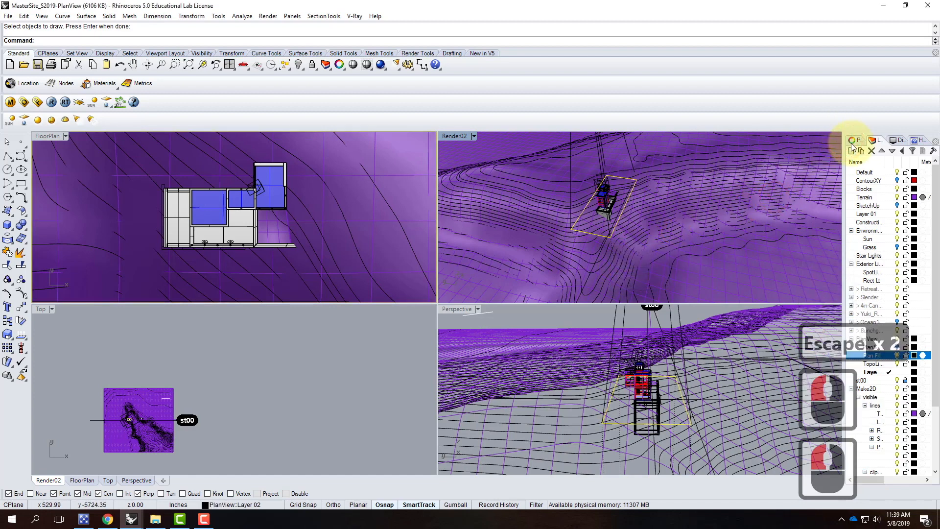
pyautogui.click(855, 140)
pyautogui.click(883, 155)
pyautogui.click(854, 155)
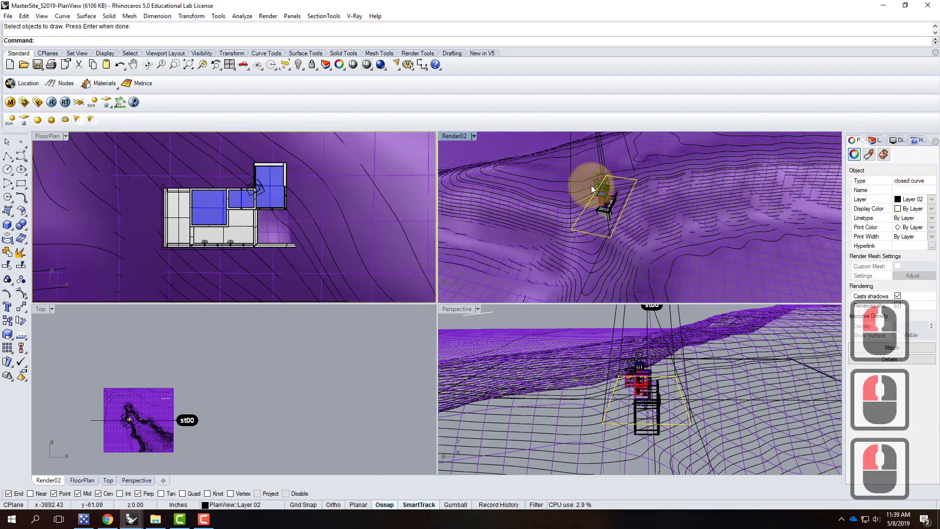
pyautogui.press('Escape')
# - Start Make2D in the maximized FloorPlan viewport and add the border rectangle by selecting the objects on Layer 02
pyautogui.doubleClick(46, 136)
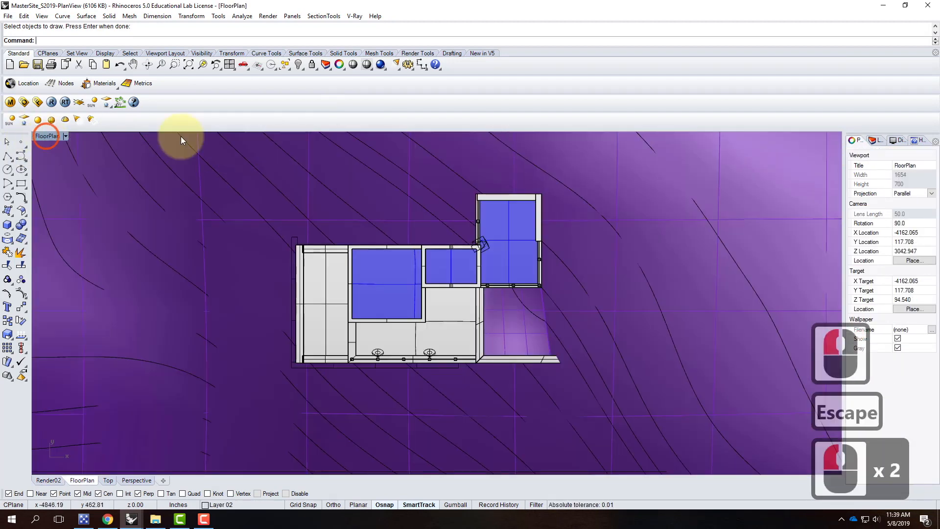
pyautogui.press('Escape')
pyautogui.press('Escape')
pyautogui.write('make')
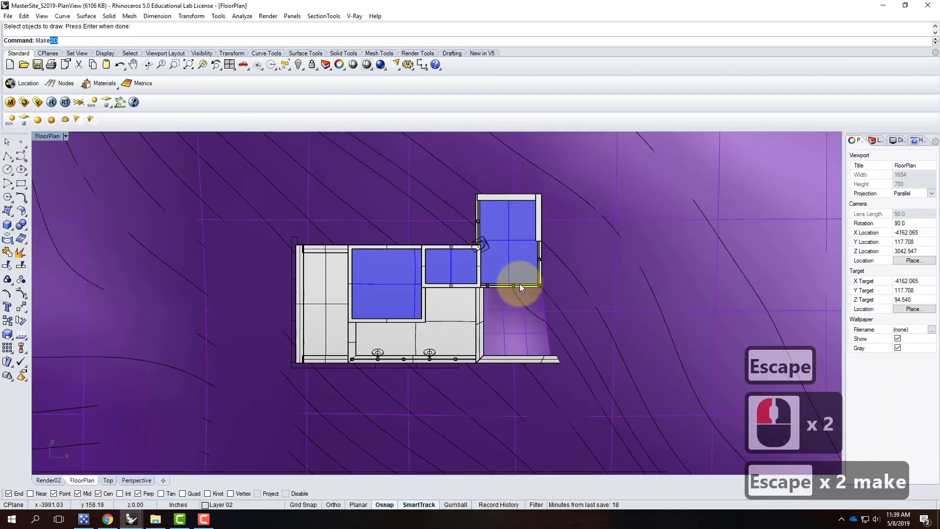
pyautogui.press('Return')
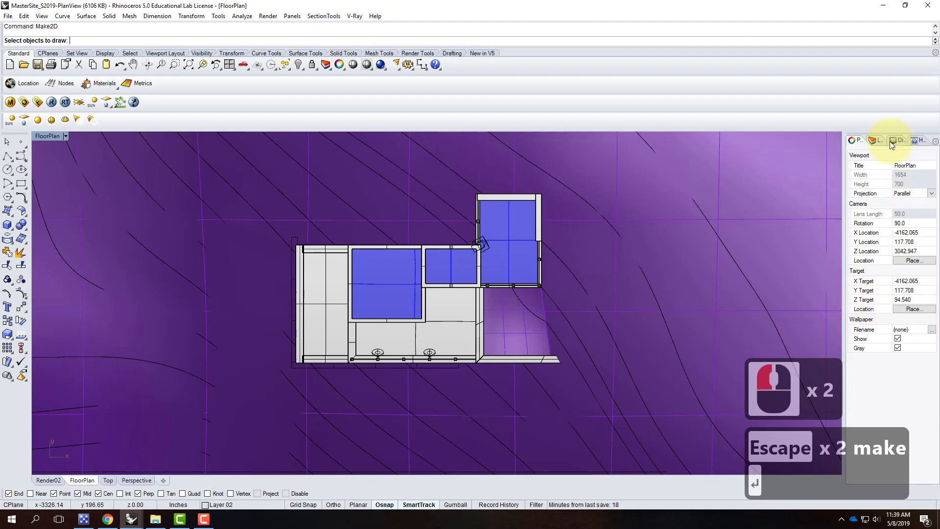
pyautogui.click(874, 140)
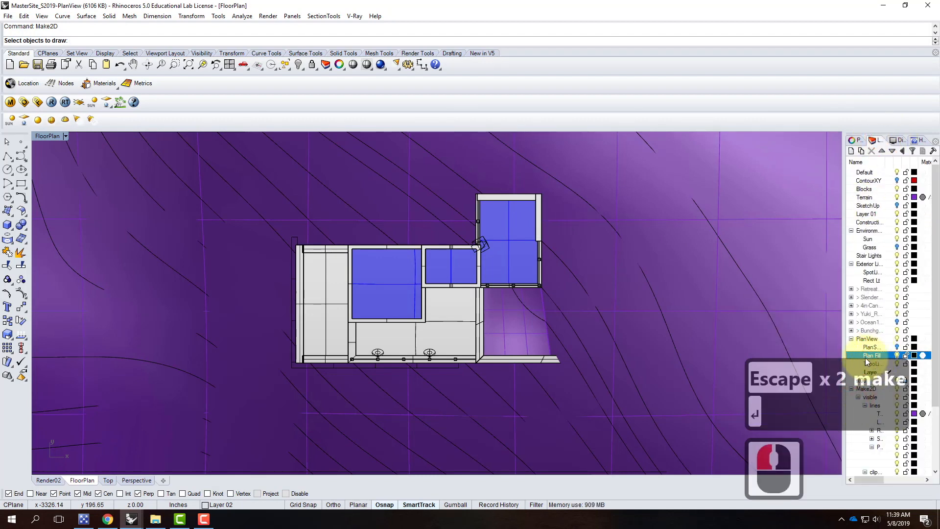
pyautogui.rightClick(874, 372)
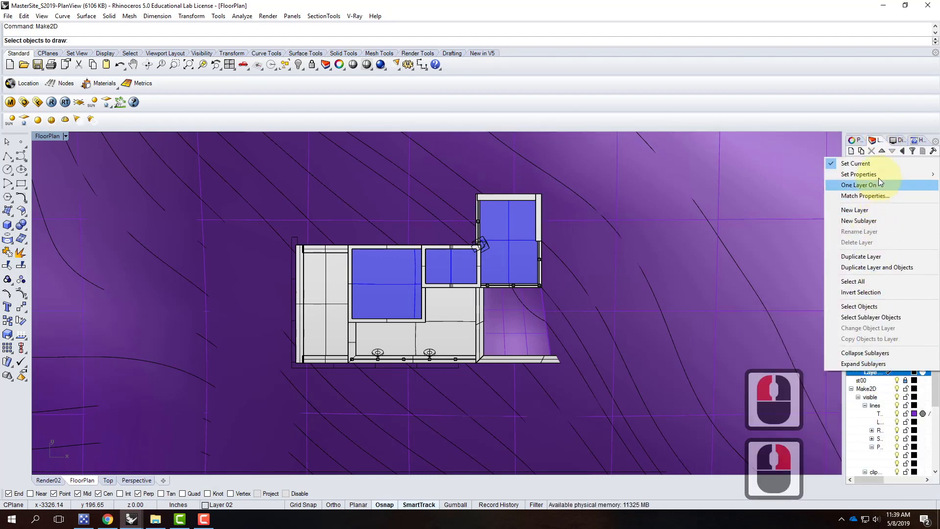
pyautogui.click(859, 307)
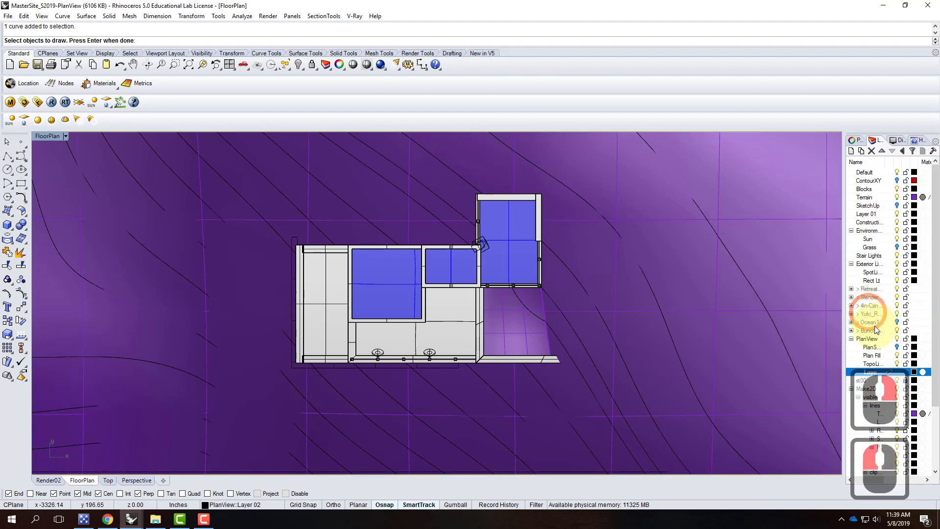
# - Add all topo lines layer curves to the Make2D selection and generate the drawing from the current view, maintaining source layers
pyautogui.rightClick(872, 365)
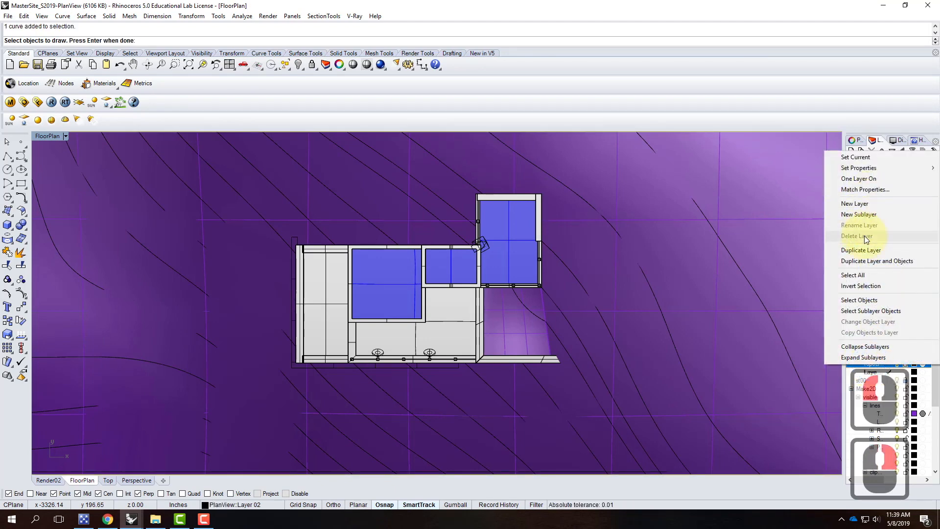
pyautogui.click(864, 300)
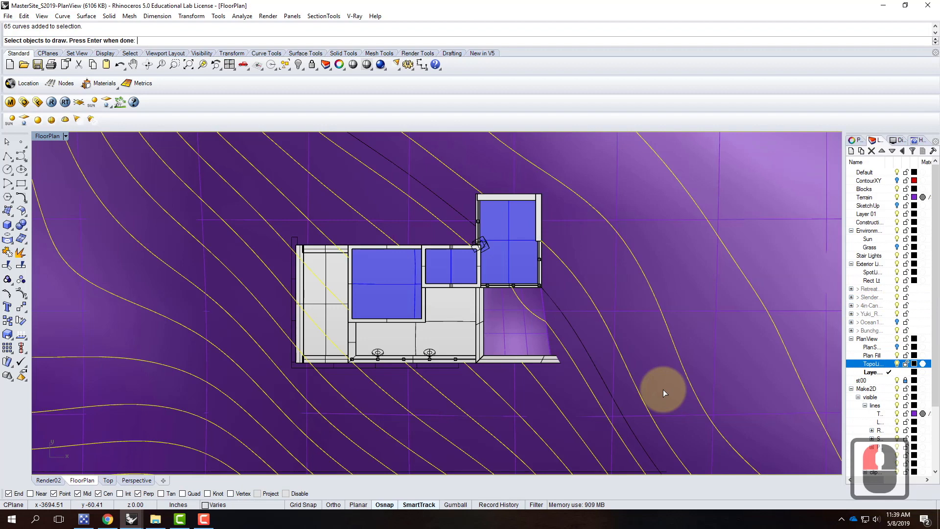
pyautogui.press('Return')
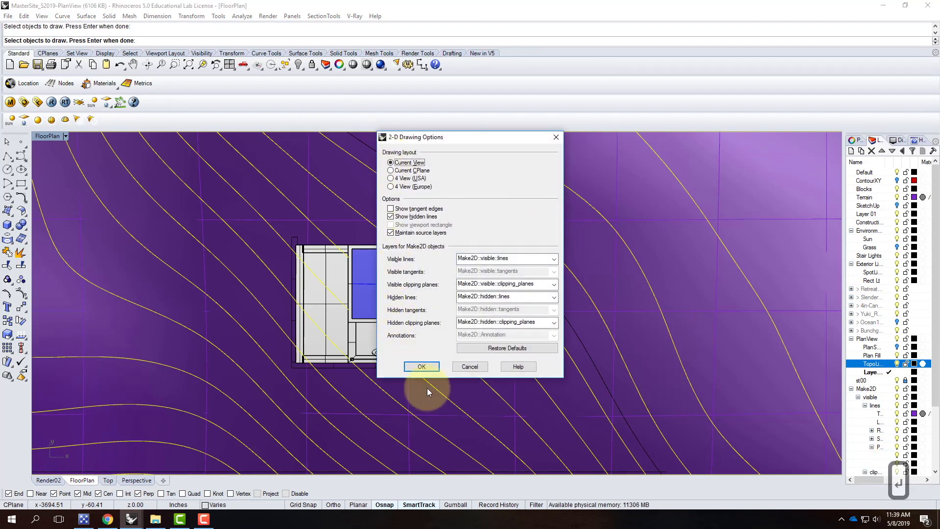
pyautogui.click(425, 370)
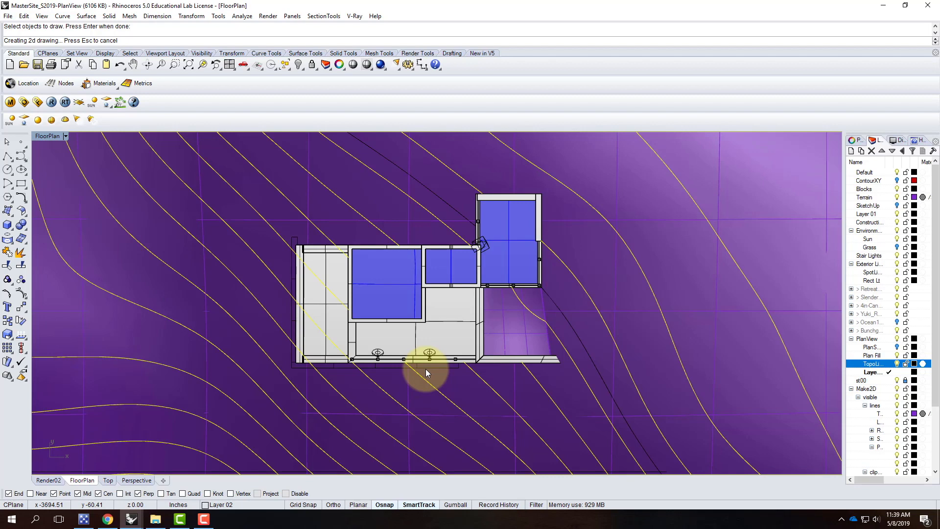
# - Maximize the Top viewport and trim the new Make2D topography lines that extend outside the small rectangular border
pyautogui.doubleClick(45, 136)
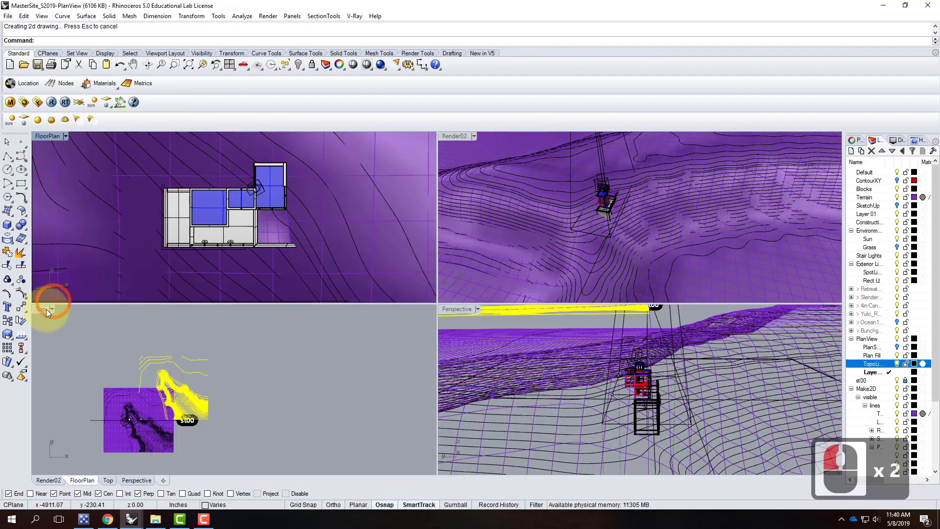
pyautogui.doubleClick(41, 311)
pyautogui.scroll(4, 300, 294)
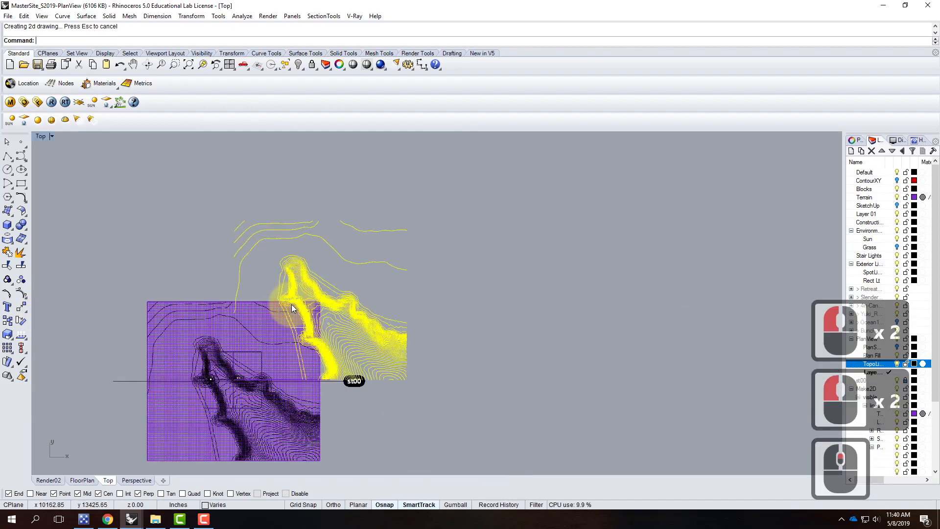
pyautogui.scroll(11, 301, 303)
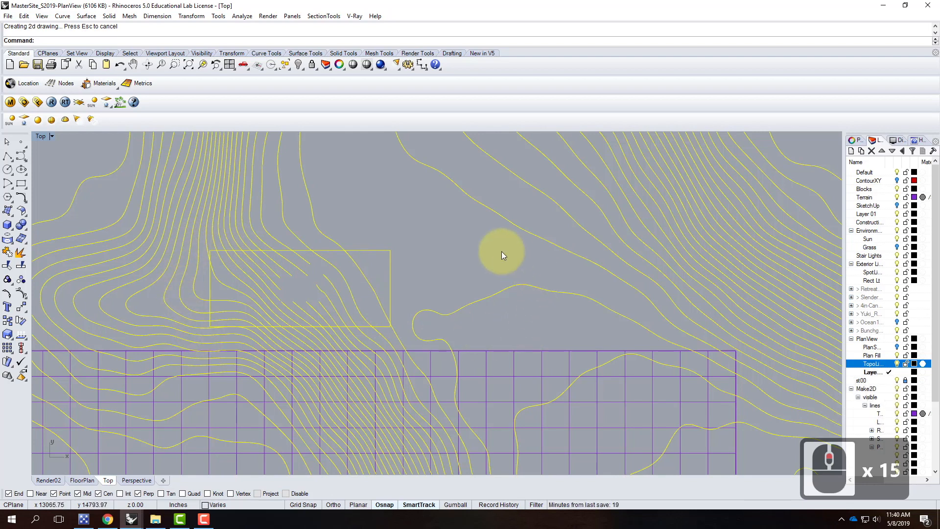
pyautogui.write('trim')
pyautogui.press('Return')
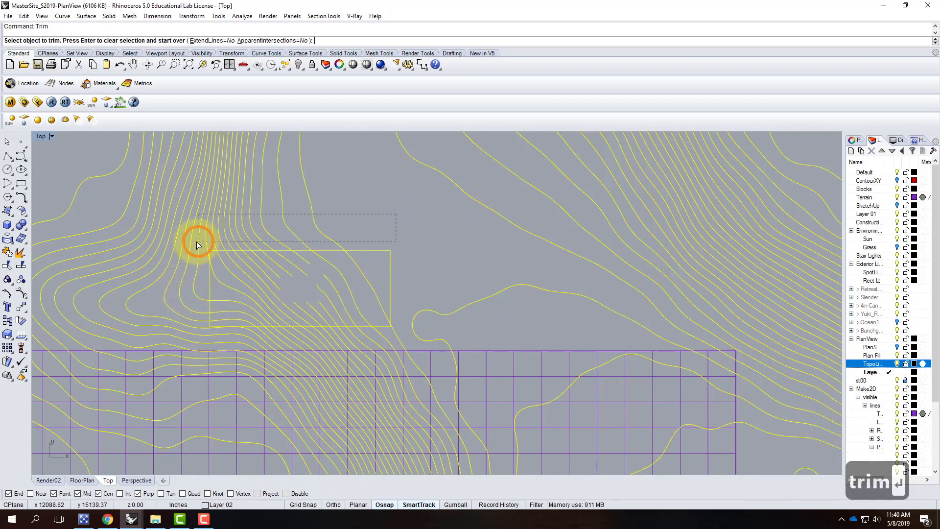
pyautogui.moveTo(192, 242); pyautogui.dragTo(192, 243)
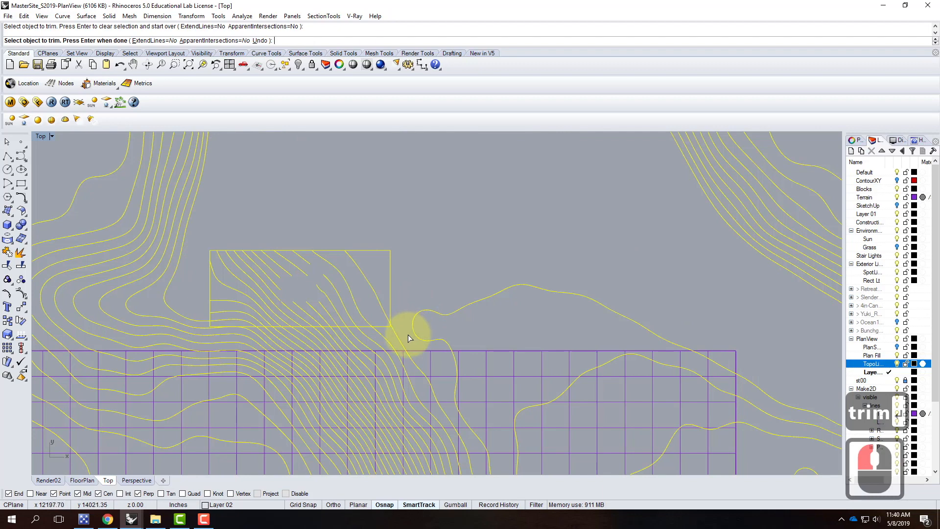
pyautogui.click(262, 331)
pyautogui.click(201, 337)
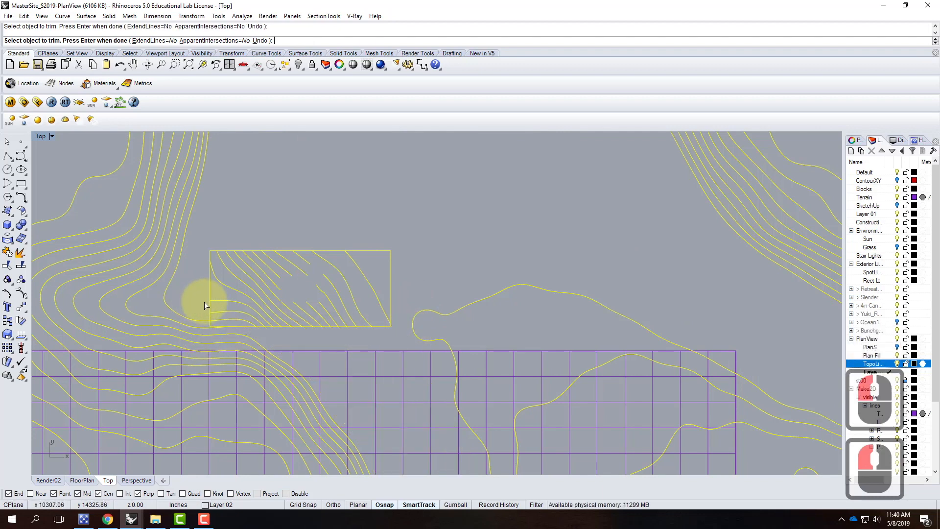
pyautogui.click(200, 304)
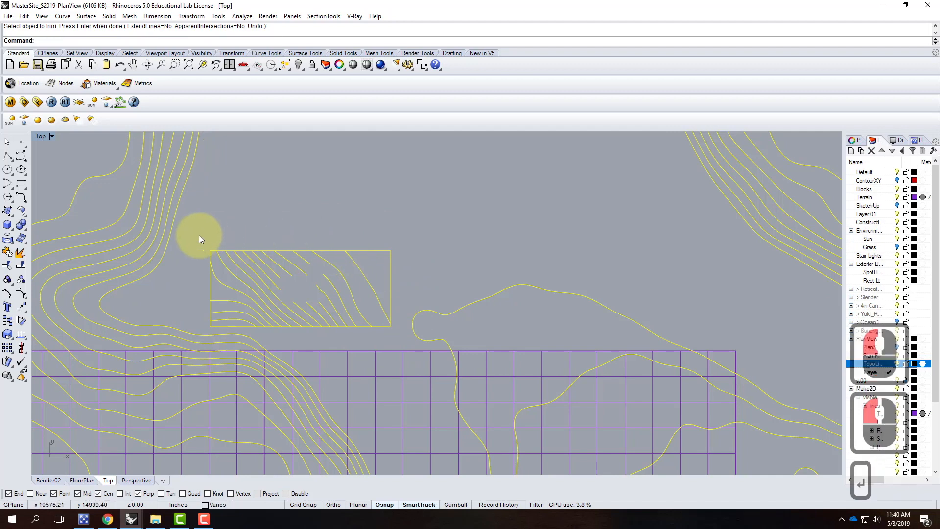
pyautogui.press('Return')
# - Move the trimmed topography lines, without the border rectangle, from the border's lower-left corner to 0,0,0
pyautogui.moveTo(198, 236); pyautogui.dragTo(398, 329)
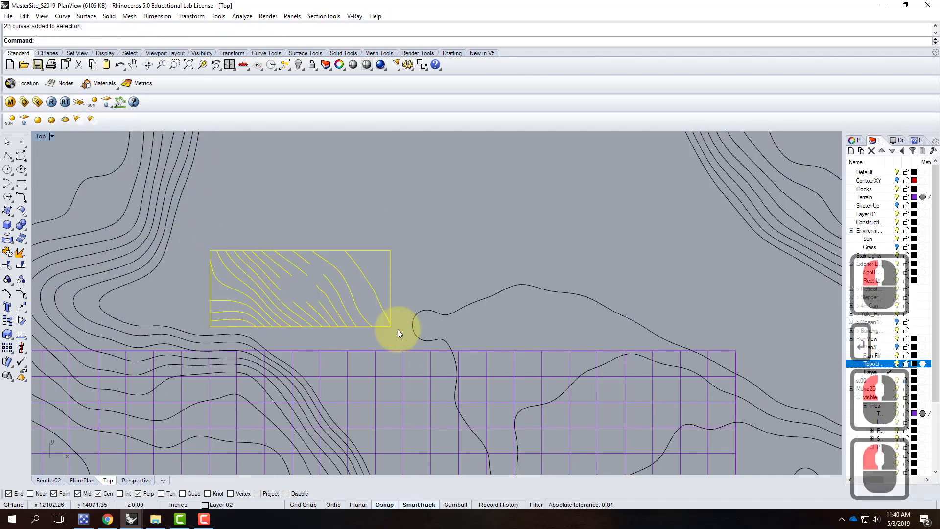
pyautogui.keyDown('ctrl'); pyautogui.click(393, 278); pyautogui.keyUp('ctrl')
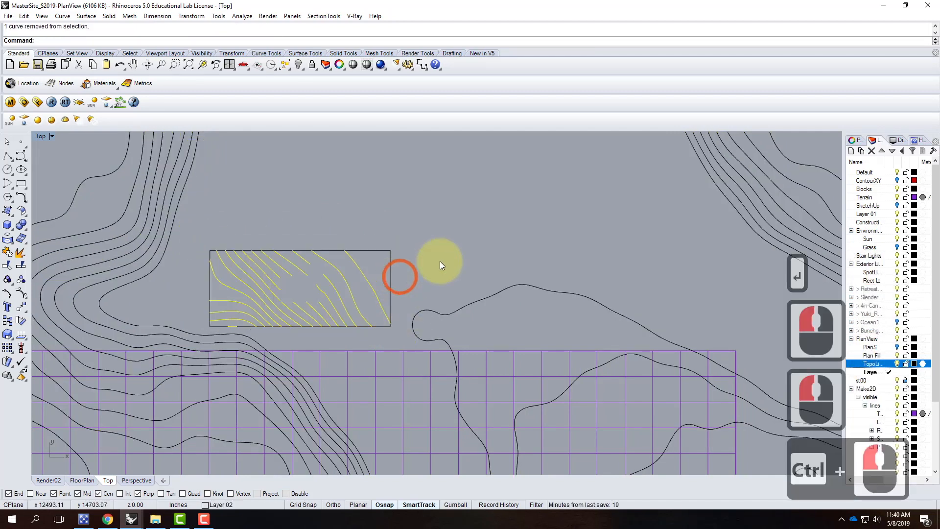
pyautogui.write('move')
pyautogui.press('Return')
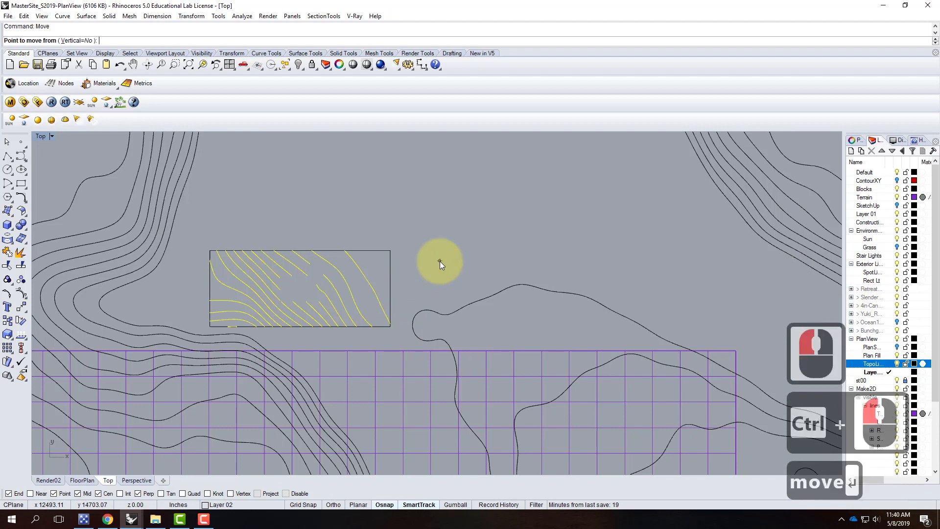
pyautogui.click(217, 331)
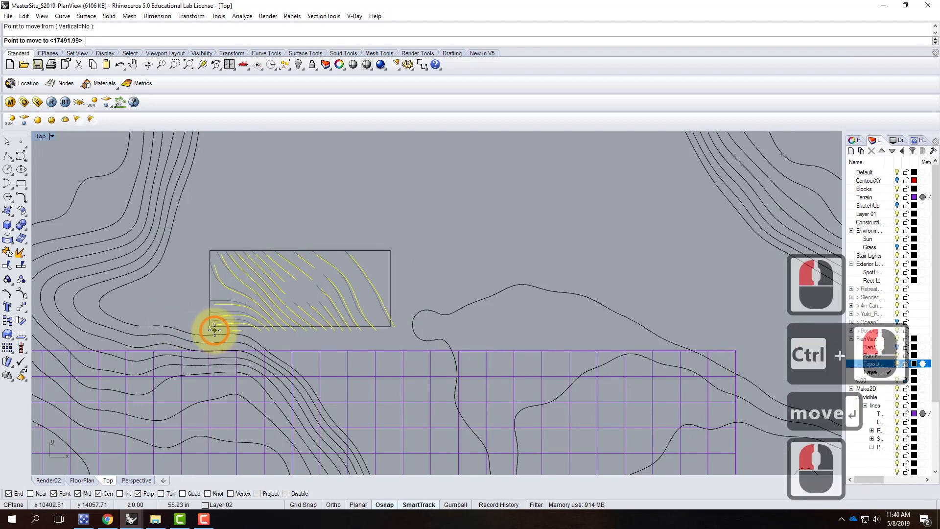
pyautogui.write('0,0,0')
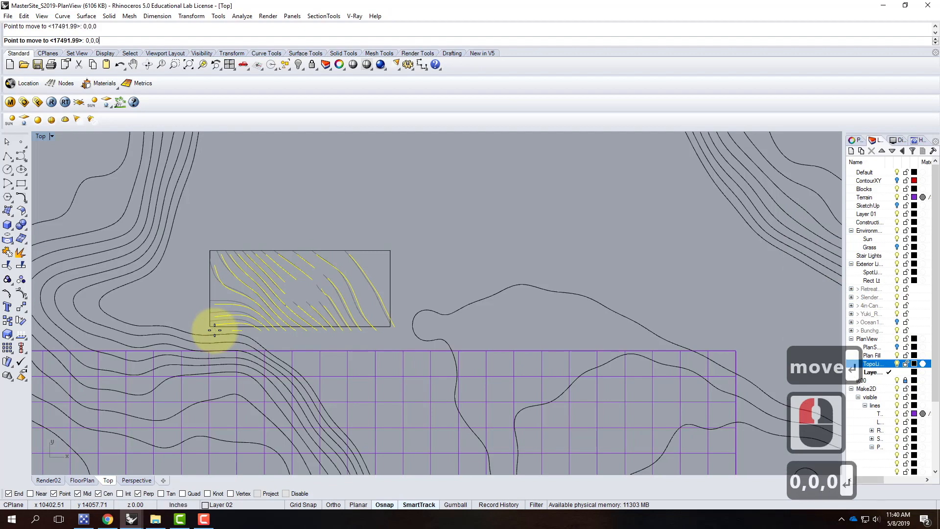
pyautogui.press('Return')
# - Examine how the moved topography lines align with the Make2D plan at the origin, and clear the selection
pyautogui.scroll(-20, 436, 225)
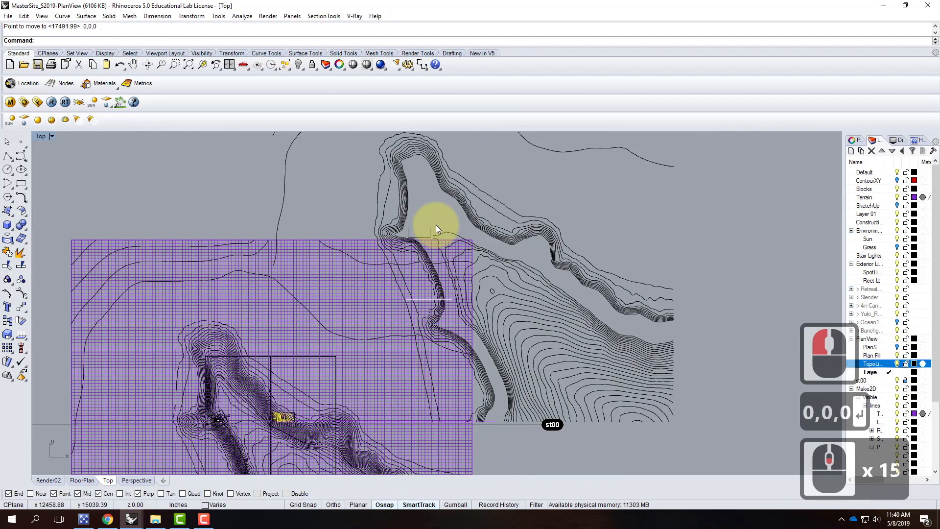
pyautogui.scroll(-5, 436, 225)
pyautogui.scroll(11, 393, 273)
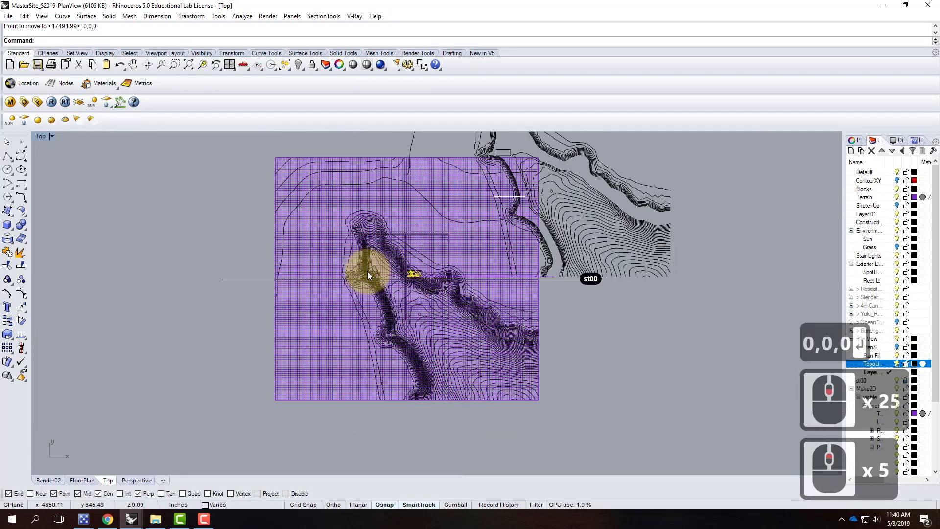
pyautogui.scroll(10, 369, 298)
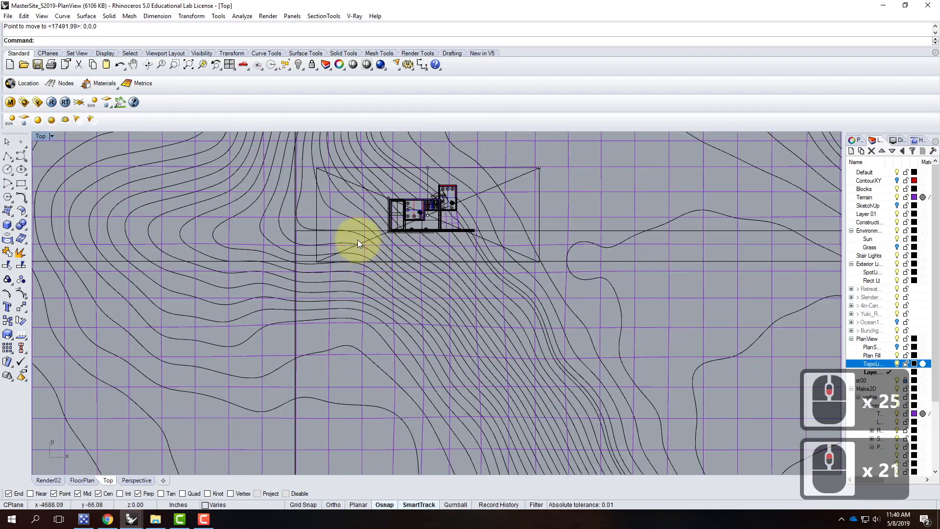
pyautogui.scroll(8, 378, 239)
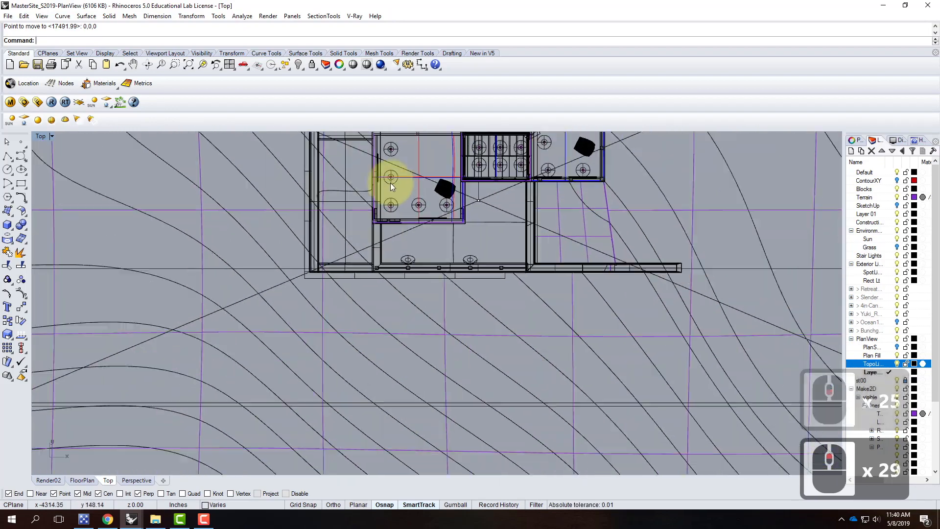
pyautogui.scroll(-4, 390, 183)
pyautogui.scroll(-20, 373, 269)
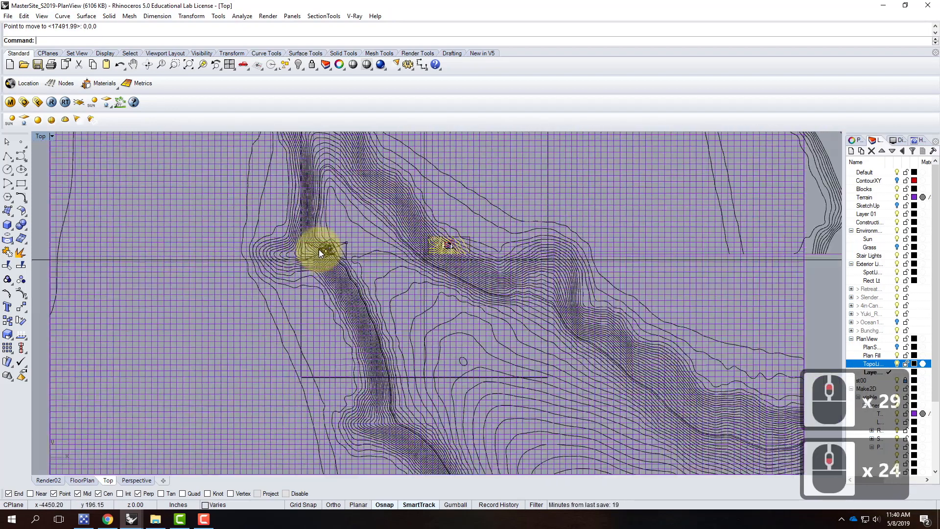
pyautogui.scroll(-3, 421, 252)
pyautogui.scroll(7, 407, 247)
pyautogui.press('Escape')
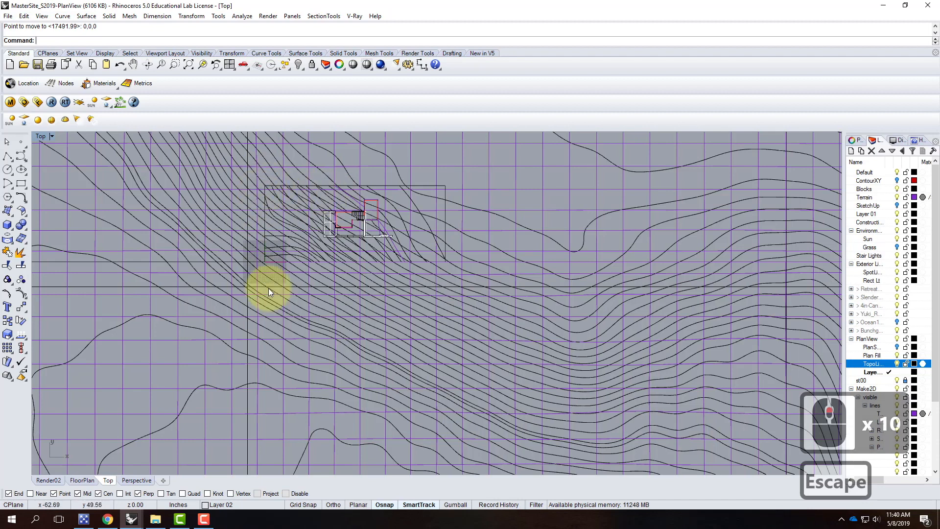
# - Select all objects on the Make2D sublayers, excluding the leftover topography curves away from the origin
pyautogui.rightClick(869, 390)
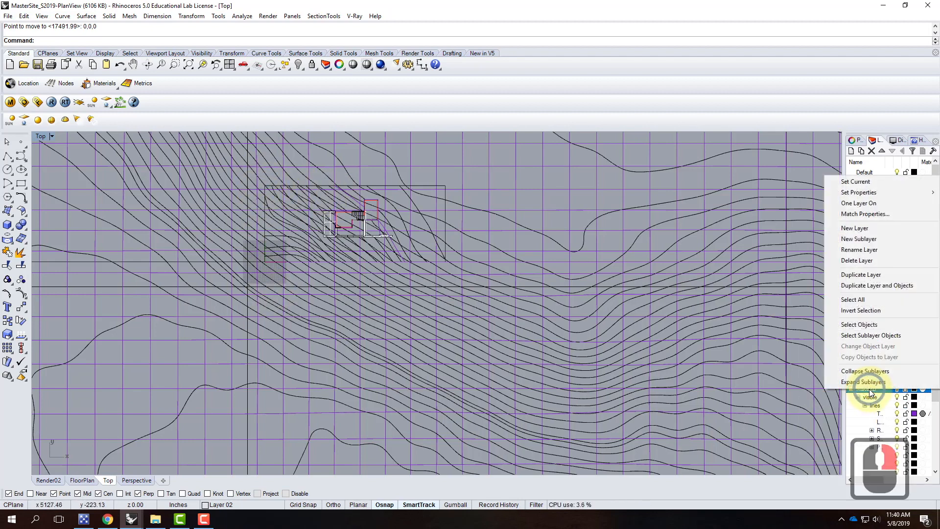
pyautogui.click(866, 336)
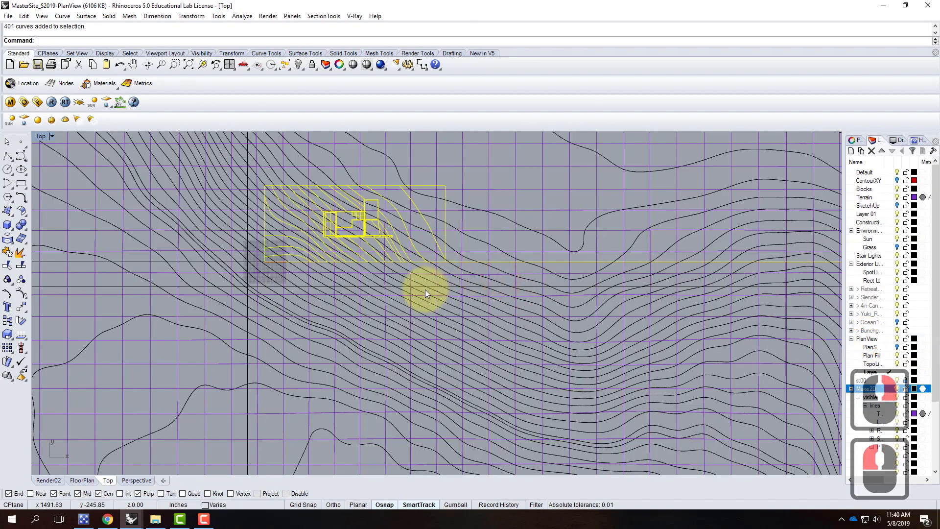
pyautogui.scroll(-16, 425, 290)
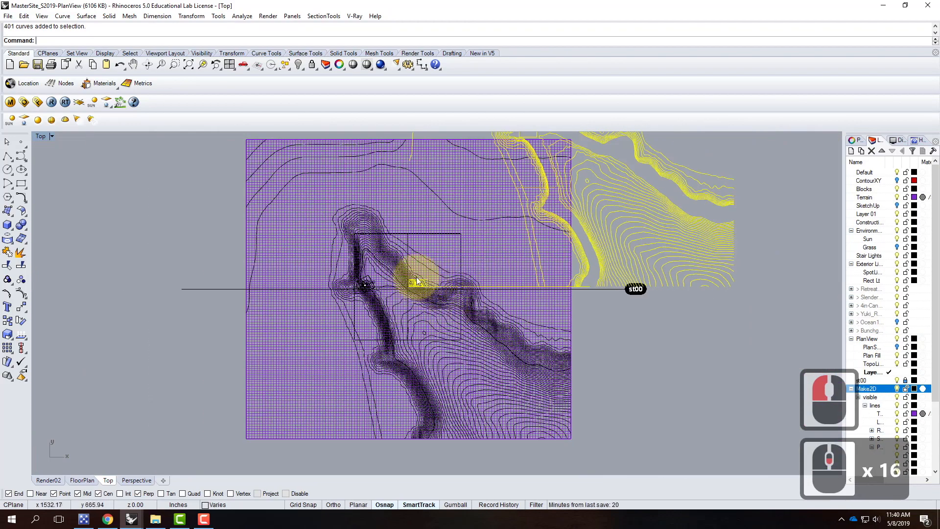
pyautogui.scroll(-4, 499, 337)
pyautogui.keyDown('ctrl'); pyautogui.moveTo(692, 345); pyautogui.dragTo(489, 148); pyautogui.keyUp('ctrl')
pyautogui.keyDown('ctrl'); pyautogui.moveTo(552, 143); pyautogui.dragTo(426, 216); pyautogui.keyUp('ctrl')
pyautogui.scroll(14, 456, 321)
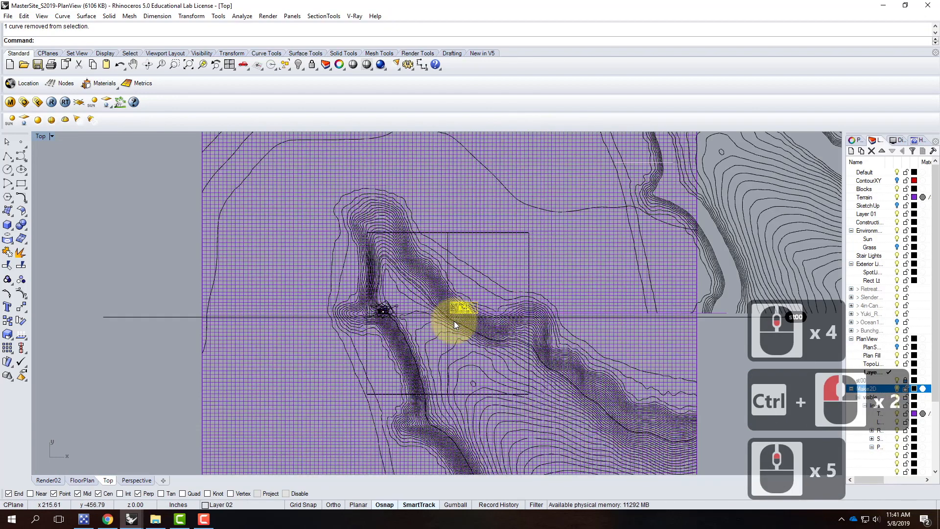
pyautogui.scroll(4, 566, 286)
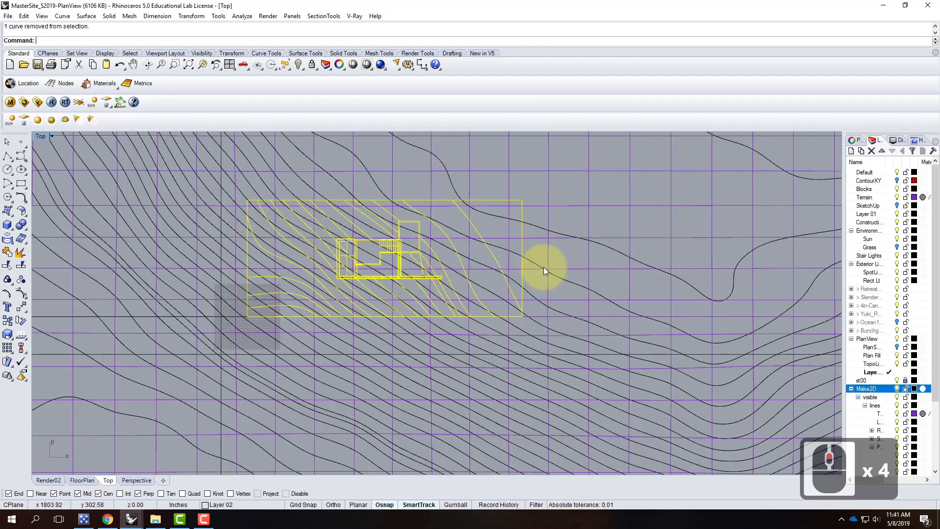
pyautogui.scroll(2, 529, 203)
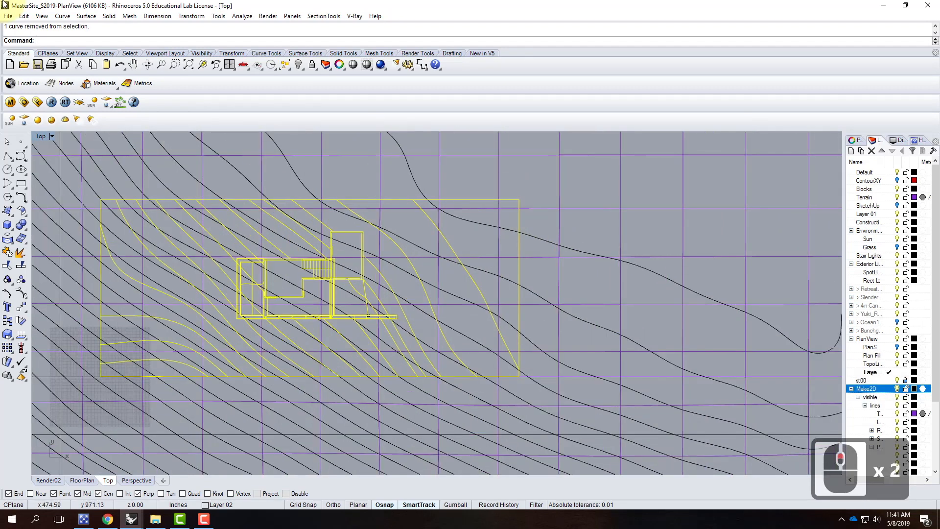
# - Start exporting the selected plan linework with Adobe Illustrator (*.ai) as the file type
pyautogui.click(8, 16)
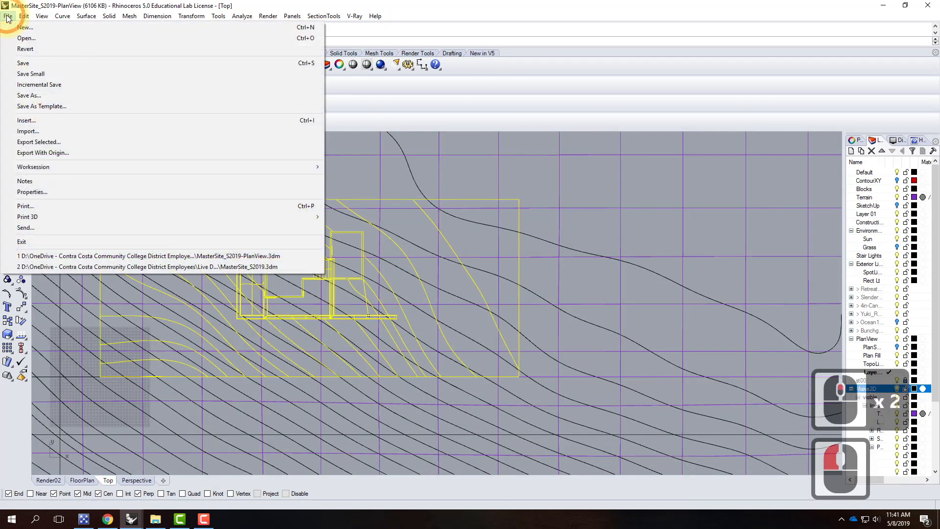
pyautogui.click(42, 140)
pyautogui.click(78, 248)
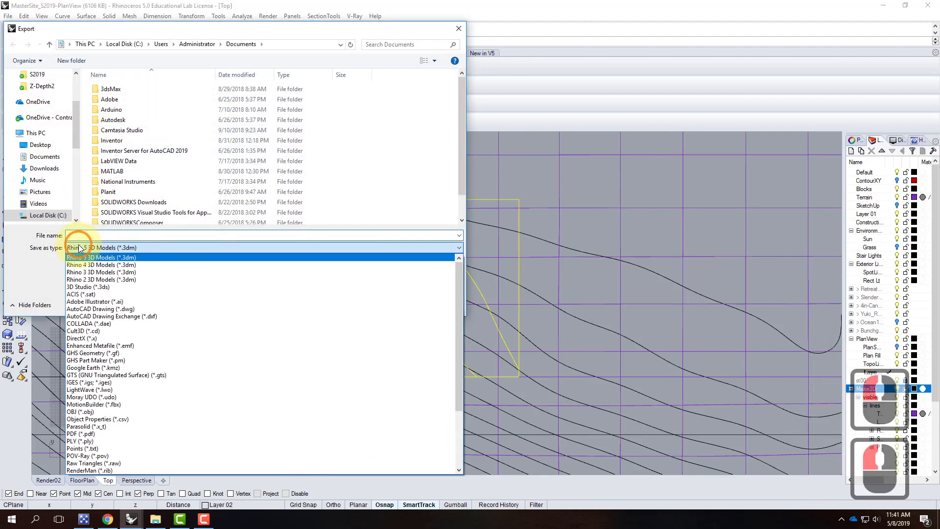
pyautogui.click(113, 302)
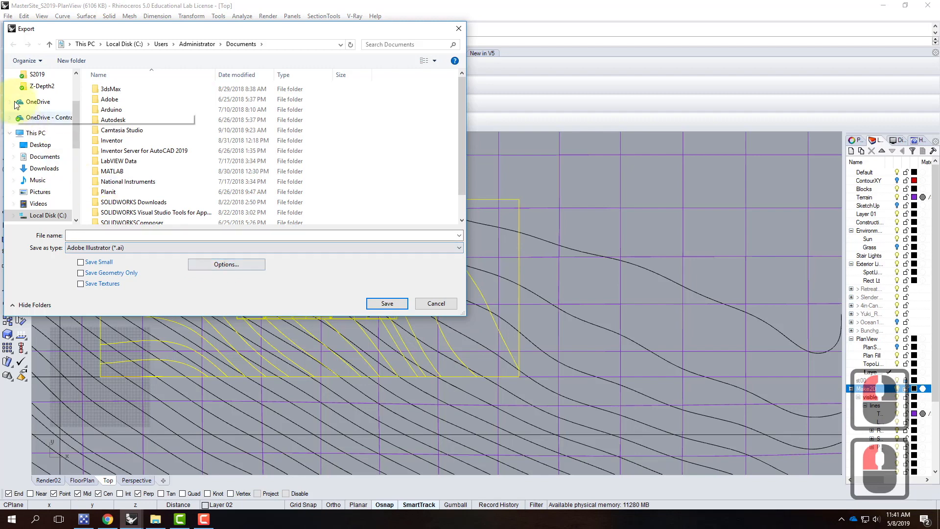
# - Choose the OneDrive folder Live Demonstrations > Live - A136 Exercises > Ex227 - Make2D + Plans as the export location
pyautogui.click(43, 119)
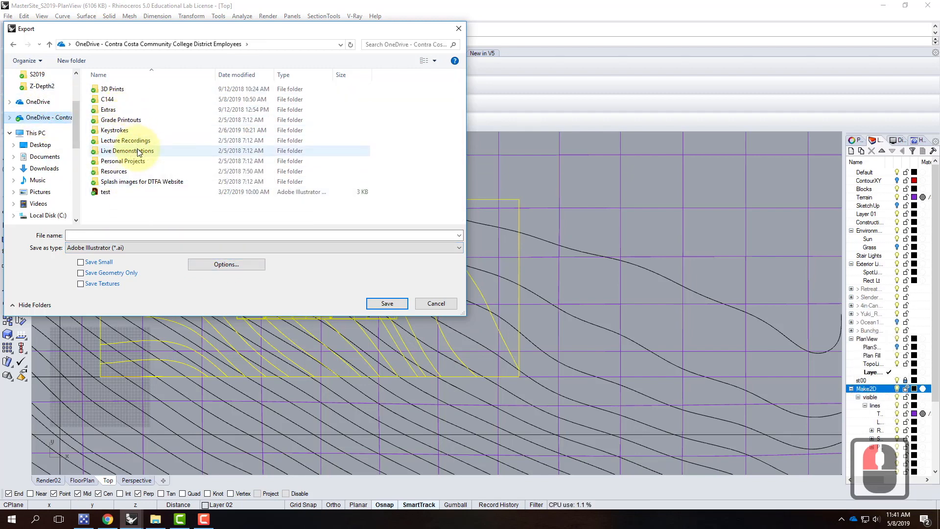
pyautogui.doubleClick(136, 150)
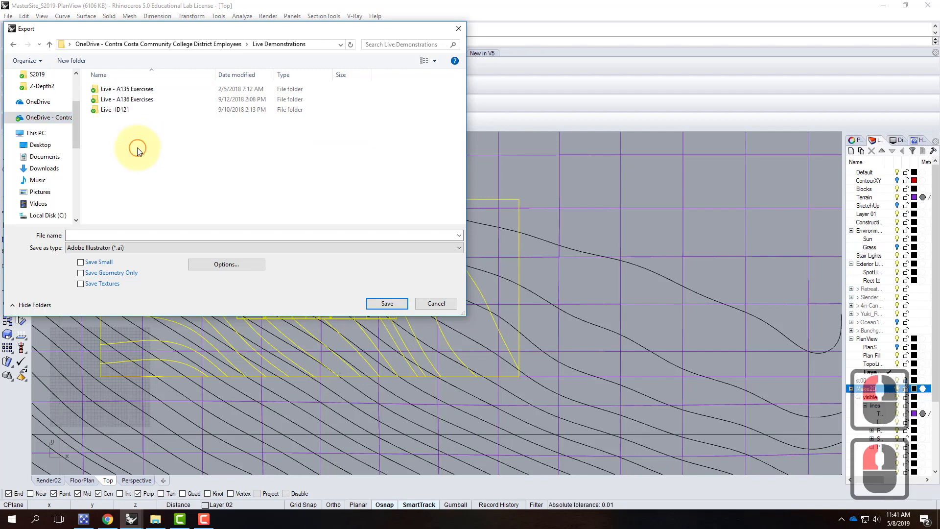
pyautogui.doubleClick(132, 99)
pyautogui.scroll(-5, 168, 195)
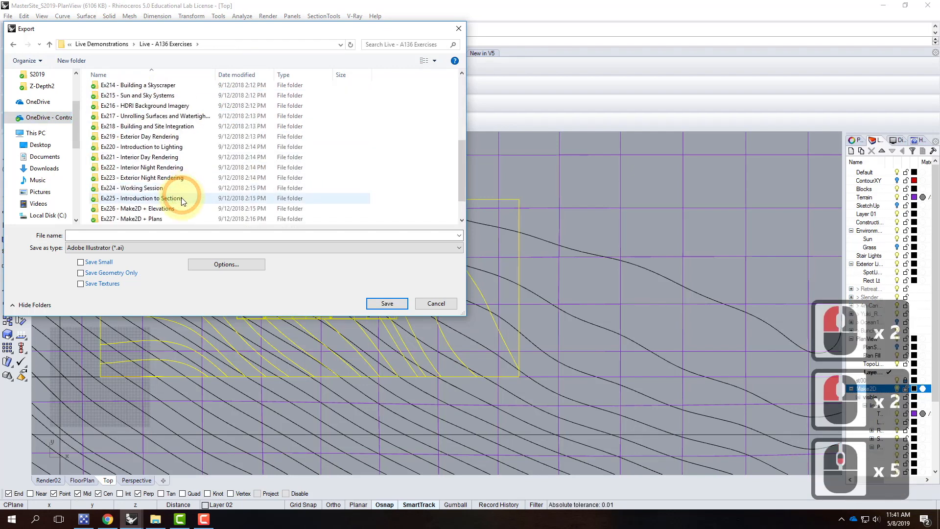
pyautogui.doubleClick(147, 219)
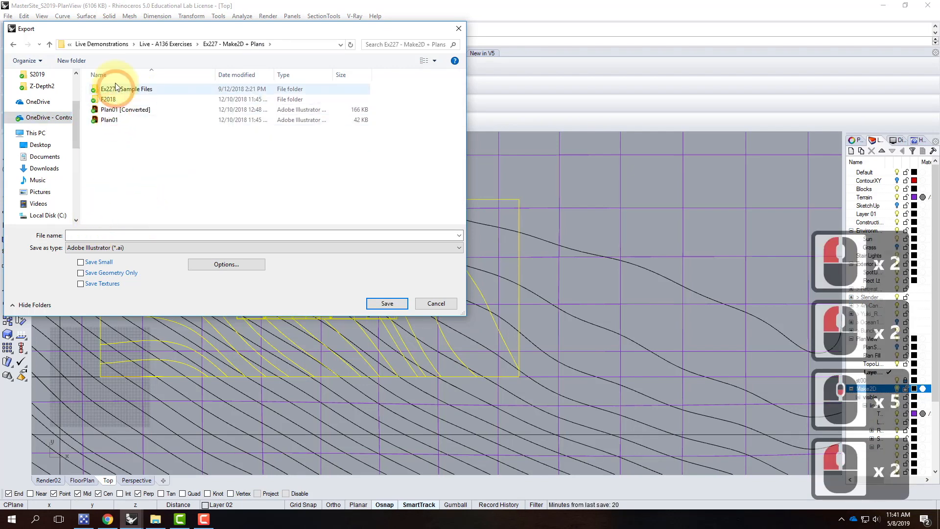
# - Create an S2019 subfolder in Ex227 - Make2D + Plans for the export and name the Illustrator file FloorPlan01
pyautogui.click(76, 61)
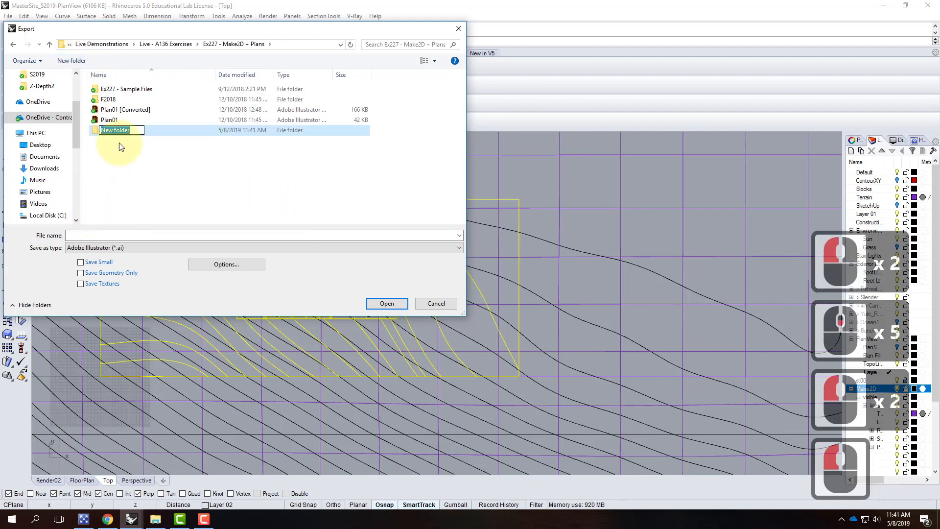
pyautogui.write('S2019')
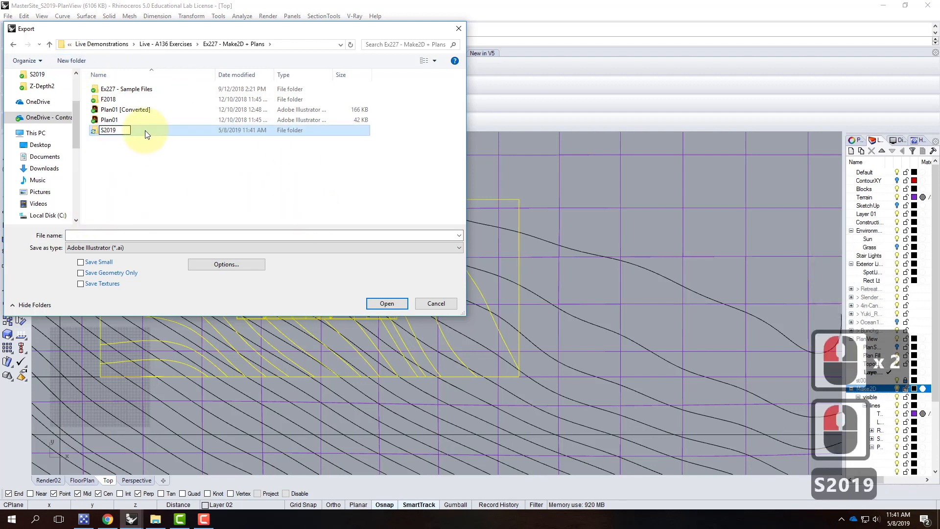
pyautogui.press('Return')
pyautogui.doubleClick(126, 109)
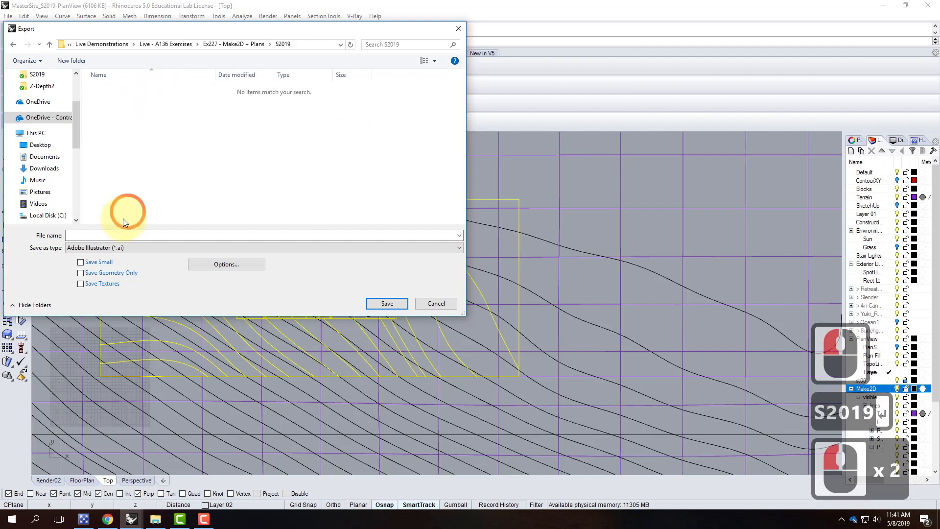
pyautogui.click(90, 234)
pyautogui.write('Flo')
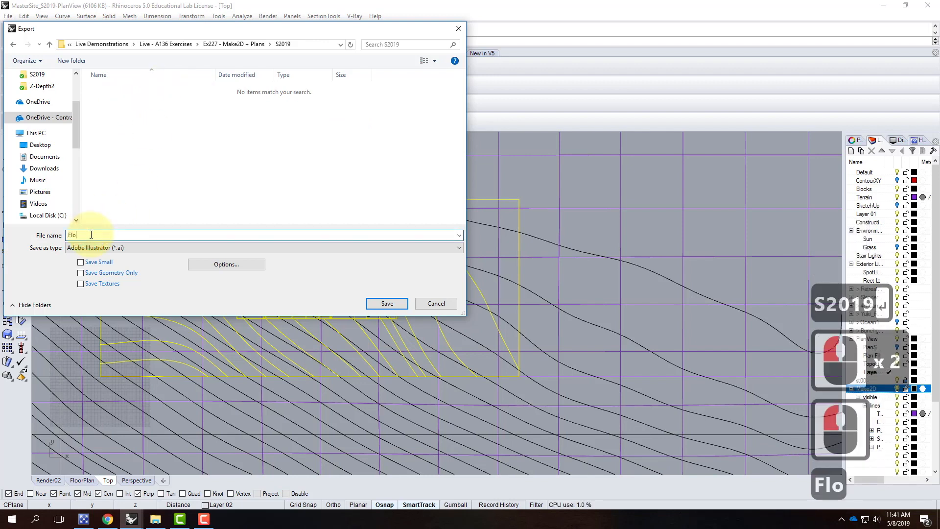
pyautogui.write('orPlan01')
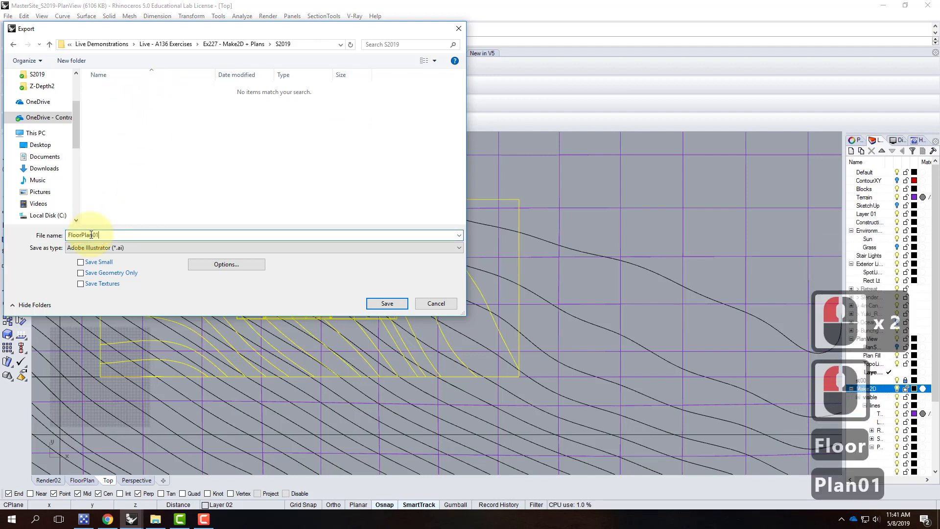
# - Set the AI export to preserve model scale at 48 inches = 1 inch and save the file
pyautogui.click(230, 263)
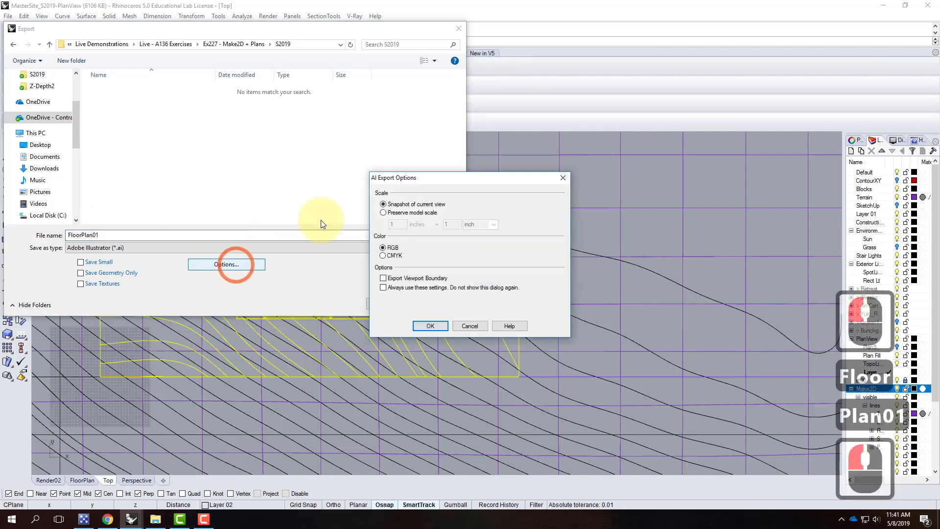
pyautogui.click(384, 212)
pyautogui.click(400, 225)
pyautogui.moveTo(400, 225); pyautogui.dragTo(368, 219)
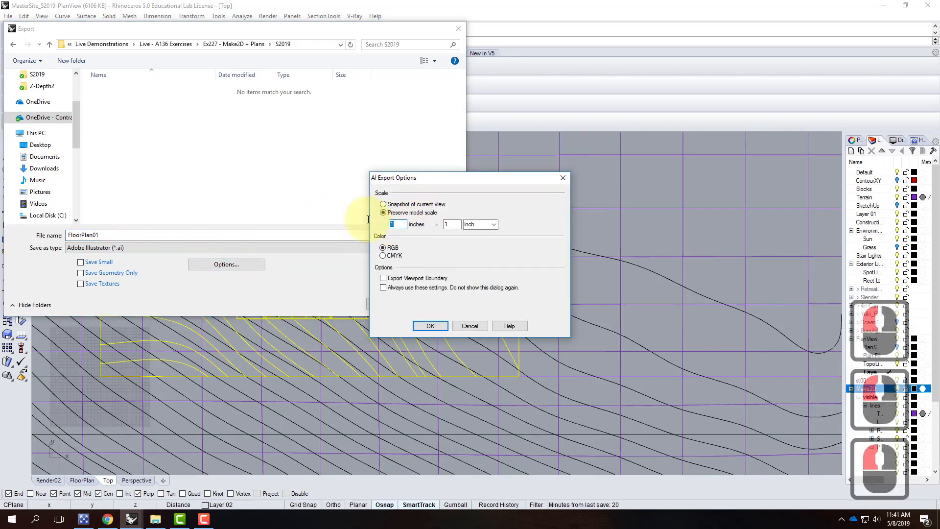
pyautogui.write('48')
pyautogui.click(457, 223)
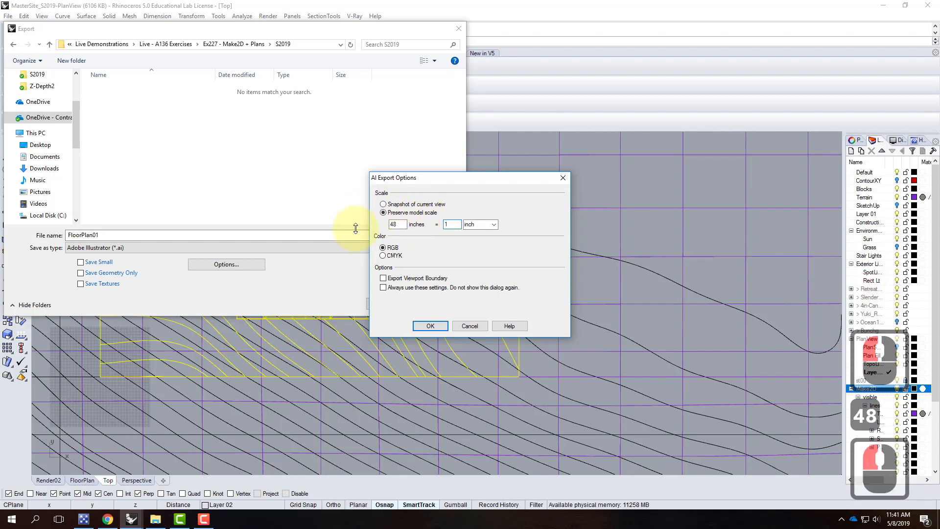
pyautogui.click(430, 326)
pyautogui.click(399, 302)
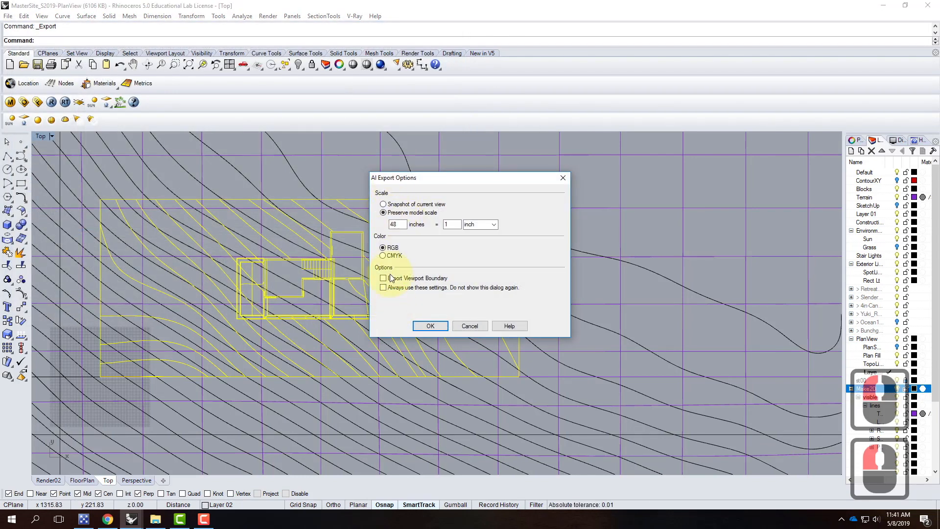
pyautogui.click(436, 325)
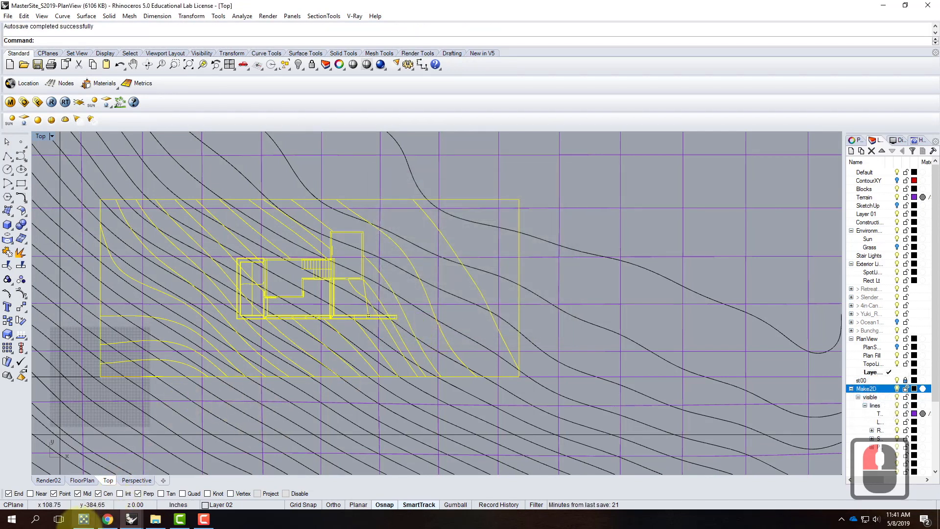
# - Open the exported FloorPlan01 file in Illustrator from the S2019 folder inside Ex227 - Make2D + Plans
pyautogui.click(156, 518)
pyautogui.click(485, 188)
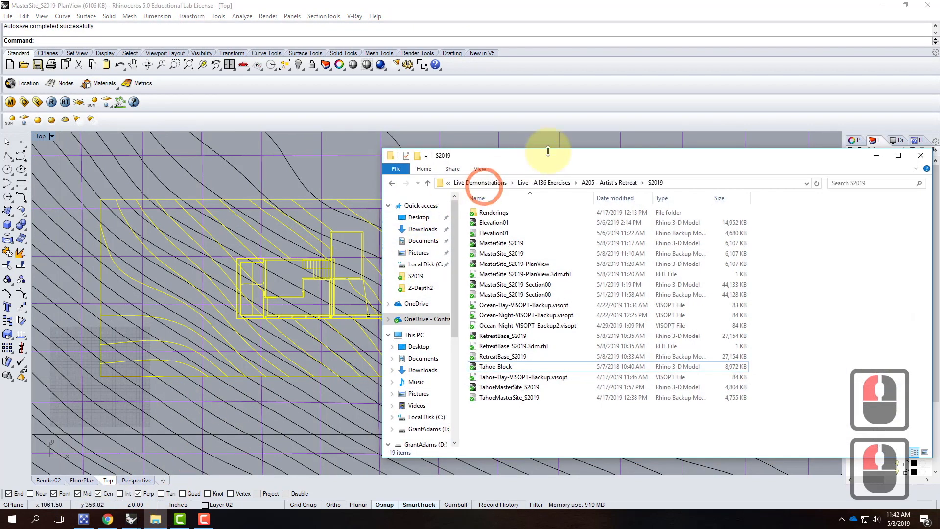
pyautogui.click(548, 183)
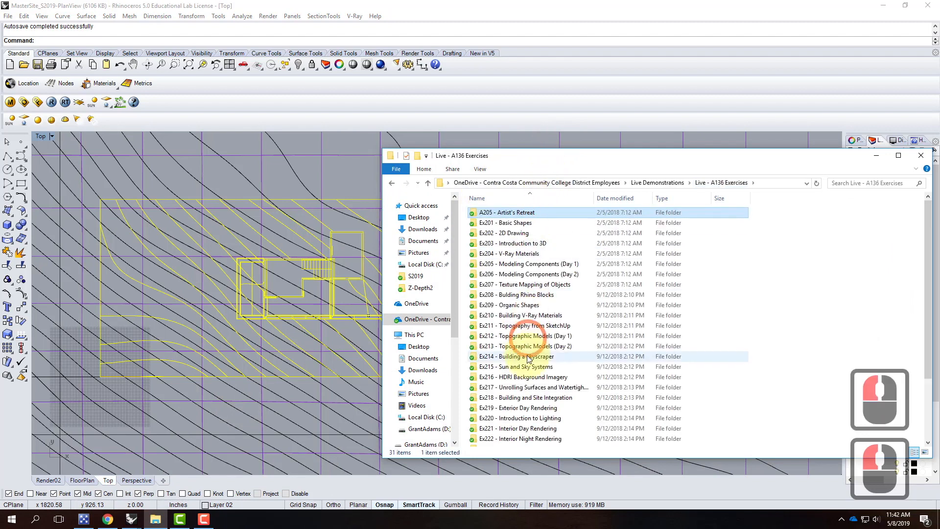
pyautogui.scroll(-10, 504, 372)
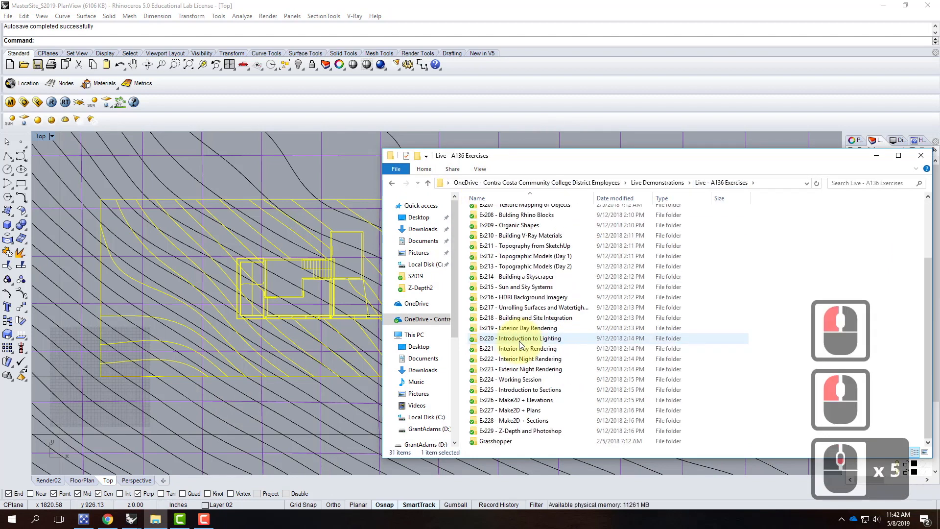
pyautogui.doubleClick(505, 410)
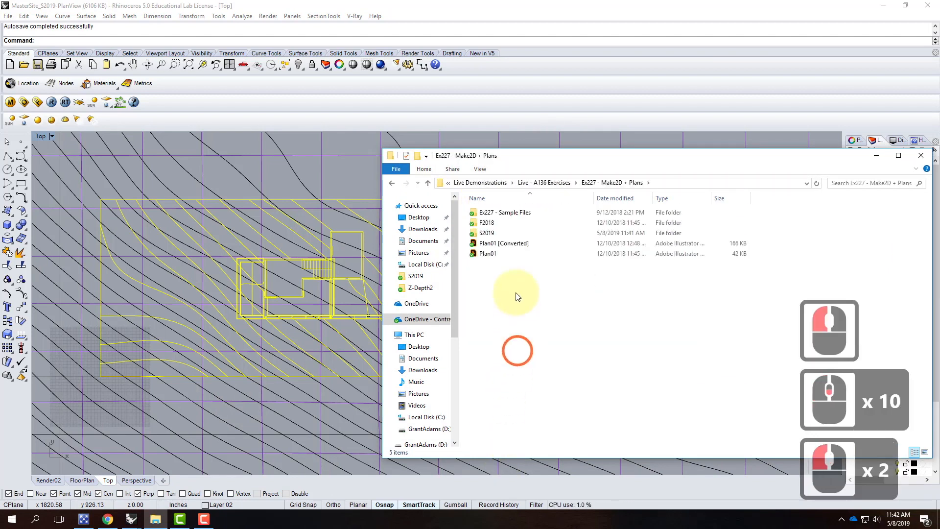
pyautogui.doubleClick(486, 233)
pyautogui.click(493, 214)
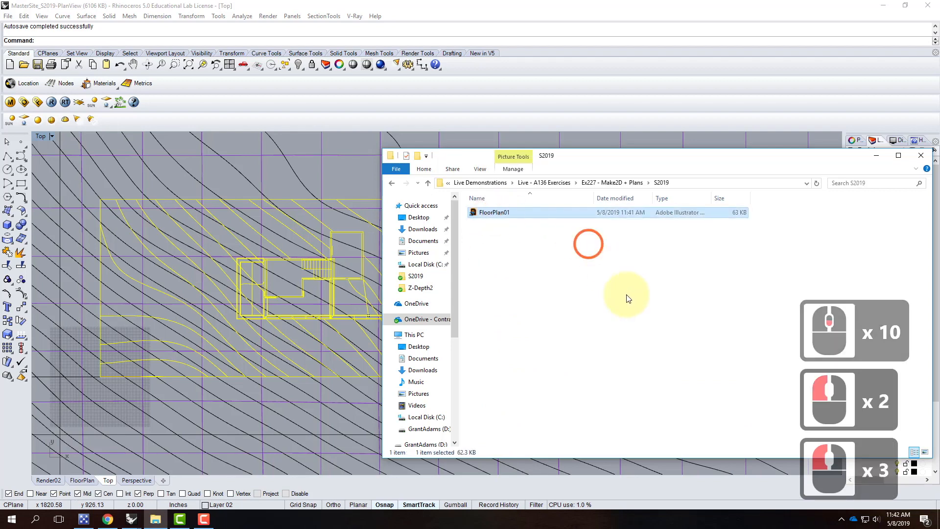
pyautogui.click(492, 211)
pyautogui.doubleClick(492, 211)
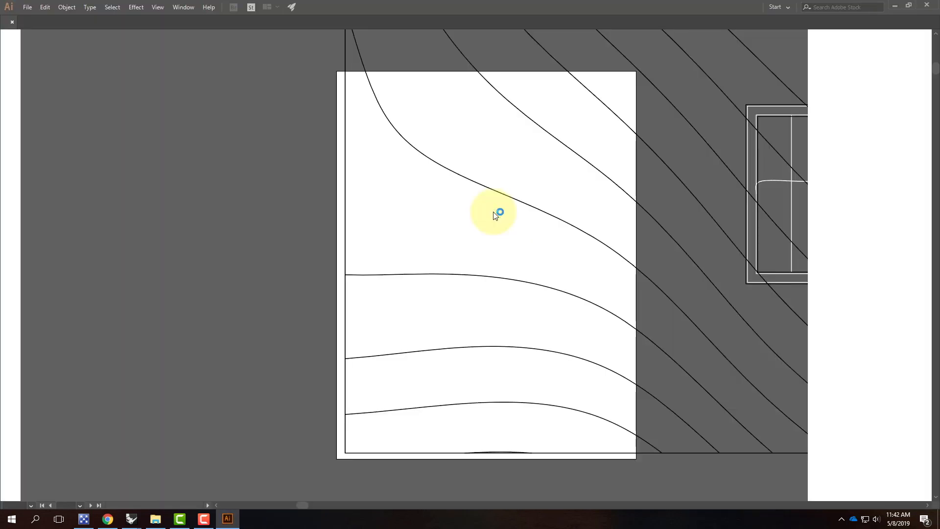
# - Resize the artboard to the drawing's rectangular site outline, about 2511 by 1060 pt
pyautogui.scroll(-4, 153, 325)
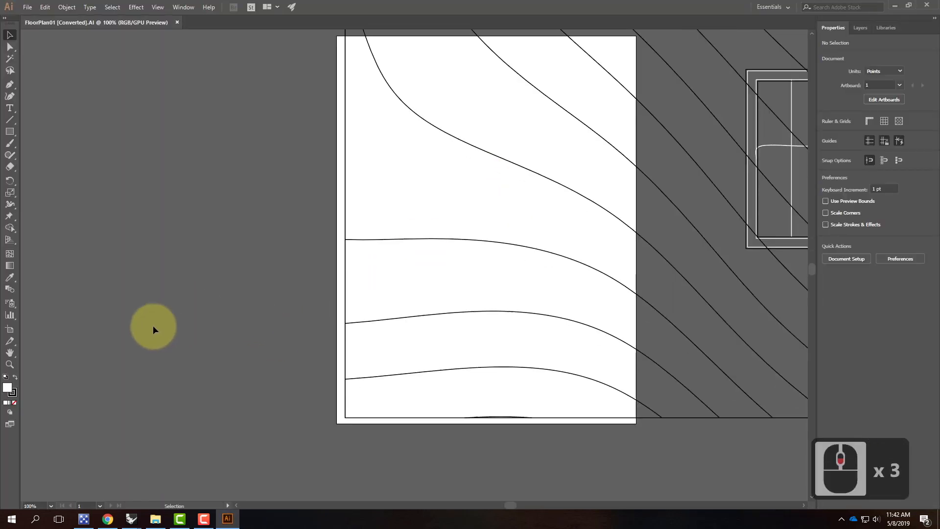
pyautogui.hotkey('ctrl', '-')
pyautogui.hotkey('ctrl', '-')
pyautogui.hotkey('ctrl', '-')
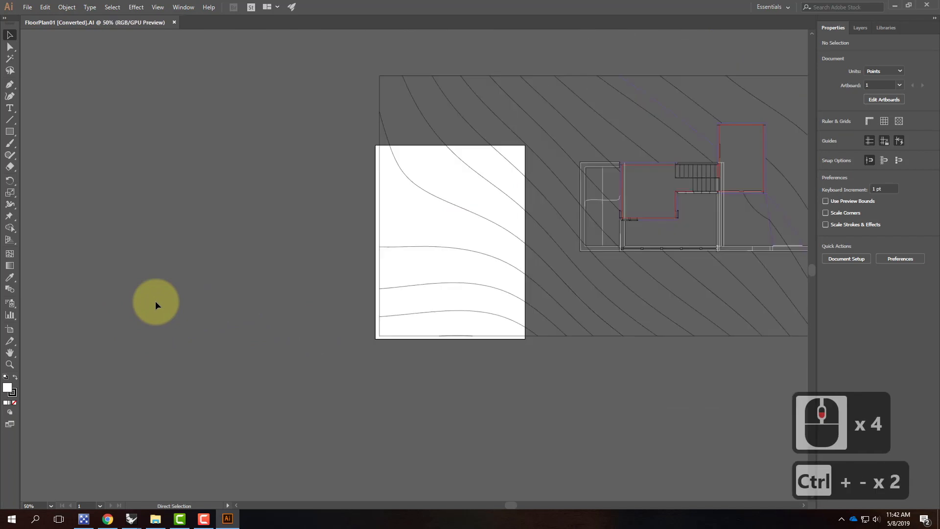
pyautogui.moveTo(483, 196); pyautogui.dragTo(256, 253)
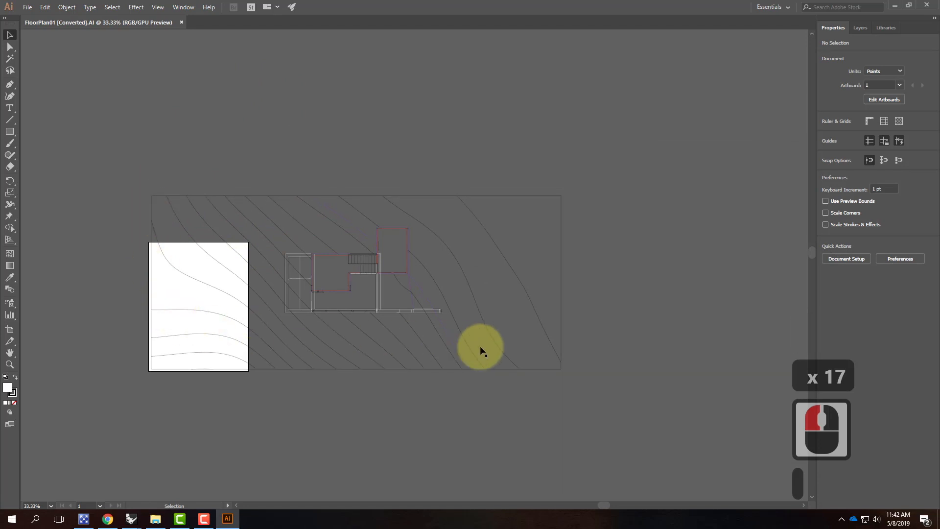
pyautogui.click(10, 331)
pyautogui.moveTo(147, 243); pyautogui.dragTo(151, 197)
pyautogui.moveTo(249, 372); pyautogui.dragTo(563, 370)
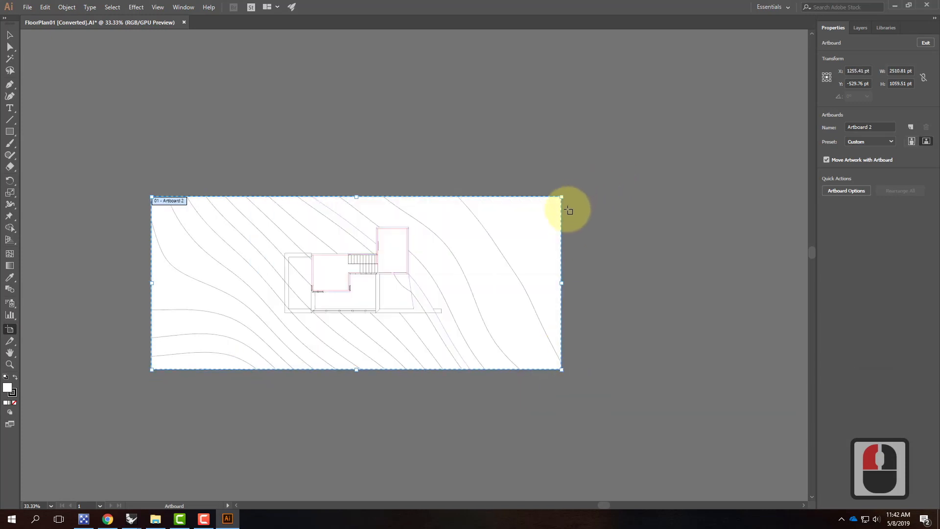
# - Snap the artboard's upper right corner to the site outline's corner, making the artboard about 1063 pt high
pyautogui.hotkey('ctrl', '=')
pyautogui.hotkey('ctrl', '=')
pyautogui.hotkey('ctrl', '=')
pyautogui.hotkey('ctrl', '=')
pyautogui.moveTo(568, 210); pyautogui.dragTo(63, 407)
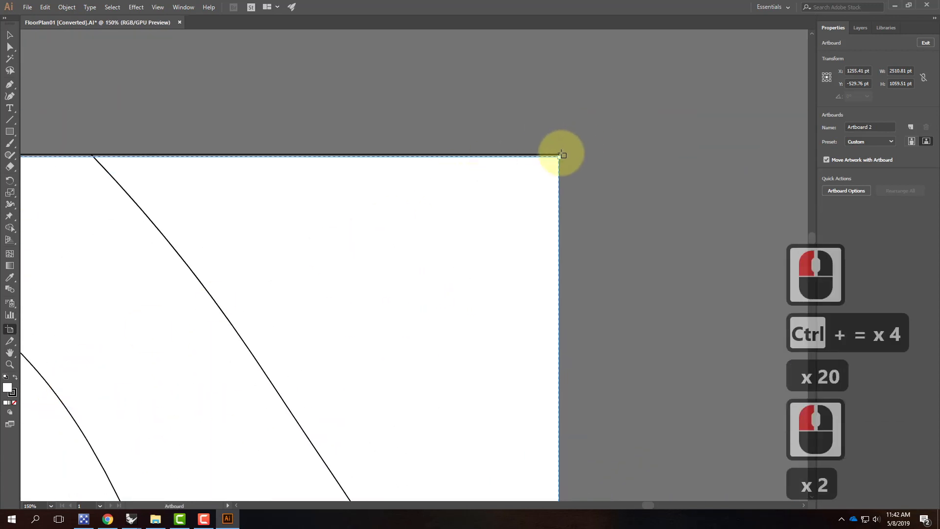
pyautogui.moveTo(560, 157); pyautogui.dragTo(556, 152)
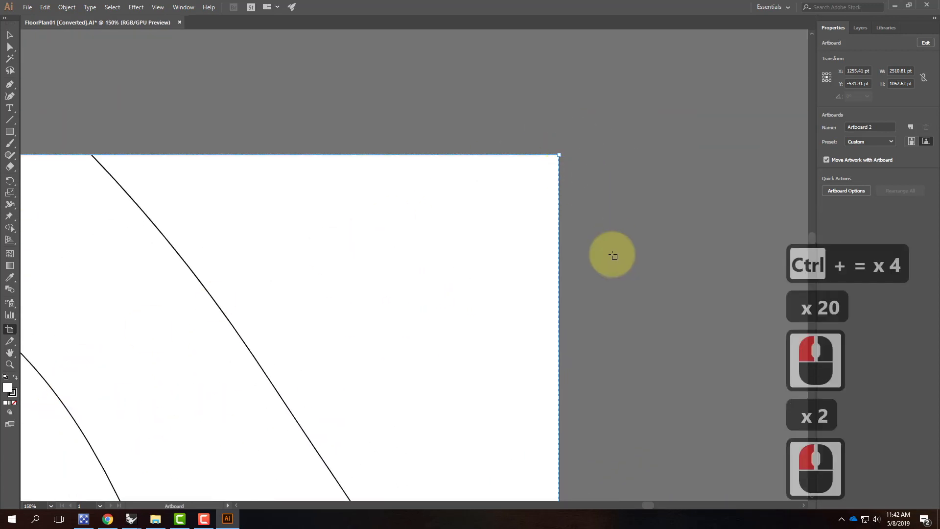
# - Check the artboard's remaining edges against the site outline, exit artboard editing and view the whole artboard
pyautogui.scroll(-4, 608, 231)
pyautogui.scroll(-20, 608, 232)
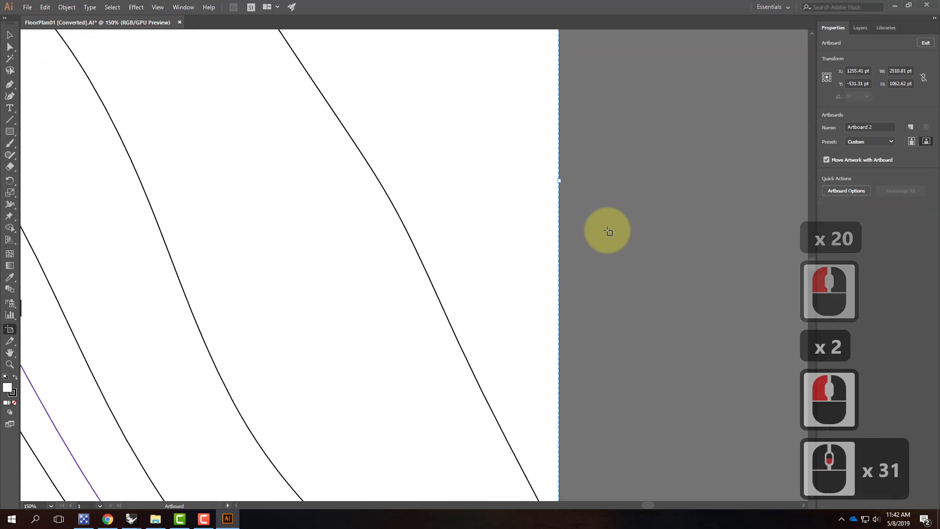
pyautogui.moveTo(234, 232); pyautogui.dragTo(585, 304)
pyautogui.moveTo(134, 253); pyautogui.dragTo(579, 287)
pyautogui.moveTo(79, 243); pyautogui.dragTo(512, 277)
pyautogui.moveTo(308, 235); pyautogui.dragTo(582, 249)
pyautogui.moveTo(528, 130); pyautogui.dragTo(359, 241)
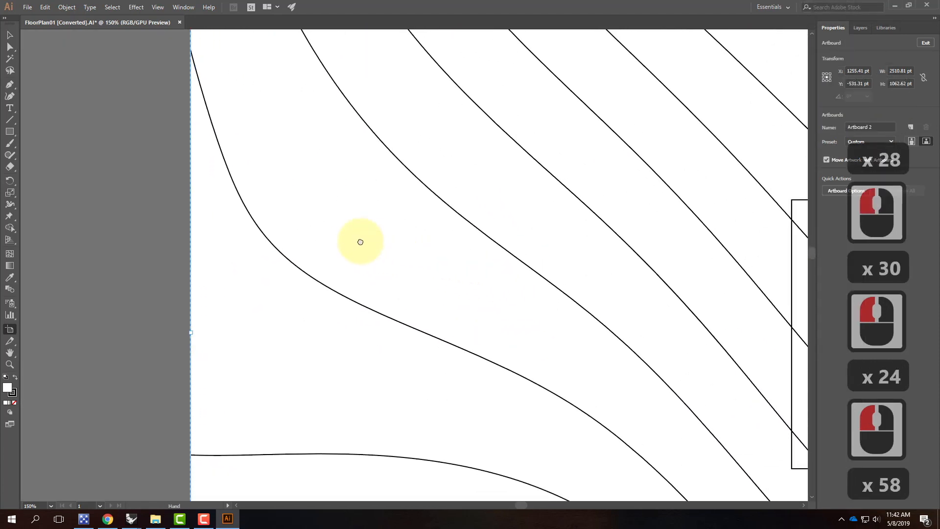
pyautogui.click(9, 37)
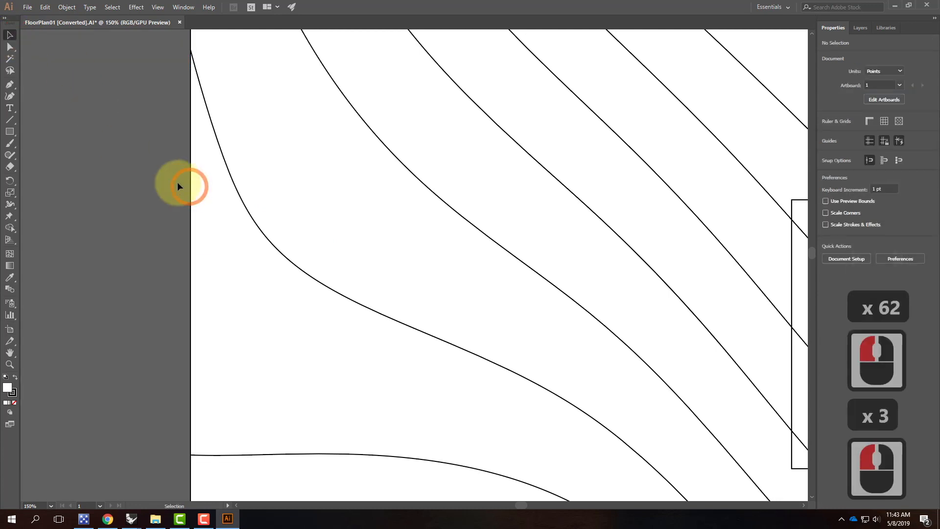
pyautogui.hotkey('ctrl', '0')
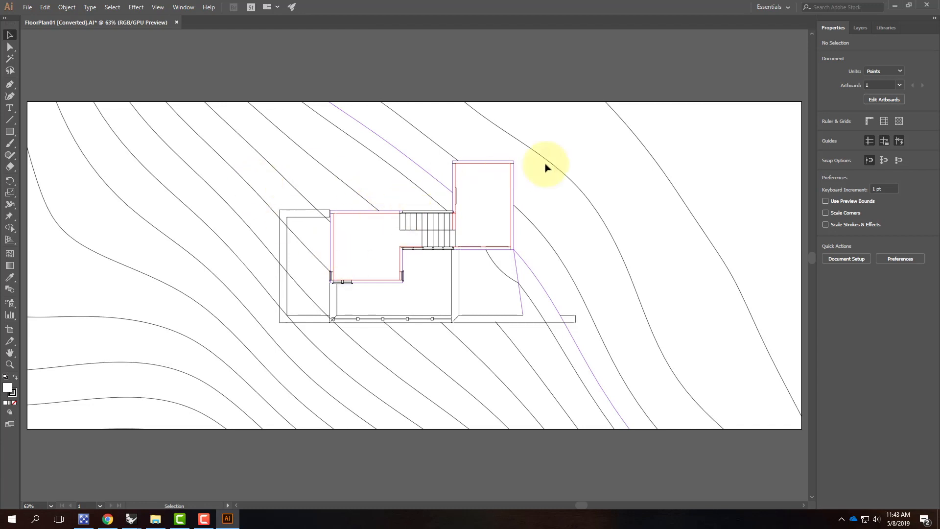
# - Create a new layer named Visible above the Make2D layers
pyautogui.click(867, 28)
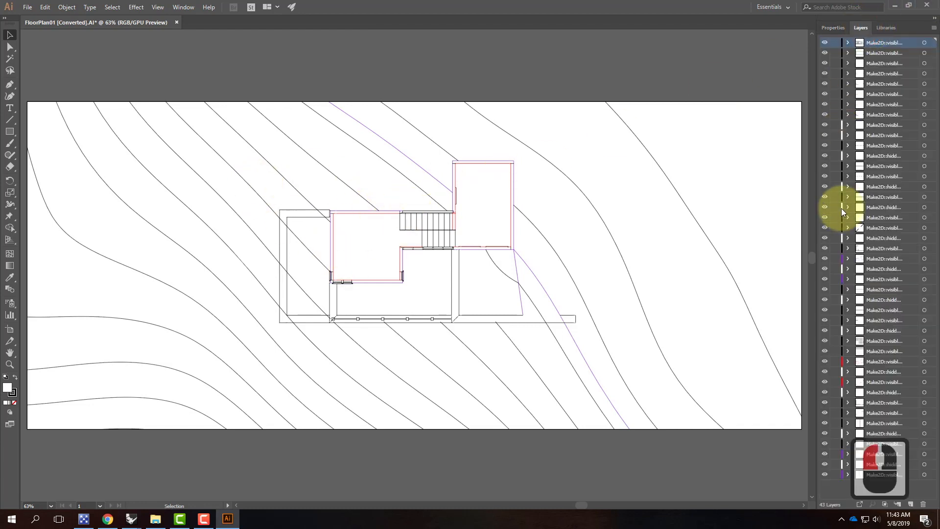
pyautogui.scroll(-5, 842, 199)
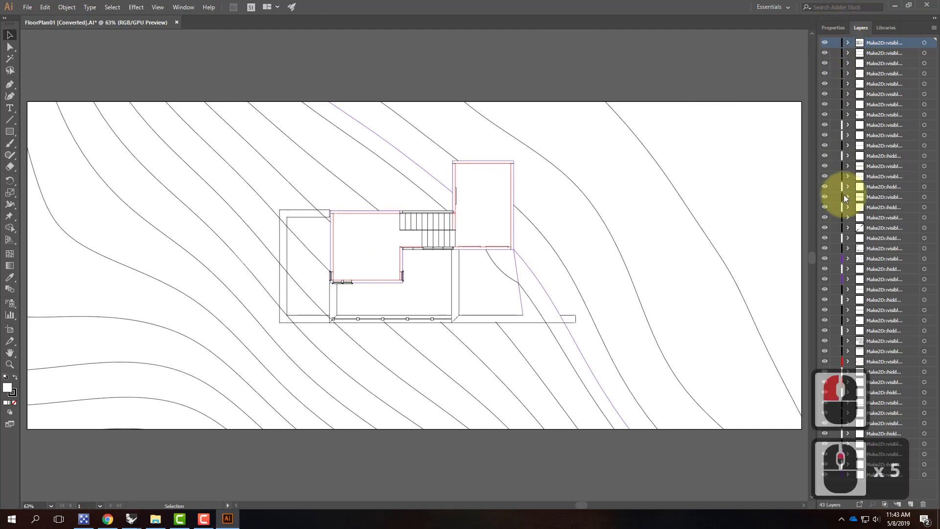
pyautogui.click(912, 505)
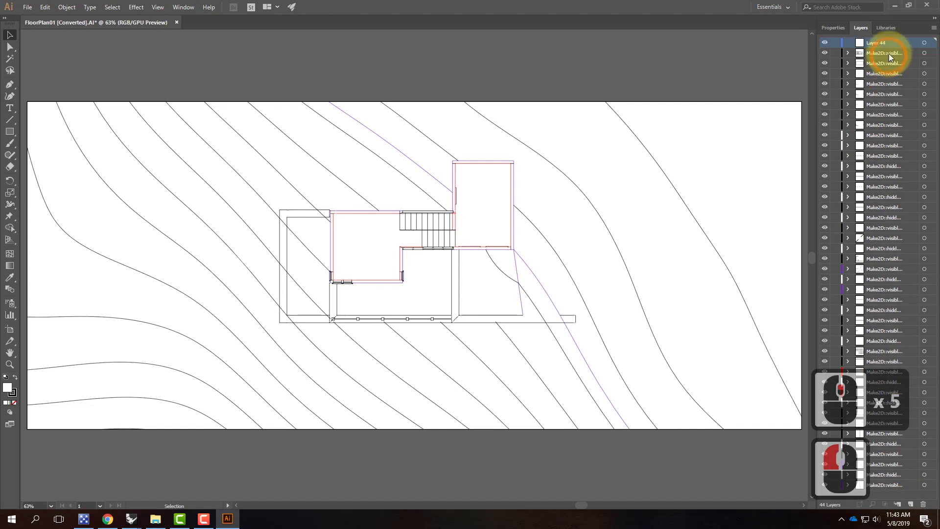
pyautogui.doubleClick(881, 43)
pyautogui.write('Visible')
pyautogui.press('Return')
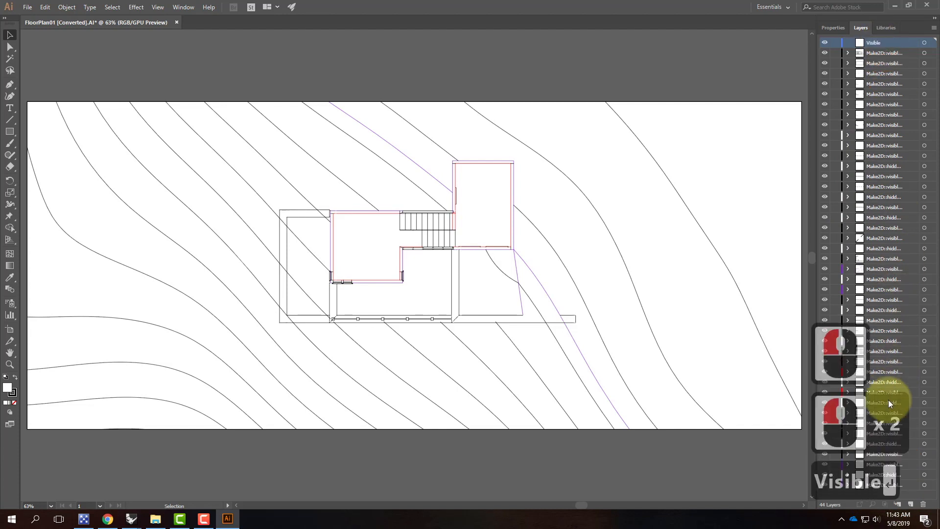
# - Create a new layer named Hidden and place it directly below the Visible layer
pyautogui.click(910, 504)
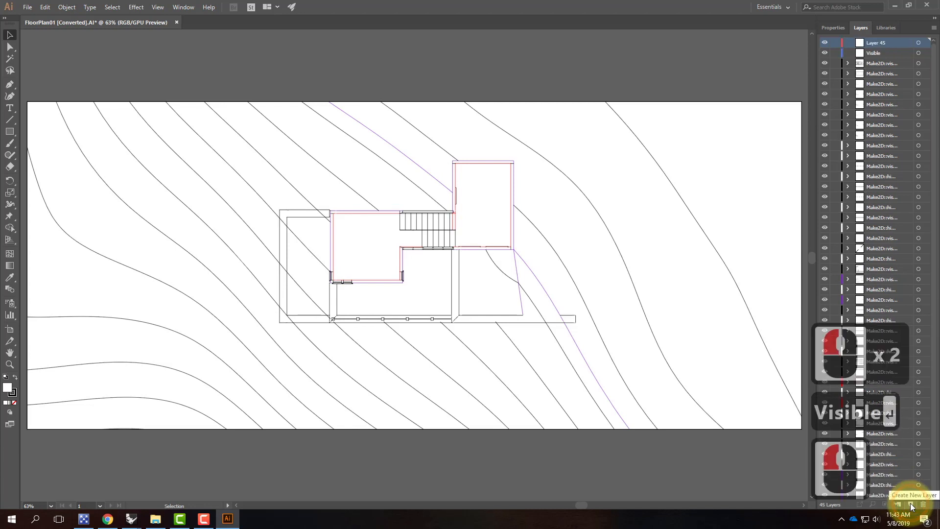
pyautogui.doubleClick(876, 42)
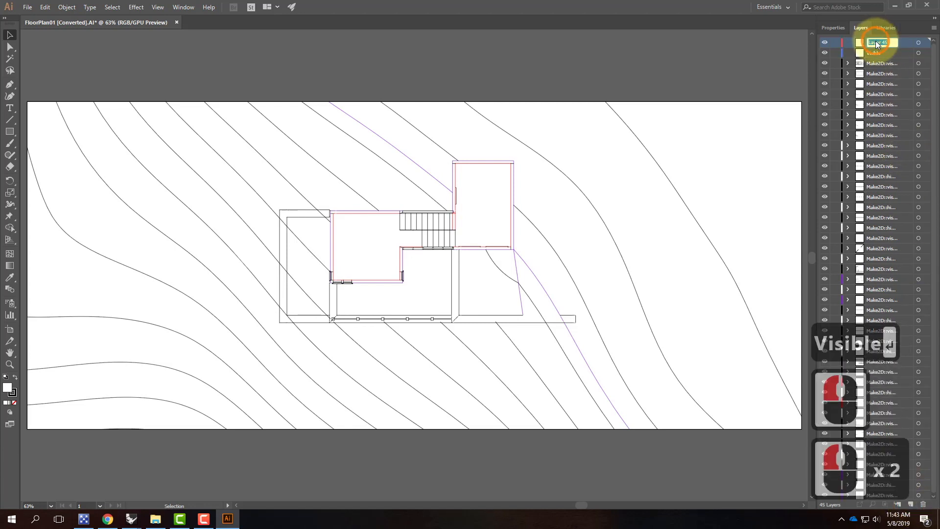
pyautogui.write('Hidden')
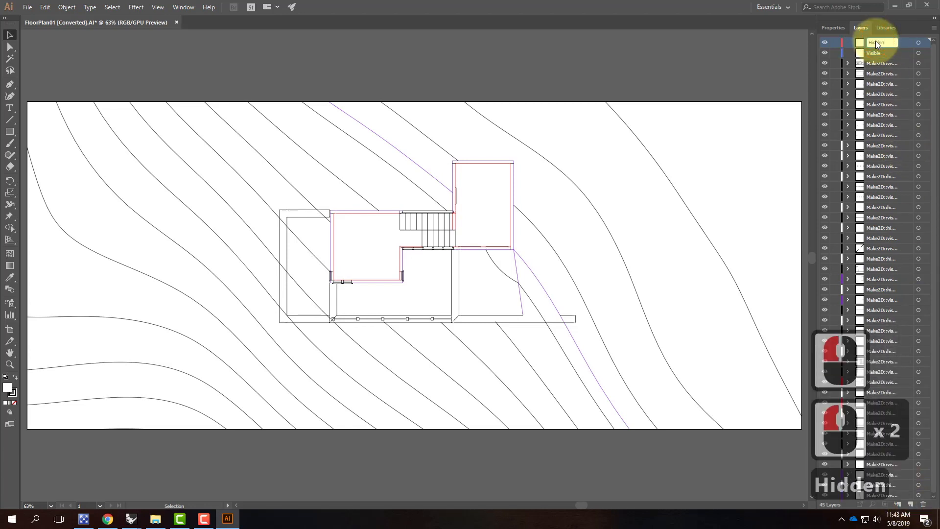
pyautogui.click(898, 44)
pyautogui.moveTo(896, 42); pyautogui.dragTo(888, 56)
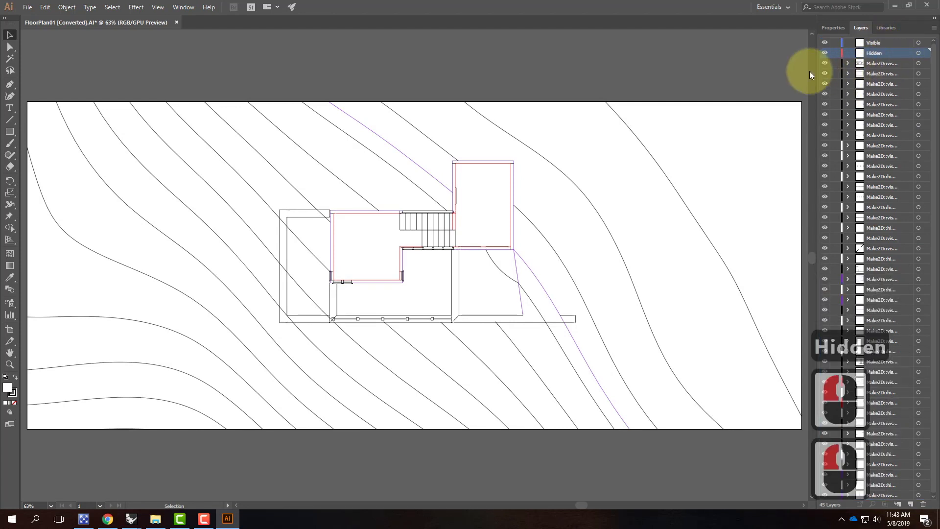
# - Widen the layer list so the long Make2D layer names can be read
pyautogui.moveTo(817, 72); pyautogui.dragTo(717, 71)
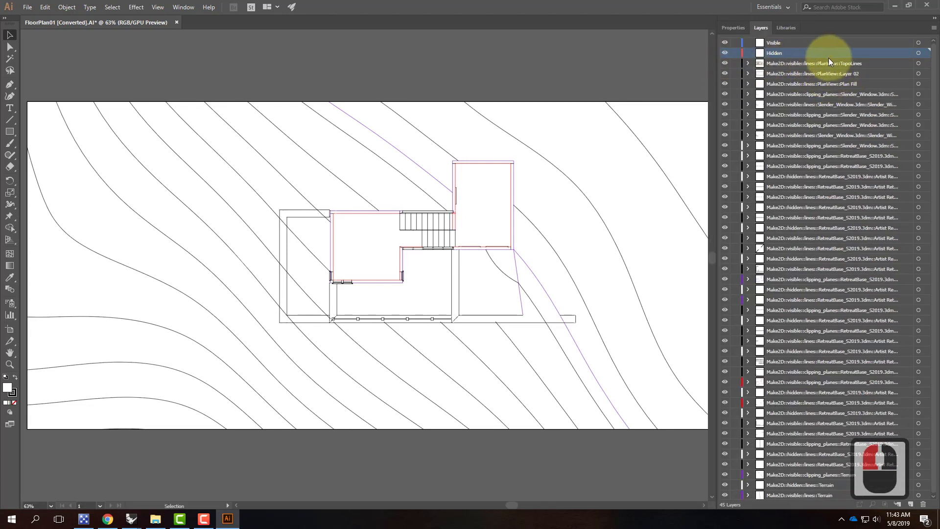
# - Move the Make2D visible layers, both lines and clipping planes, into the Visible layer and collapse it
pyautogui.click(805, 63)
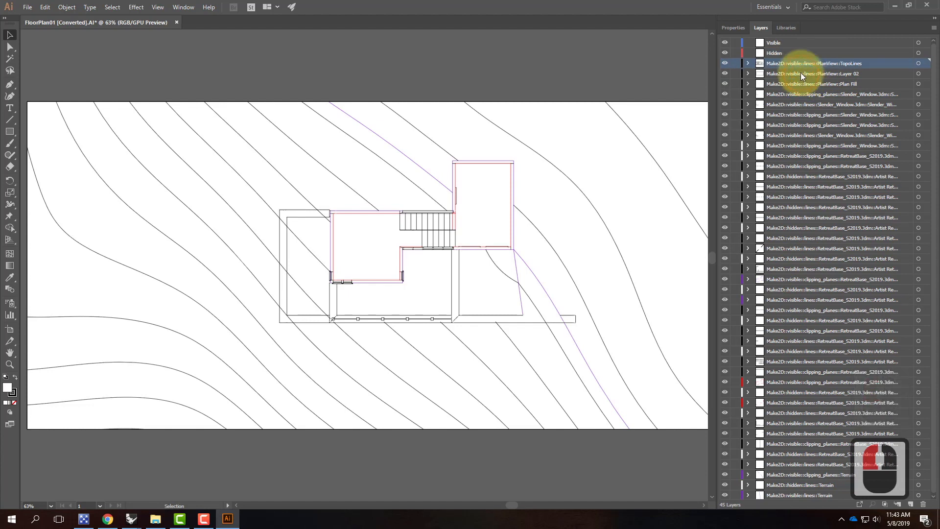
pyautogui.keyDown('ctrl'); pyautogui.click(801, 74); pyautogui.keyUp('ctrl')
pyautogui.keyDown('ctrl'); pyautogui.click(800, 84); pyautogui.keyUp('ctrl')
pyautogui.keyDown('ctrl'); pyautogui.click(801, 95); pyautogui.keyUp('ctrl')
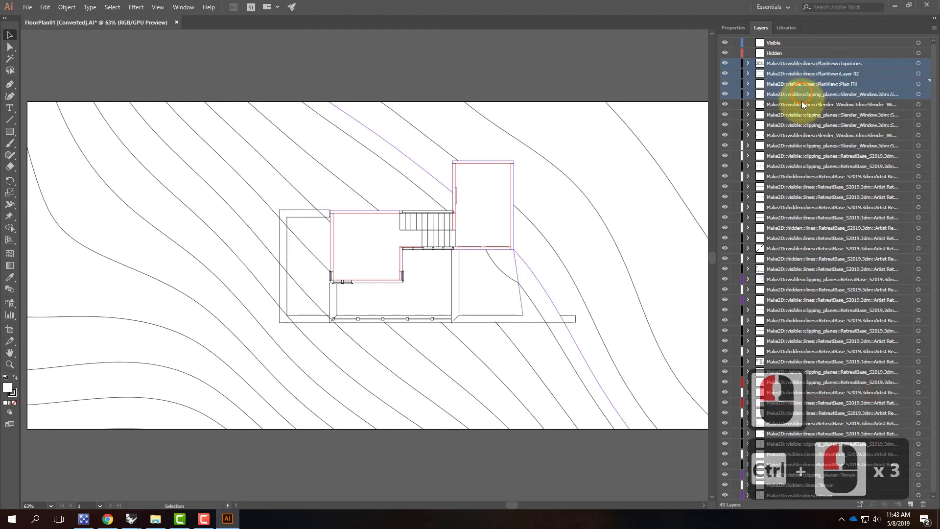
pyautogui.keyDown('ctrl'); pyautogui.click(802, 105); pyautogui.keyUp('ctrl')
pyautogui.keyDown('ctrl'); pyautogui.click(803, 115); pyautogui.keyUp('ctrl')
pyautogui.keyDown('ctrl'); pyautogui.click(804, 125); pyautogui.keyUp('ctrl')
pyautogui.keyDown('ctrl'); pyautogui.click(806, 135); pyautogui.keyUp('ctrl')
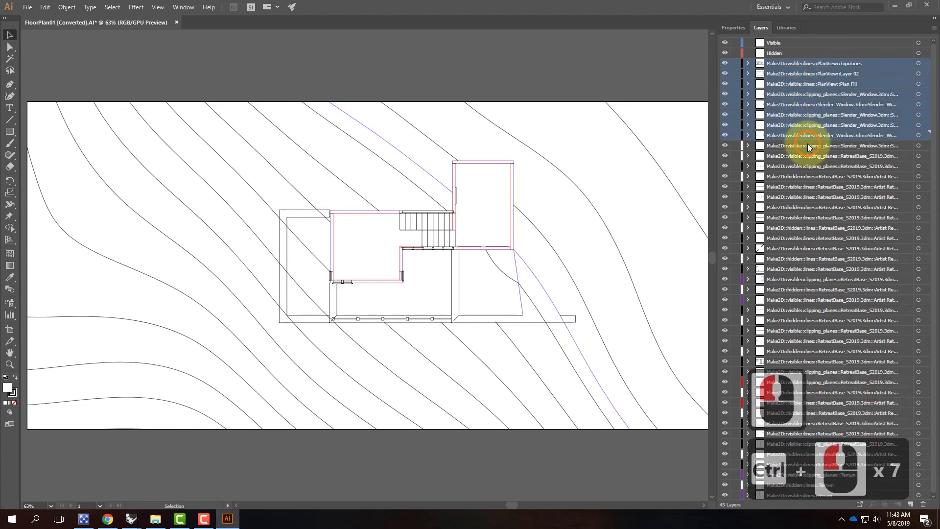
pyautogui.keyDown('ctrl'); pyautogui.click(807, 146); pyautogui.keyUp('ctrl')
pyautogui.keyDown('ctrl'); pyautogui.click(808, 156); pyautogui.keyUp('ctrl')
pyautogui.keyDown('ctrl'); pyautogui.click(812, 166); pyautogui.keyUp('ctrl')
pyautogui.keyDown('ctrl'); pyautogui.click(814, 187); pyautogui.keyUp('ctrl')
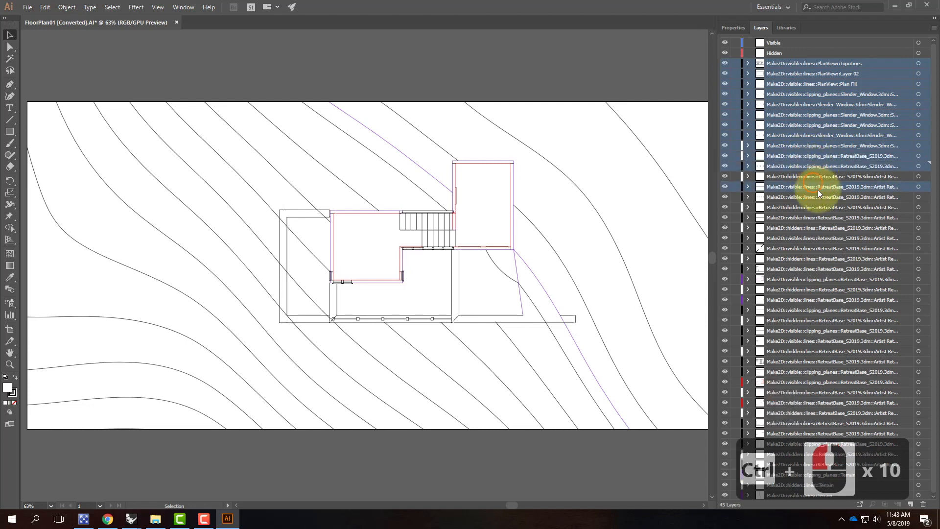
pyautogui.keyDown('ctrl'); pyautogui.click(806, 197); pyautogui.keyUp('ctrl')
pyautogui.keyDown('ctrl'); pyautogui.click(808, 218); pyautogui.keyUp('ctrl')
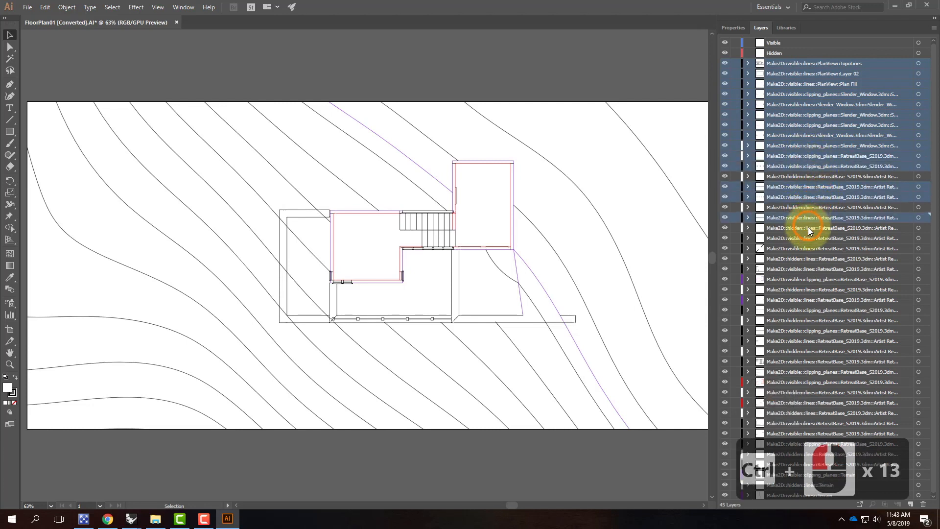
pyautogui.keyDown('ctrl'); pyautogui.click(793, 238); pyautogui.keyUp('ctrl')
pyautogui.keyDown('ctrl'); pyautogui.click(798, 248); pyautogui.keyUp('ctrl')
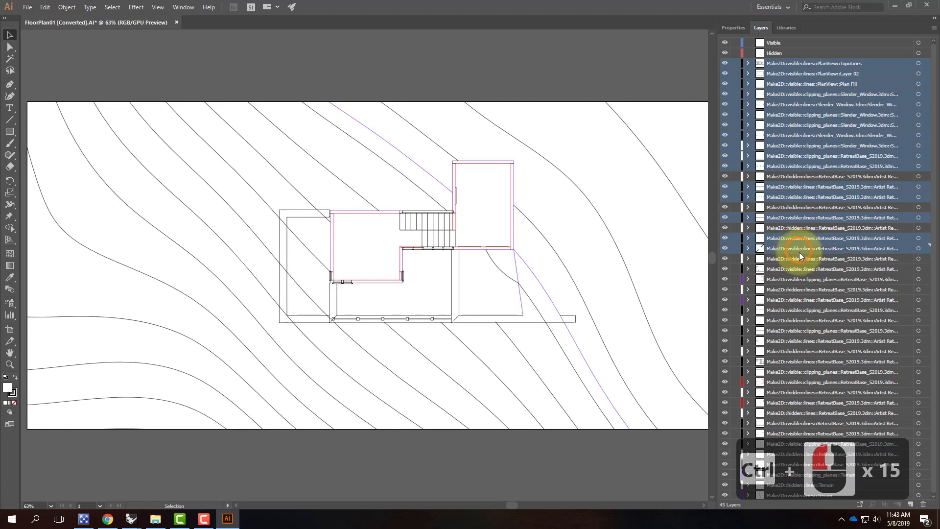
pyautogui.keyDown('ctrl'); pyautogui.click(797, 269); pyautogui.keyUp('ctrl')
pyautogui.keyDown('ctrl'); pyautogui.click(796, 279); pyautogui.keyUp('ctrl')
pyautogui.keyDown('ctrl'); pyautogui.click(793, 300); pyautogui.keyUp('ctrl')
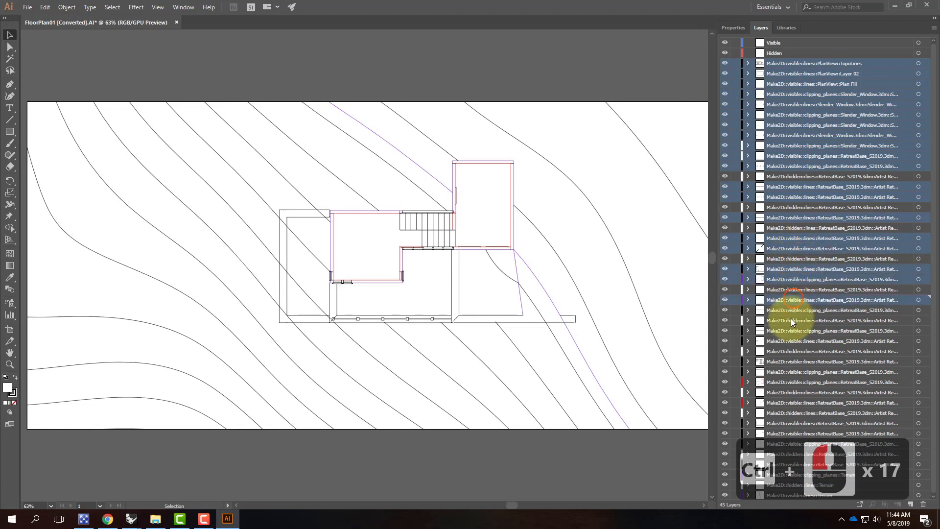
pyautogui.keyDown('ctrl'); pyautogui.click(793, 310); pyautogui.keyUp('ctrl')
pyautogui.keyDown('ctrl'); pyautogui.click(795, 331); pyautogui.keyUp('ctrl')
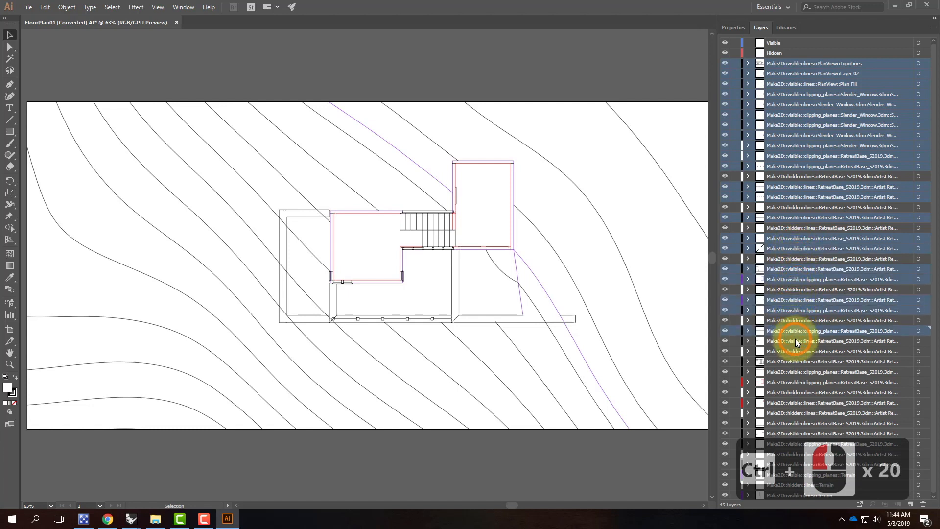
pyautogui.keyDown('ctrl'); pyautogui.click(795, 341); pyautogui.keyUp('ctrl')
pyautogui.keyDown('ctrl'); pyautogui.click(794, 362); pyautogui.keyUp('ctrl')
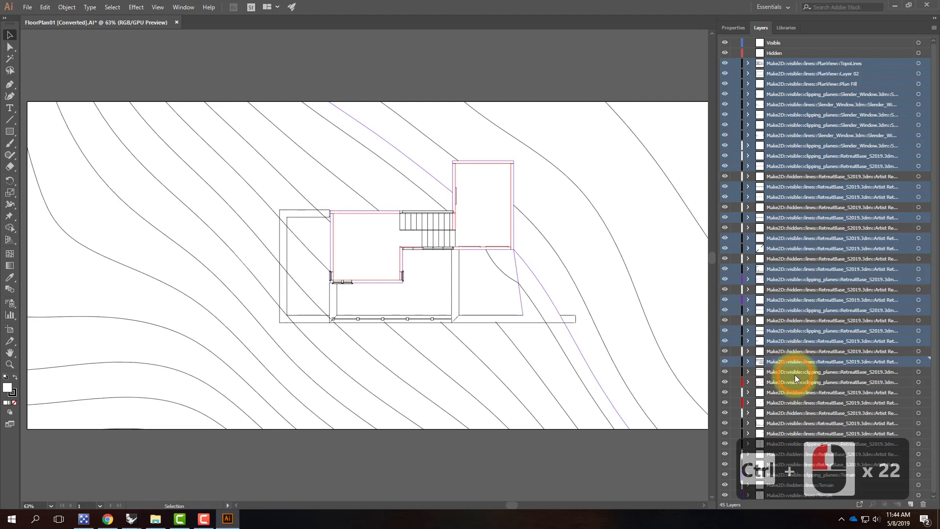
pyautogui.keyDown('ctrl'); pyautogui.click(795, 373); pyautogui.keyUp('ctrl')
pyautogui.keyDown('ctrl'); pyautogui.click(796, 382); pyautogui.keyUp('ctrl')
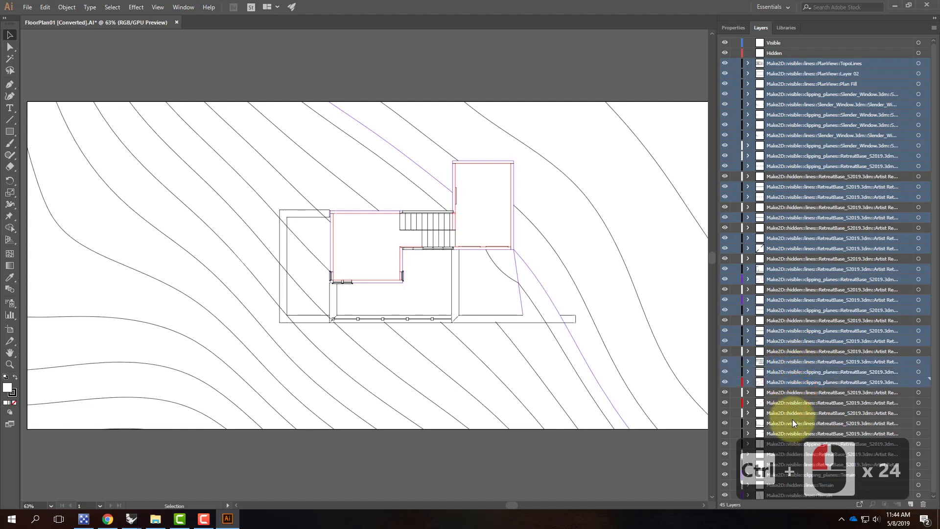
pyautogui.keyDown('ctrl'); pyautogui.click(791, 402); pyautogui.keyUp('ctrl')
pyautogui.keyDown('ctrl'); pyautogui.click(791, 422); pyautogui.keyUp('ctrl')
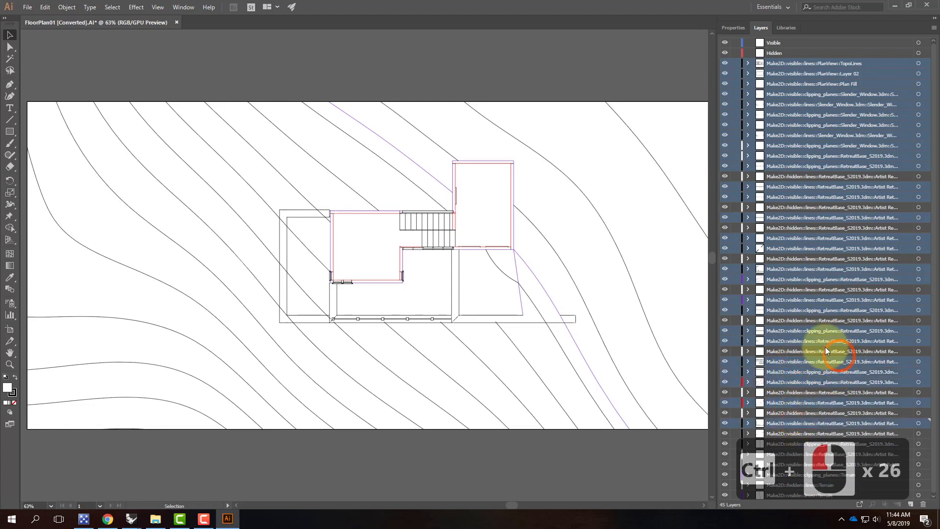
pyautogui.scroll(-9, 822, 342)
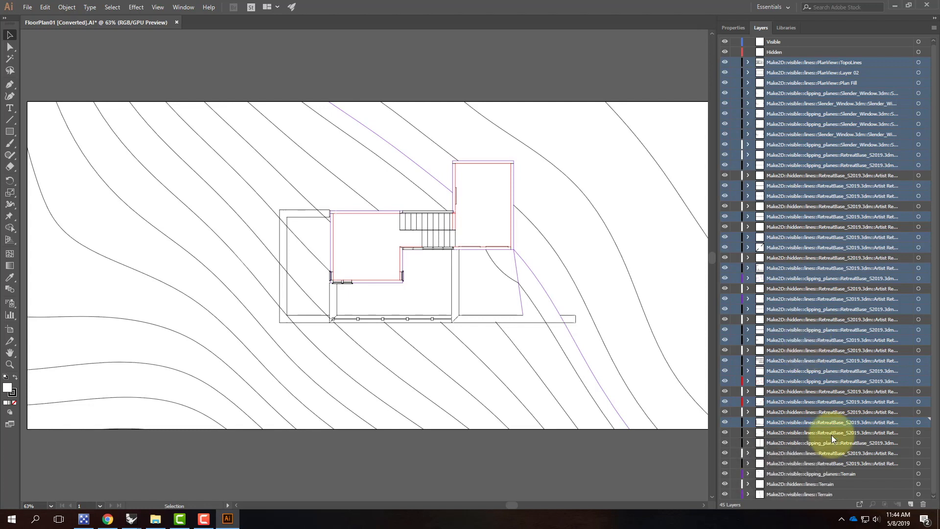
pyautogui.scroll(-9, 801, 431)
pyautogui.keyDown('ctrl'); pyautogui.click(791, 444); pyautogui.keyUp('ctrl')
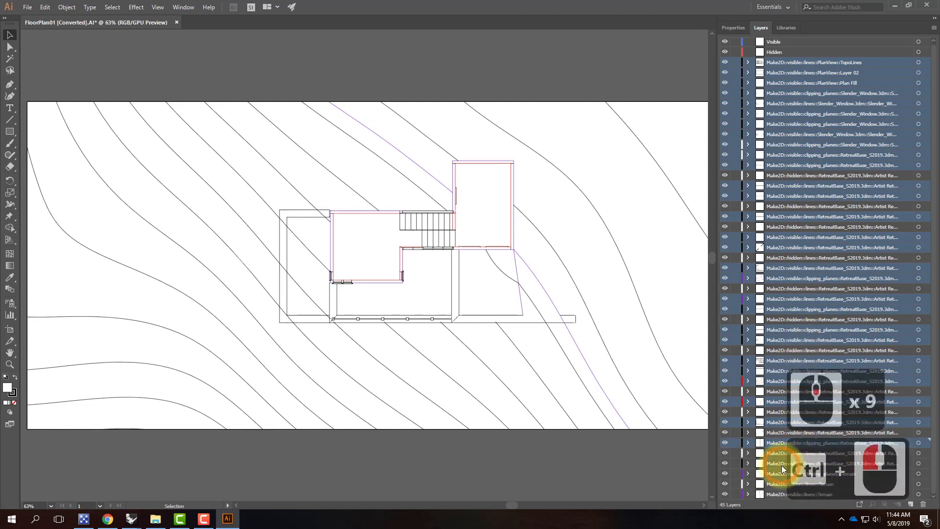
pyautogui.keyDown('ctrl'); pyautogui.click(786, 465); pyautogui.keyUp('ctrl')
pyautogui.keyDown('ctrl'); pyautogui.click(833, 473); pyautogui.keyUp('ctrl')
pyautogui.keyDown('ctrl'); pyautogui.click(793, 494); pyautogui.keyUp('ctrl')
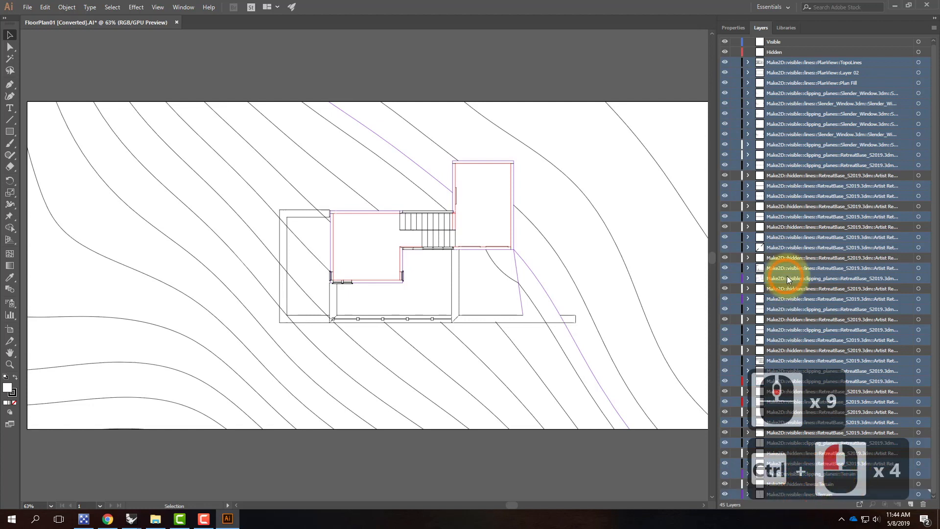
pyautogui.scroll(7, 785, 235)
pyautogui.moveTo(785, 63); pyautogui.dragTo(782, 42)
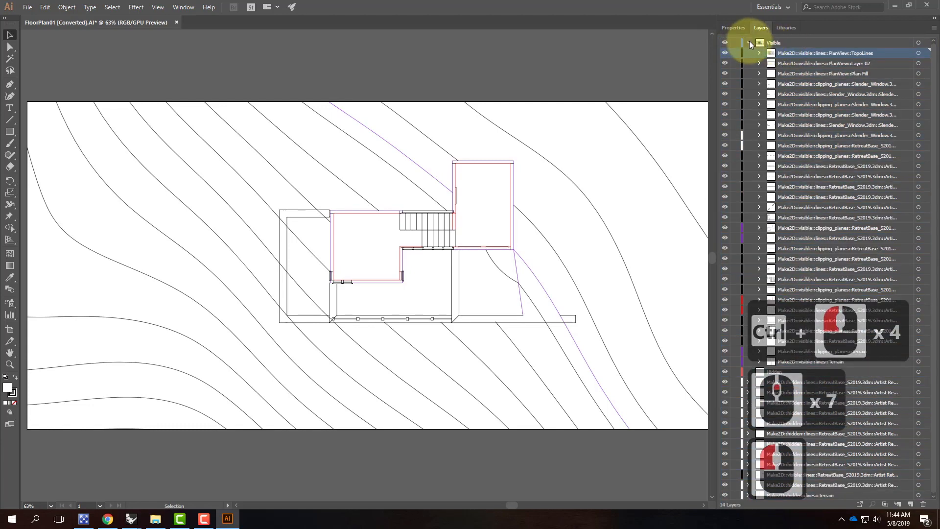
pyautogui.click(748, 43)
# - Move all the remaining Make2D layers into the Hidden layer and collapse it
pyautogui.click(810, 63)
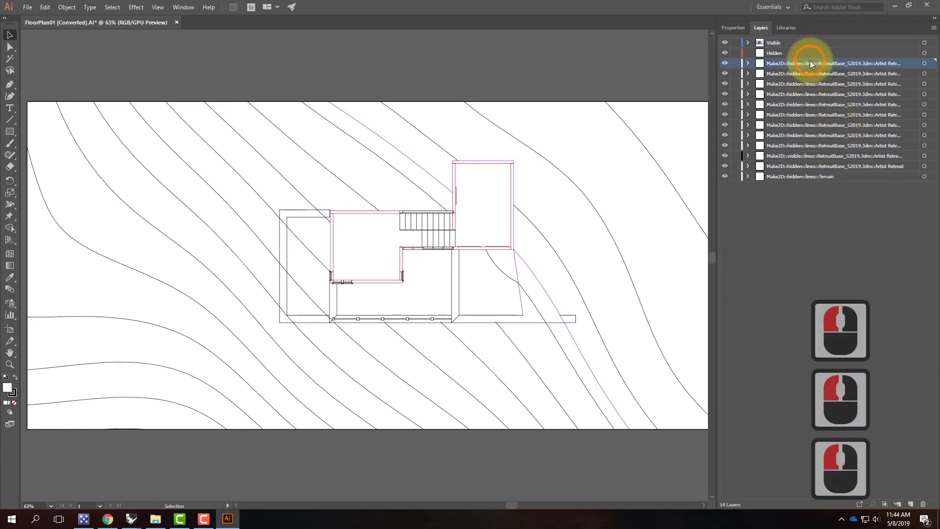
pyautogui.keyDown('shift'); pyautogui.click(810, 176); pyautogui.keyUp('shift')
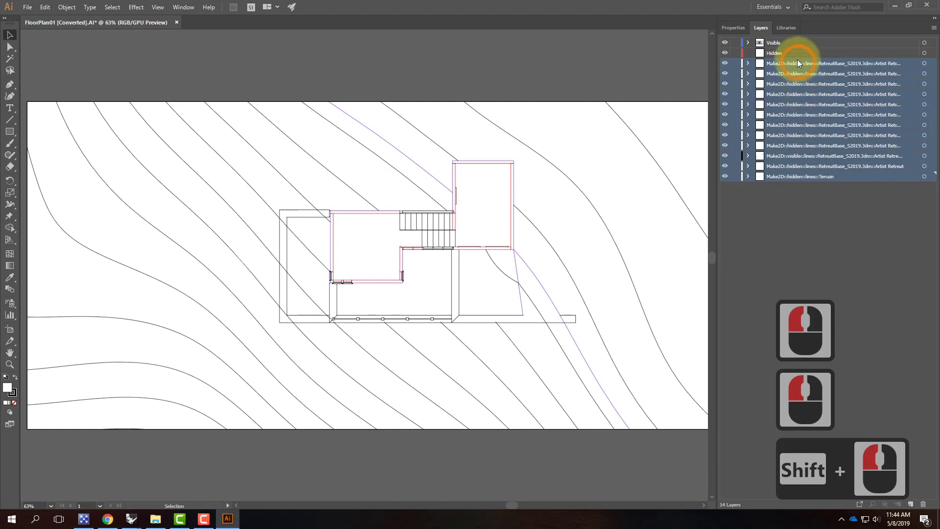
pyautogui.moveTo(797, 61); pyautogui.dragTo(780, 58)
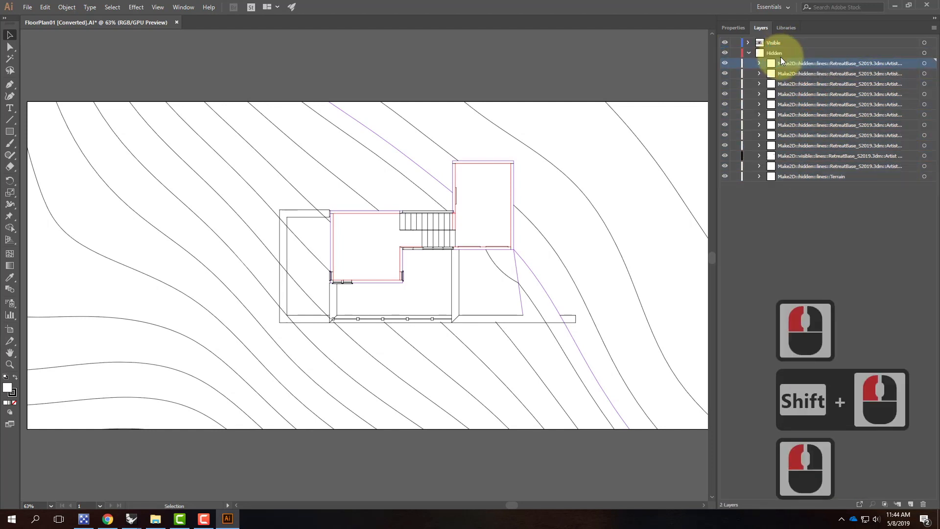
pyautogui.click(748, 52)
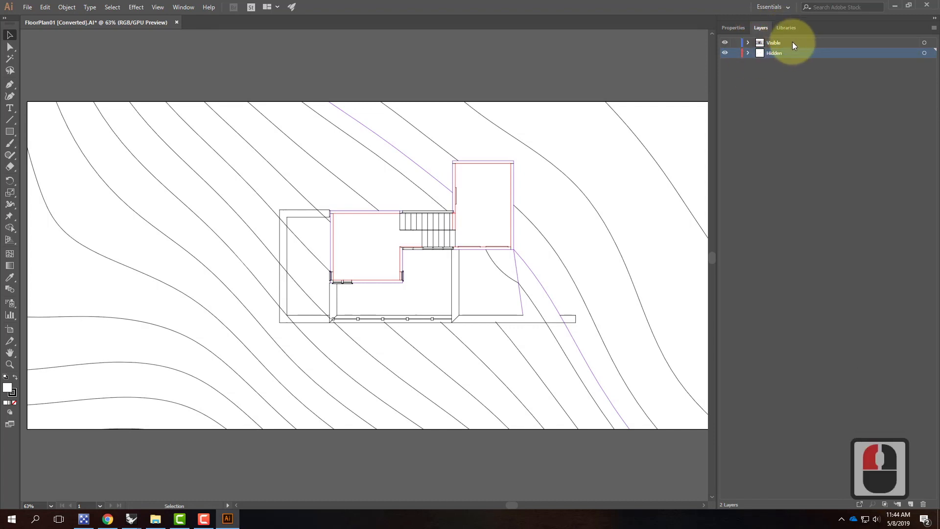
pyautogui.click(826, 53)
pyautogui.click(655, 120)
pyautogui.click(629, 73)
pyautogui.click(629, 114)
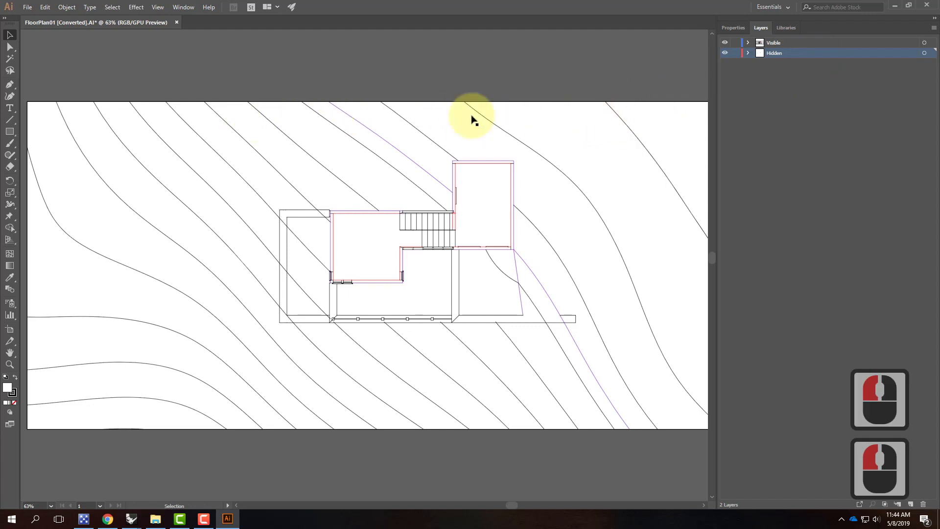
pyautogui.moveTo(674, 120); pyautogui.dragTo(46, 130)
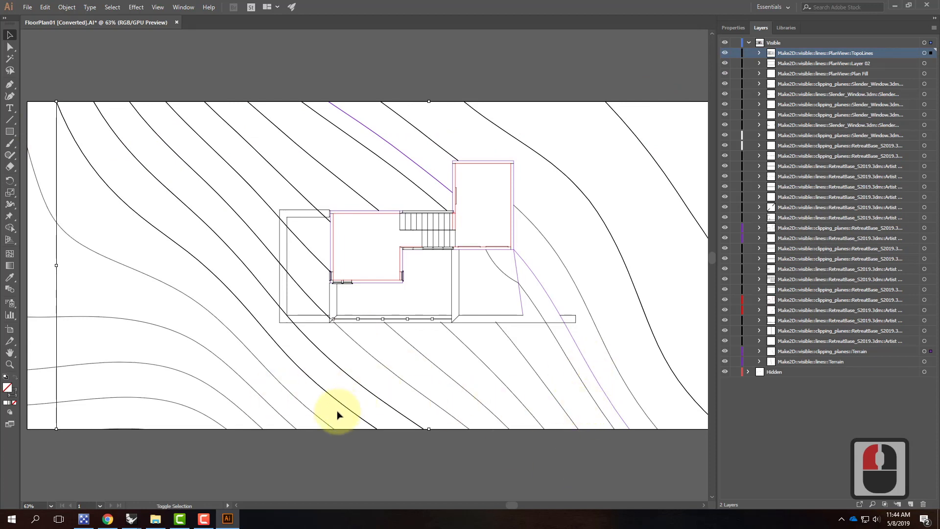
pyautogui.keyDown('shift'); pyautogui.click(181, 414); pyautogui.keyUp('shift')
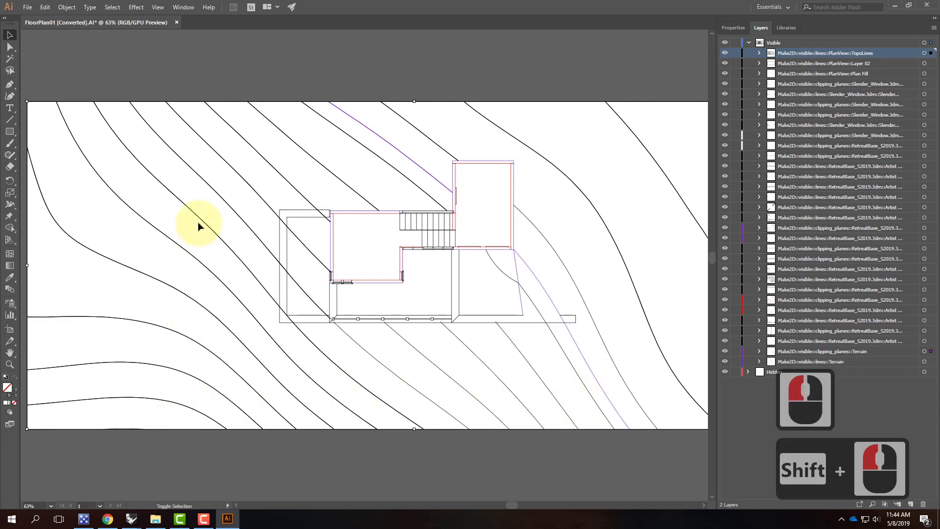
pyautogui.press('a')
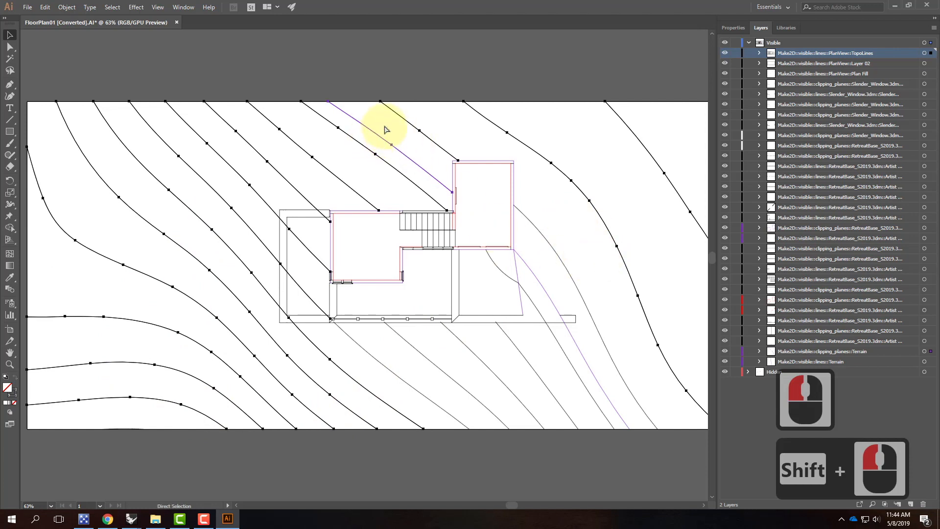
pyautogui.keyDown('ctrl'); pyautogui.click(367, 129); pyautogui.keyUp('ctrl')
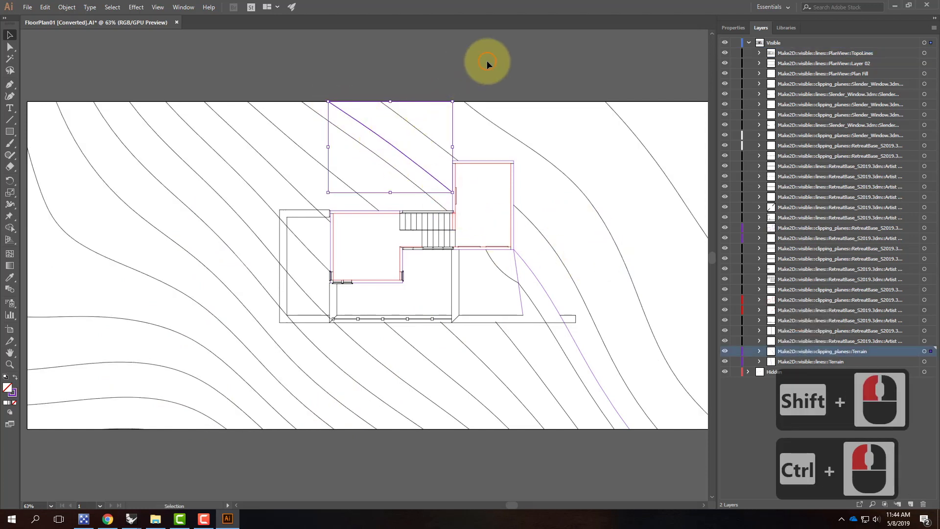
pyautogui.click(669, 74)
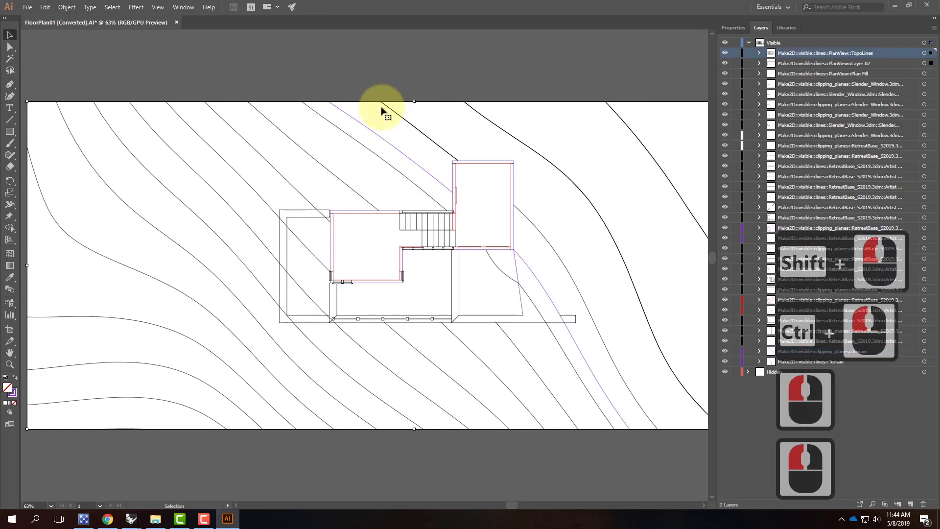
# - Select the topographic contour lines across the site, including those below and beside the building, and set their stroke weight to 0.5 pt
pyautogui.moveTo(320, 84); pyautogui.dragTo(52, 161)
pyautogui.keyDown('shift'); pyautogui.moveTo(125, 231); pyautogui.dragTo(106, 421); pyautogui.keyUp('shift')
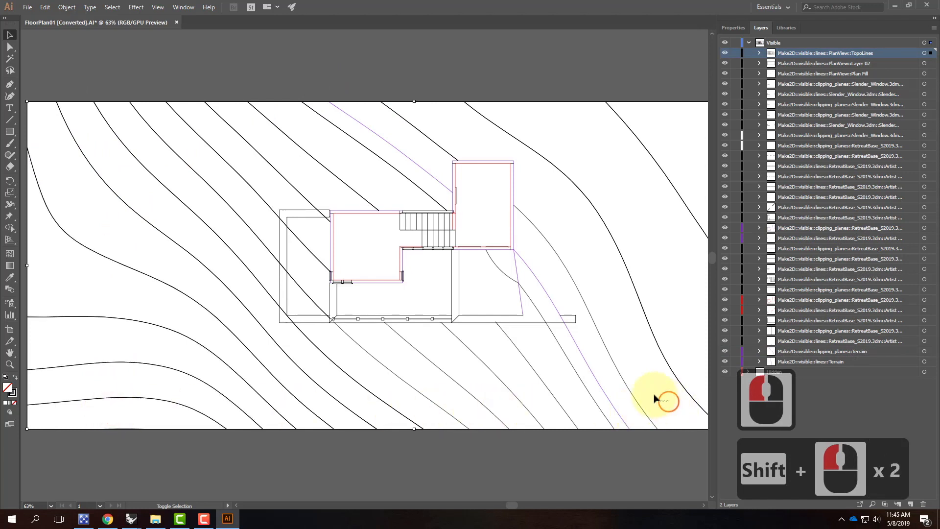
pyautogui.keyDown('shift'); pyautogui.click(601, 407); pyautogui.keyUp('shift')
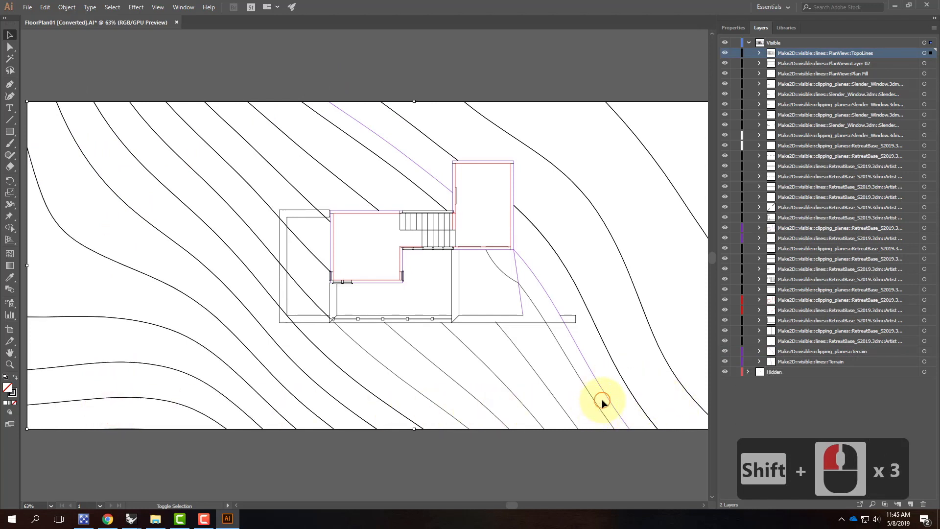
pyautogui.keyDown('shift'); pyautogui.click(399, 384); pyautogui.keyUp('shift')
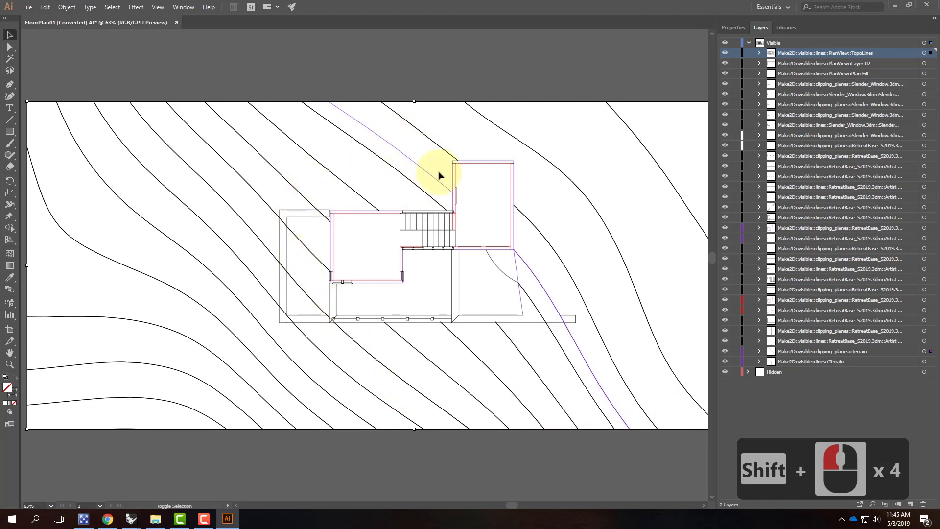
pyautogui.keyDown('shift'); pyautogui.click(497, 269); pyautogui.keyUp('shift')
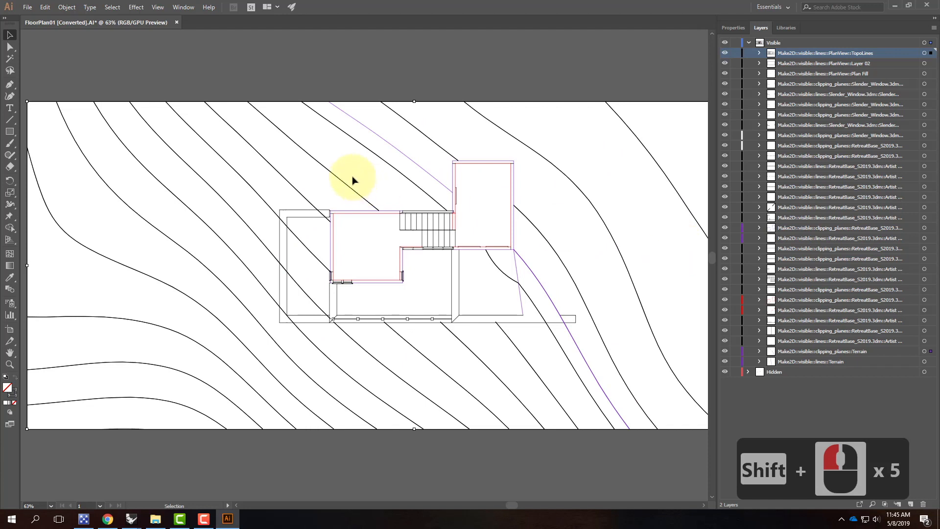
pyautogui.click(736, 29)
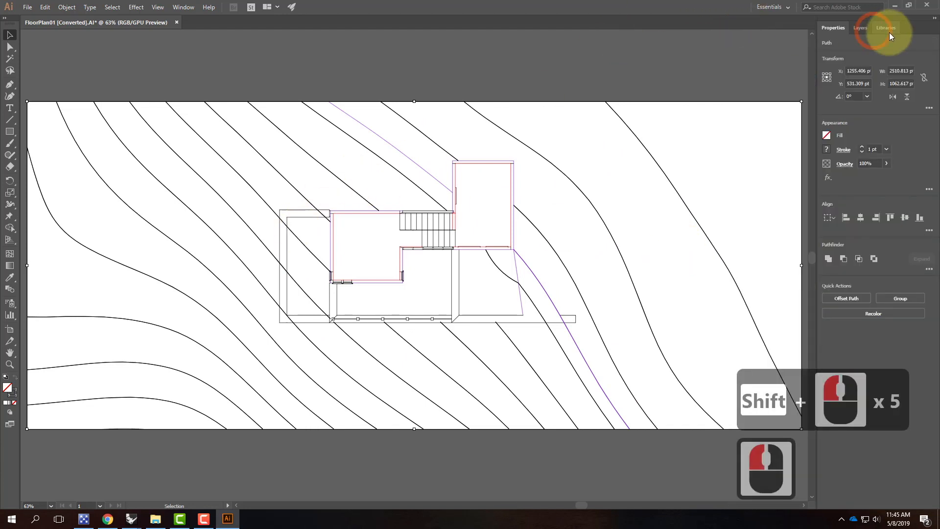
pyautogui.click(865, 149)
pyautogui.click(865, 148)
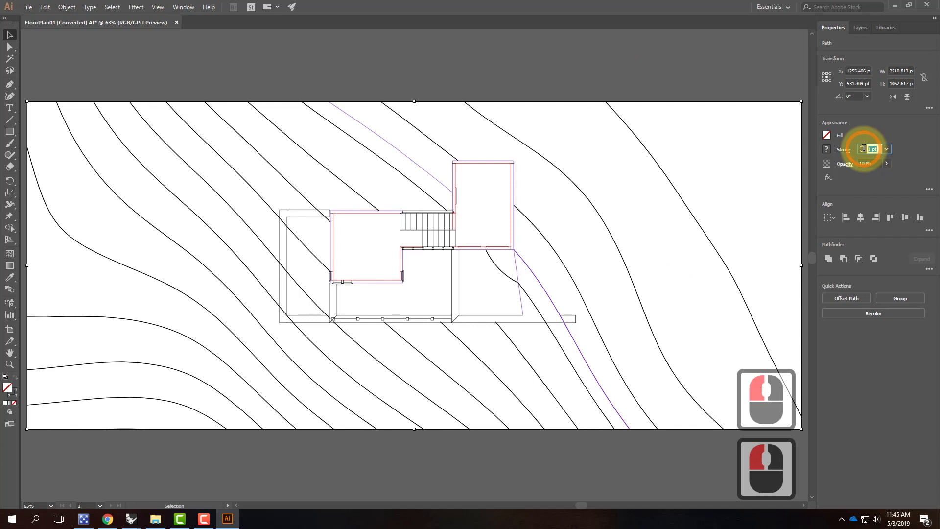
pyautogui.write('0.')
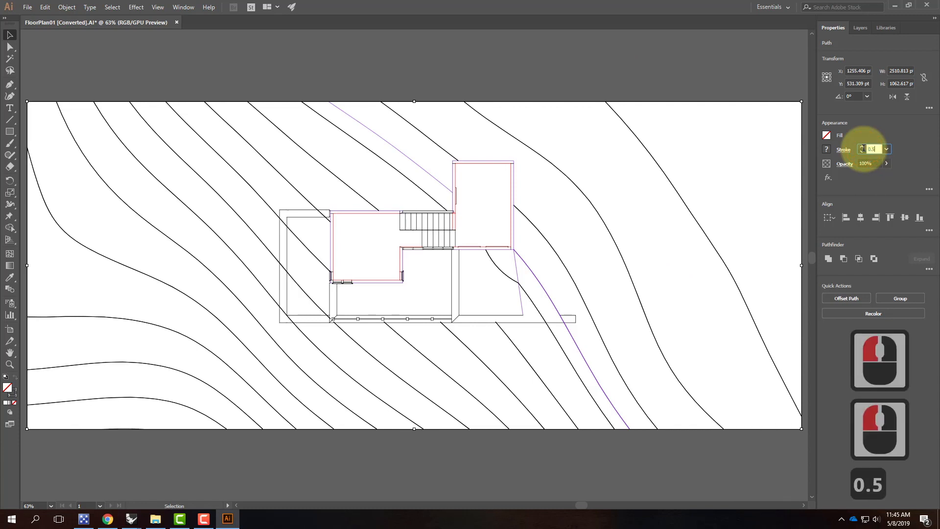
pyautogui.write('5')
pyautogui.press('Tab')
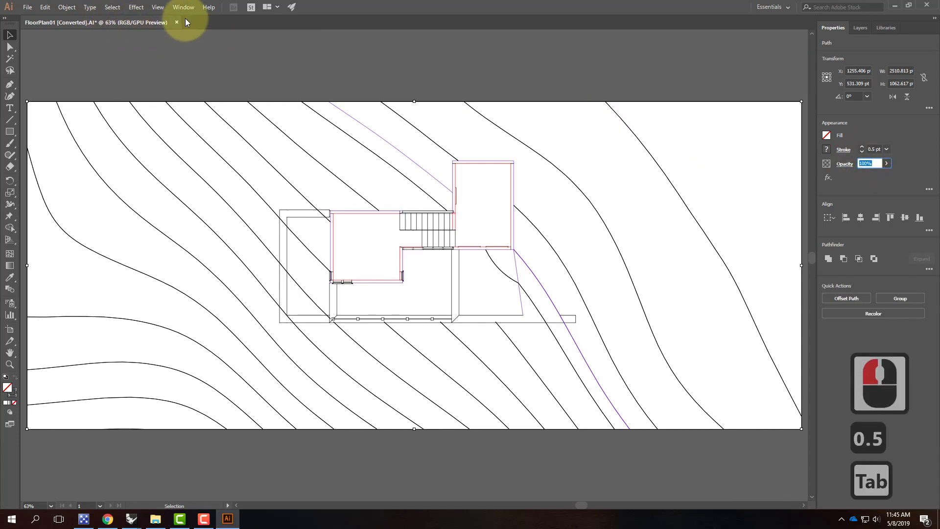
# - Open the stroke settings with all their options shown and place them clear of the building plan
pyautogui.click(157, 7)
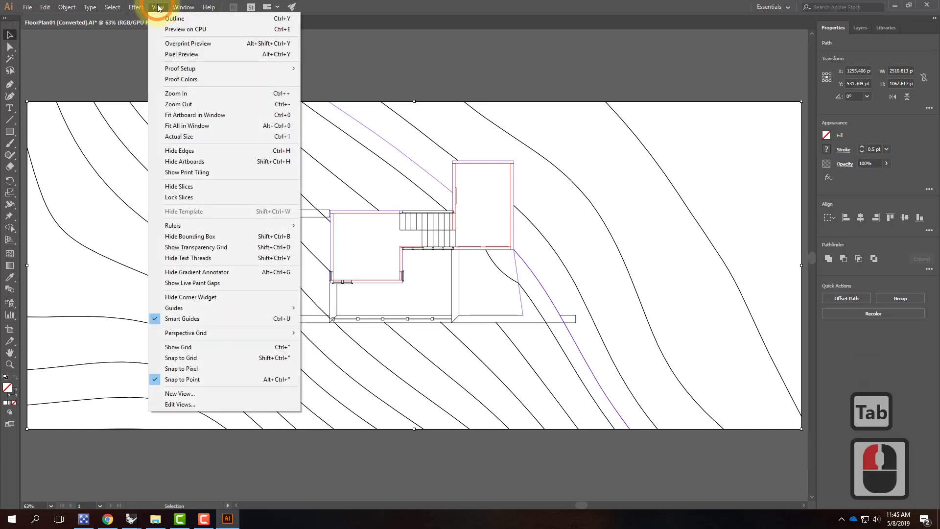
pyautogui.moveTo(188, 8)
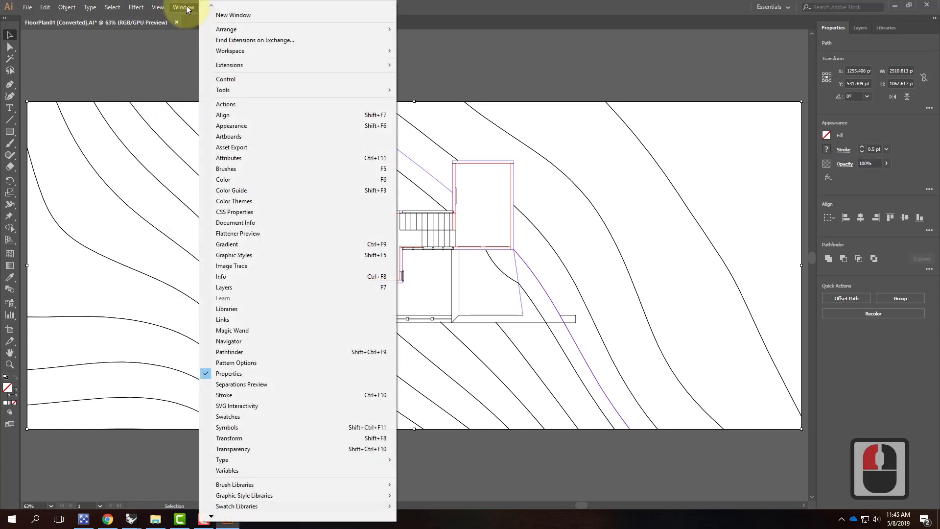
pyautogui.click(244, 394)
pyautogui.click(562, 243)
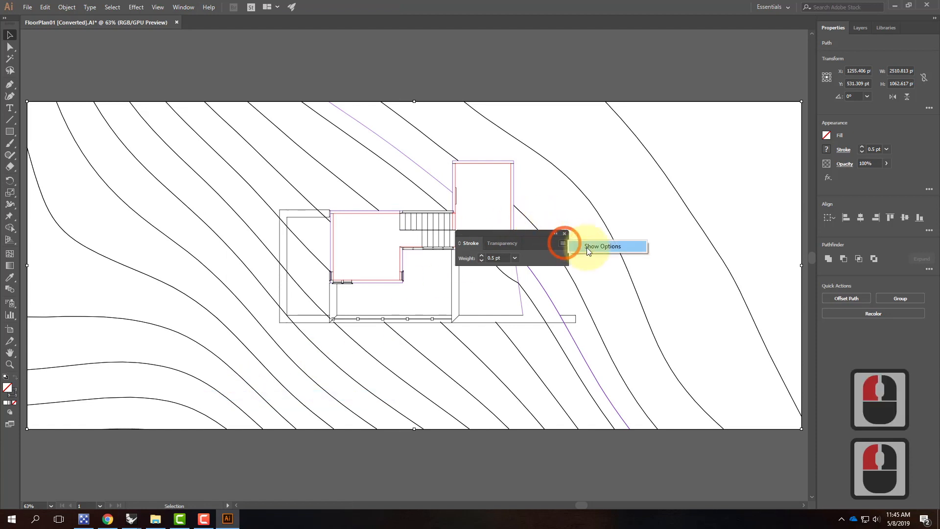
pyautogui.click(588, 248)
pyautogui.moveTo(531, 232); pyautogui.dragTo(712, 67)
# - Make the selected contour lines dashed, with a 6 pt dash and a 6 pt gap
pyautogui.click(642, 147)
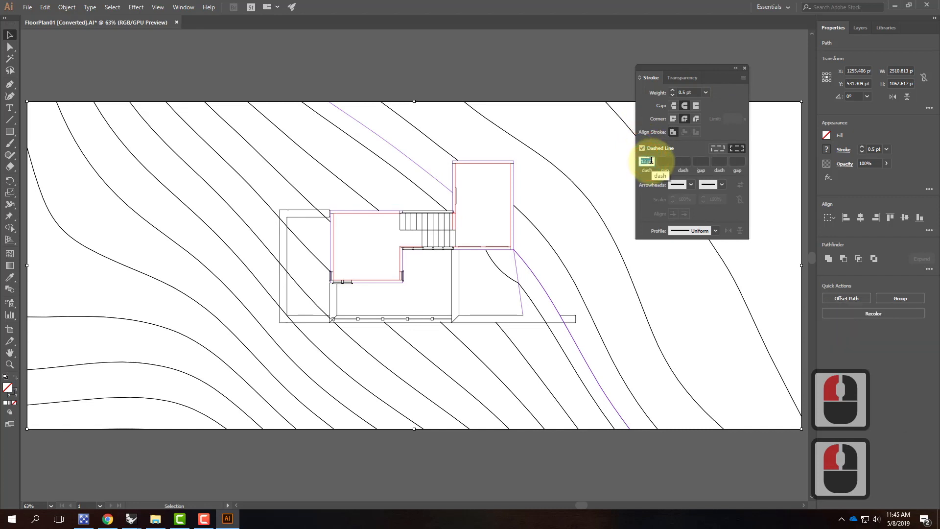
pyautogui.write('6 ')
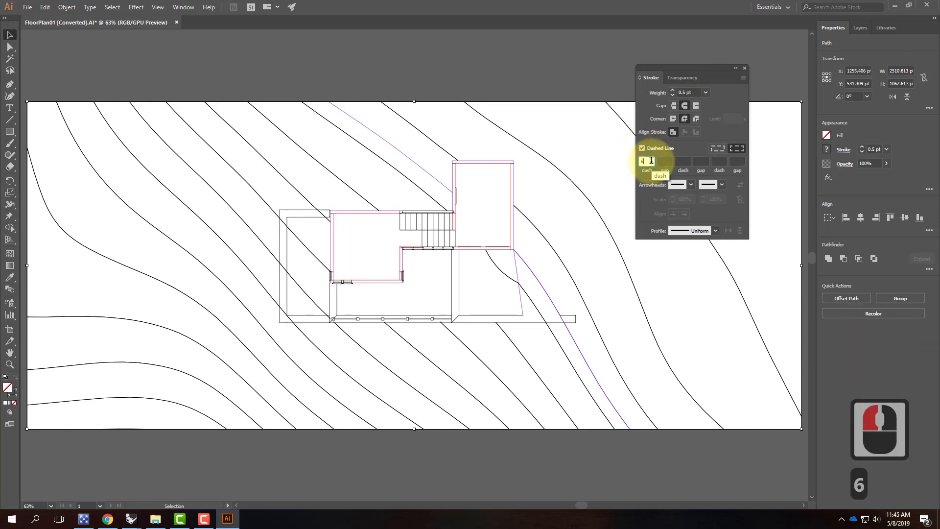
pyautogui.write('pt')
pyautogui.press('Tab')
pyautogui.write('6pt')
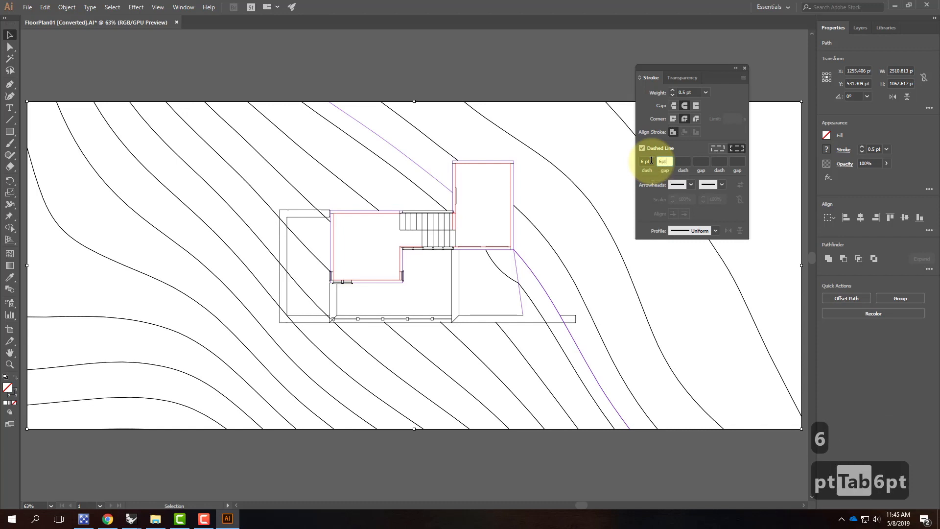
pyautogui.press('Tab')
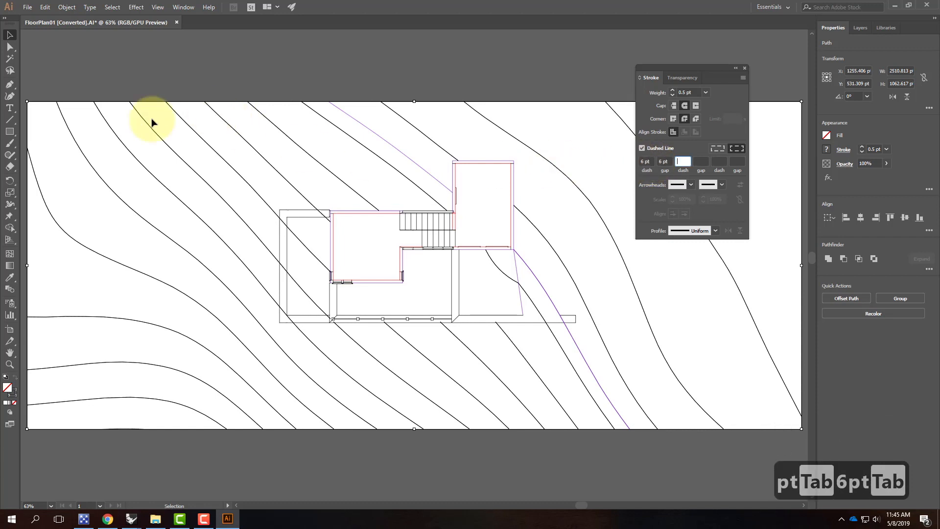
# - Set the contour lines' stroke color to grey 6B6B6B and deselect them
pyautogui.doubleClick(9, 390)
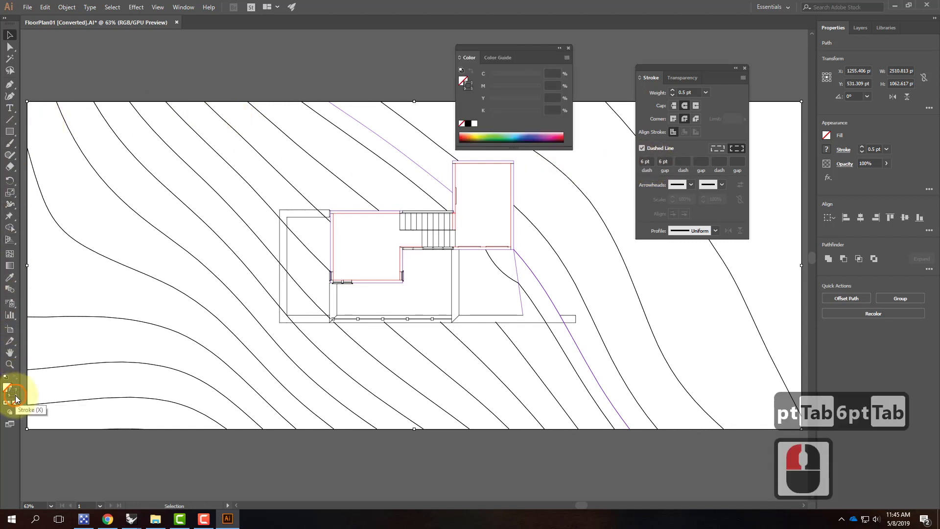
pyautogui.moveTo(347, 225); pyautogui.dragTo(340, 266)
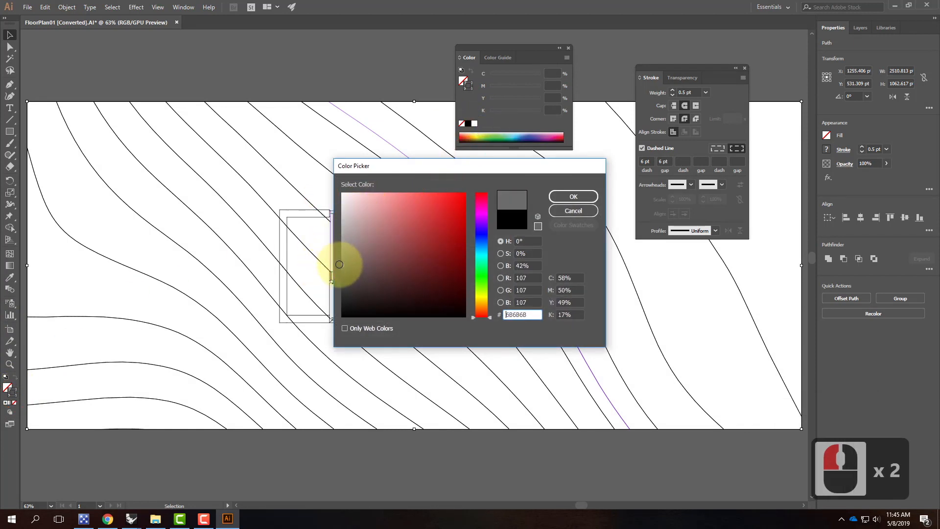
pyautogui.click(572, 197)
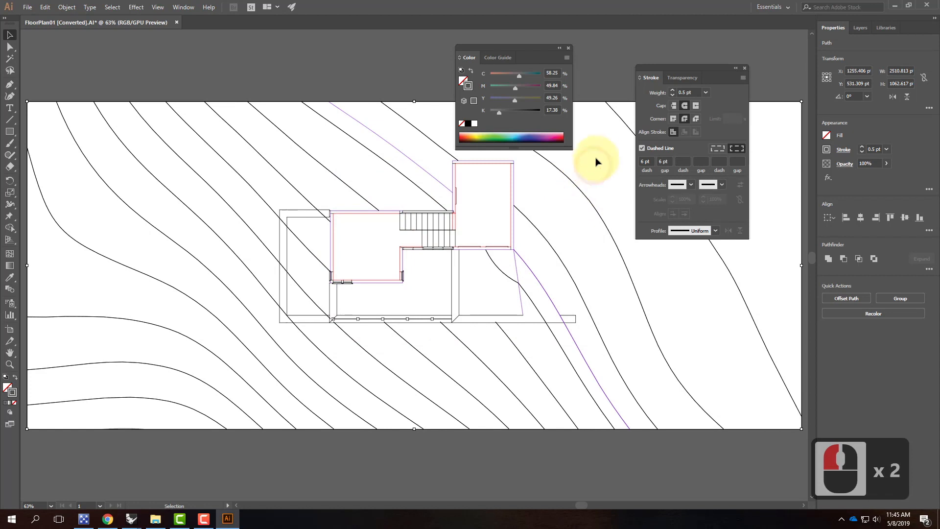
pyautogui.click(607, 150)
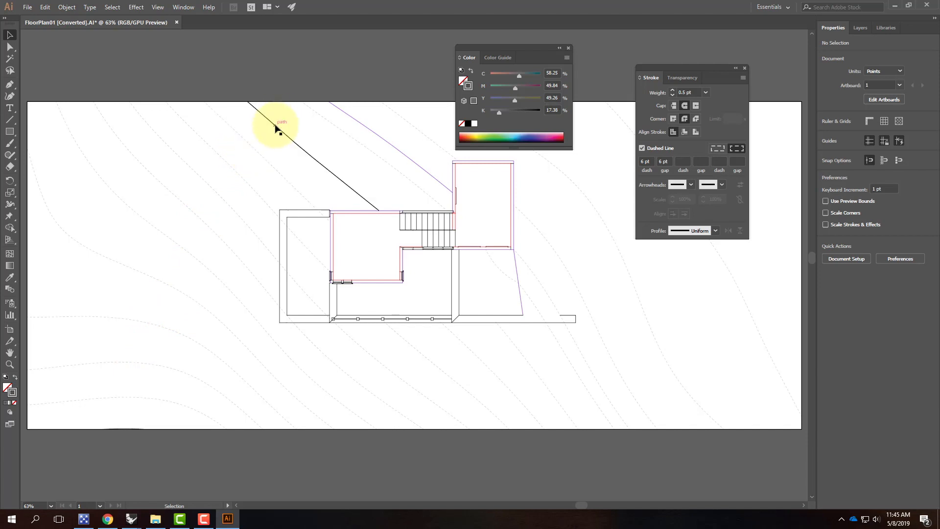
# - Select all lines sharing the contours' stroke weight, make their stroke color black, and dismiss the floating color settings
pyautogui.click(275, 128)
pyautogui.click(112, 7)
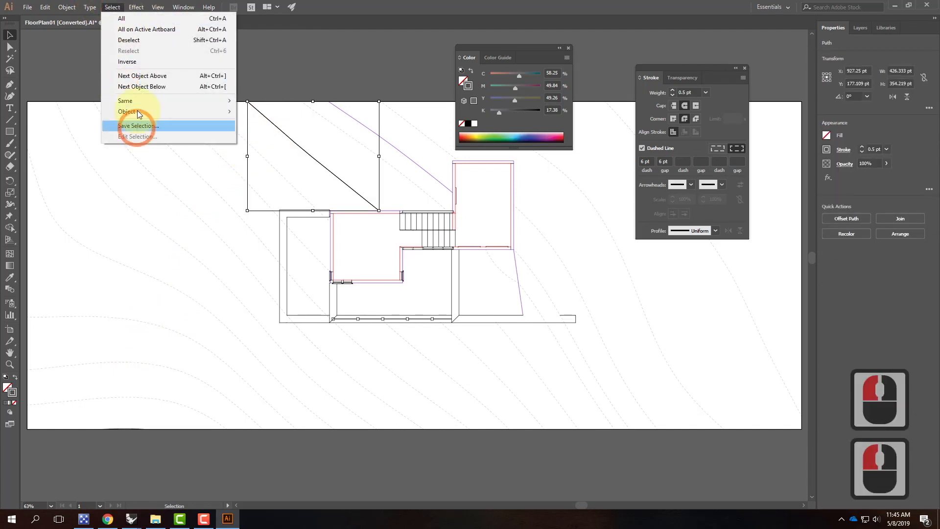
pyautogui.moveTo(144, 102)
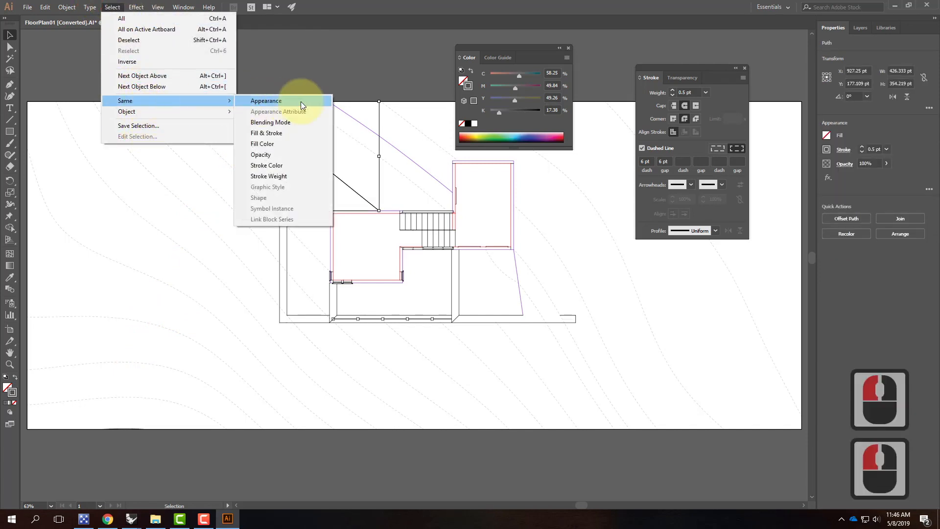
pyautogui.click(299, 177)
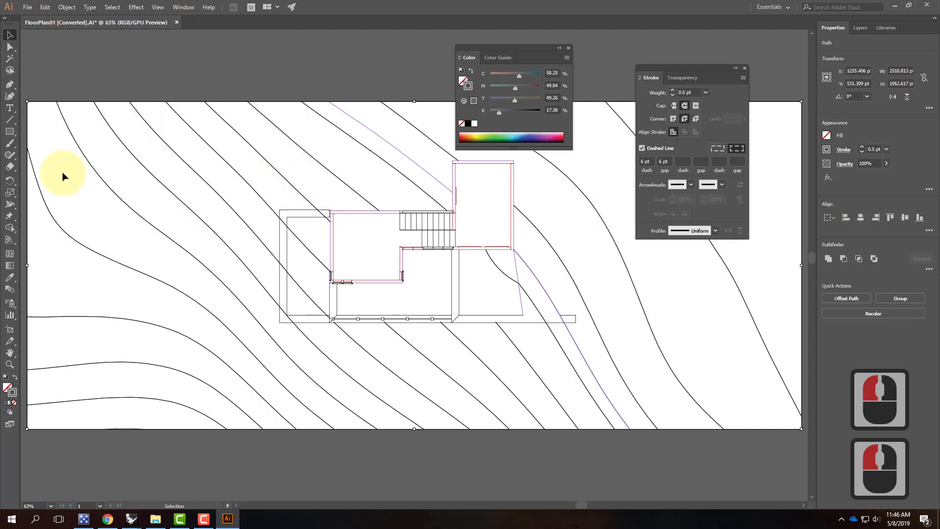
pyautogui.doubleClick(11, 390)
pyautogui.moveTo(356, 254); pyautogui.dragTo(329, 321)
pyautogui.click(571, 197)
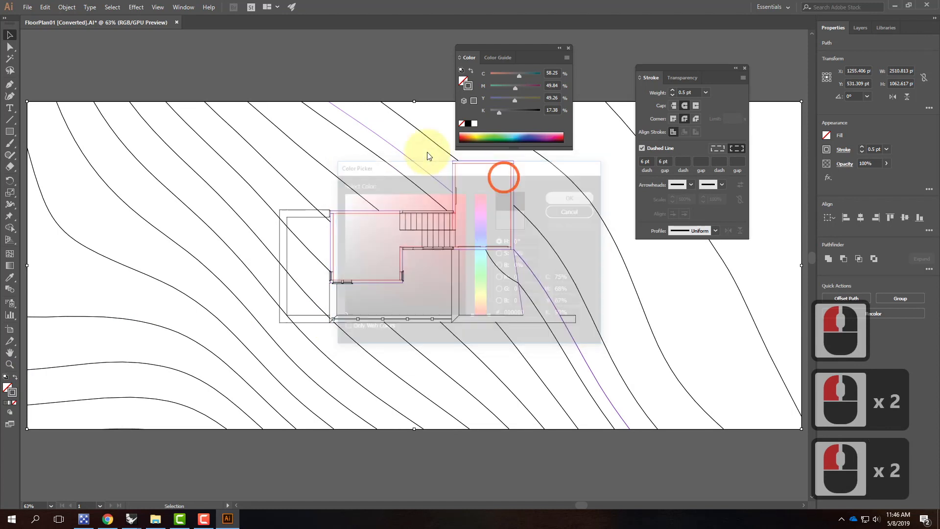
pyautogui.click(375, 79)
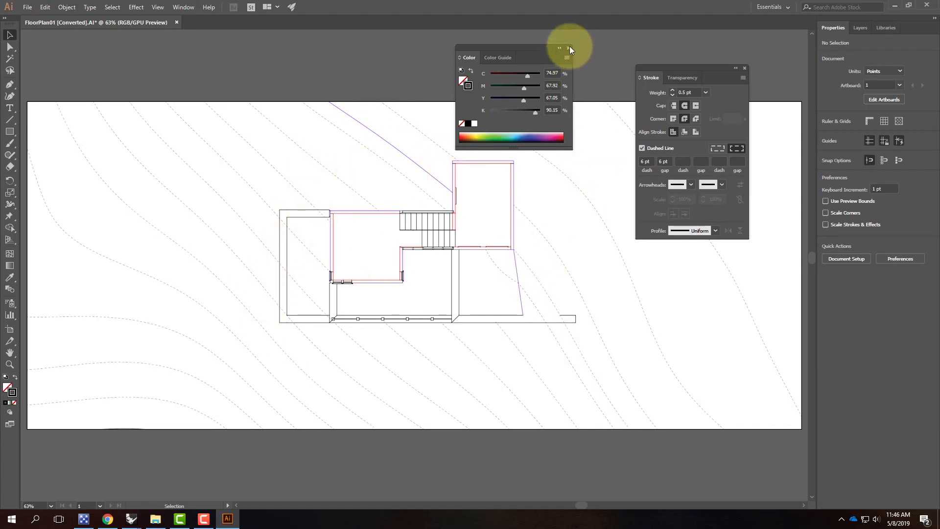
pyautogui.moveTo(537, 46); pyautogui.dragTo(567, 34)
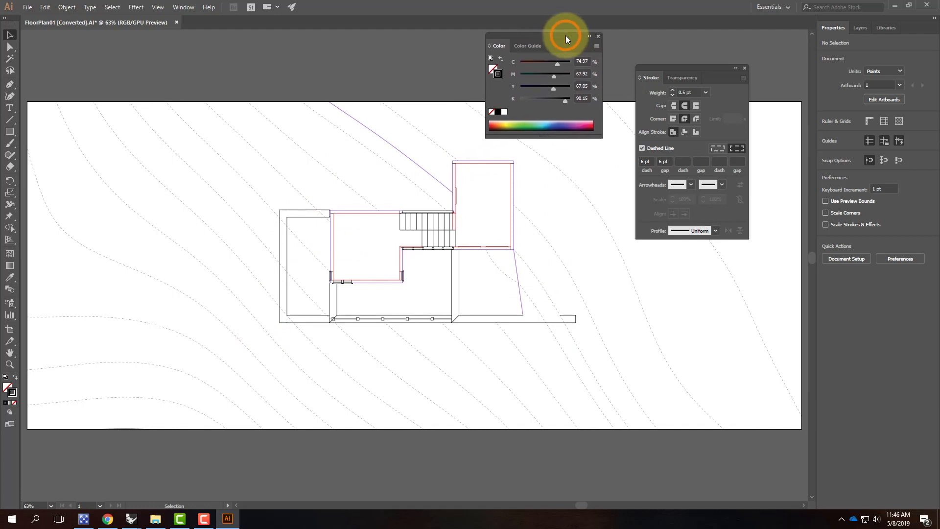
pyautogui.click(597, 37)
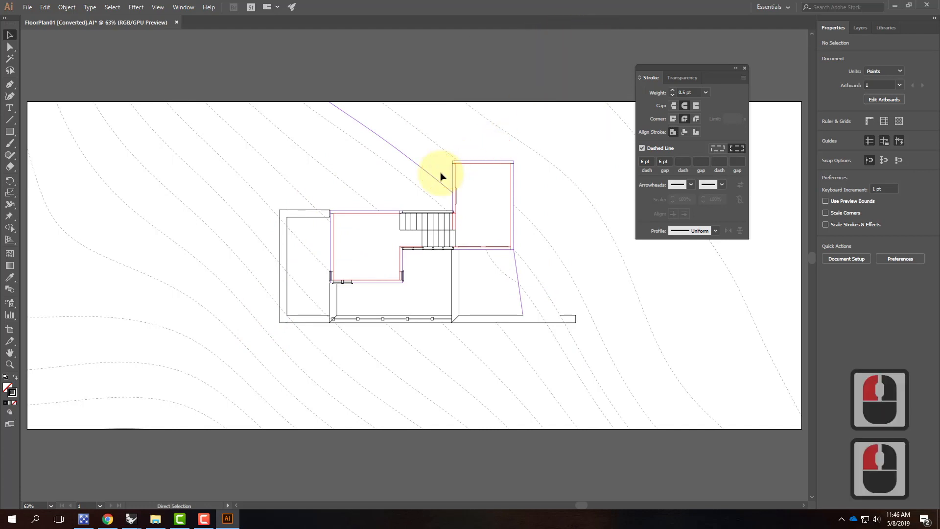
# - Display the layer list and expand the Visible layer to list its Make2D sublayers
pyautogui.hotkey('ctrl', '=')
pyautogui.hotkey('ctrl', '=')
pyautogui.hotkey('ctrl', '=')
pyautogui.moveTo(455, 151); pyautogui.dragTo(316, 254)
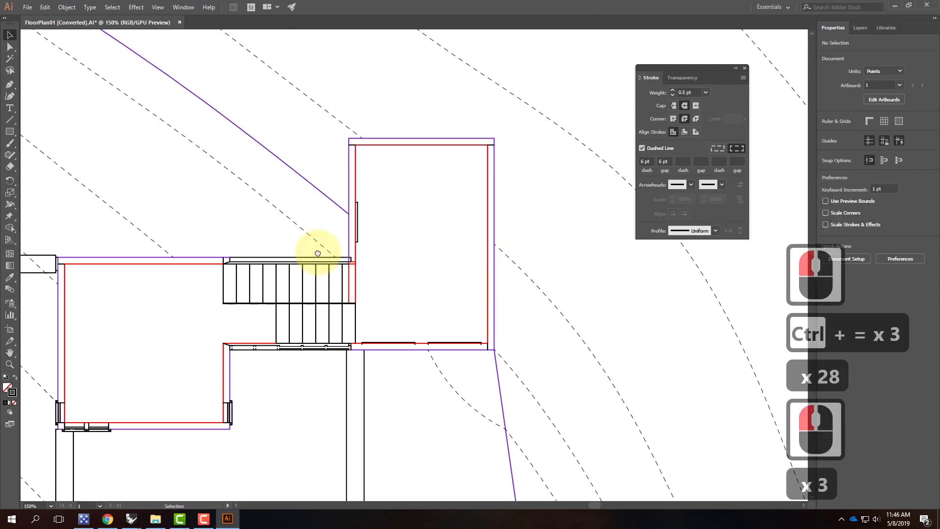
pyautogui.click(856, 27)
pyautogui.click(850, 42)
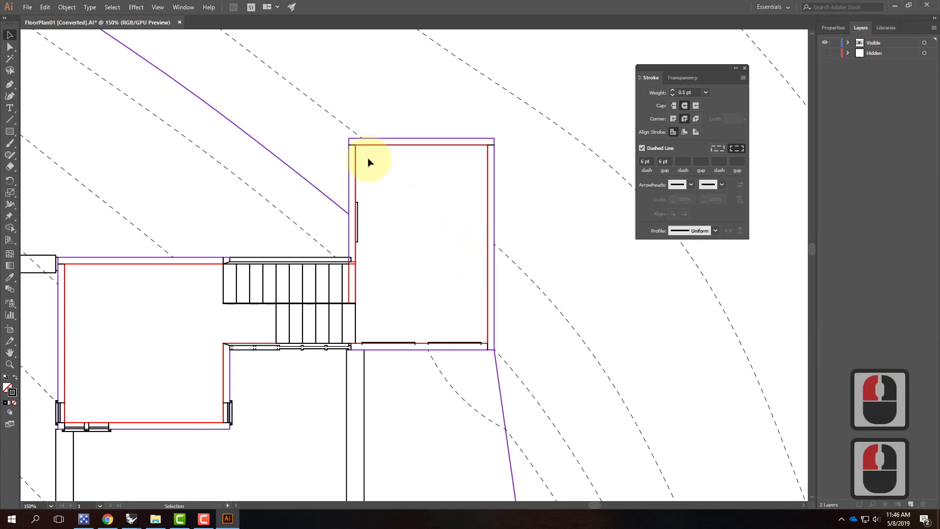
# - Give the purple outer wall line along the upper edge of the stair-side room a 3 pt black stroke
pyautogui.click(373, 142)
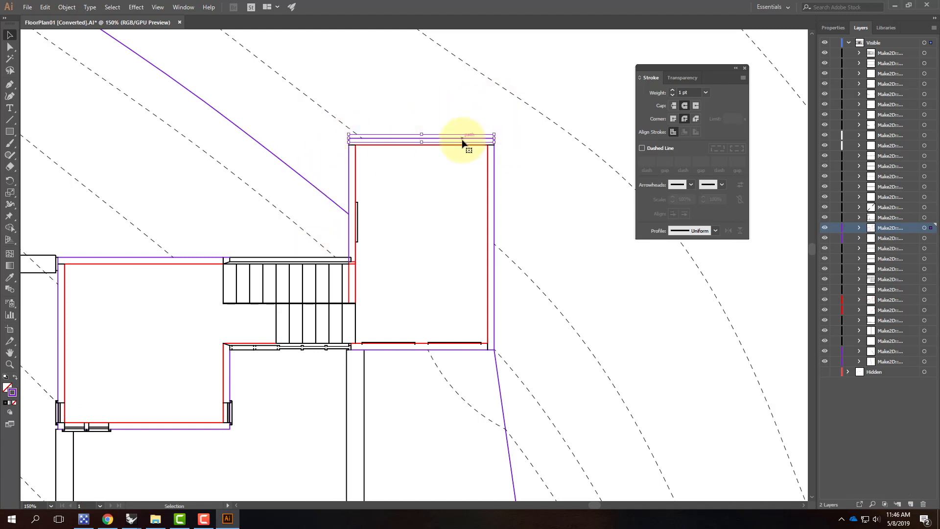
pyautogui.click(672, 92)
pyautogui.click(672, 92)
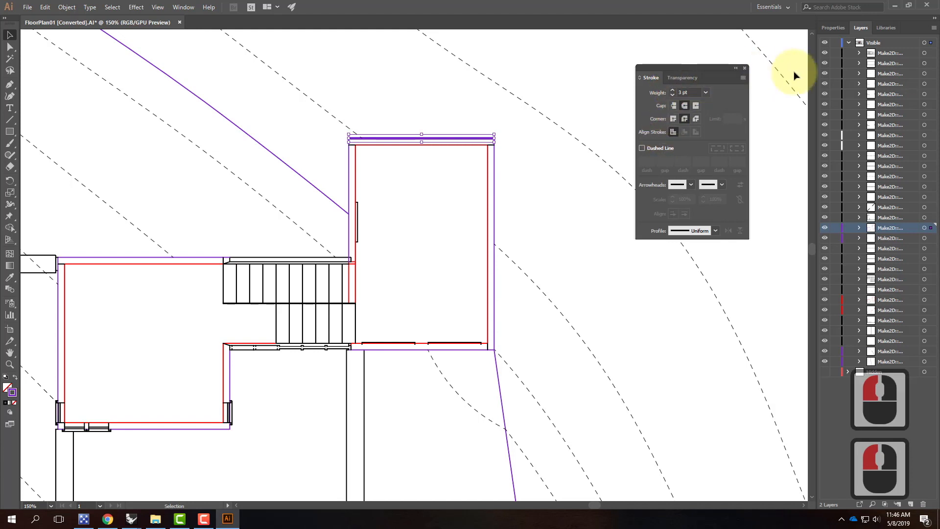
pyautogui.doubleClick(12, 391)
pyautogui.moveTo(343, 313); pyautogui.dragTo(335, 322)
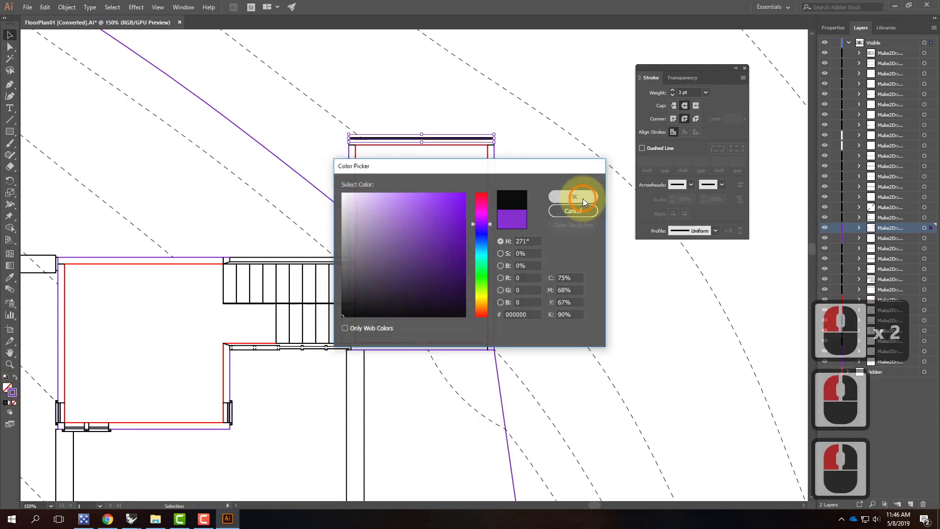
pyautogui.click(582, 198)
pyautogui.click(427, 118)
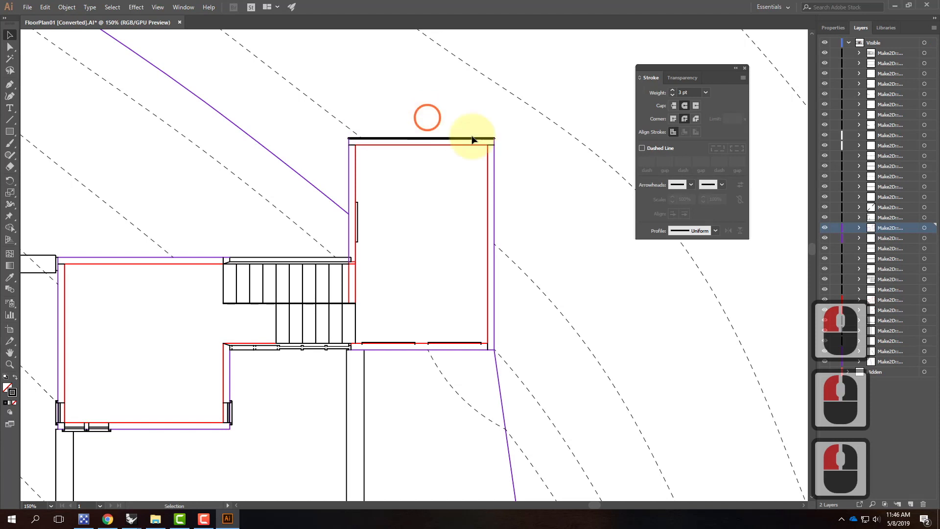
# - Select all the artwork on the outer wall line's Make2D layer and set its stroke weight to 3 pt
pyautogui.click(465, 143)
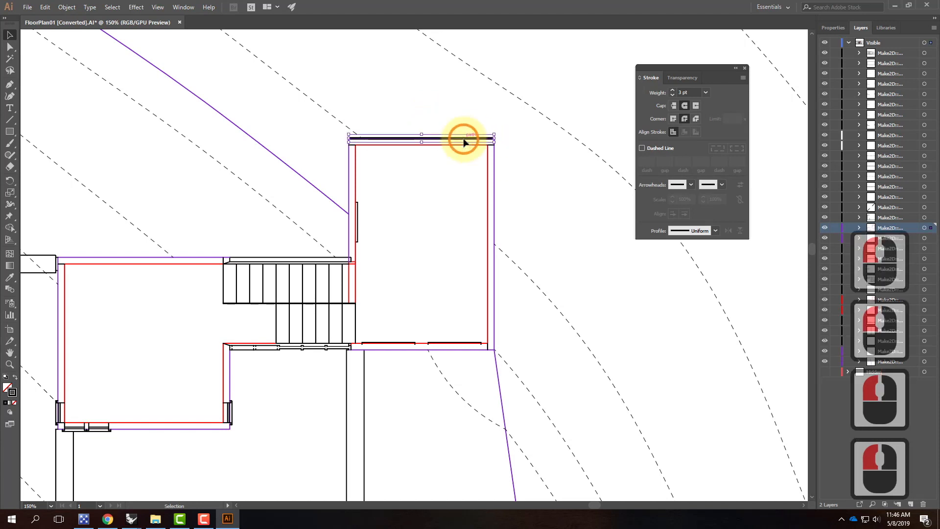
pyautogui.click(930, 229)
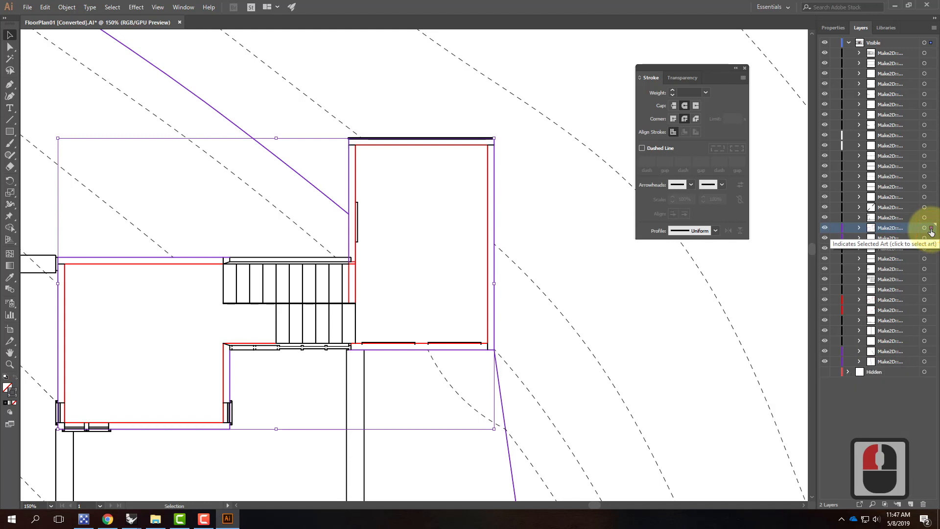
pyautogui.doubleClick(13, 394)
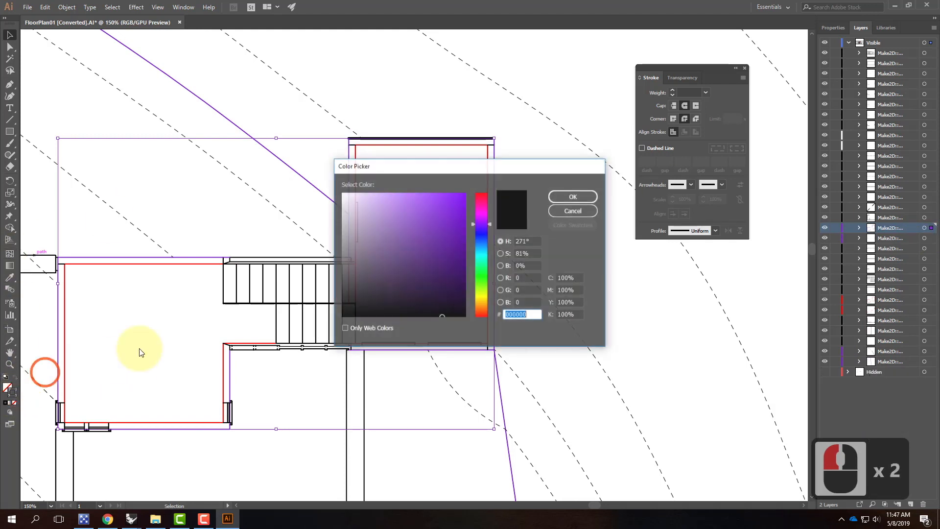
pyautogui.click(575, 195)
pyautogui.click(670, 90)
pyautogui.click(671, 90)
pyautogui.click(689, 91)
pyautogui.moveTo(698, 91); pyautogui.dragTo(658, 88)
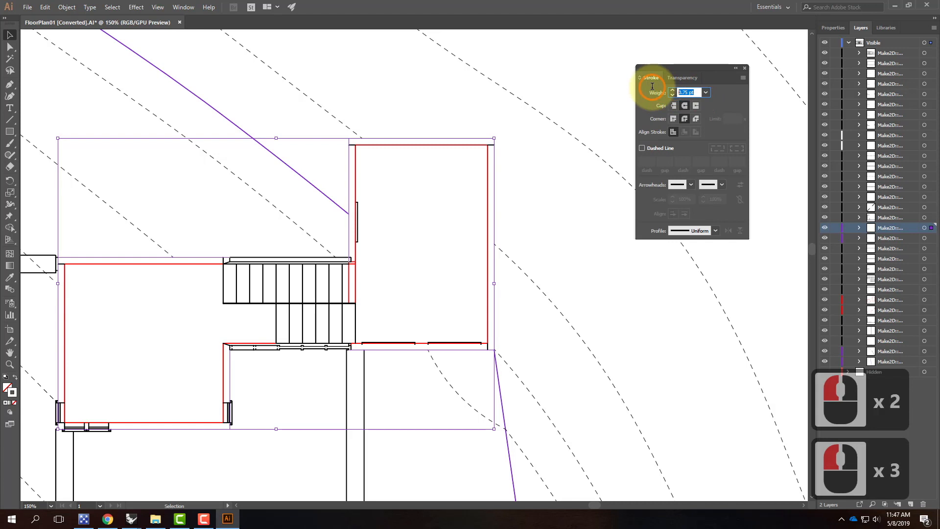
pyautogui.write('3')
pyautogui.press('Tab')
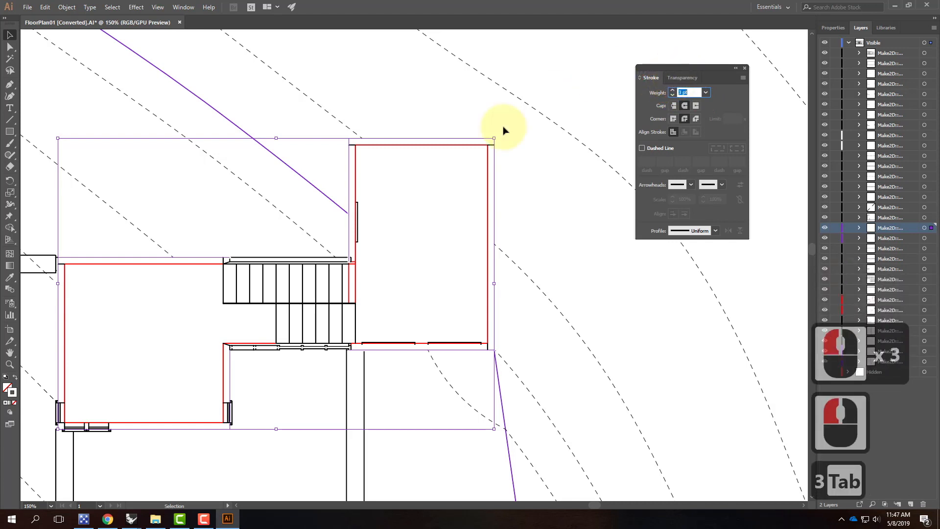
pyautogui.click(558, 162)
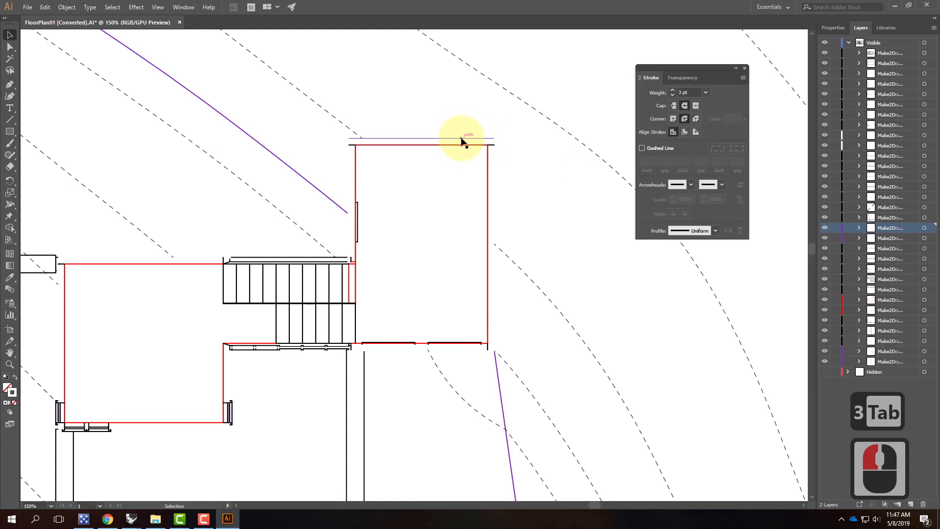
# - Reselect all the artwork on the outer wall layer and set its stroke color to black 000000
pyautogui.click(930, 228)
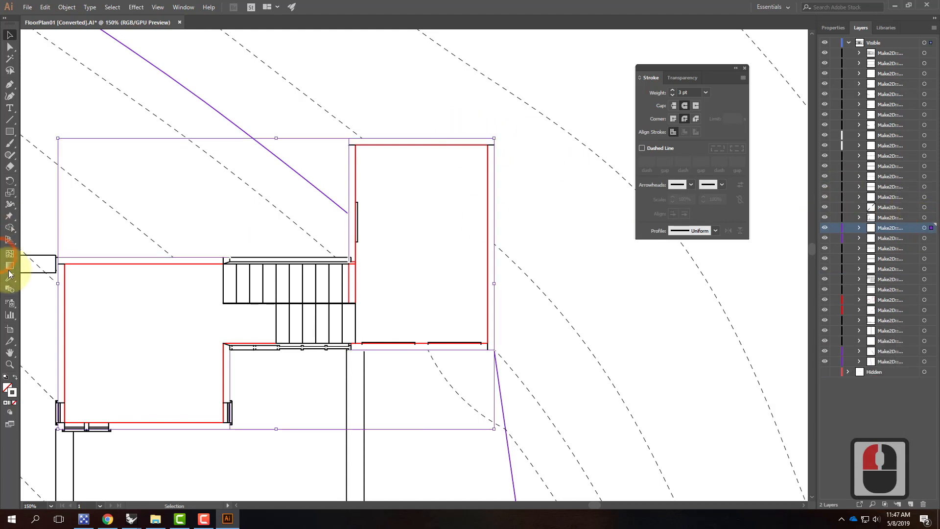
pyautogui.doubleClick(14, 395)
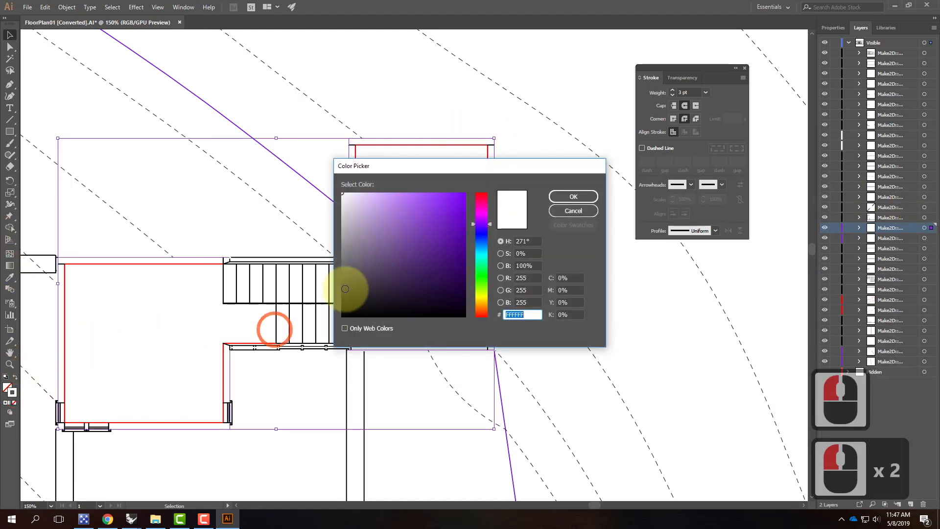
pyautogui.click(336, 321)
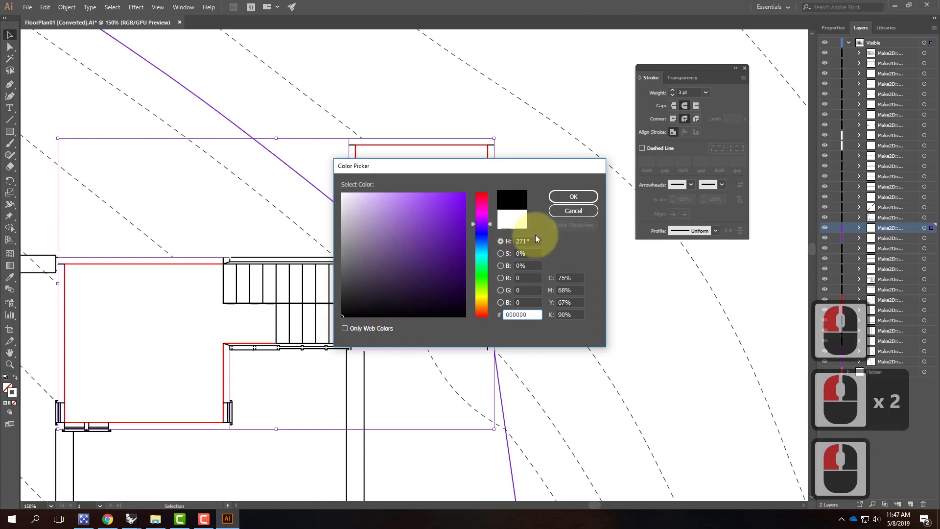
pyautogui.click(577, 197)
pyautogui.click(624, 230)
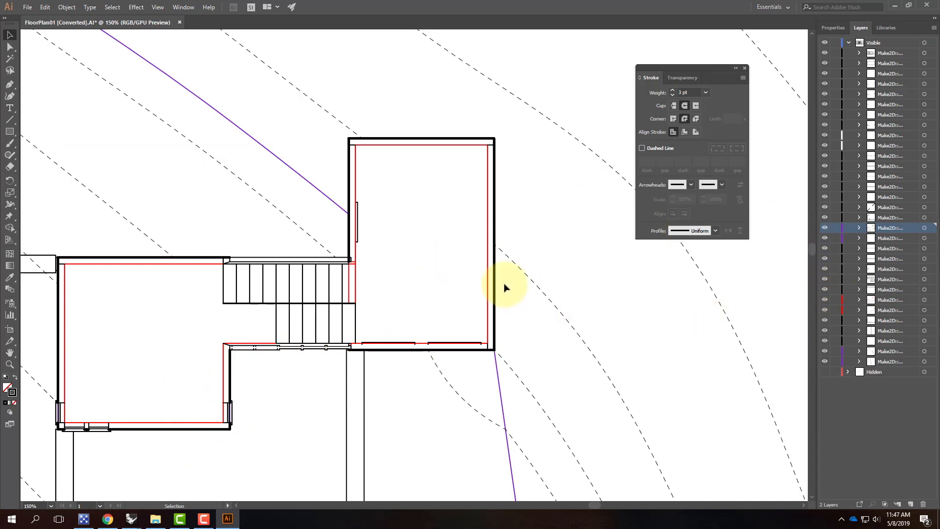
# - Select all the artwork on the red inner wall line's Make2D layer and set its stroke weight to 3 pt
pyautogui.click(489, 271)
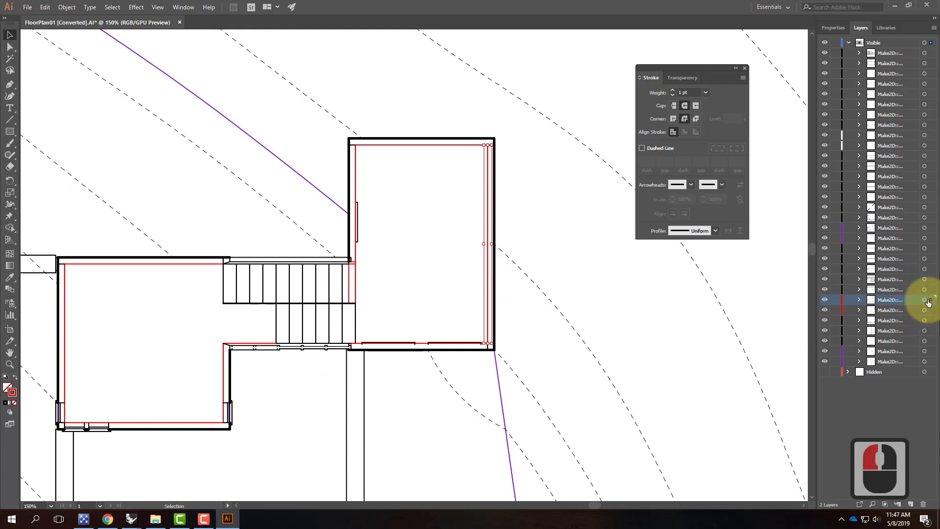
pyautogui.click(931, 300)
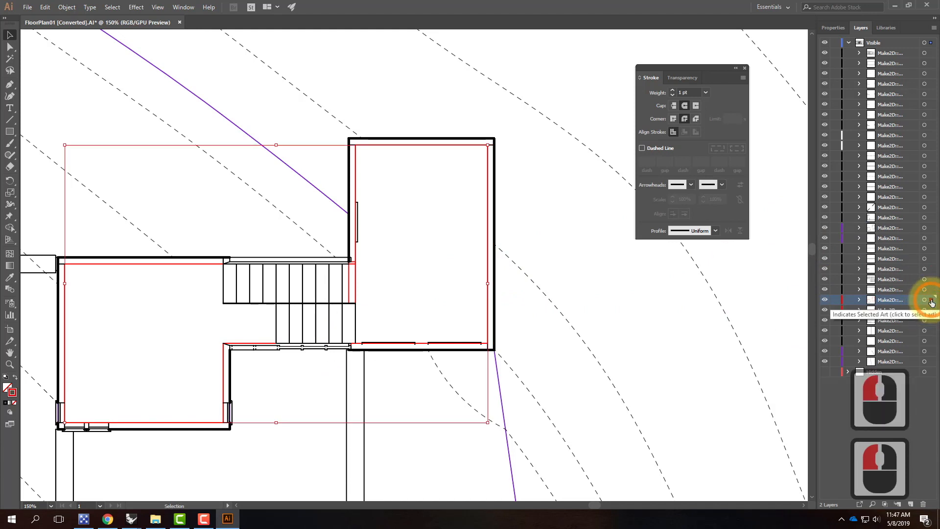
pyautogui.click(672, 90)
pyautogui.click(673, 91)
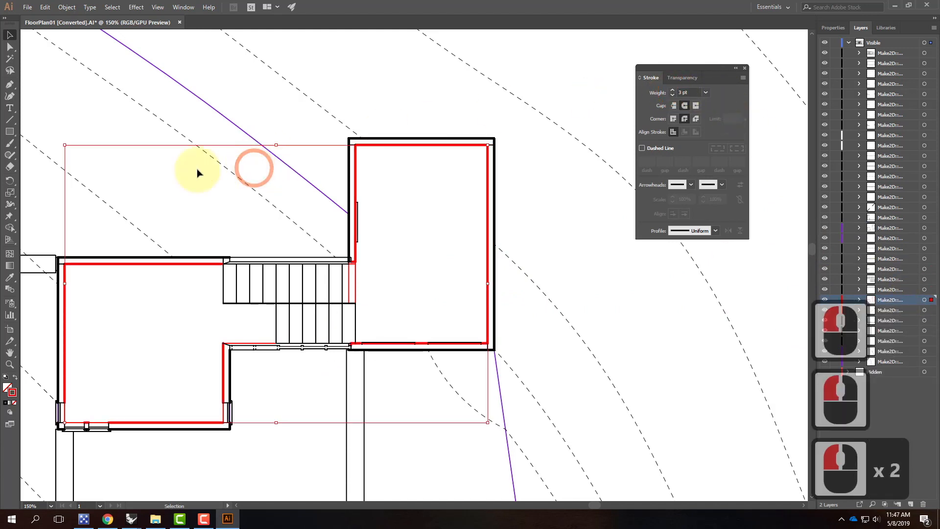
# - Change the inner wall layer's stroke color to black 000000 and deselect the artwork
pyautogui.doubleClick(12, 392)
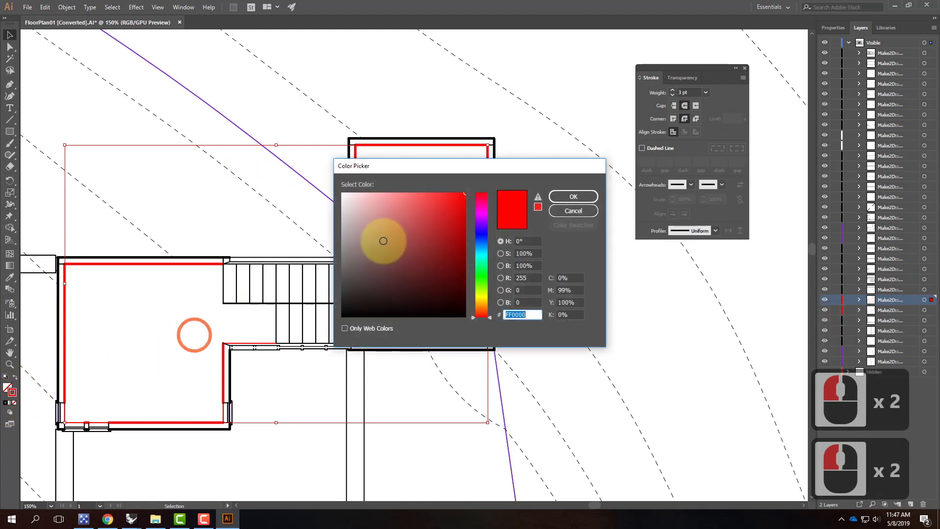
pyautogui.moveTo(389, 245)
pyautogui.mouseDown()
pyautogui.moveTo(329, 310)
pyautogui.moveTo(331, 321)
pyautogui.mouseUp()
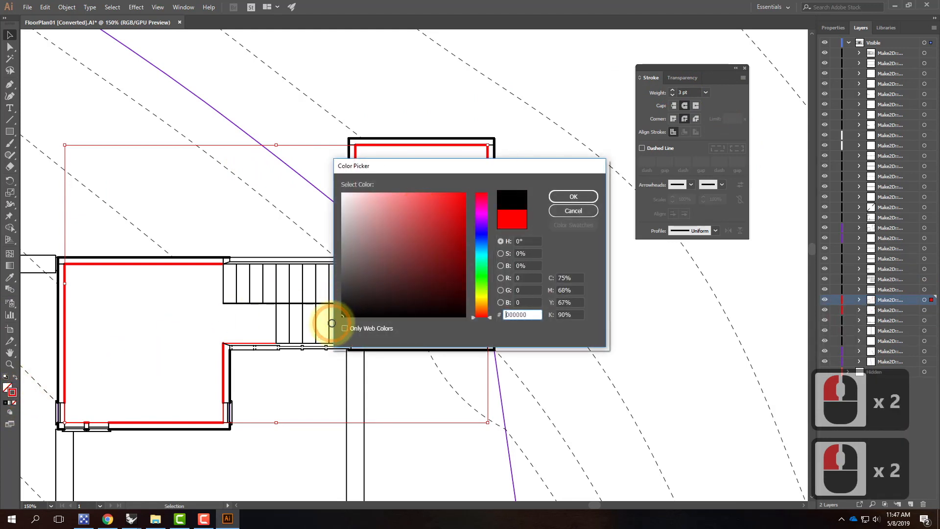
pyautogui.doubleClick(563, 198)
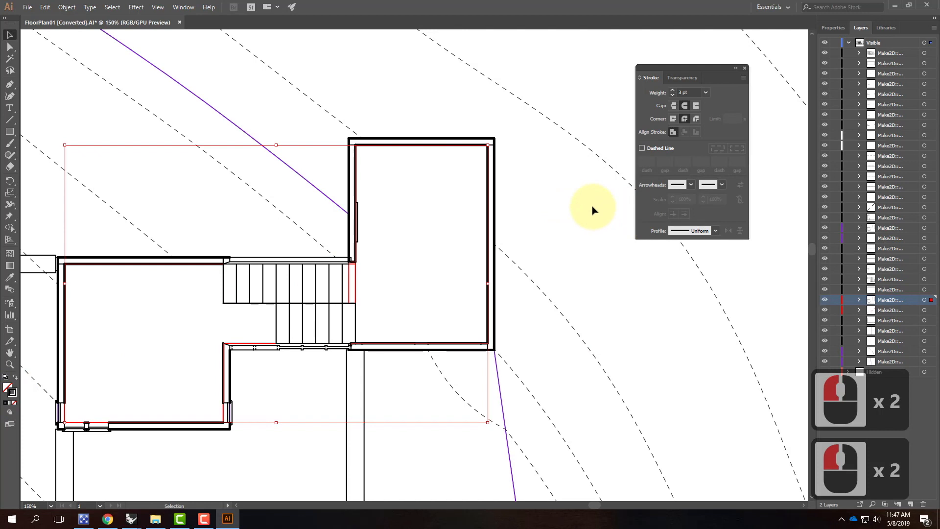
pyautogui.click(605, 255)
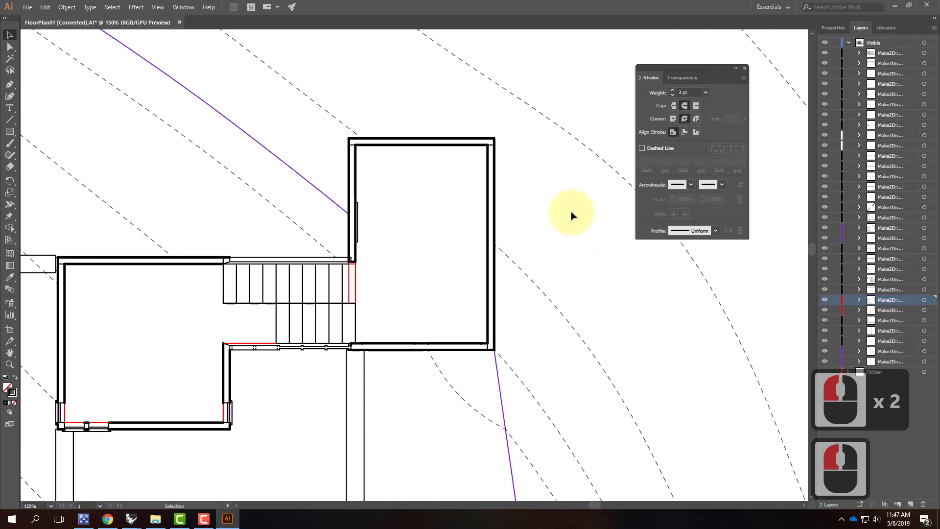
# - Delete the two short thin lines crossing the wall thickness at the upper corners of the stair-side room
pyautogui.hotkey('ctrl', '=')
pyautogui.hotkey('ctrl', '=')
pyautogui.hotkey('ctrl', '=')
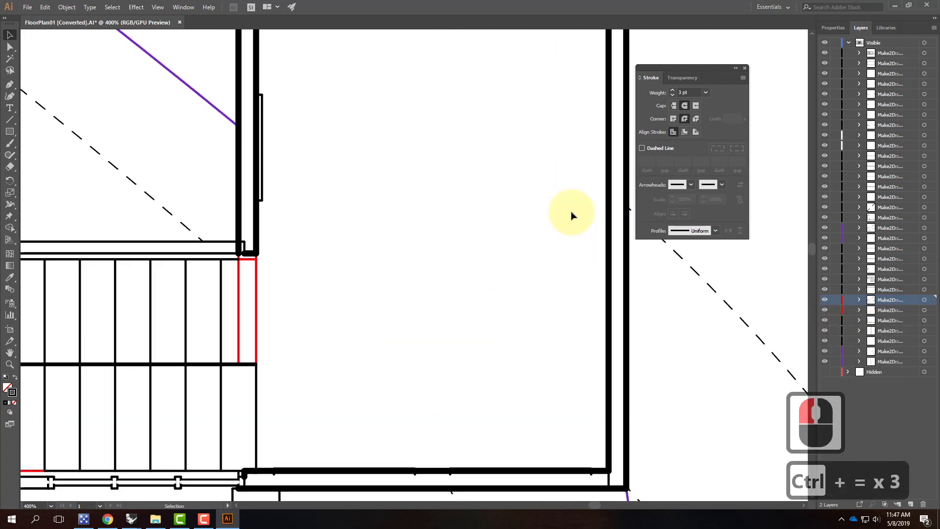
pyautogui.moveTo(411, 132); pyautogui.dragTo(355, 369)
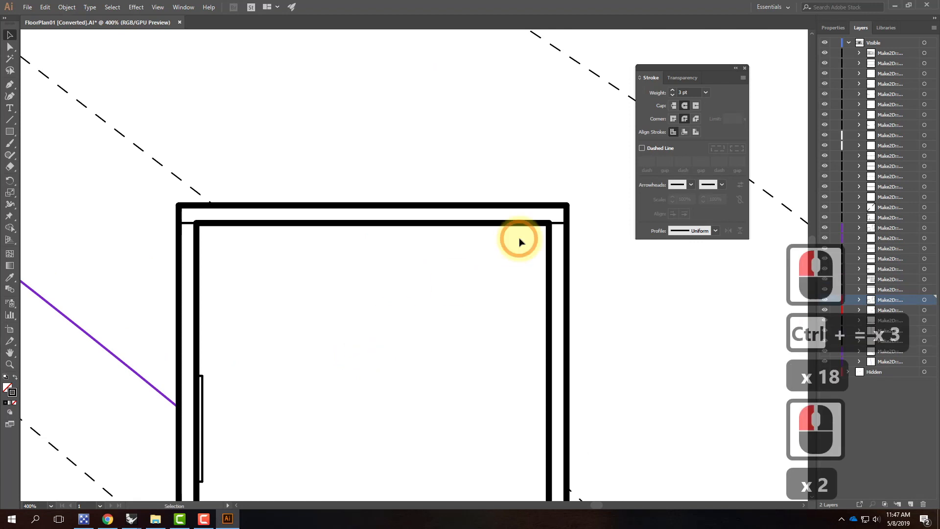
pyautogui.click(558, 225)
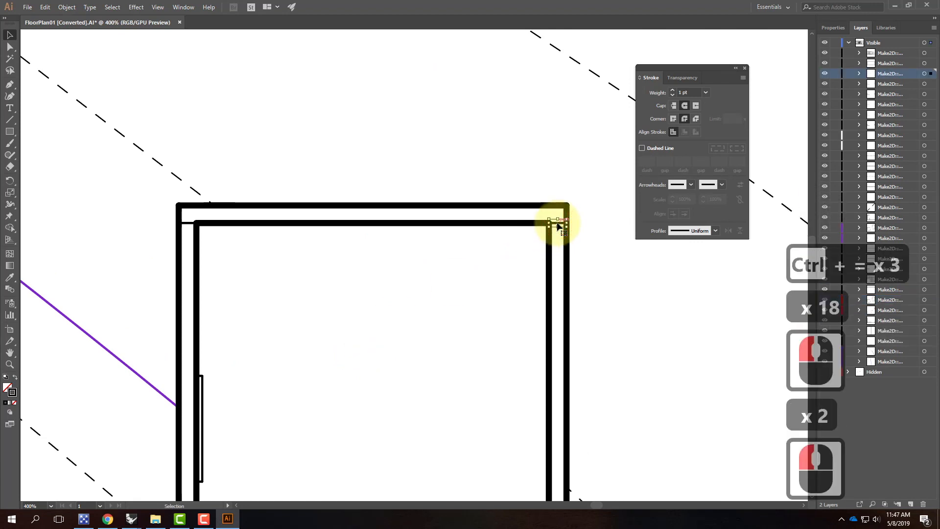
pyautogui.press('Delete')
pyautogui.click(188, 226)
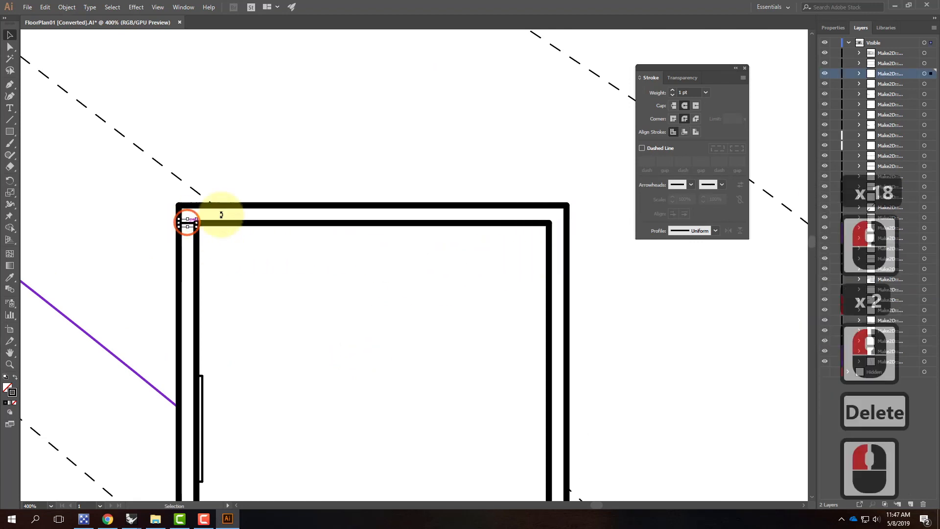
pyautogui.press('Delete')
pyautogui.click(388, 167)
# - Match the thin outer wall line above the stairs to the adjoining wall's 3 pt black stroke with the Eyedropper
pyautogui.moveTo(96, 314); pyautogui.dragTo(415, 113)
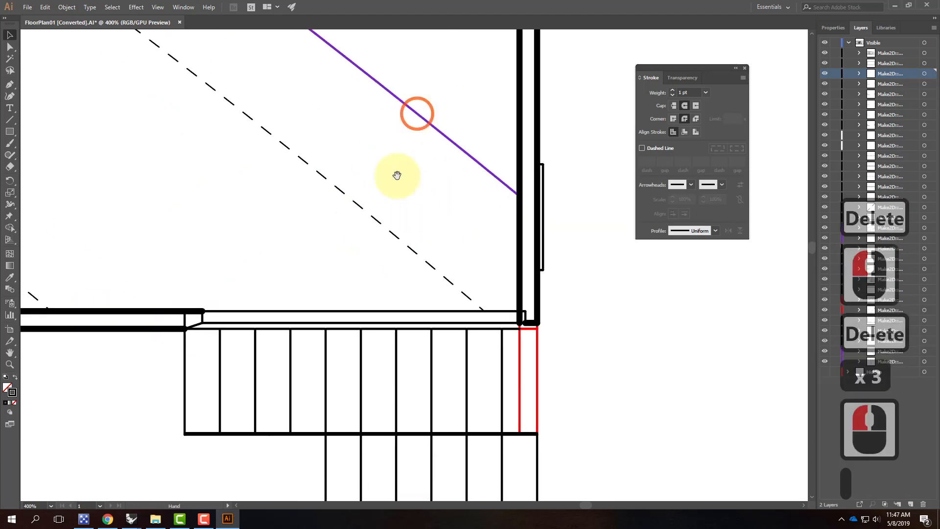
pyautogui.moveTo(333, 296); pyautogui.dragTo(406, 242)
pyautogui.click(323, 247)
pyautogui.click(296, 258)
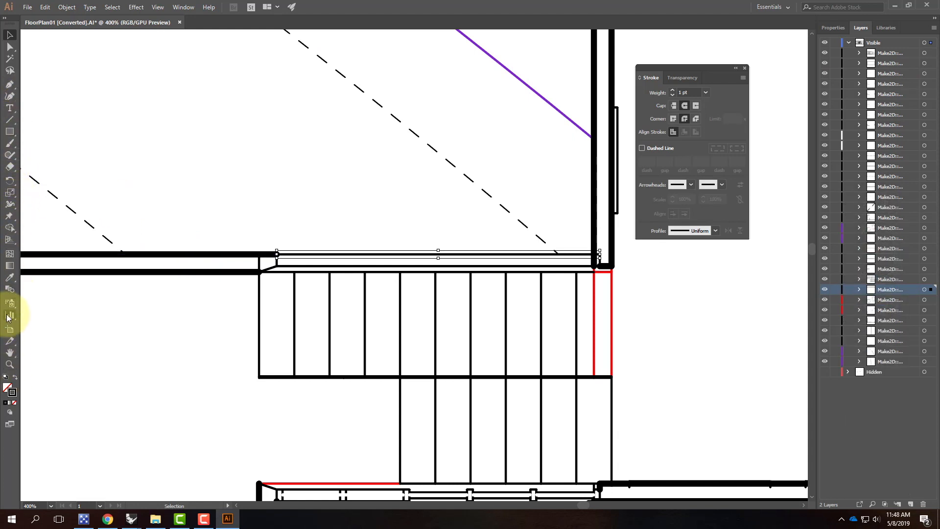
pyautogui.click(9, 278)
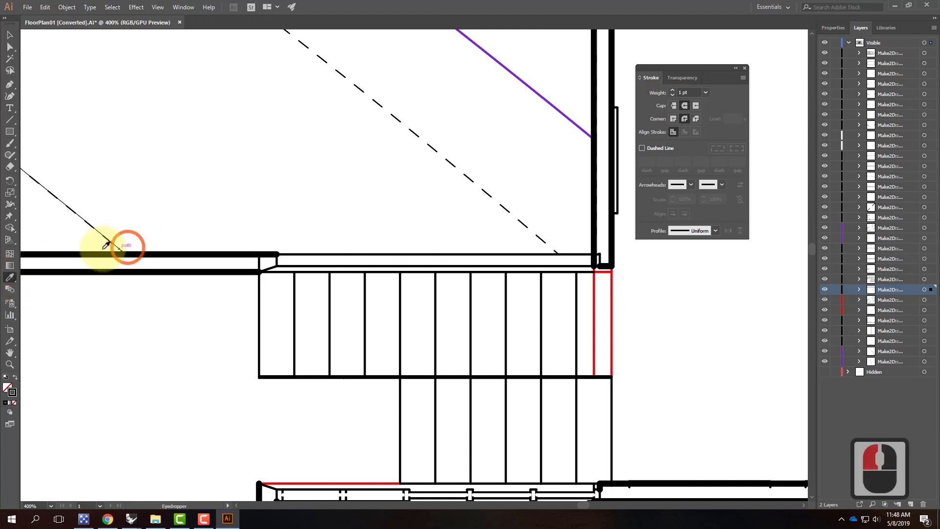
pyautogui.click(83, 254)
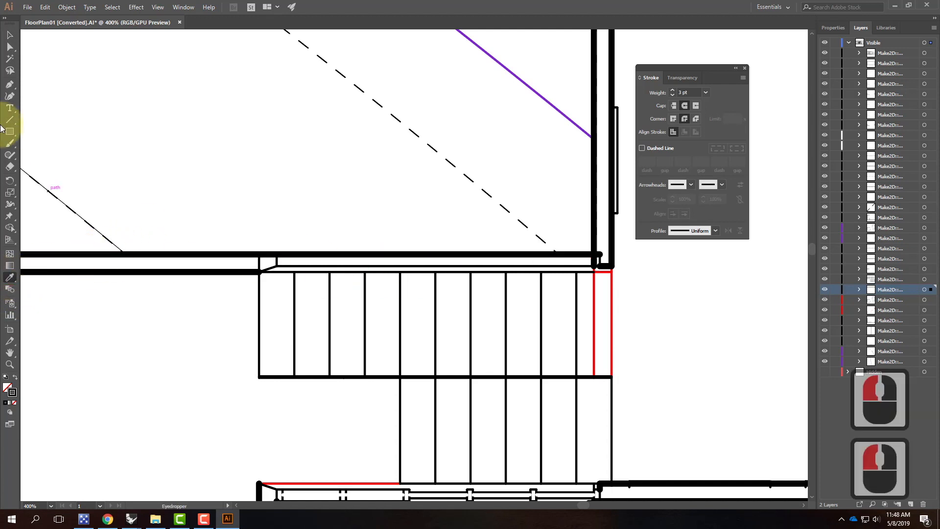
# - Select all the short segments along the stairs' upper edge and match them to the inner wall's 3 pt black stroke with the Eyedropper
pyautogui.click(9, 35)
pyautogui.moveTo(458, 232); pyautogui.dragTo(482, 264)
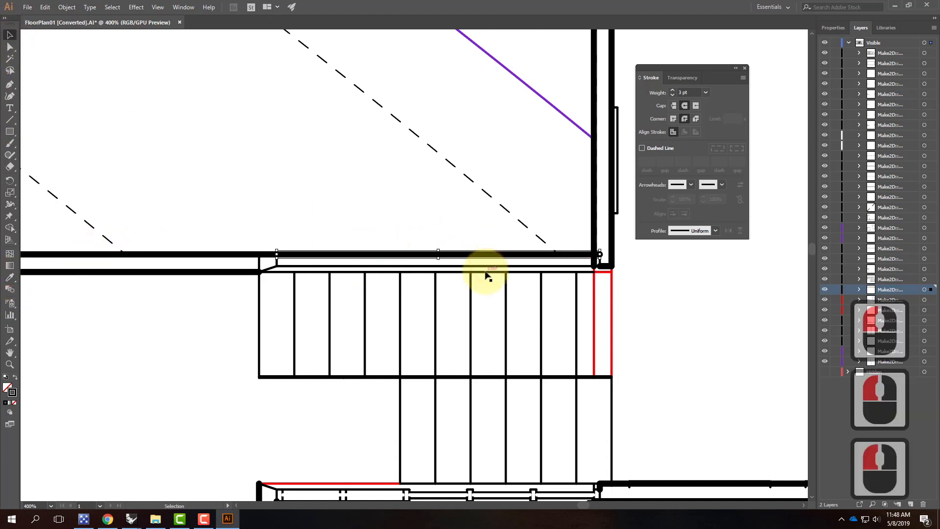
pyautogui.click(487, 275)
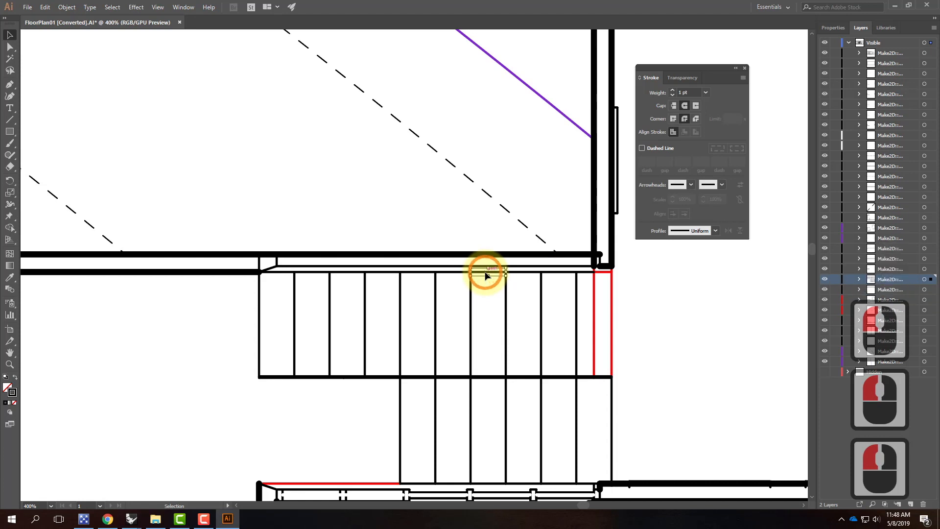
pyautogui.keyDown('shift'); pyautogui.click(528, 275); pyautogui.keyUp('shift')
pyautogui.keyDown('shift'); pyautogui.click(561, 270); pyautogui.keyUp('shift')
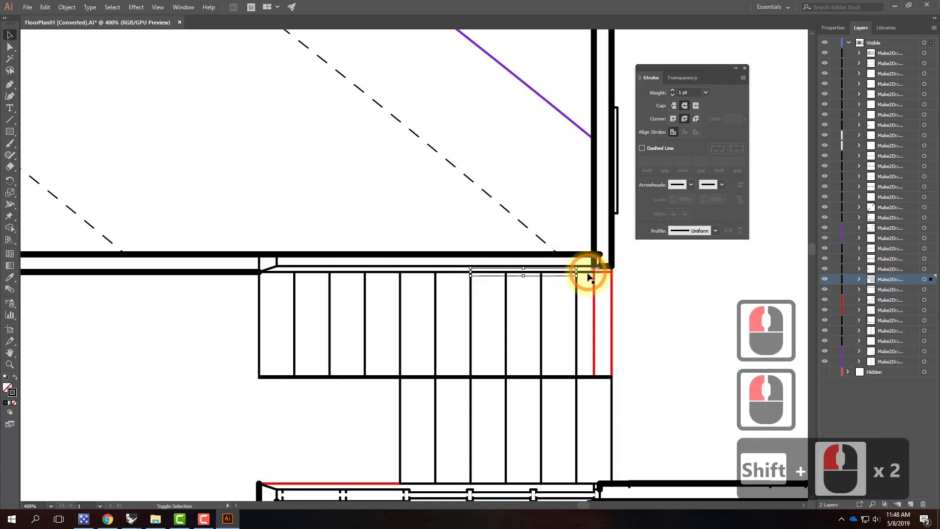
pyautogui.keyDown('shift'); pyautogui.click(593, 273); pyautogui.keyUp('shift')
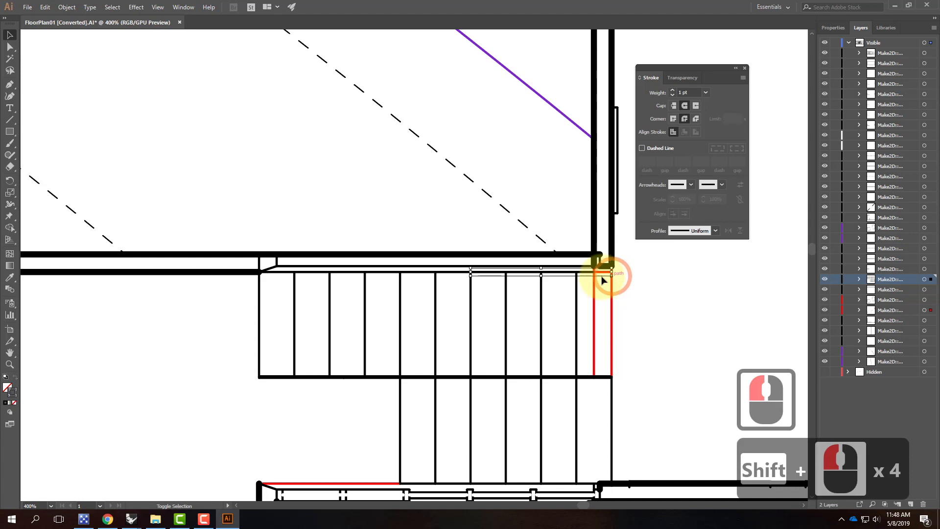
pyautogui.keyDown('shift'); pyautogui.click(425, 273); pyautogui.keyUp('shift')
pyautogui.keyDown('shift'); pyautogui.click(399, 272); pyautogui.keyUp('shift')
pyautogui.keyDown('shift'); pyautogui.click(346, 272); pyautogui.keyUp('shift')
pyautogui.keyDown('shift'); pyautogui.click(313, 272); pyautogui.keyUp('shift')
pyautogui.keyDown('shift'); pyautogui.click(307, 272); pyautogui.keyUp('shift')
pyautogui.keyDown('shift'); pyautogui.click(277, 272); pyautogui.keyUp('shift')
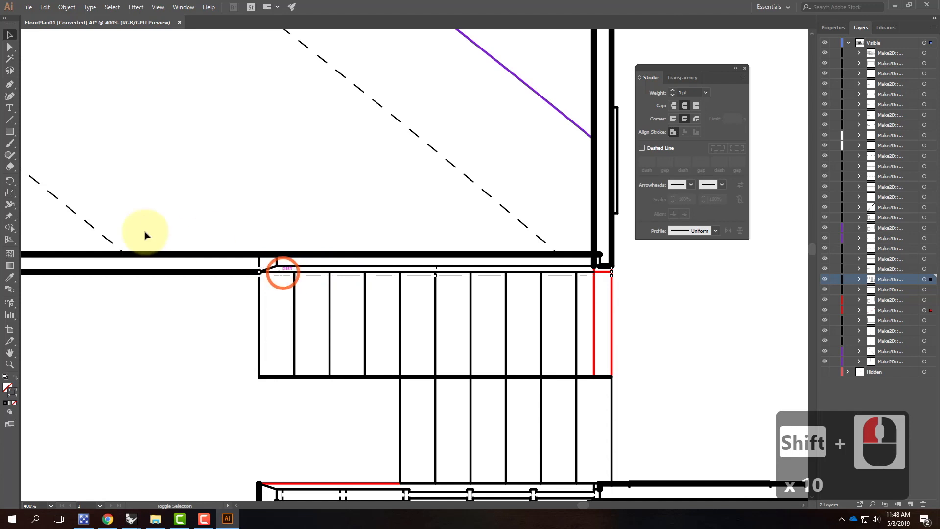
pyautogui.click(9, 277)
pyautogui.click(105, 269)
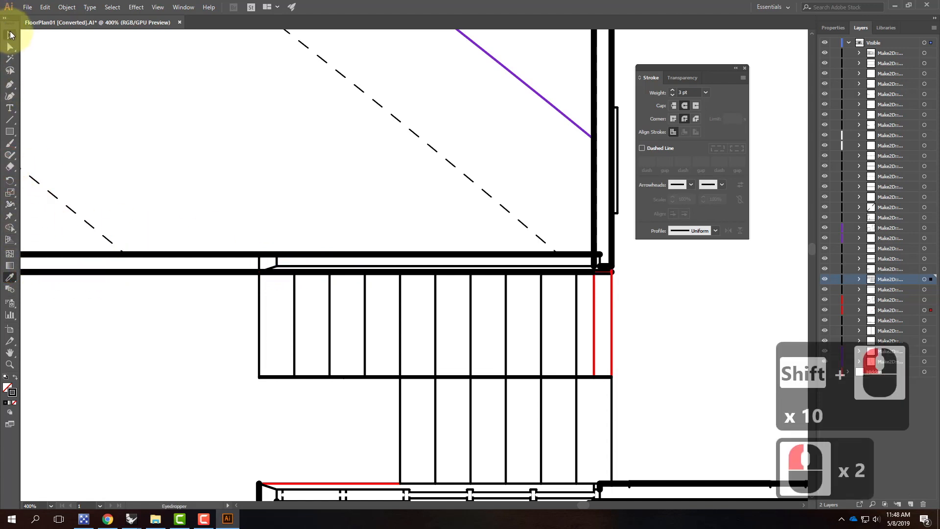
# - Delete the leftover thin line running inside the wall above the stairs and the small lines at its far end from the stair-side room
pyautogui.click(10, 35)
pyautogui.click(289, 267)
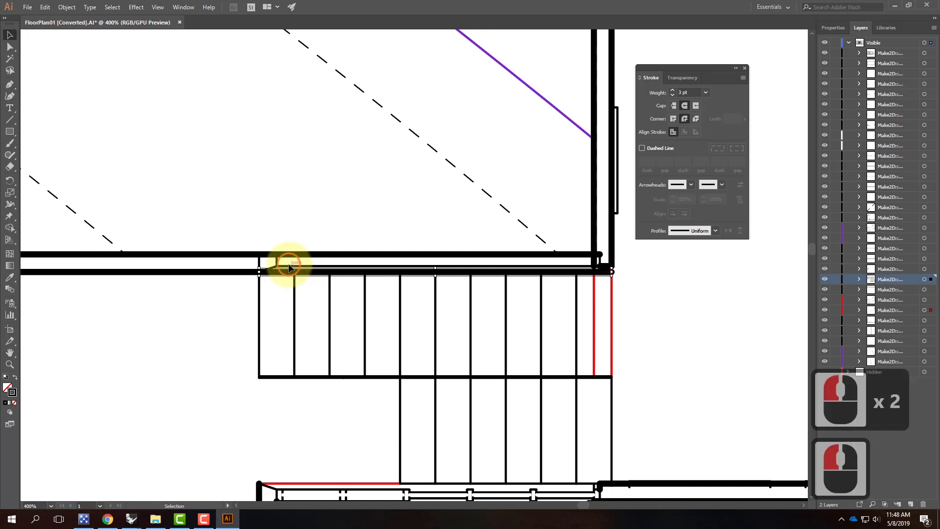
pyautogui.click(289, 267)
pyautogui.press('Delete')
pyautogui.click(274, 264)
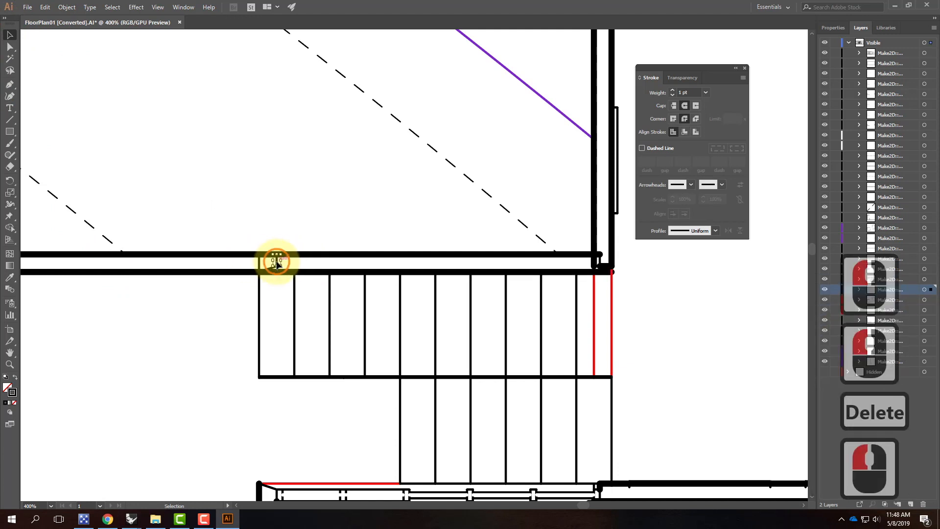
pyautogui.press('Delete')
pyautogui.click(271, 264)
pyautogui.press('Delete')
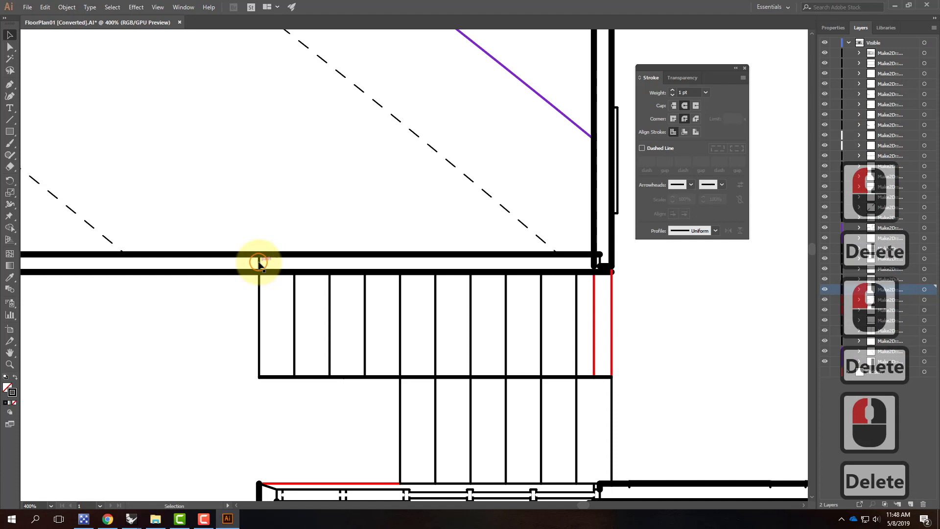
pyautogui.click(504, 256)
pyautogui.press('Delete')
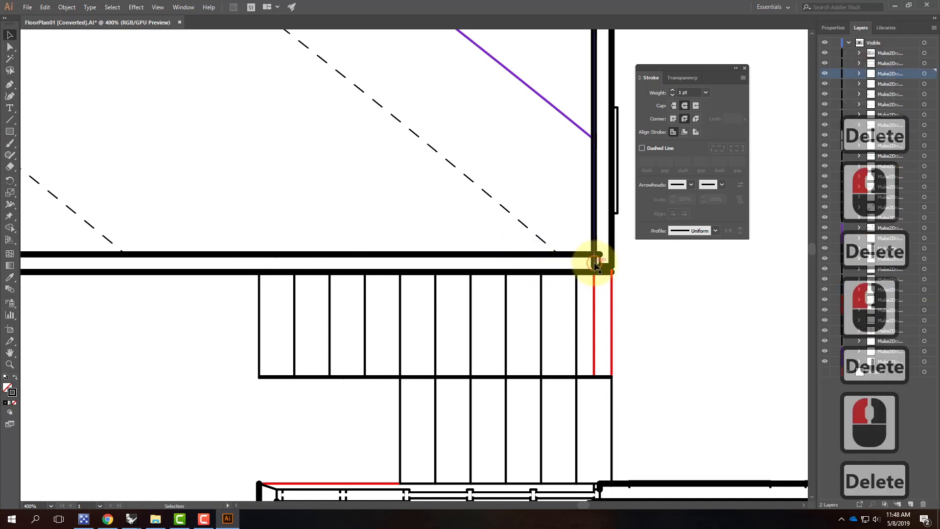
# - Shorten the vertical and horizontal outer wall lines so their ends meet at the corner where the stairs join the room
pyautogui.click(594, 266)
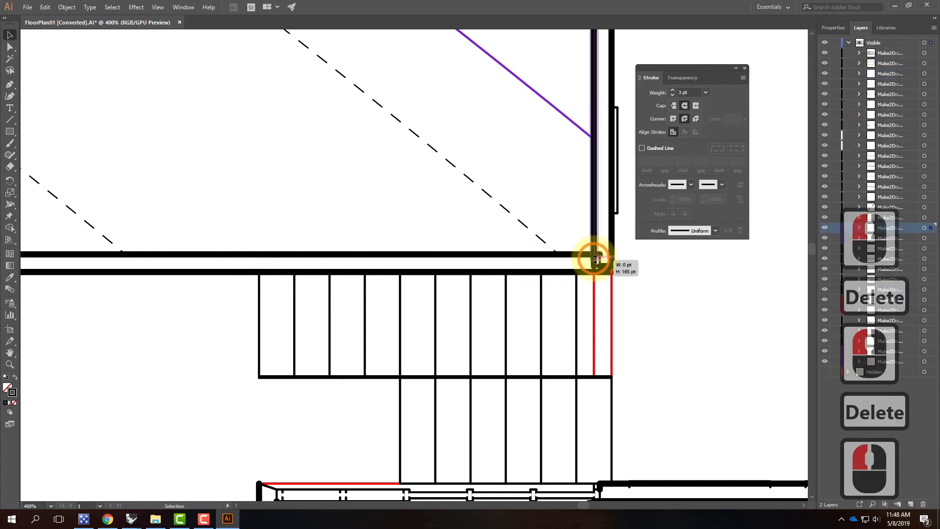
pyautogui.click(596, 256)
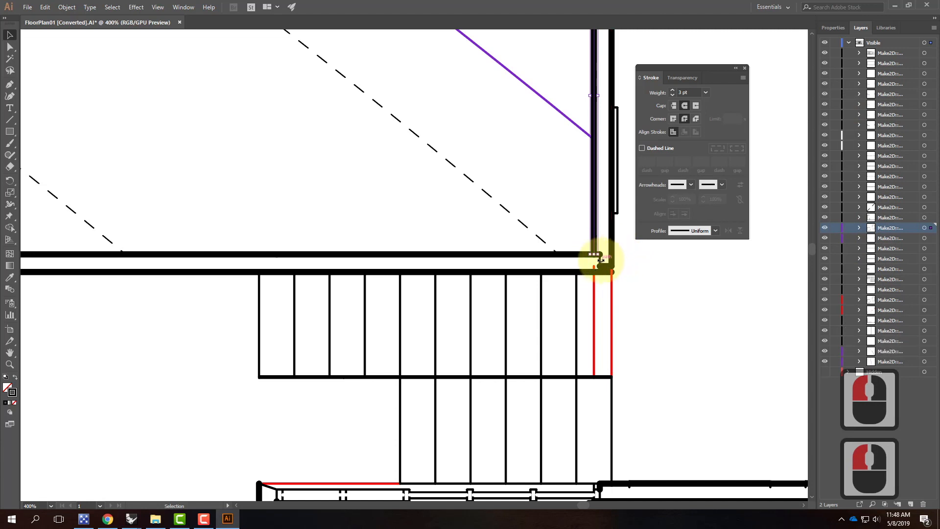
pyautogui.click(10, 35)
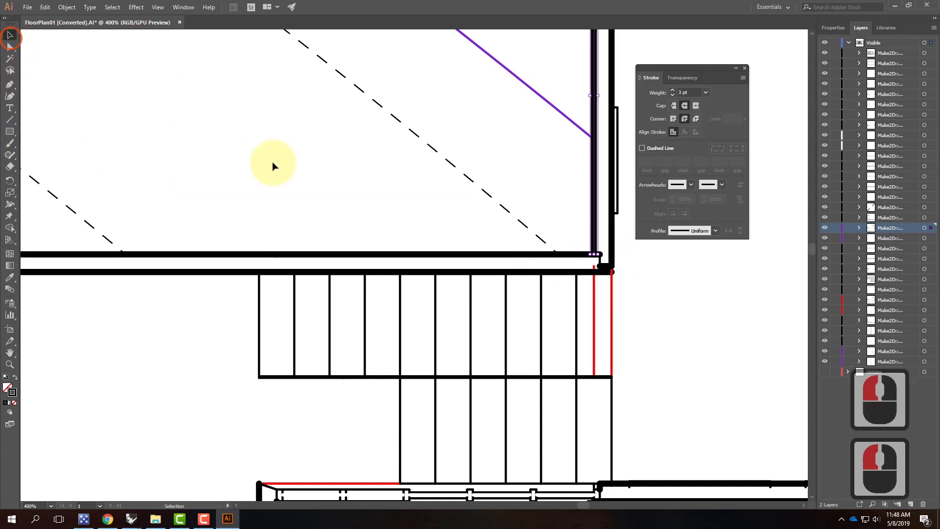
pyautogui.doubleClick(603, 280)
pyautogui.moveTo(588, 257); pyautogui.dragTo(599, 255)
pyautogui.moveTo(597, 257); pyautogui.dragTo(593, 254)
# - Delete the stray short segments inside the wall thickness at the corner where the stairs join the room
pyautogui.click(600, 258)
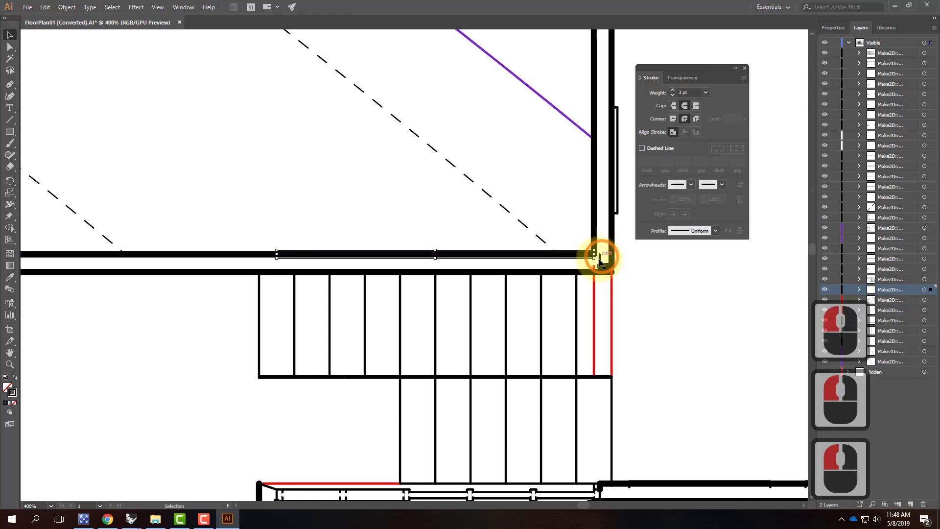
pyautogui.click(607, 268)
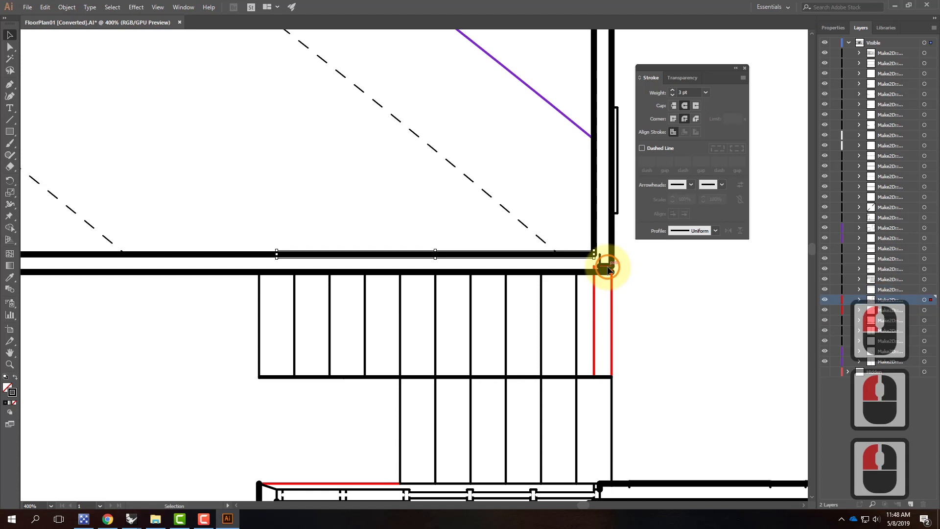
pyautogui.press('Delete')
pyautogui.click(601, 260)
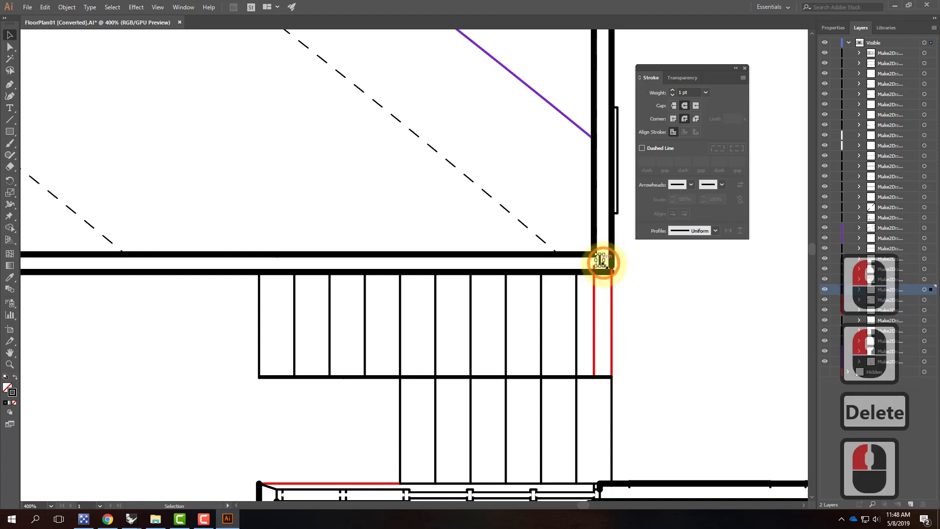
pyautogui.press('Delete')
pyautogui.click(594, 268)
pyautogui.press('Delete')
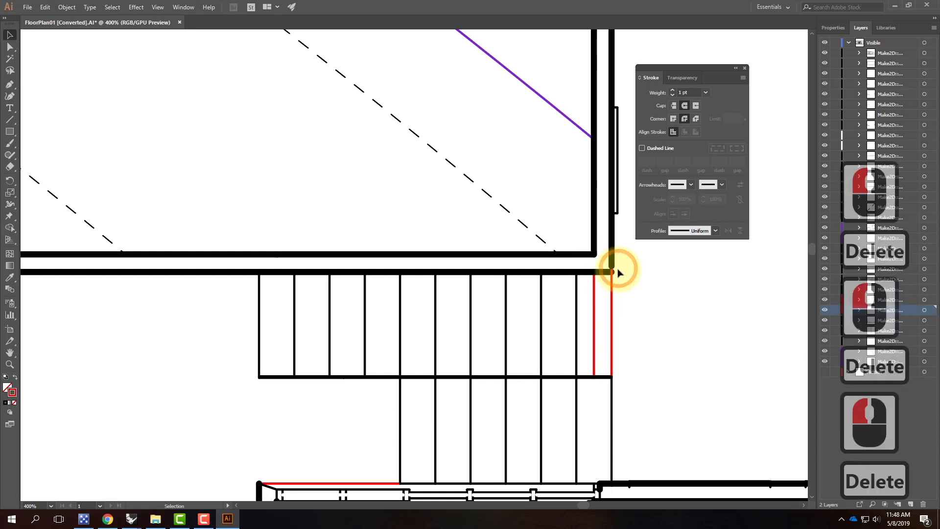
# - Match the small red segment at the inner wall corner beside the stairs to the wall's 3 pt black stroke with the Eyedropper
pyautogui.click(622, 268)
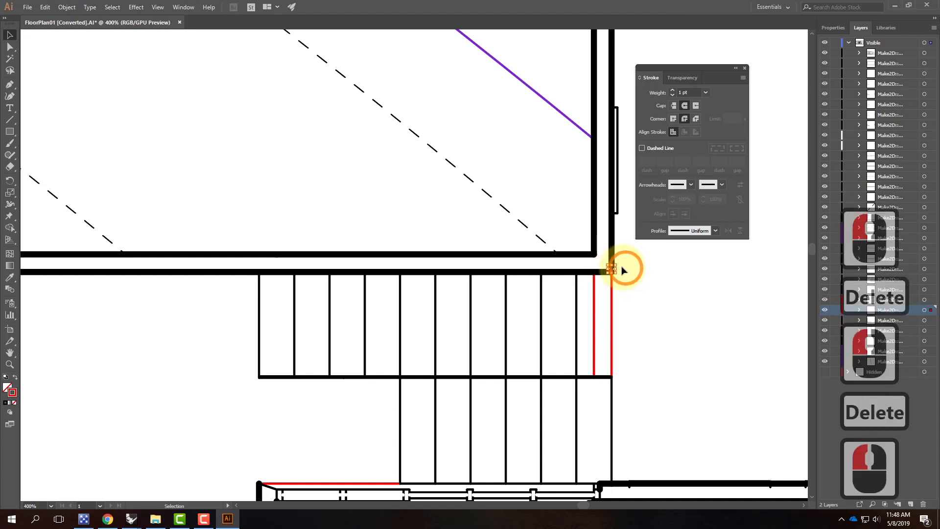
pyautogui.click(9, 277)
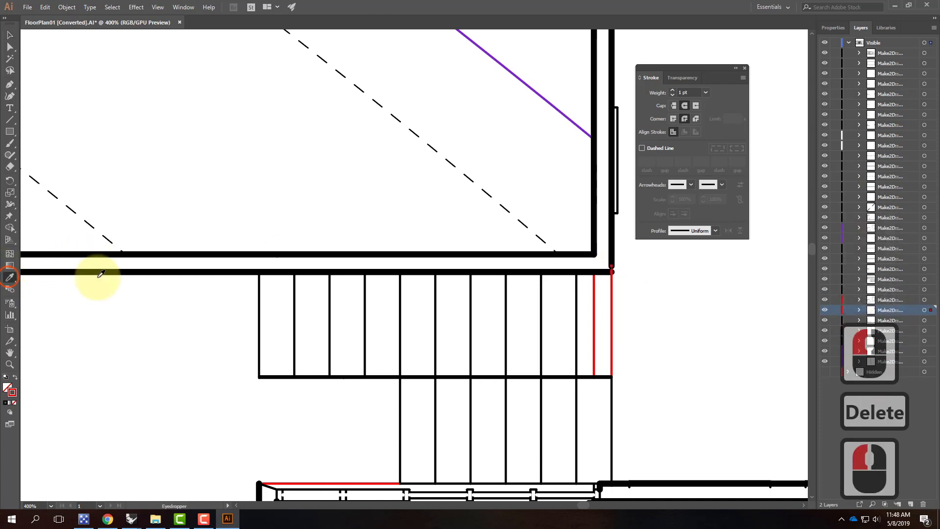
pyautogui.click(557, 274)
pyautogui.click(610, 254)
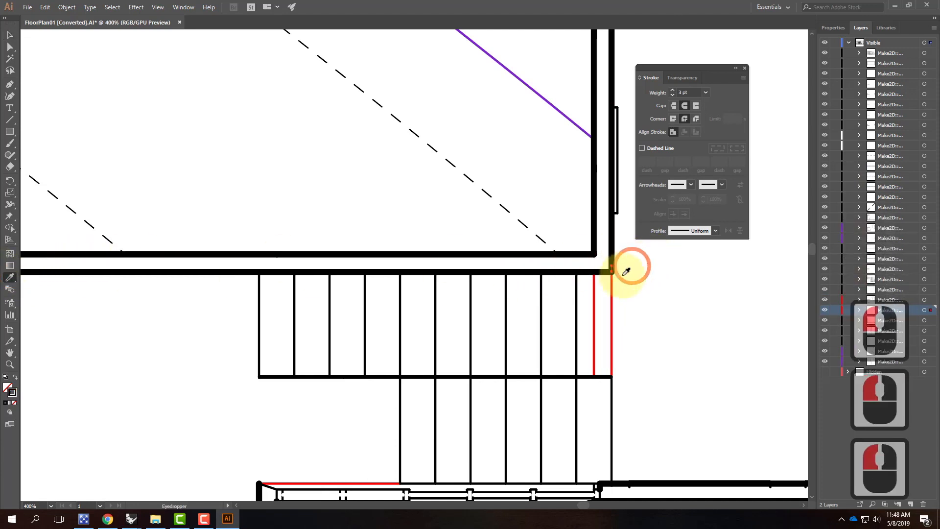
# - Delete the inner of the two red vertical lines at the end of the upper stair flight
pyautogui.click(9, 35)
pyautogui.click(346, 141)
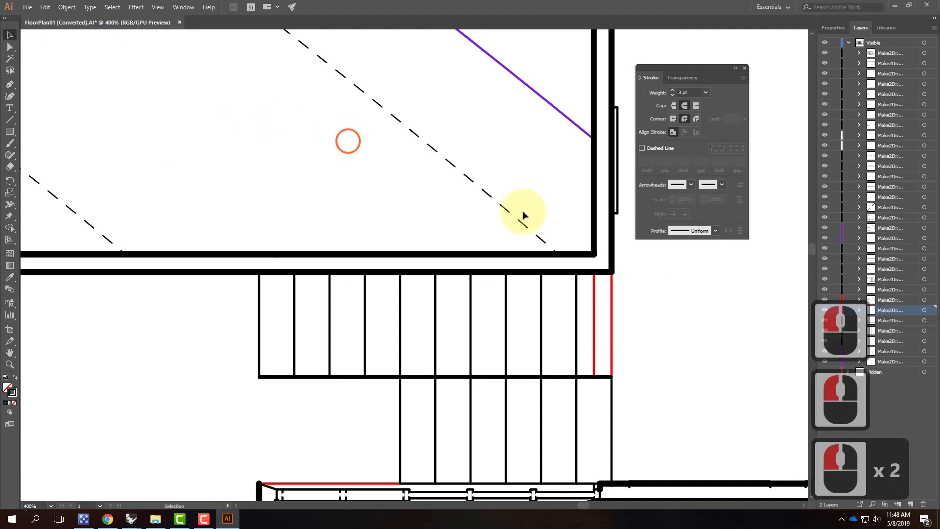
pyautogui.click(594, 294)
pyautogui.press('Delete')
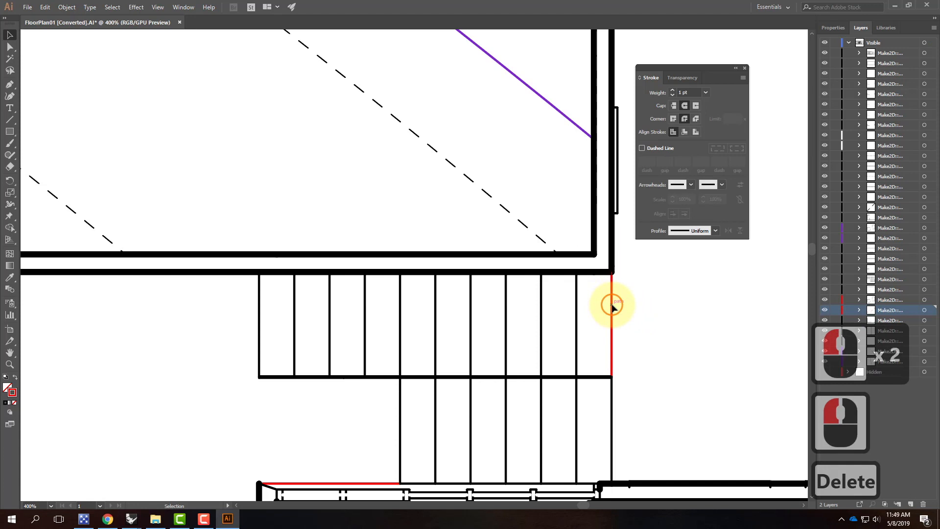
# - Match the remaining red line at the end of the upper stair flight to the 1 pt black tread lines with the Eyedropper
pyautogui.click(611, 305)
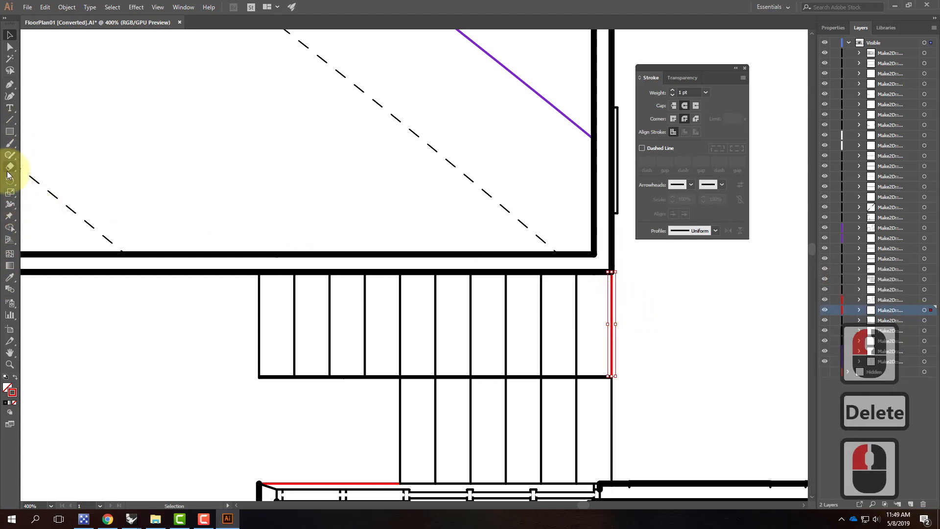
pyautogui.click(10, 277)
pyautogui.click(586, 282)
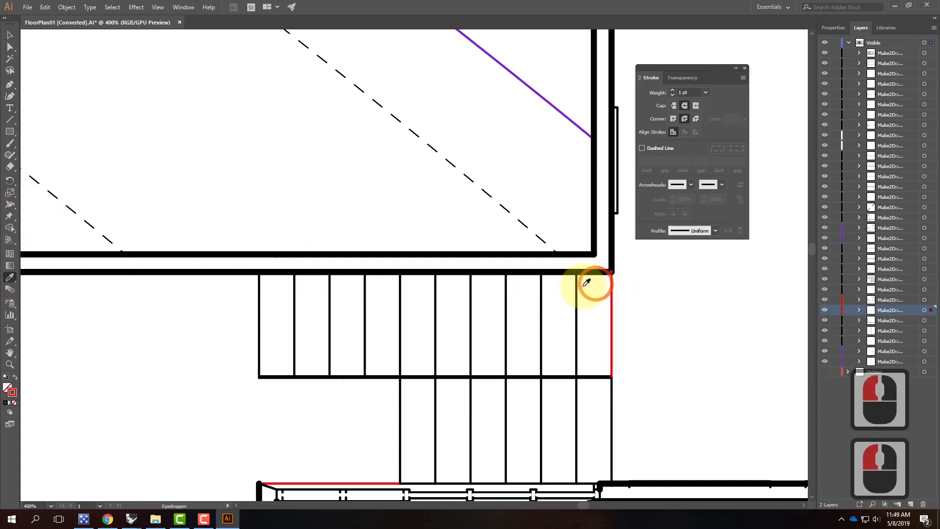
pyautogui.click(577, 287)
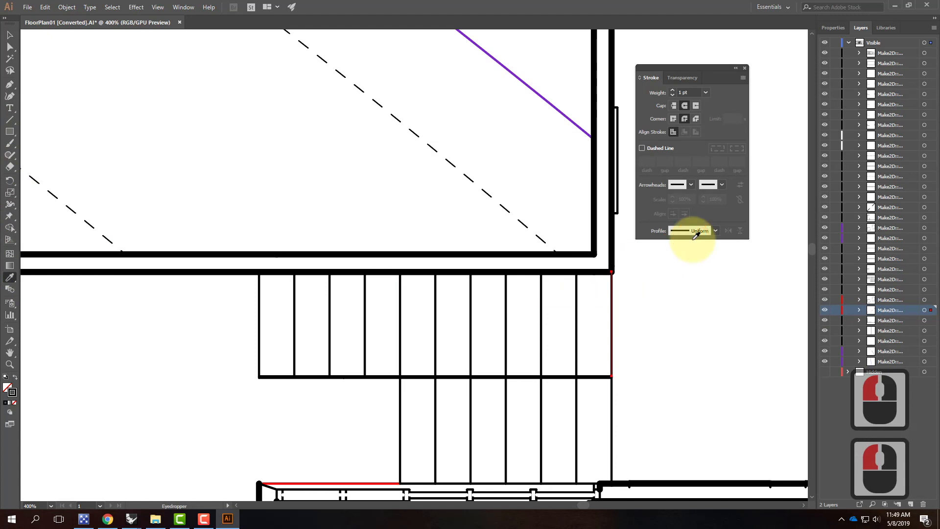
# - Delete the slanted purple terrain line running from the upper room's lower outer corner down to the long terrace wall
pyautogui.hotkey('ctrl', '0')
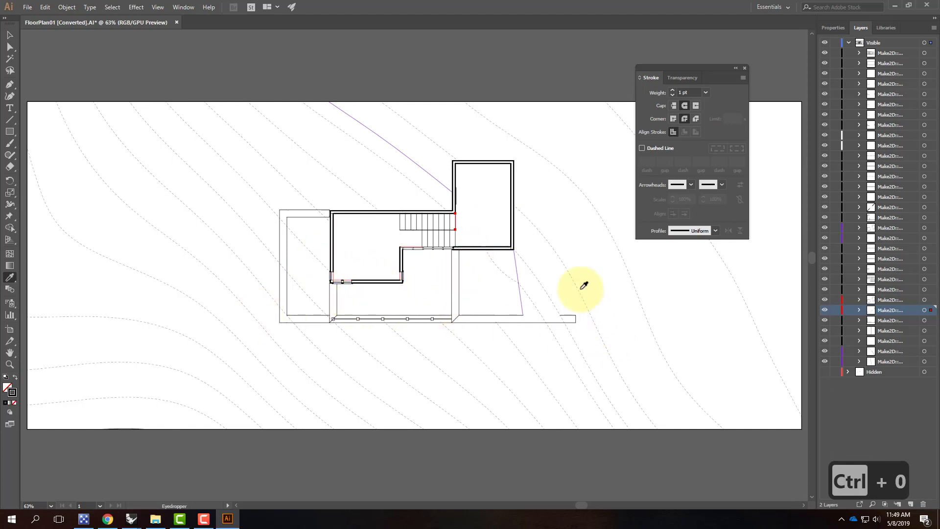
pyautogui.click(10, 34)
pyautogui.click(522, 303)
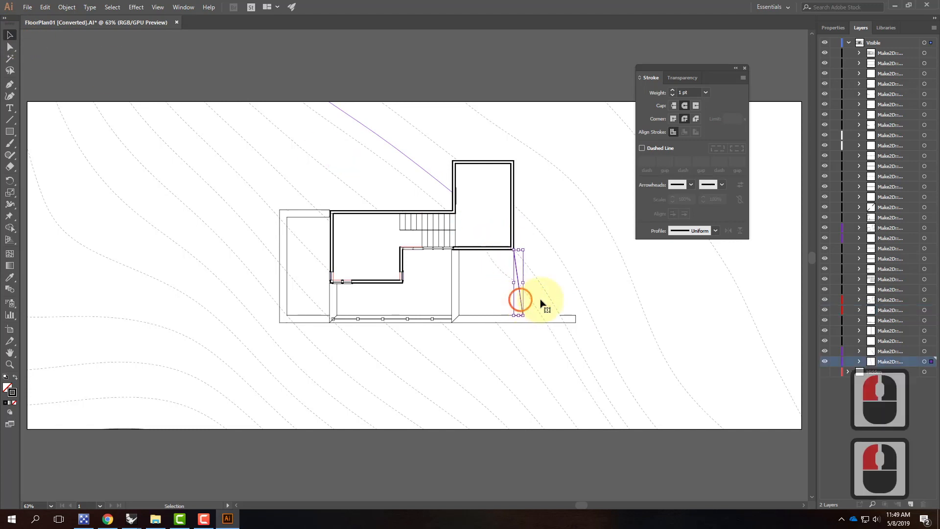
pyautogui.press('Delete')
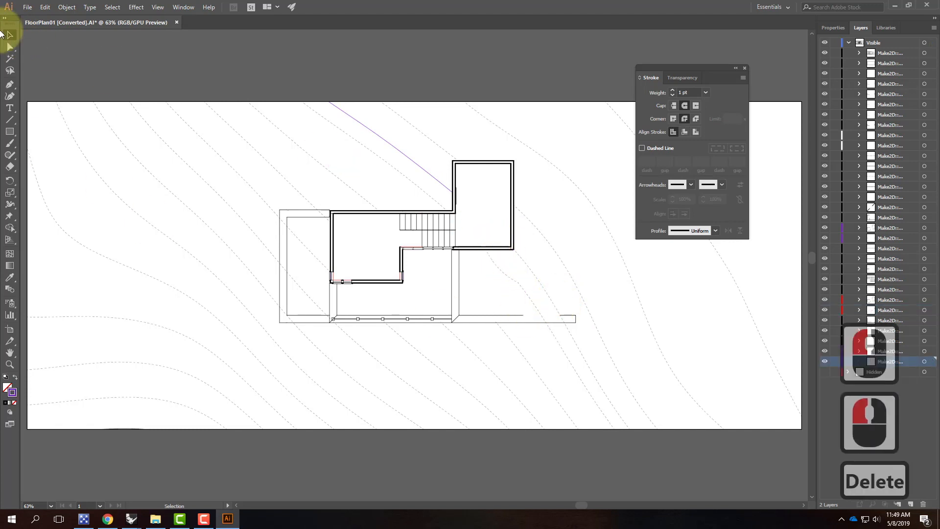
# - With the Pen tool, draw a short slanted segment from the open end of the terrace wall's inner edge to its outer edge
pyautogui.click(10, 83)
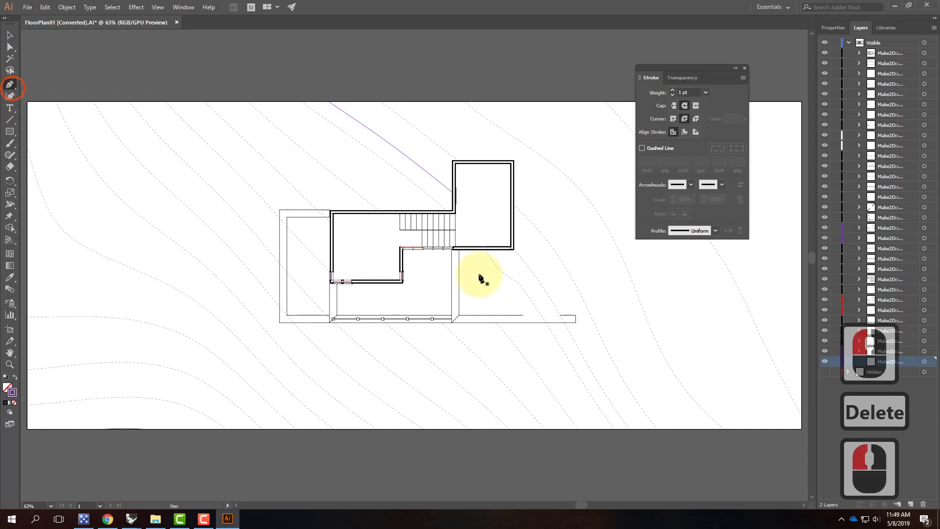
pyautogui.click(523, 315)
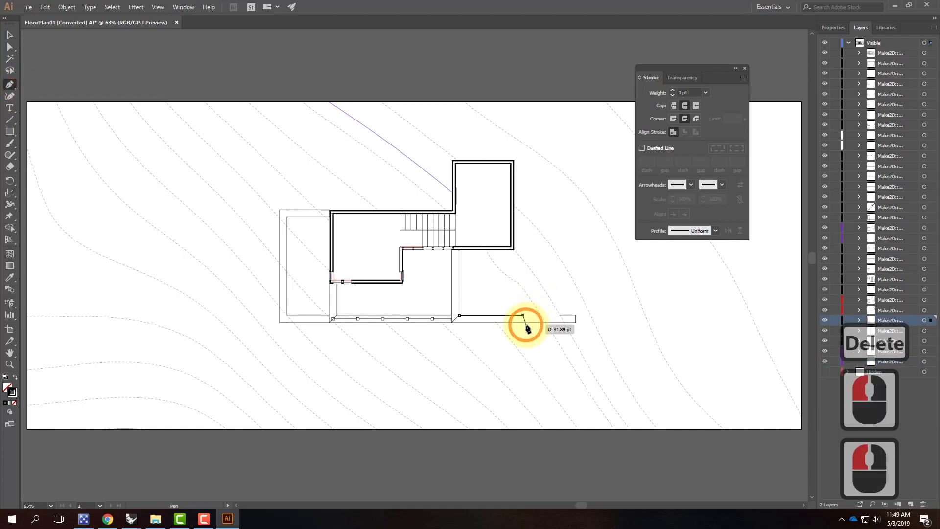
pyautogui.click(528, 321)
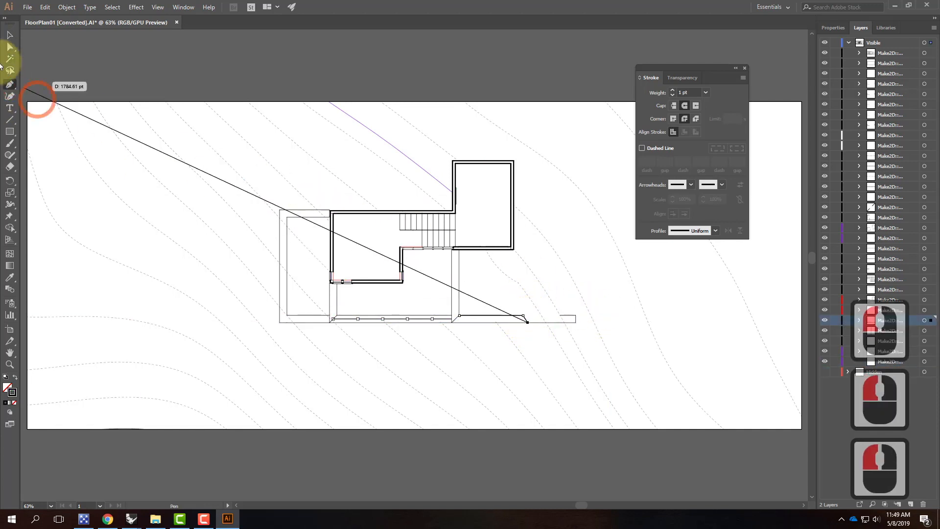
pyautogui.click(9, 35)
pyautogui.click(532, 332)
# - Shorten the terrace wall's outer edge line to meet the slanted end segment, and delete the two leftover lines beyond it
pyautogui.click(536, 323)
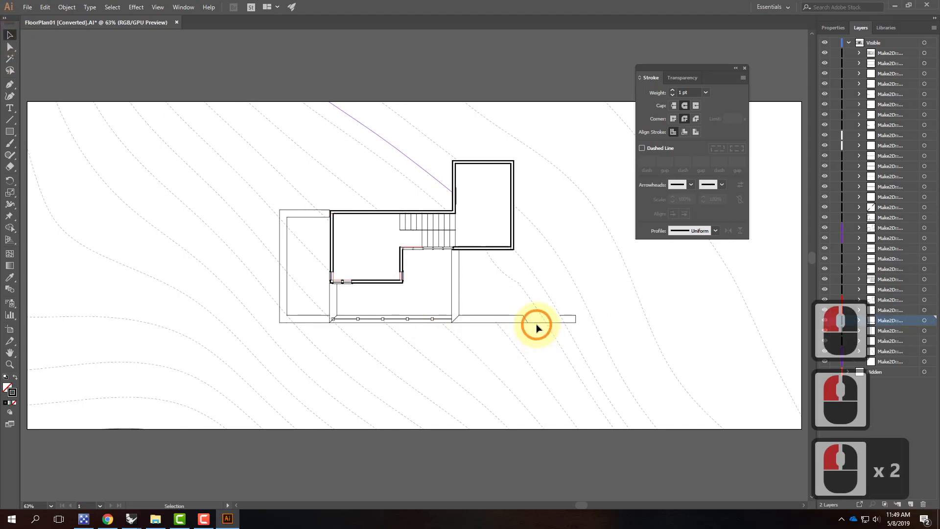
pyautogui.moveTo(578, 323); pyautogui.dragTo(528, 323)
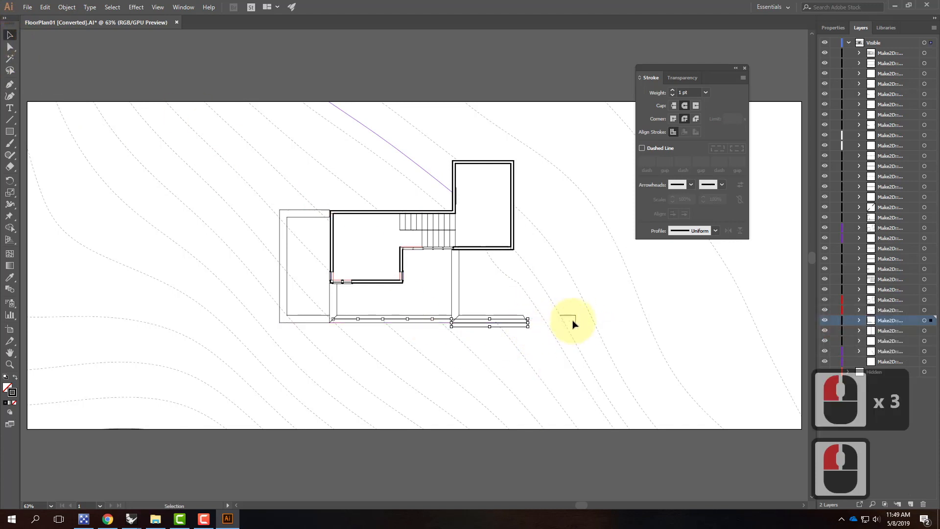
pyautogui.click(573, 318)
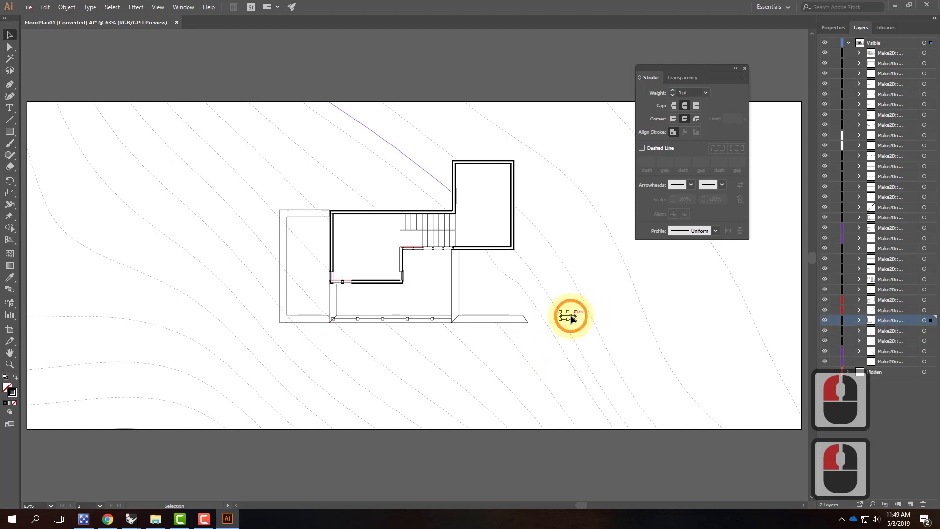
pyautogui.press('Delete')
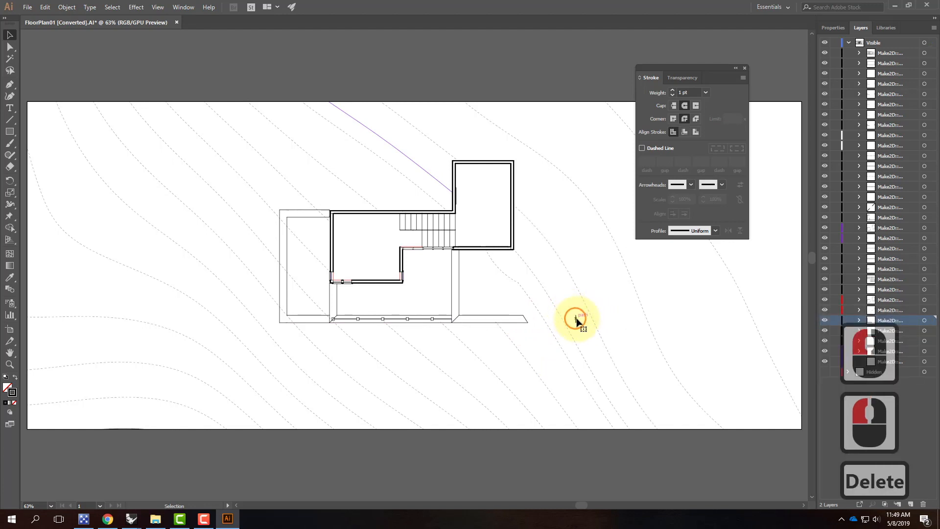
pyautogui.click(576, 320)
pyautogui.press('Delete')
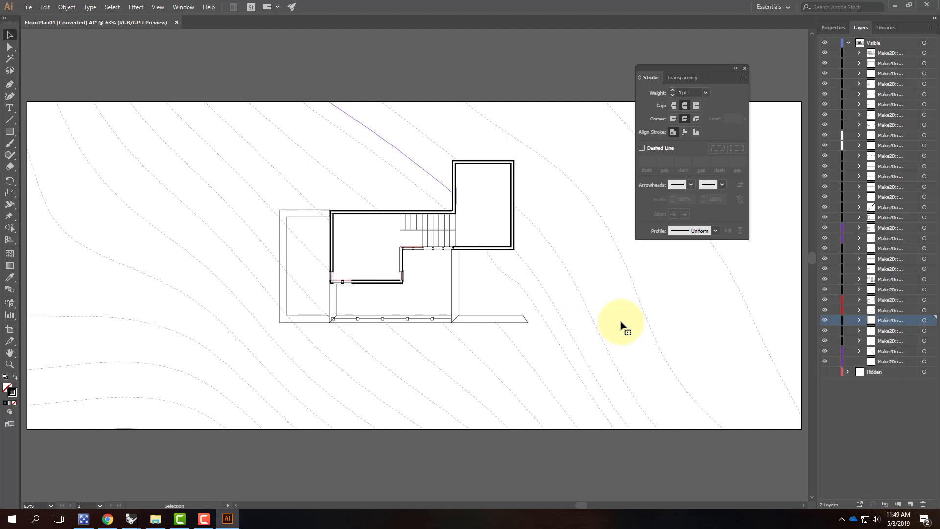
# - Add an anchor point on the solid-looking contour line where it crosses the outer edge of the side terrace wall
pyautogui.click(296, 239)
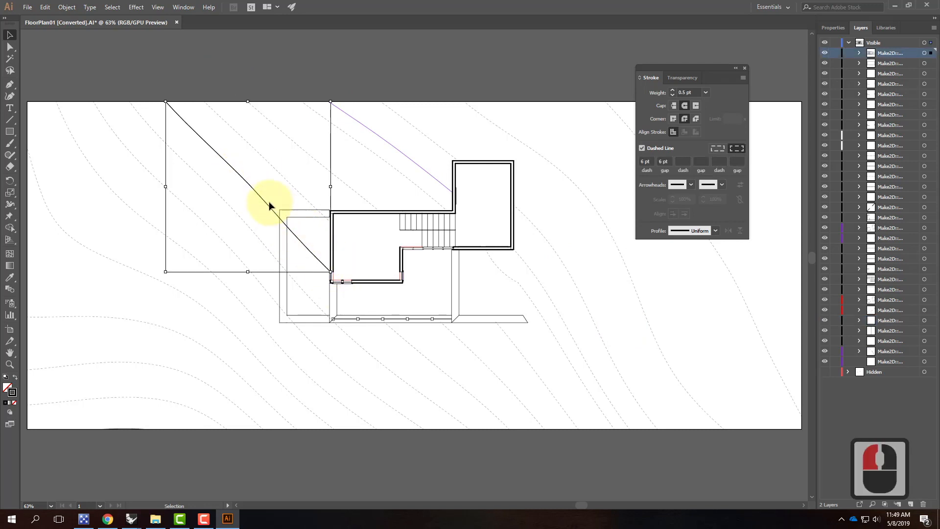
pyautogui.hotkey('ctrl', '=')
pyautogui.hotkey('ctrl', '=')
pyautogui.hotkey('ctrl', '=')
pyautogui.hotkey('ctrl', '=')
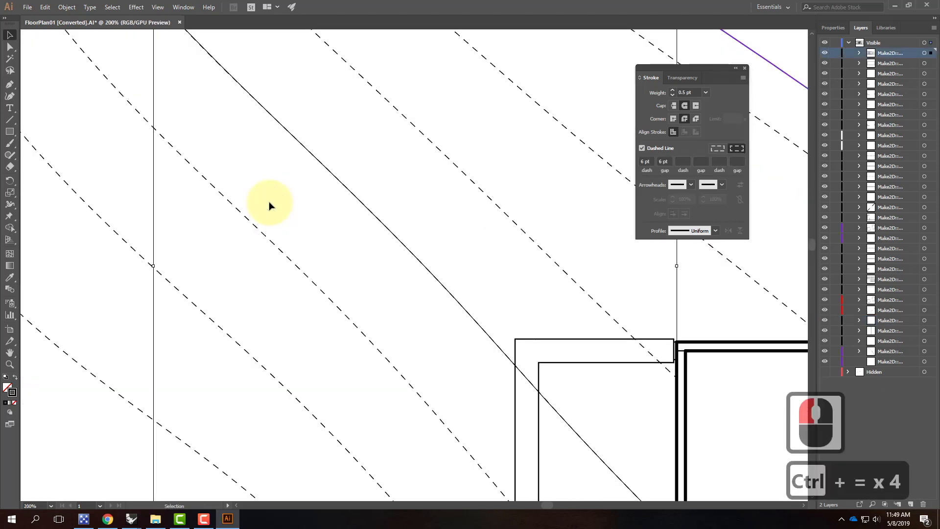
pyautogui.click(465, 352)
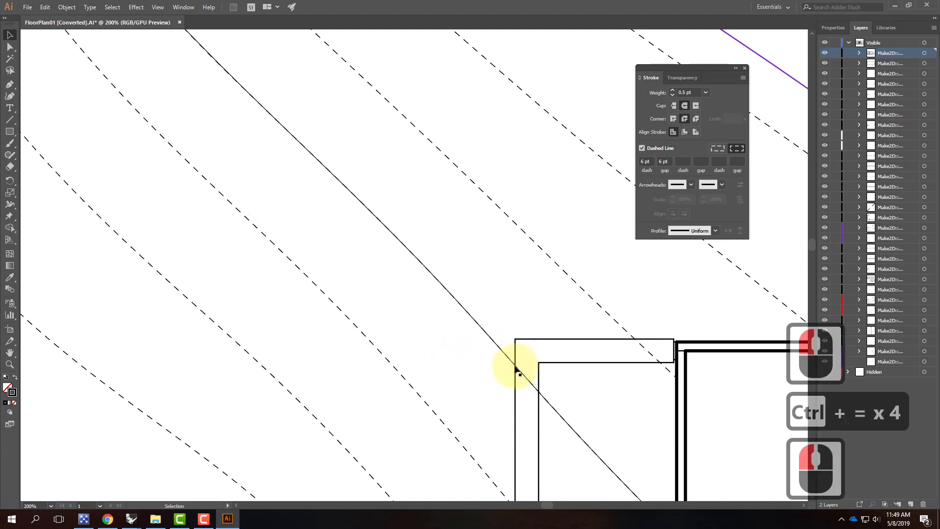
pyautogui.moveTo(10, 85); pyautogui.dragTo(32, 93)
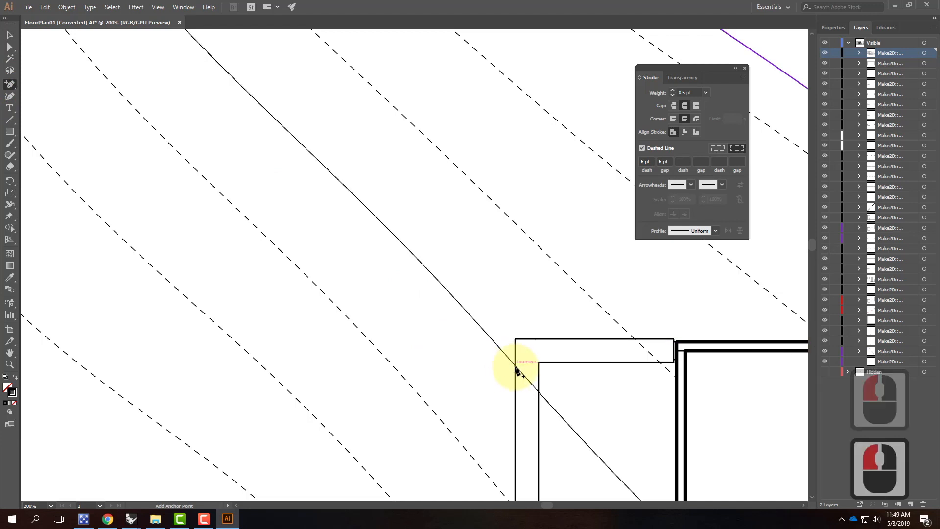
pyautogui.click(517, 365)
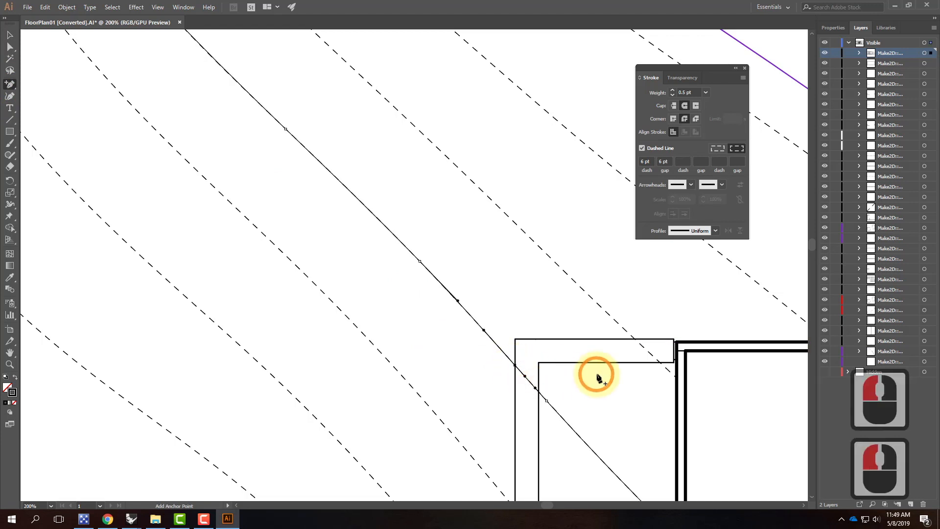
# - Delete the part of that contour line that runs inside the side terrace, from the wall's outer edge to the building
pyautogui.click(10, 47)
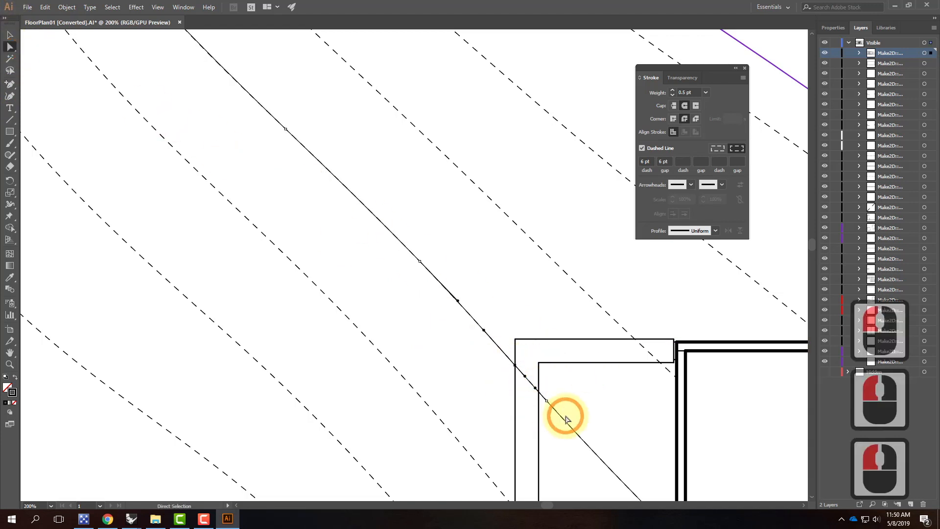
pyautogui.click(545, 387)
pyautogui.scroll(-3, 509, 338)
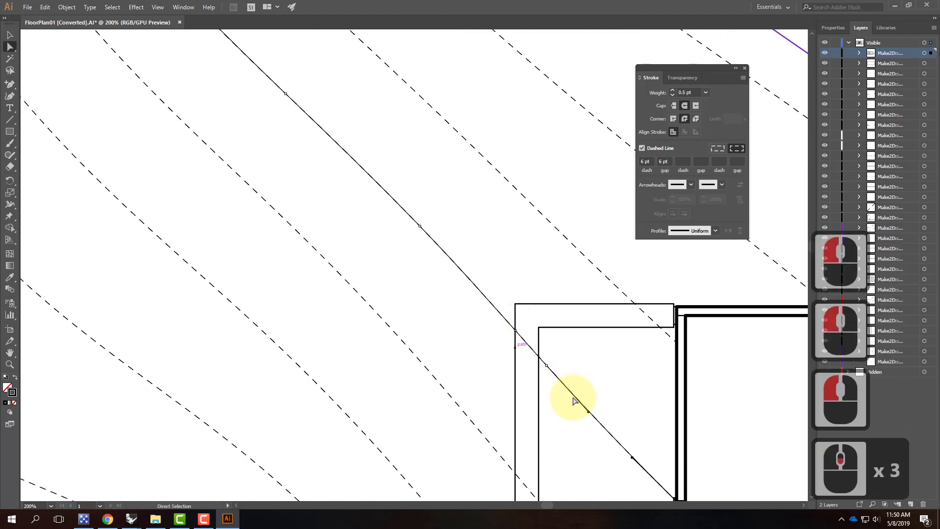
pyautogui.click(548, 366)
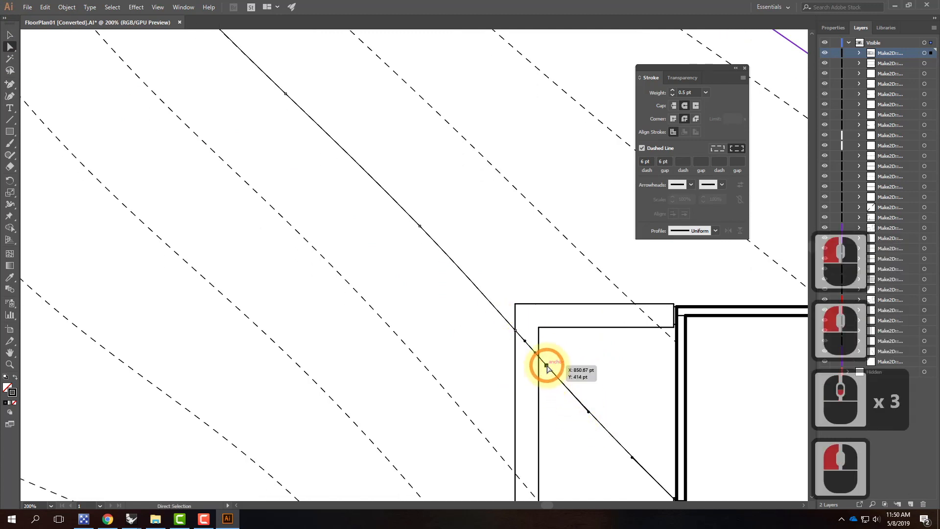
pyautogui.press('Delete')
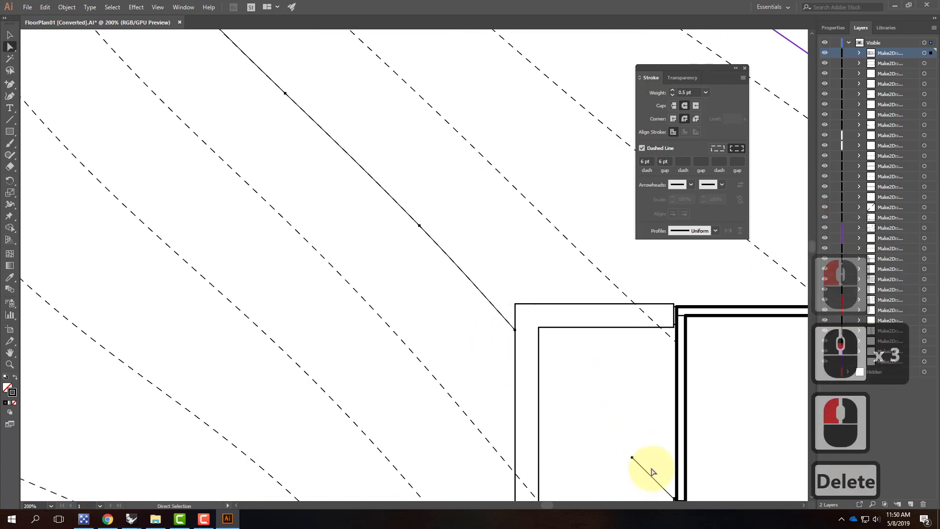
pyautogui.click(626, 433)
pyautogui.scroll(-4, 518, 348)
pyautogui.scroll(-8, 546, 279)
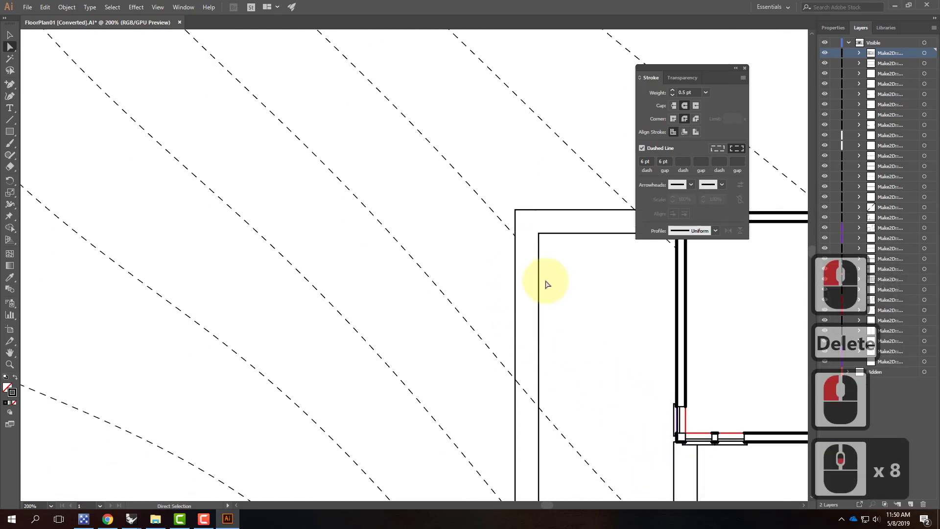
# - Delete the whole purple terrain line that runs from the drawing's upper edge to the upper room's outer wall
pyautogui.hscroll(9, 433, 290)
pyautogui.hscroll(6, 375, 289)
pyautogui.click(268, 175)
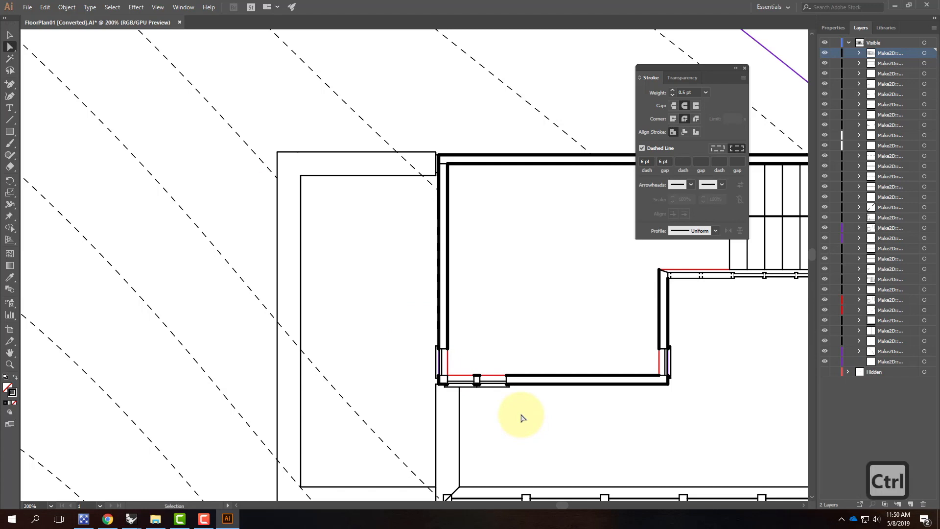
pyautogui.hotkey('ctrl', '0')
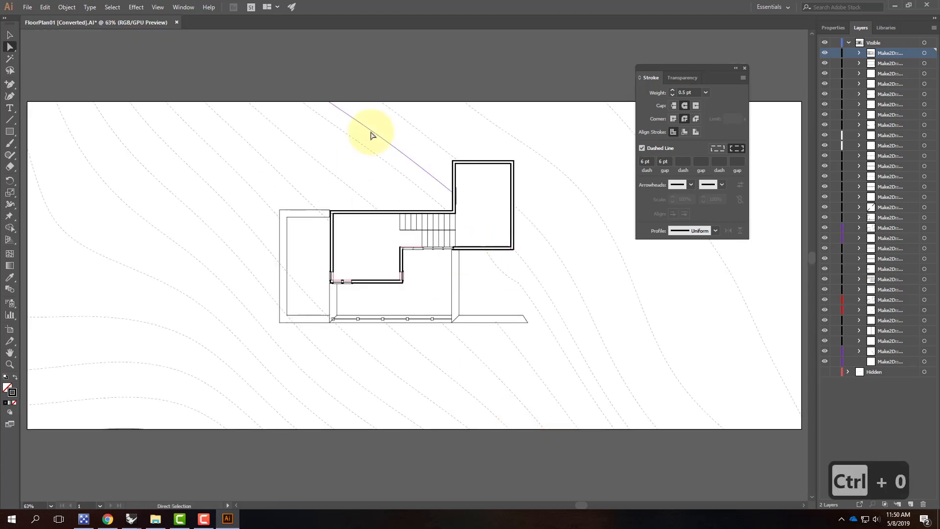
pyautogui.click(390, 146)
pyautogui.press('Delete')
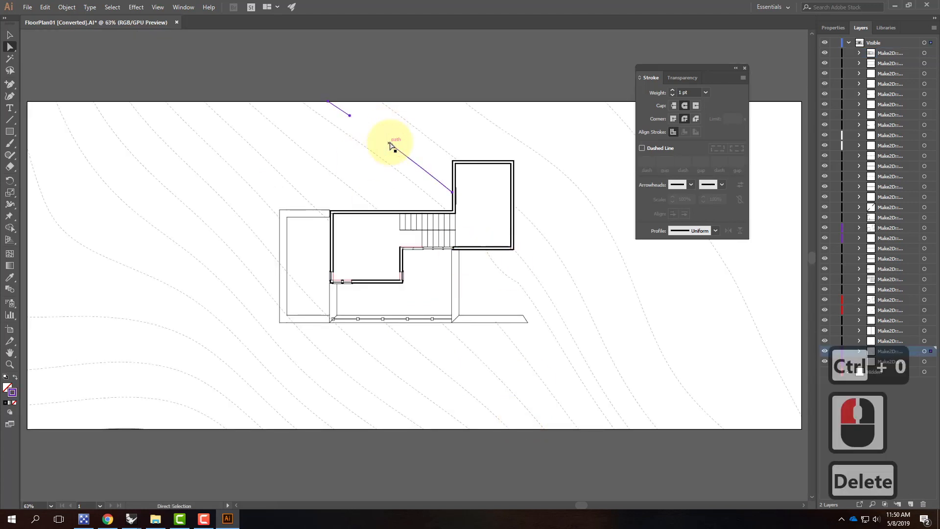
pyautogui.press('Delete')
pyautogui.click(408, 71)
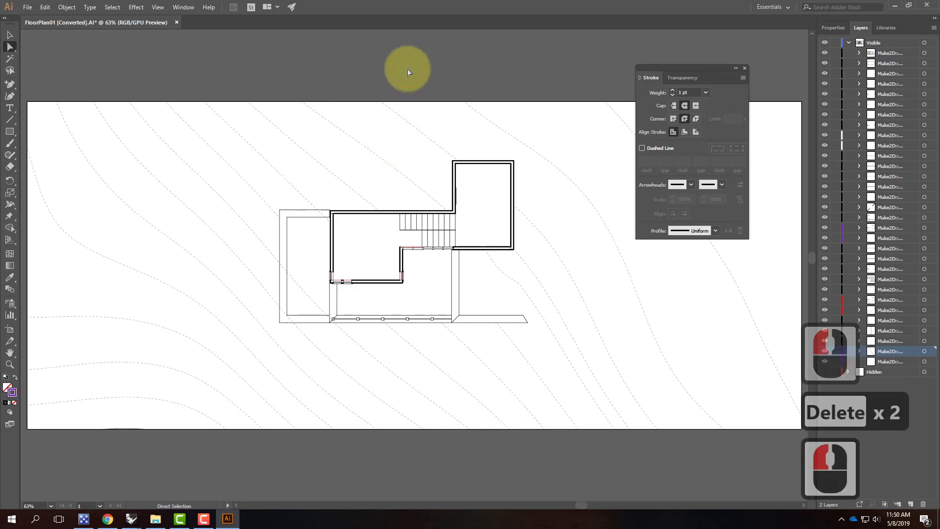
# - Switch to the MasterSite_S2019-PlanView model in Rhino
pyautogui.click(128, 515)
pyautogui.click(87, 468)
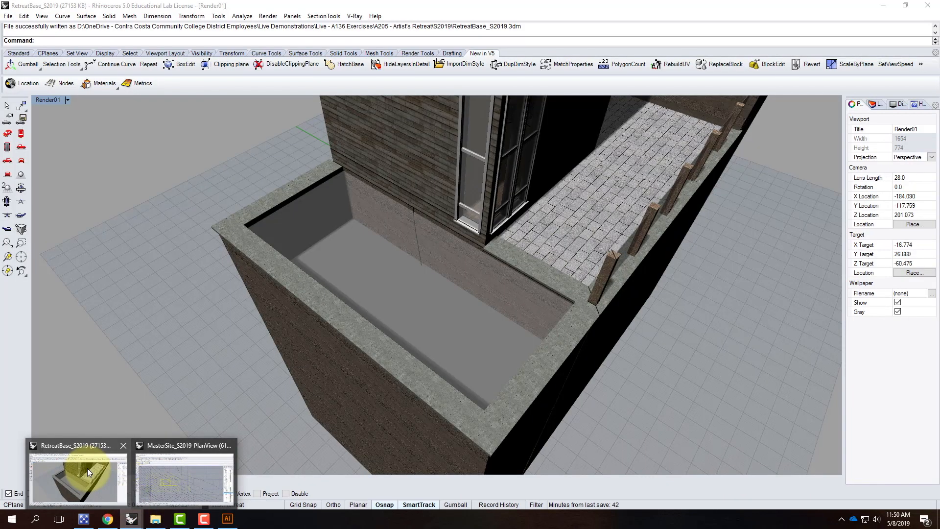
pyautogui.click(142, 472)
pyautogui.click(286, 165)
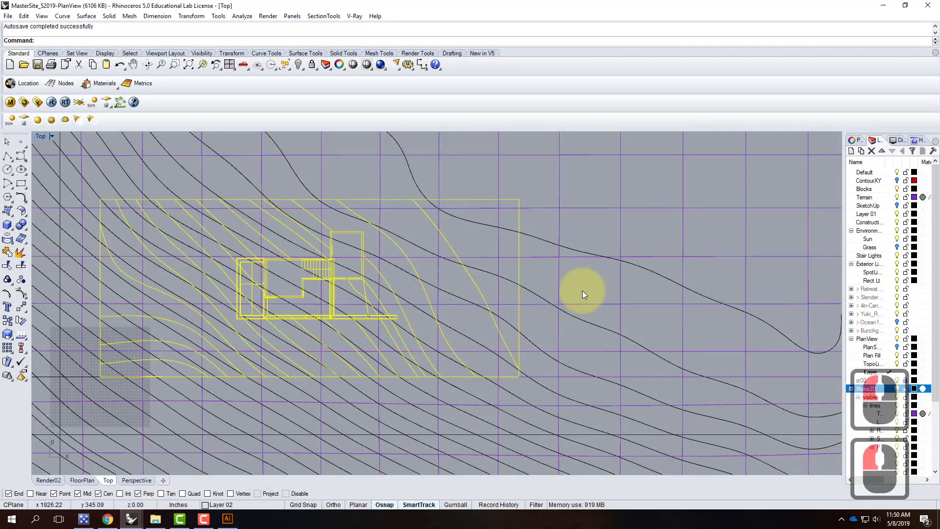
# - Enable section st00 with clipping in the maximized FloorPlan viewport, choosing it from the list of sections
pyautogui.doubleClick(43, 135)
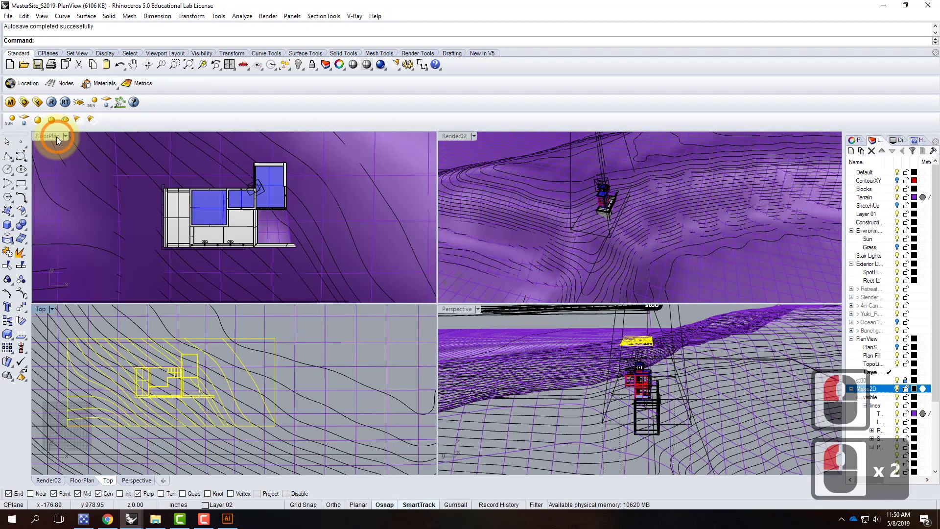
pyautogui.doubleClick(46, 134)
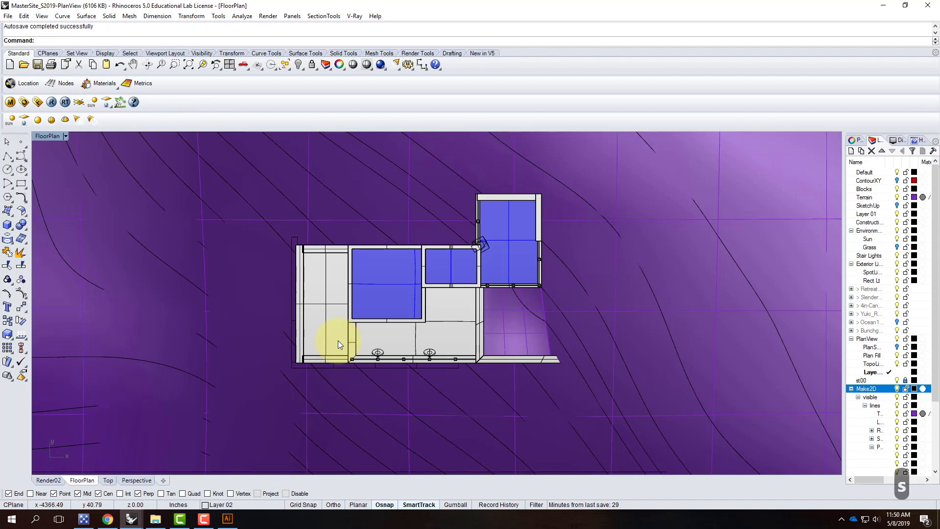
pyautogui.press('BackSpace')
pyautogui.write('tv')
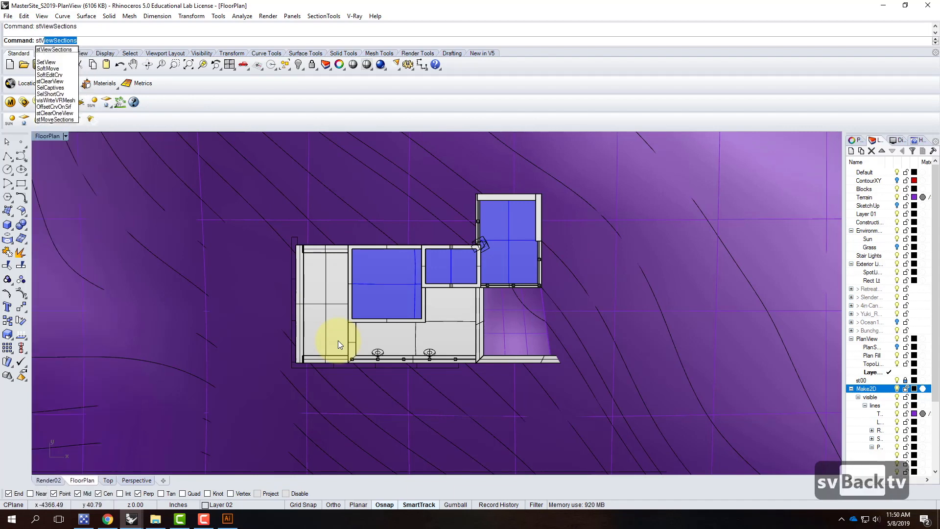
pyautogui.press('Return')
pyautogui.click(57, 41)
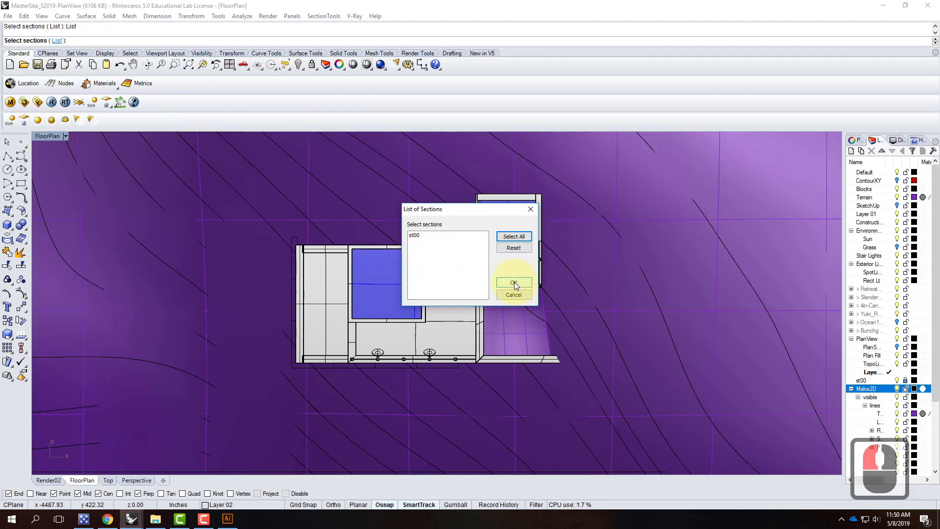
pyautogui.click(418, 235)
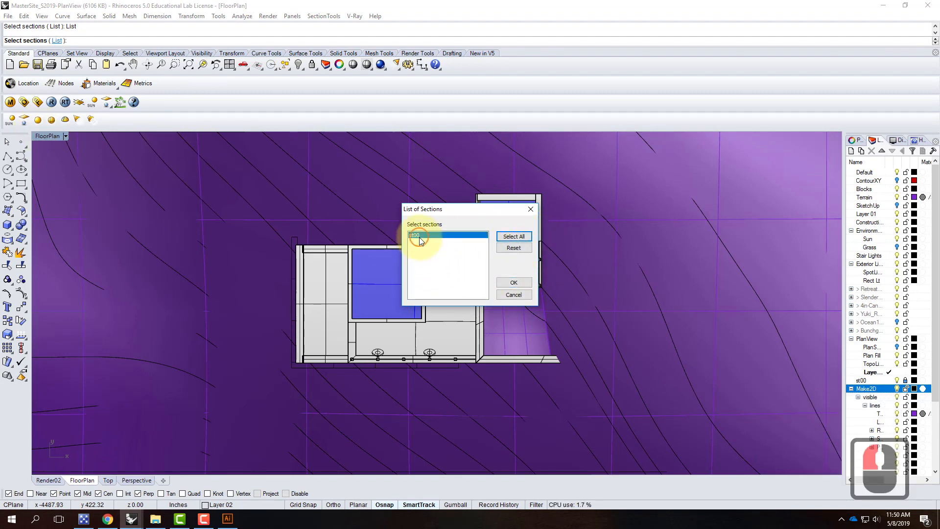
pyautogui.doubleClick(527, 286)
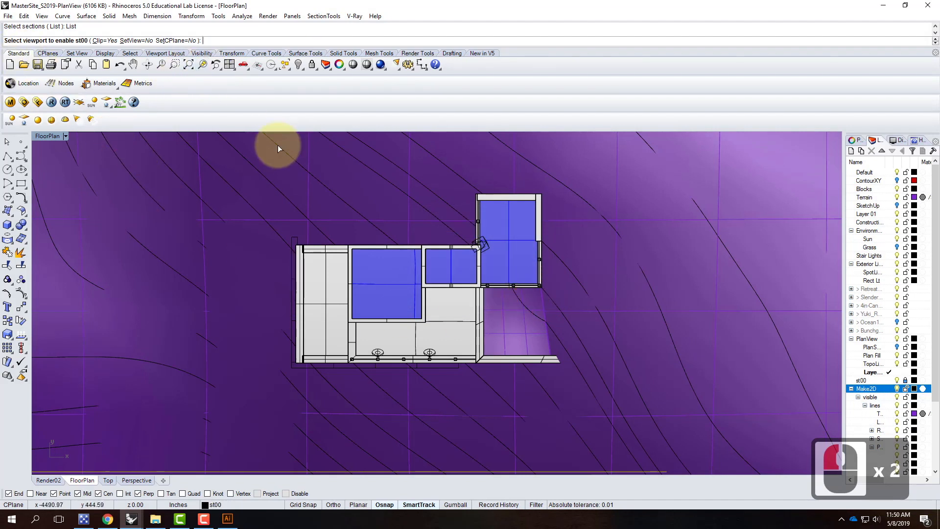
pyautogui.write('FloorPlan')
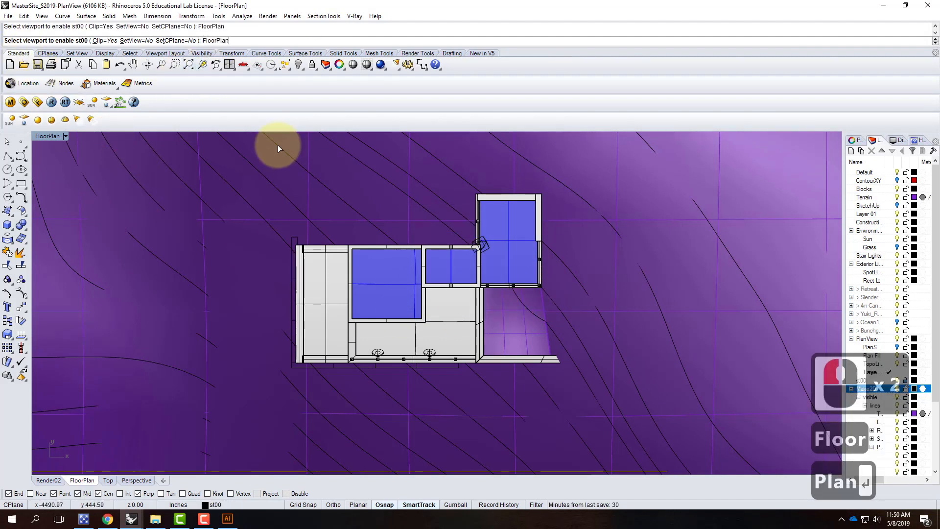
pyautogui.press('Return')
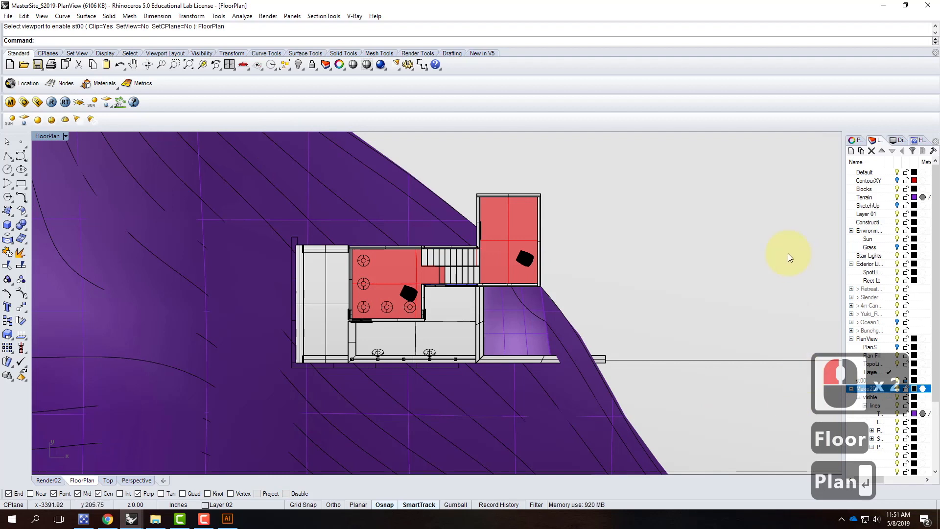
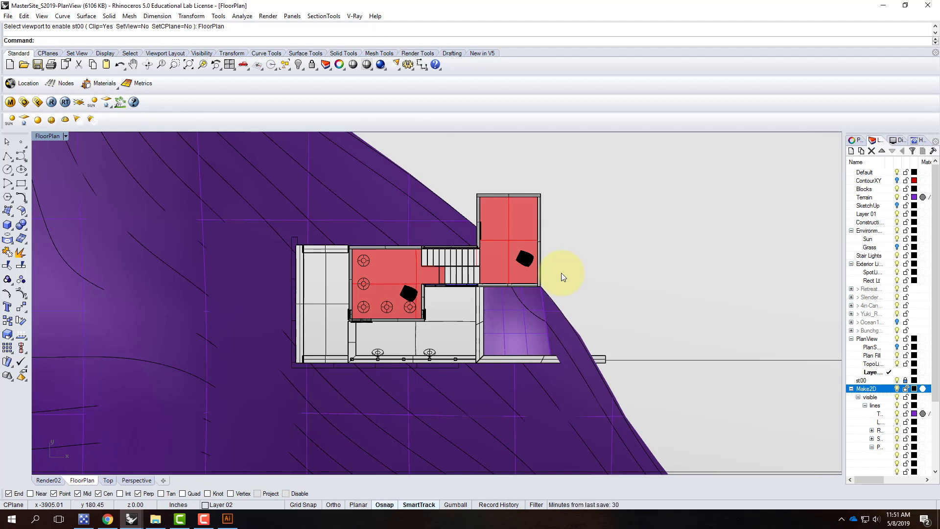
# - Return to the four-viewport layout and clear all section views from the model
pyautogui.doubleClick(48, 137)
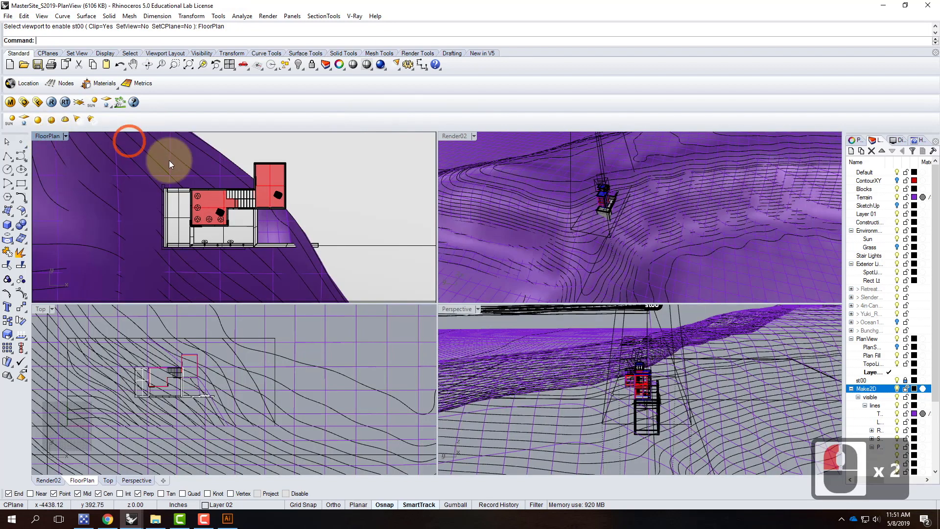
pyautogui.write('st')
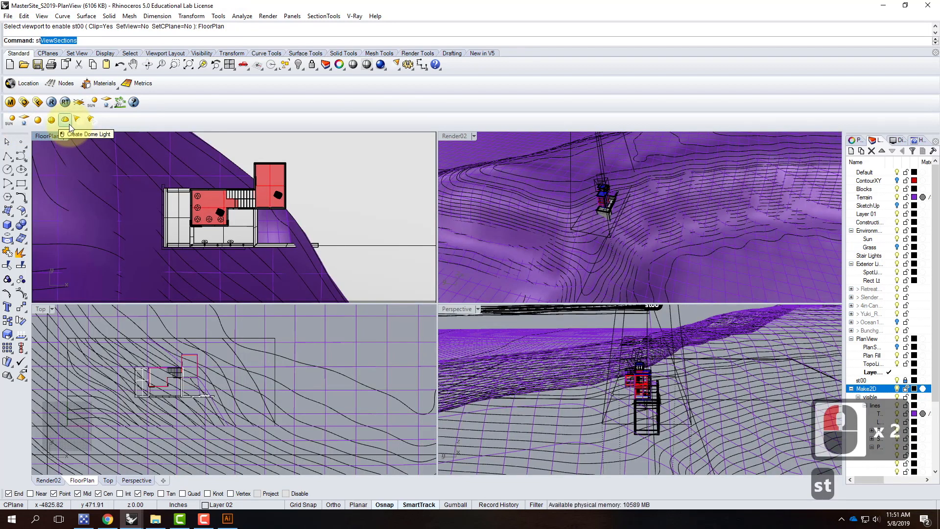
pyautogui.write('cl')
pyautogui.press('Return')
pyautogui.press('Escape')
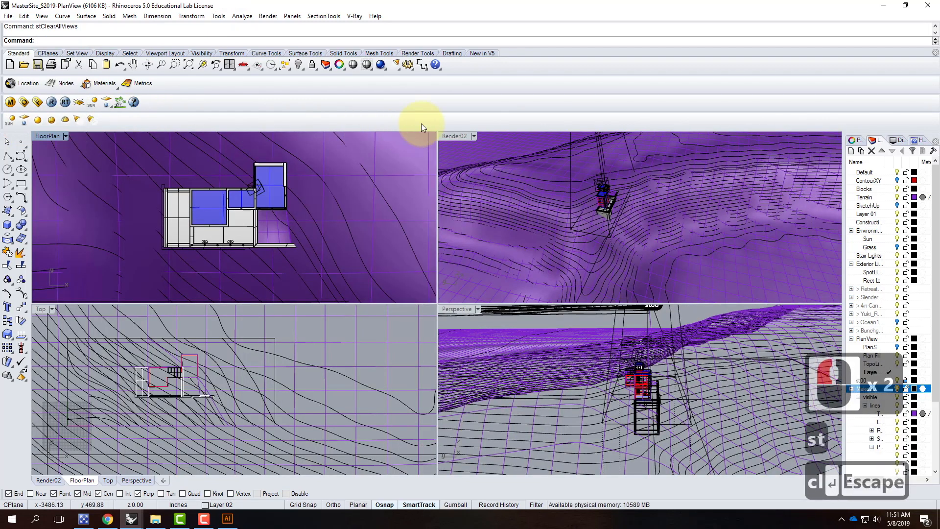
# - Select every block instance in the maximized Render02 viewport and explode the building block into separate objects
pyautogui.doubleClick(458, 136)
pyautogui.moveTo(275, 259); pyautogui.dragTo(398, 217, button='right')
pyautogui.scroll(-9, 489, 208)
pyautogui.scroll(4, 401, 300)
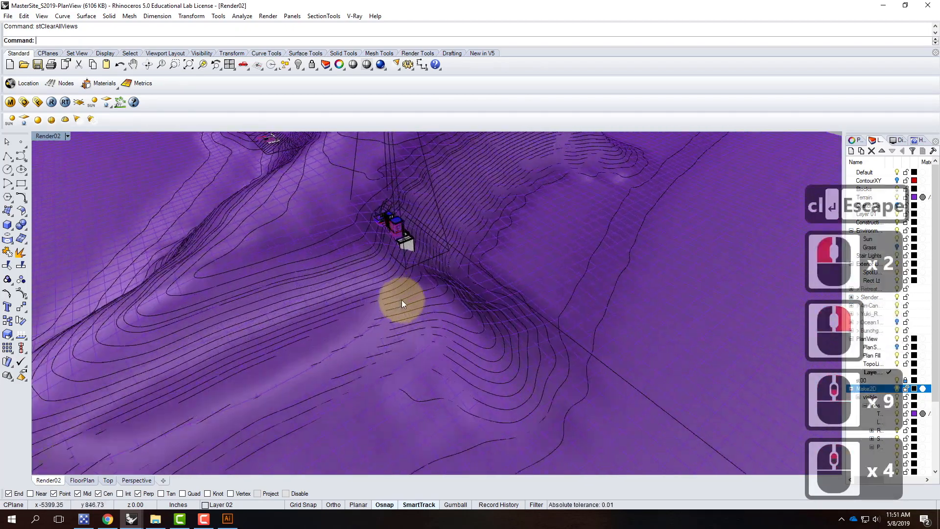
pyautogui.press('Escape')
pyautogui.moveTo(527, 319); pyautogui.dragTo(268, 295, button='right')
pyautogui.scroll(-4, 460, 273)
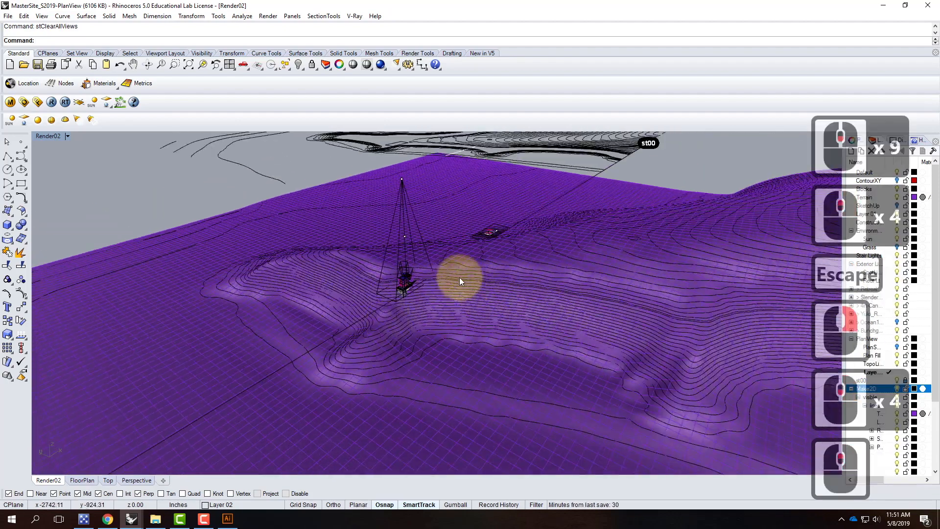
pyautogui.scroll(3, 459, 277)
pyautogui.write('selb')
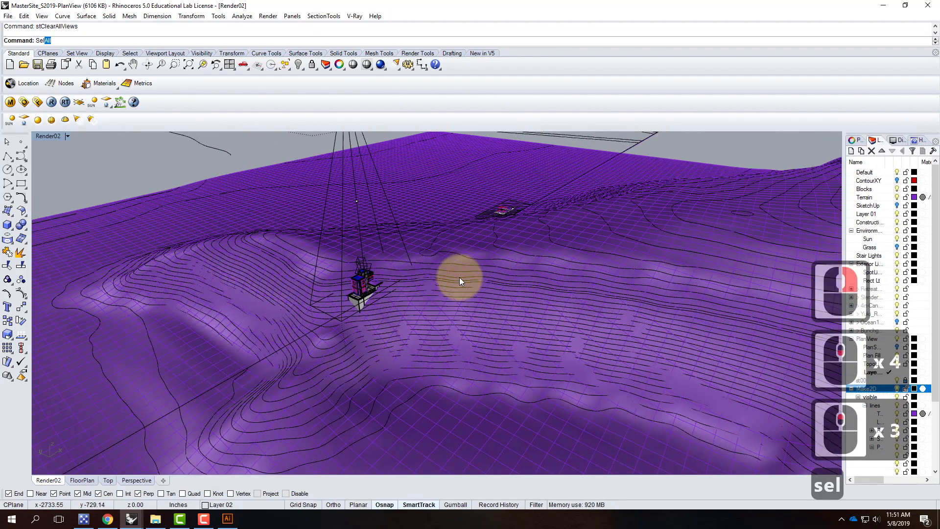
pyautogui.write('lockInstance')
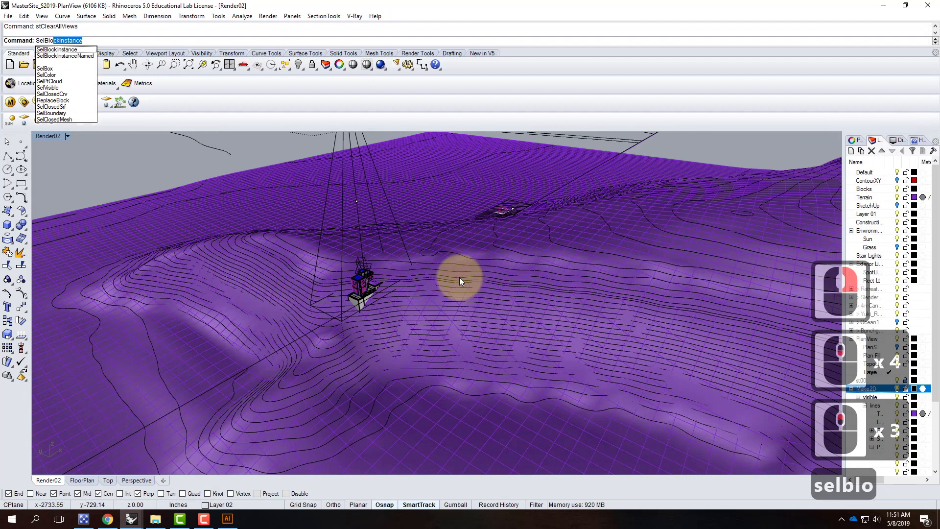
pyautogui.press('Return')
pyautogui.write('e')
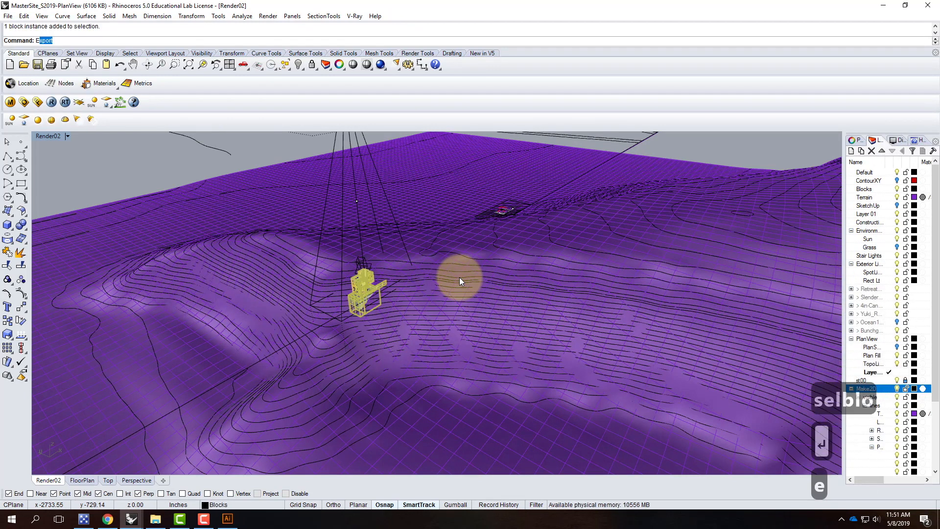
pyautogui.write('xplode')
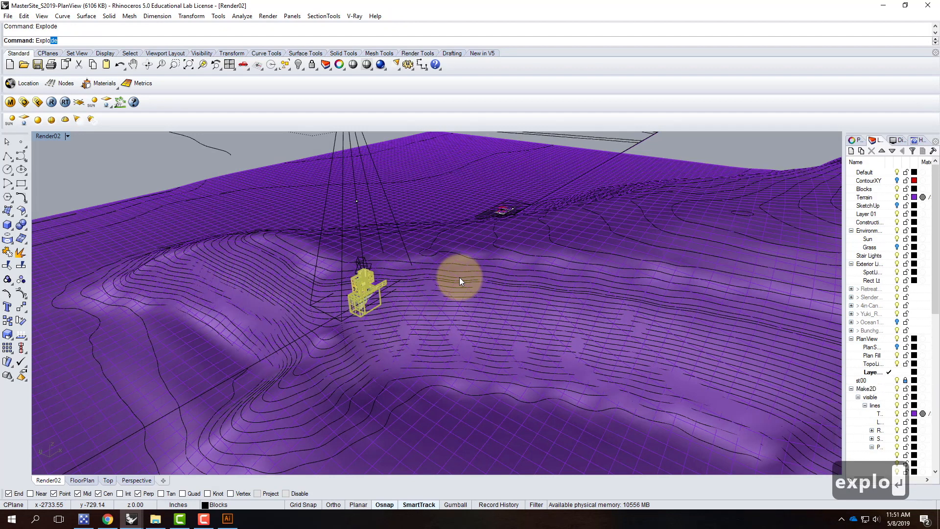
pyautogui.press('Return')
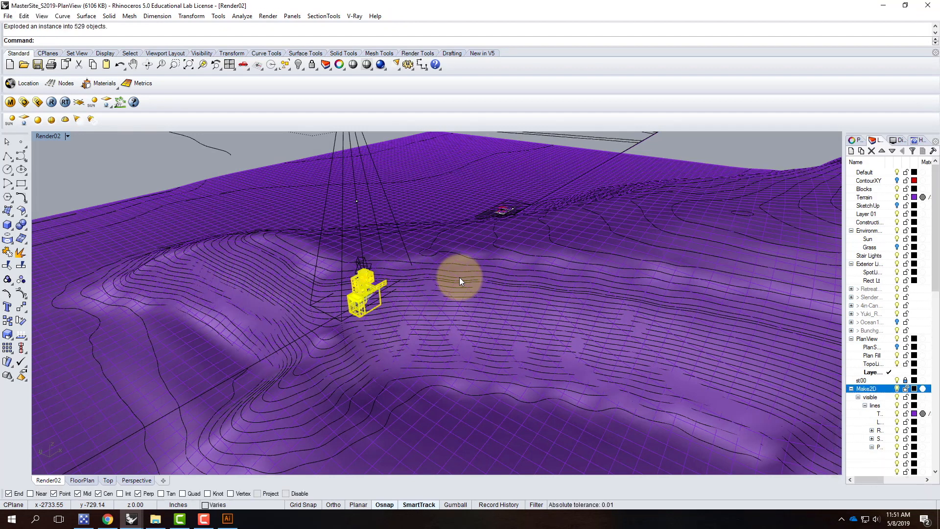
# - Deselect everything, select the nested block instances left inside the exploded building, and explode them
pyautogui.press('Escape')
pyautogui.press('Escape')
pyautogui.write('selbl')
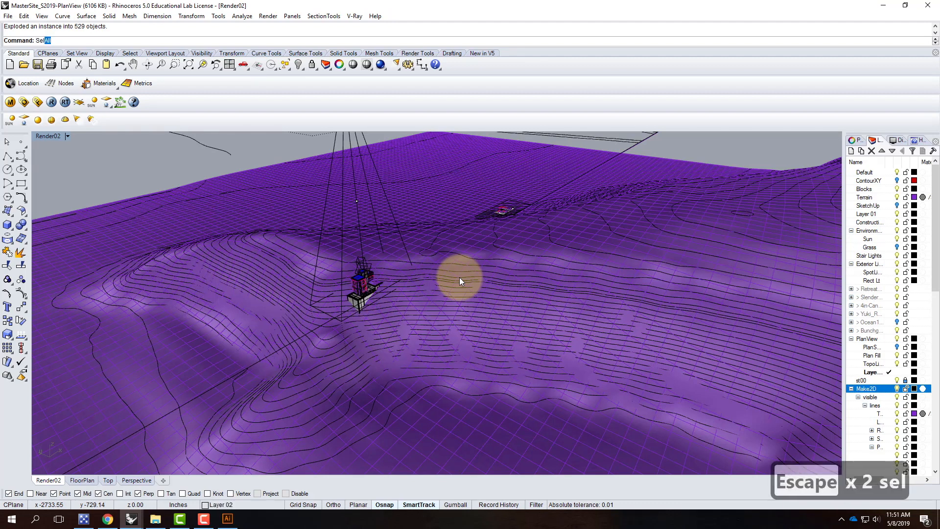
pyautogui.press('Return')
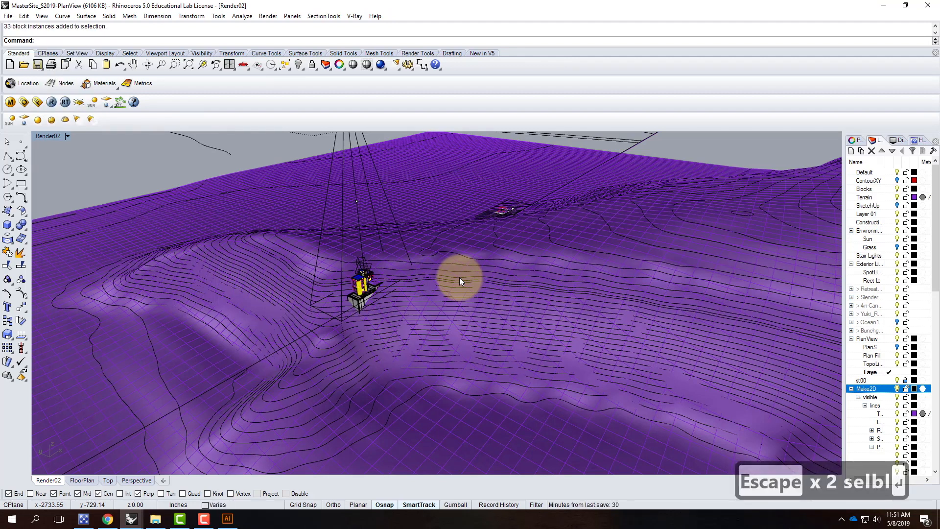
pyautogui.write('expl')
pyautogui.press('Return')
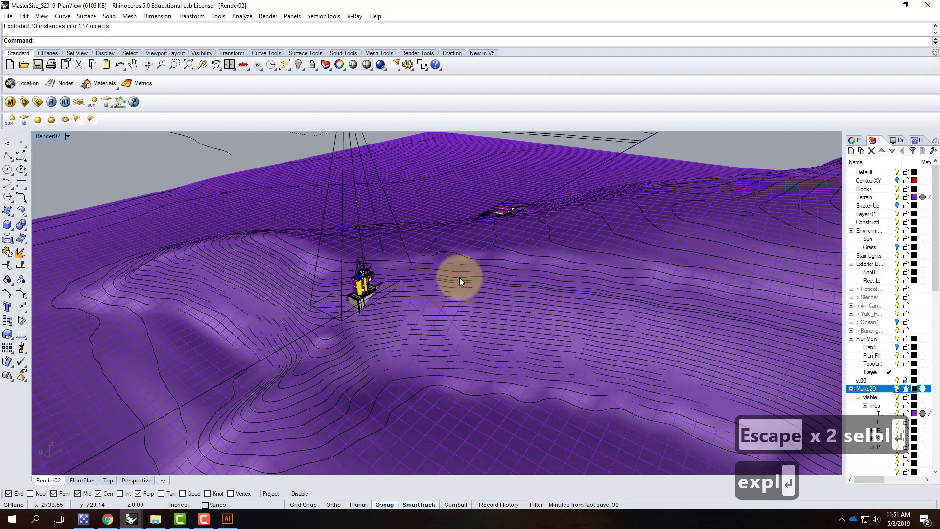
pyautogui.press('Escape')
pyautogui.press('Escape')
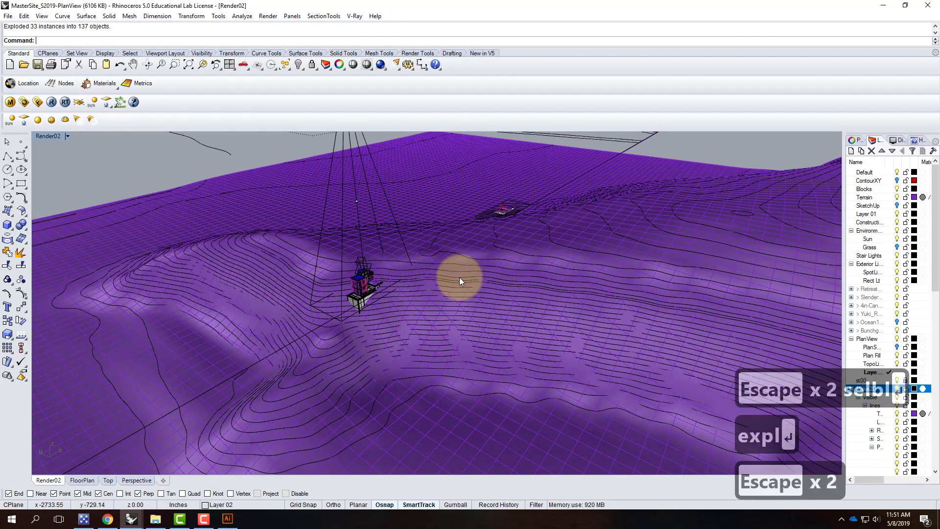
# - Explode the last level of nested window blocks, and select block instances again to check for any remaining
pyautogui.write('selb')
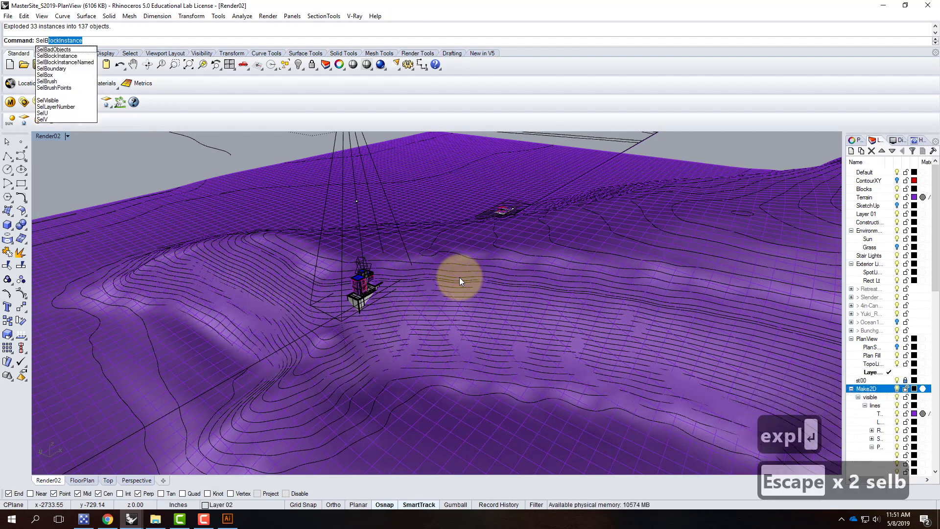
pyautogui.press('Return')
pyautogui.write('explode')
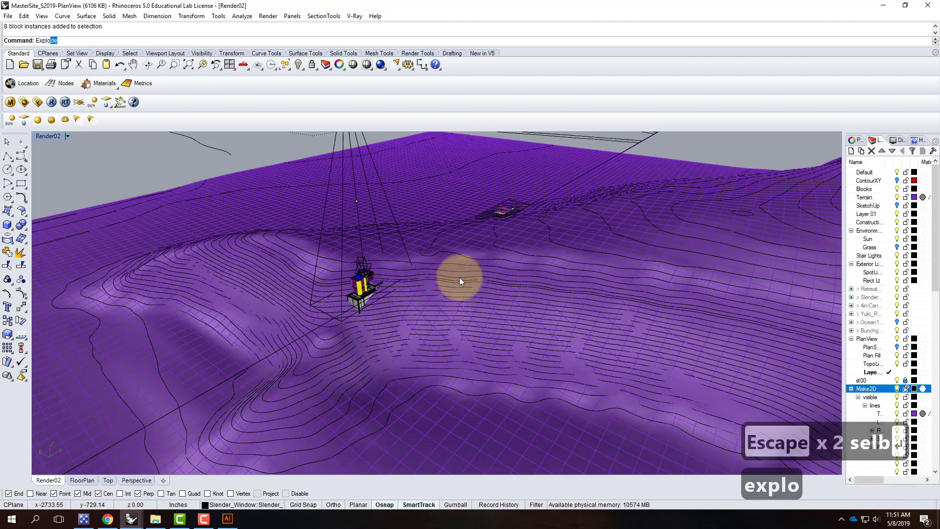
pyautogui.press('Return')
pyautogui.press('Escape')
pyautogui.write('selblo')
pyautogui.press('Return')
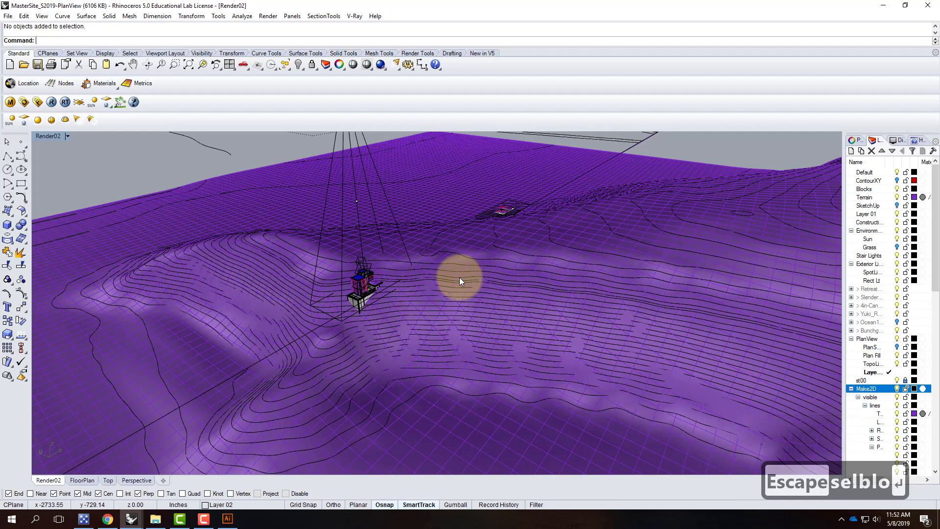
pyautogui.press('Escape')
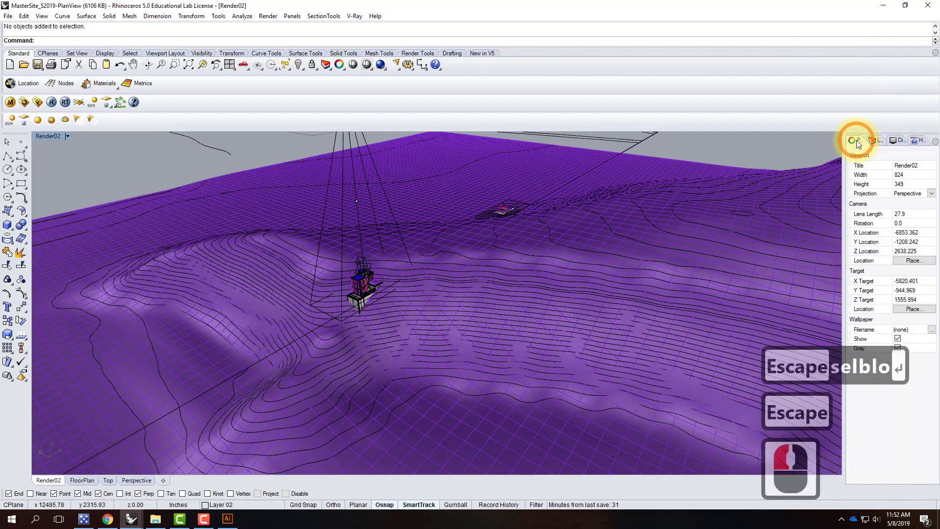
# - Turn on the section plane layer under PlanView, and split all other objects with the large horizontal plane surface as the cutting object
pyautogui.click(879, 140)
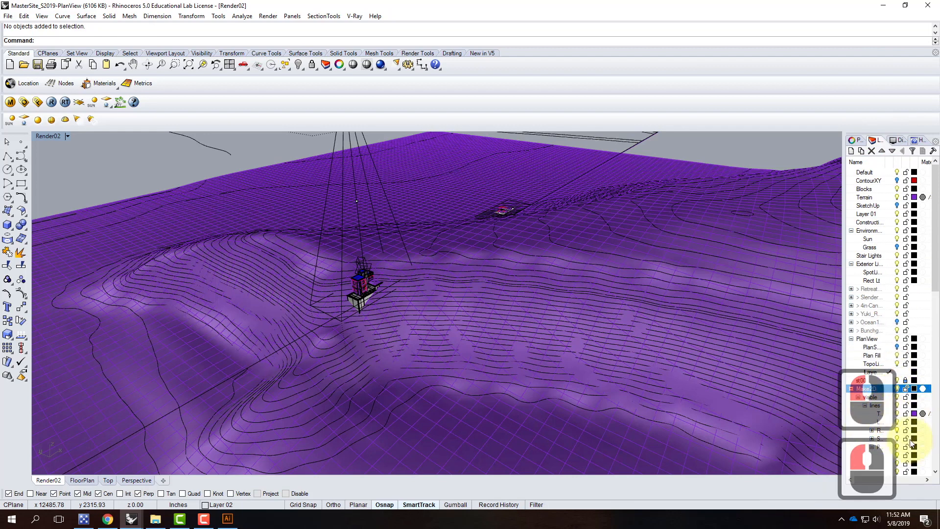
pyautogui.click(897, 348)
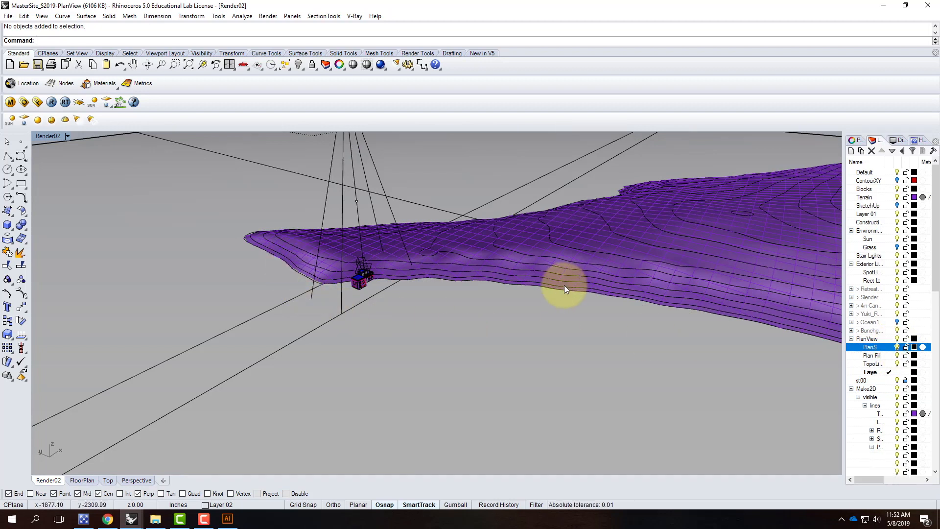
pyautogui.hotkey('ctrl', 'a')
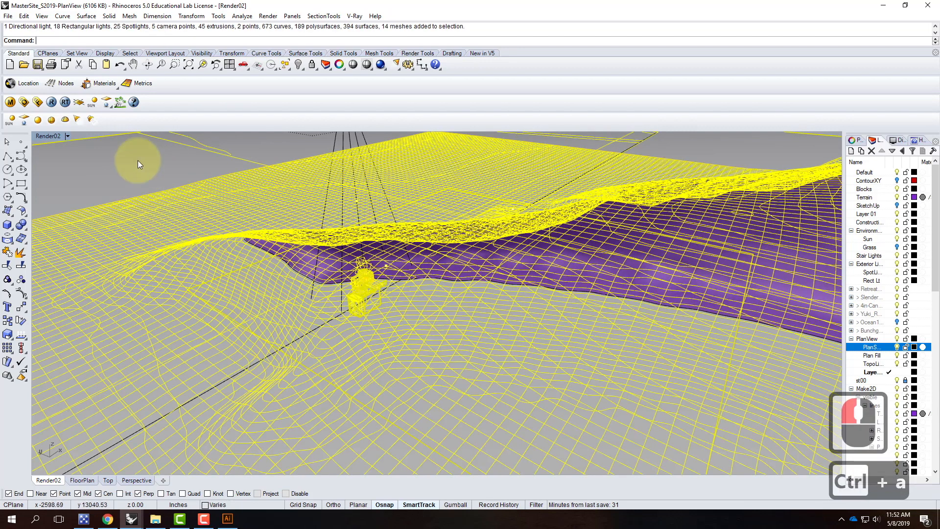
pyautogui.keyDown('ctrl'); pyautogui.click(118, 145); pyautogui.keyUp('ctrl')
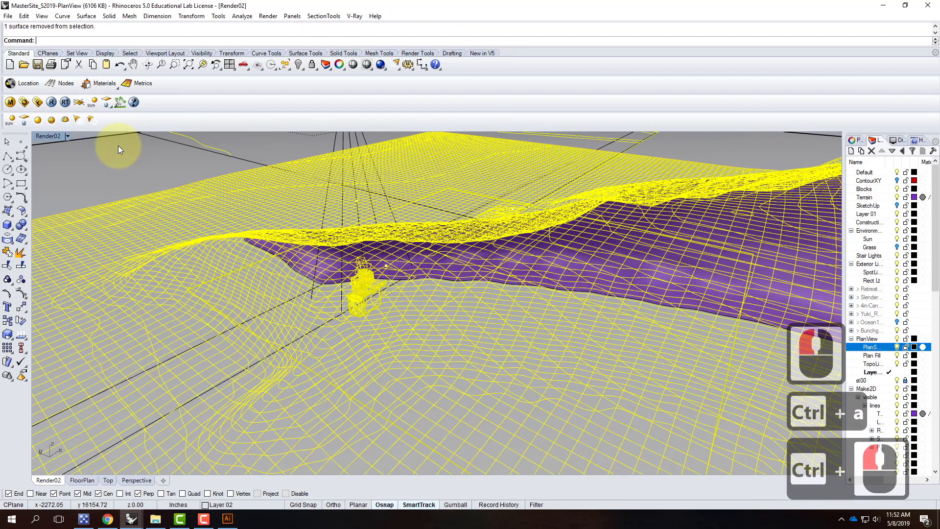
pyautogui.write('spl')
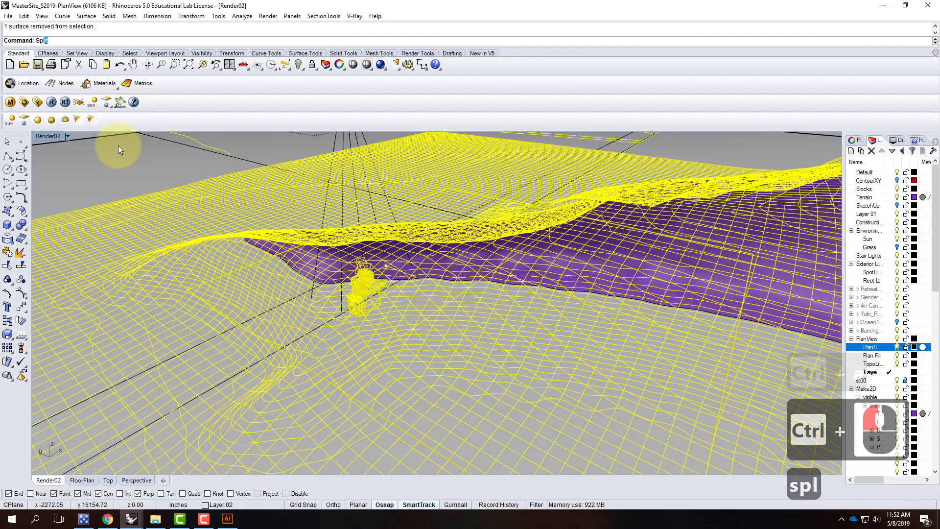
pyautogui.press('Return')
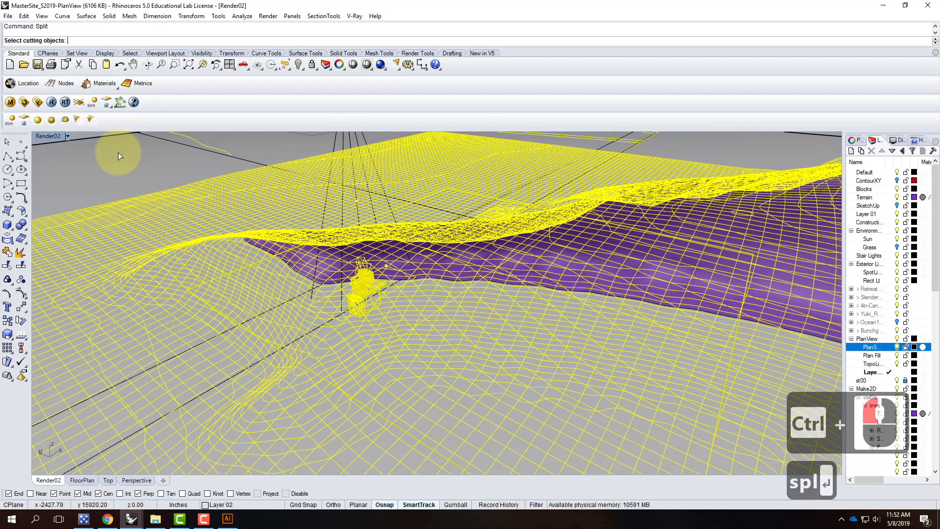
pyautogui.click(118, 152)
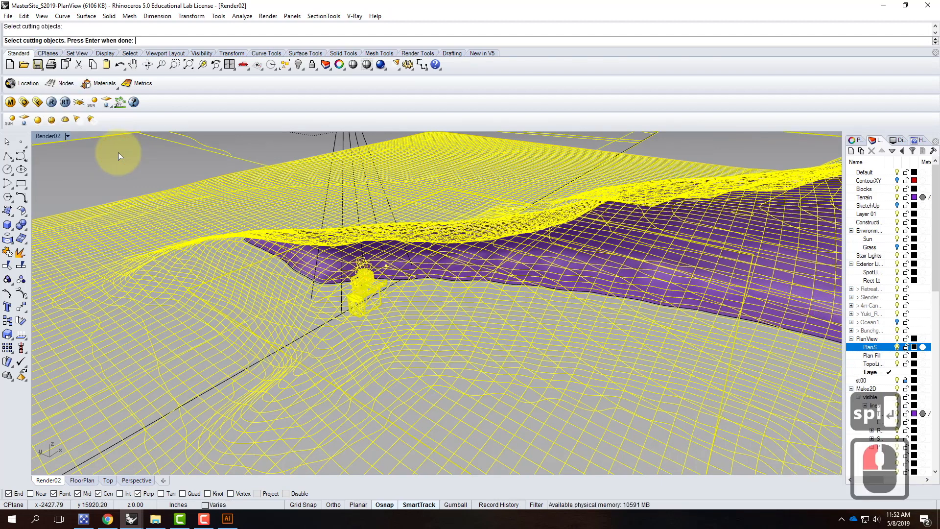
pyautogui.press('Return')
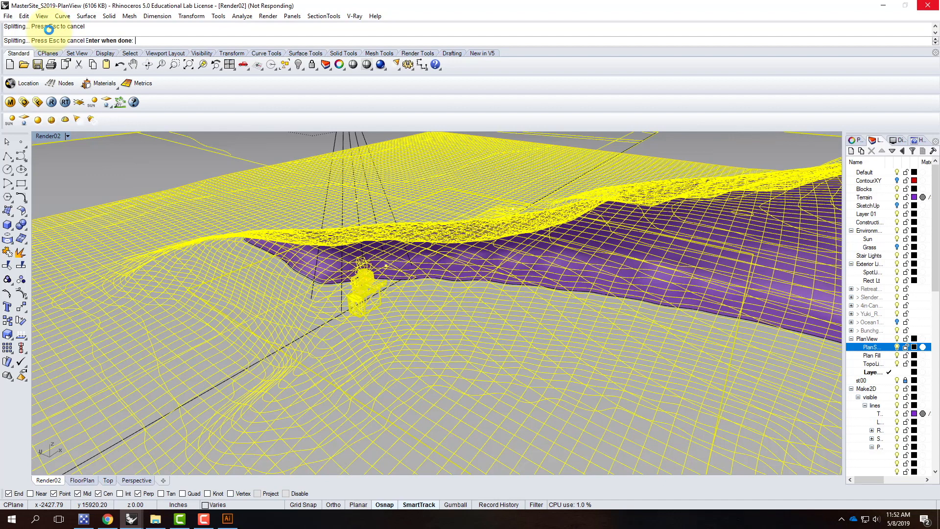
# - Clear the selection left after the split and turn off the section plane layer under PlanView
pyautogui.click(199, 522)
pyautogui.click(889, 474)
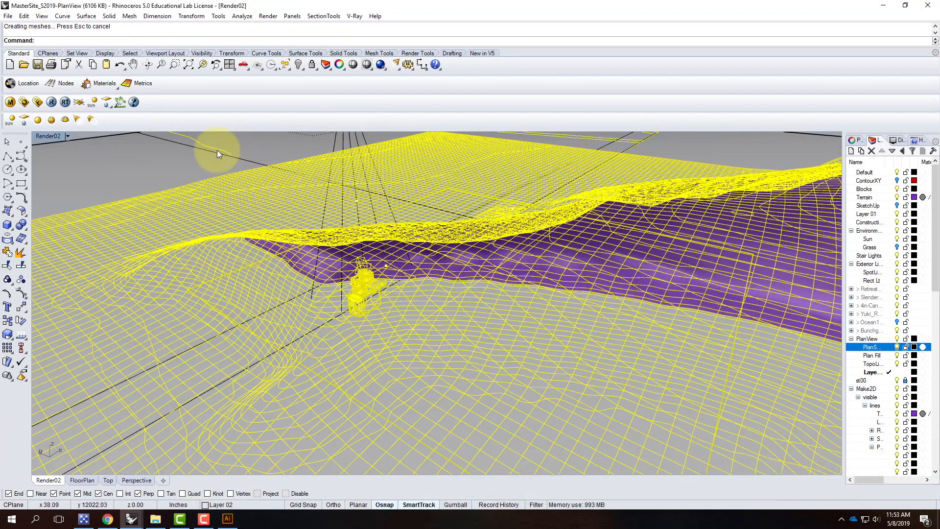
pyautogui.click(175, 160)
pyautogui.press('Escape')
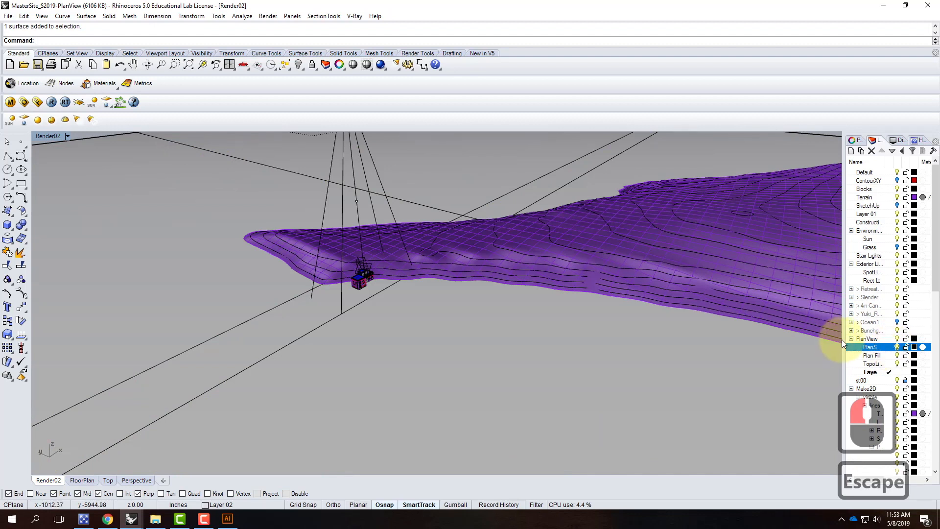
pyautogui.click(898, 347)
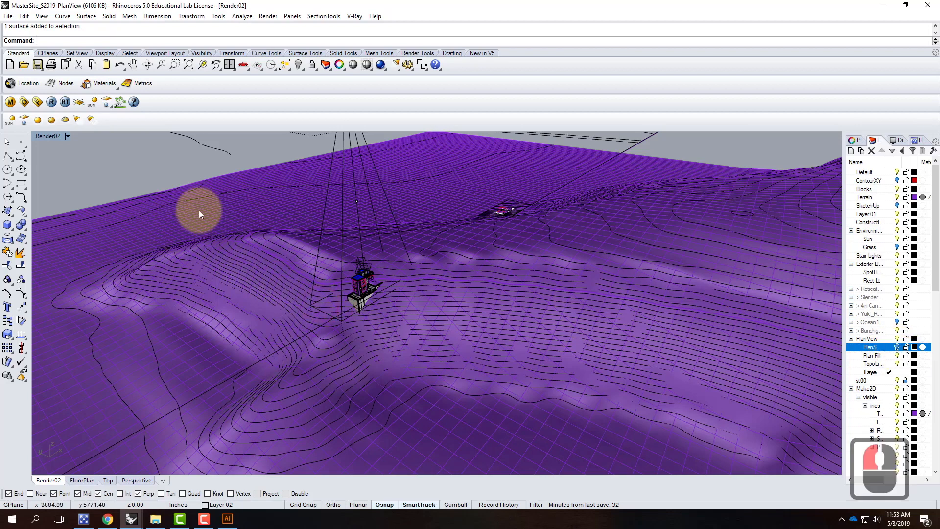
pyautogui.press('Escape')
# - Restore the four-viewport layout and change the Top viewport to the Front view
pyautogui.doubleClick(54, 135)
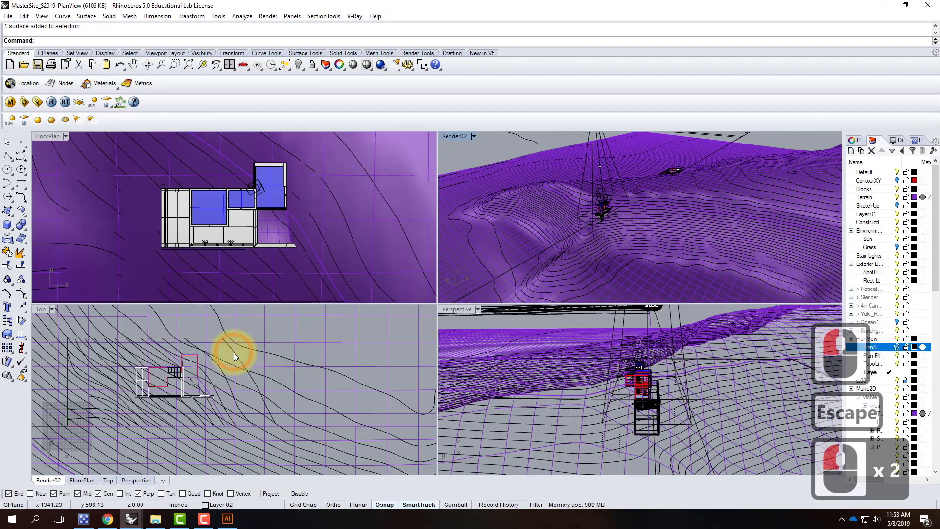
pyautogui.scroll(-5, 234, 352)
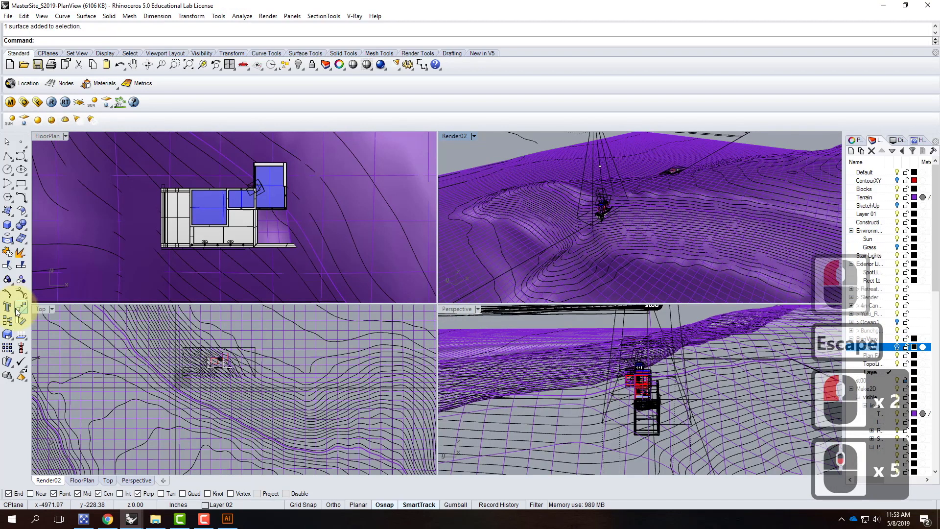
pyautogui.click(52, 308)
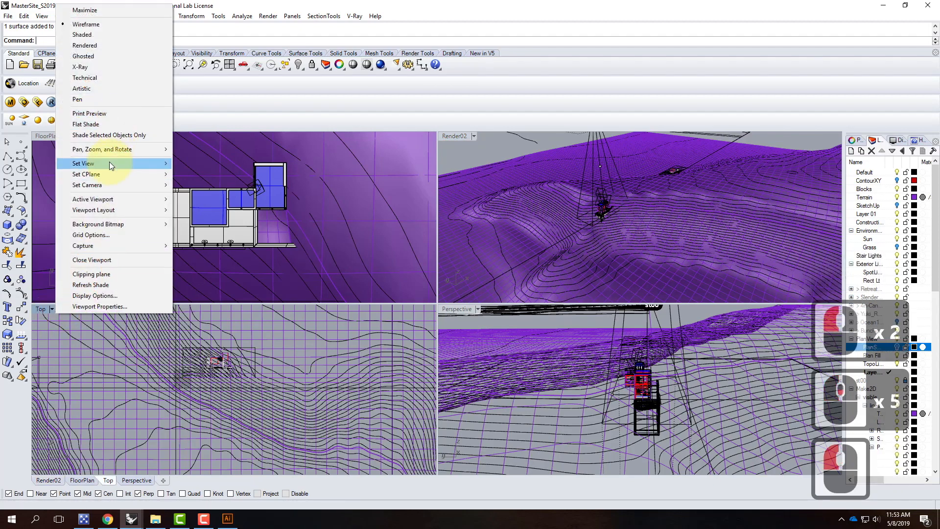
pyautogui.moveTo(109, 163)
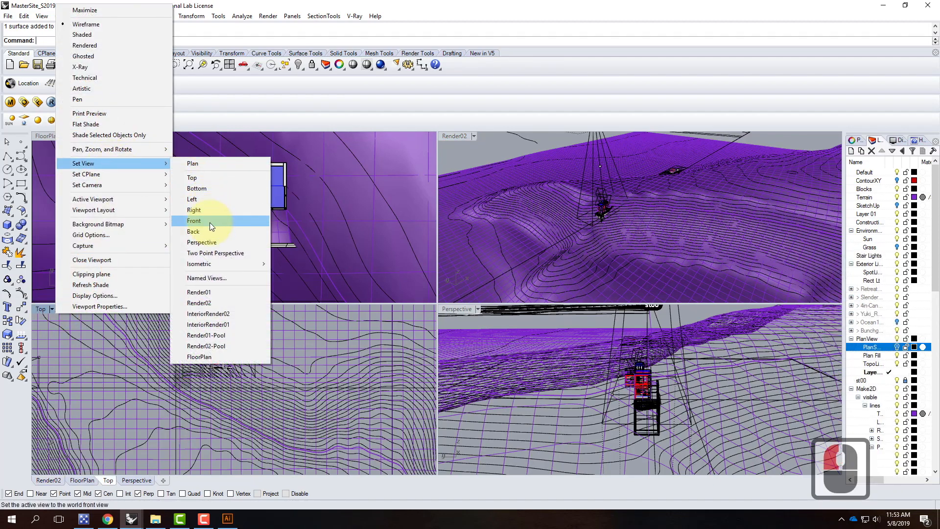
pyautogui.click(209, 221)
pyautogui.press('Escape')
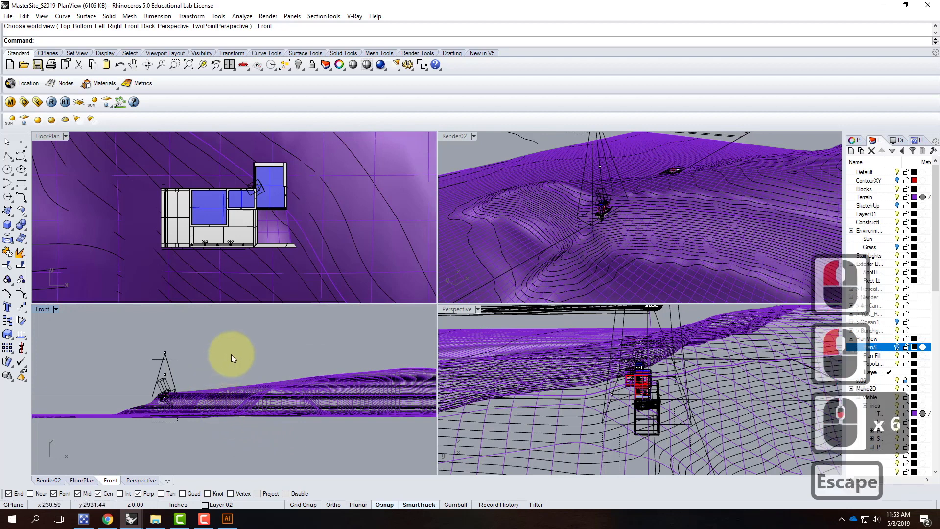
# - Select everything above the section cut in the Front view, remove the terrain surface from the selection, and hide the remaining objects
pyautogui.scroll(8, 179, 366)
pyautogui.moveTo(292, 331); pyautogui.dragTo(136, 381)
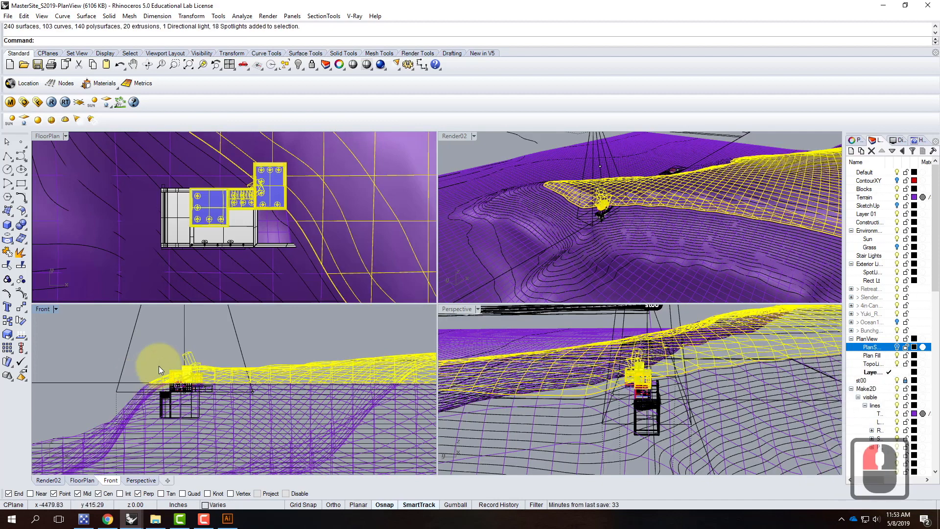
pyautogui.scroll(8, 159, 368)
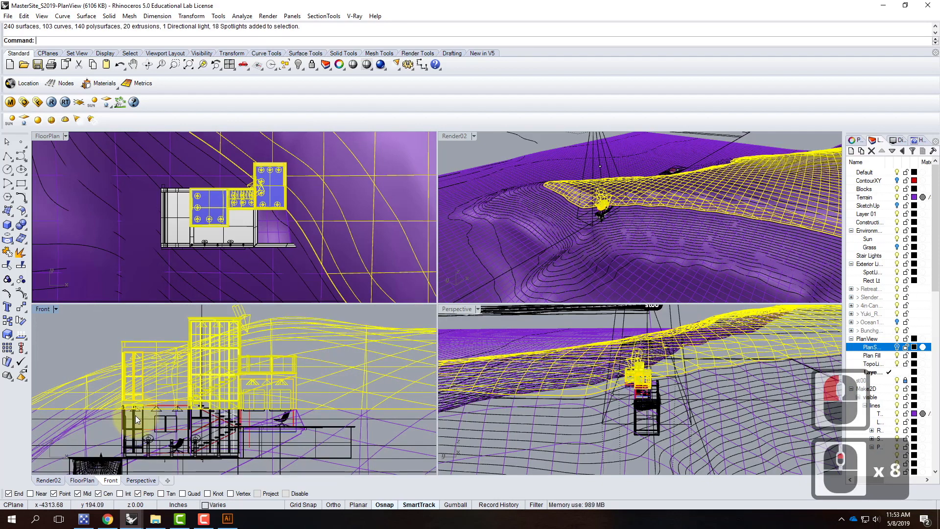
pyautogui.scroll(-3, 227, 341)
pyautogui.moveTo(267, 332); pyautogui.dragTo(96, 410)
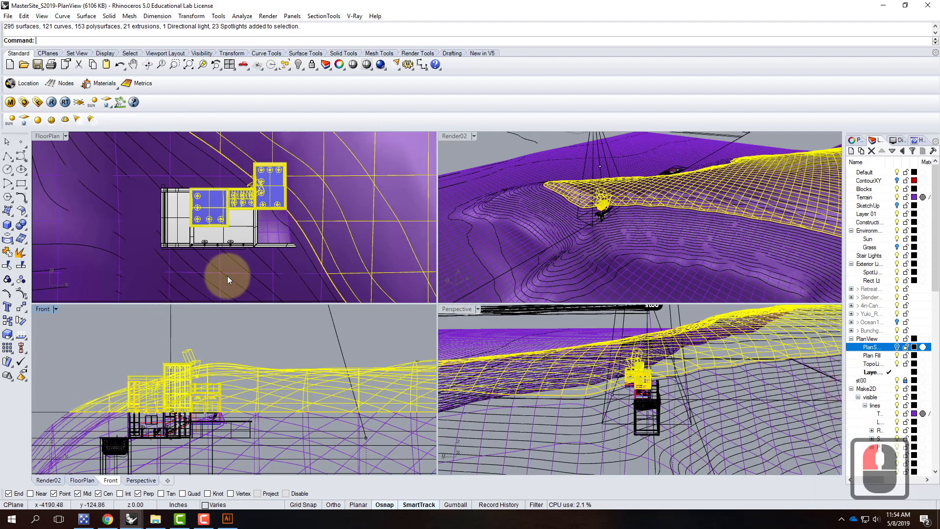
pyautogui.keyDown('ctrl'); pyautogui.click(310, 190); pyautogui.keyUp('ctrl')
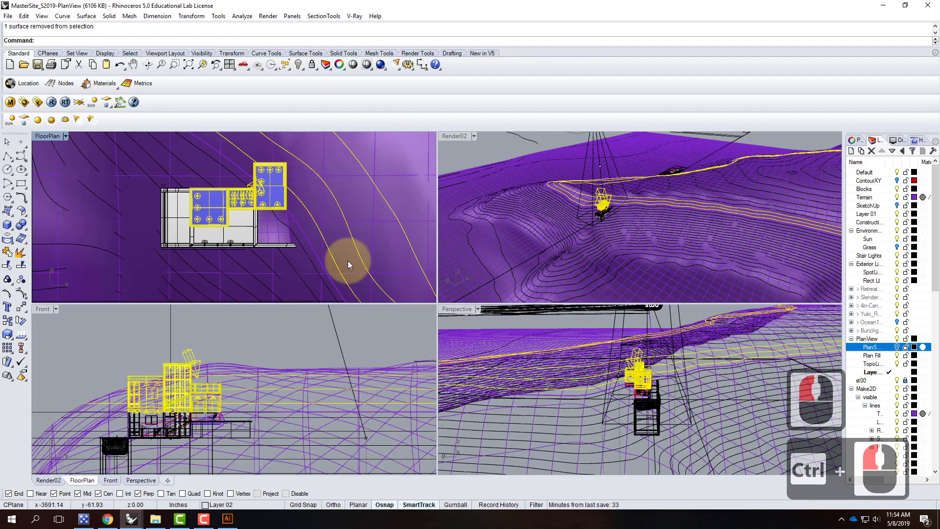
pyautogui.write('hide')
pyautogui.press('Return')
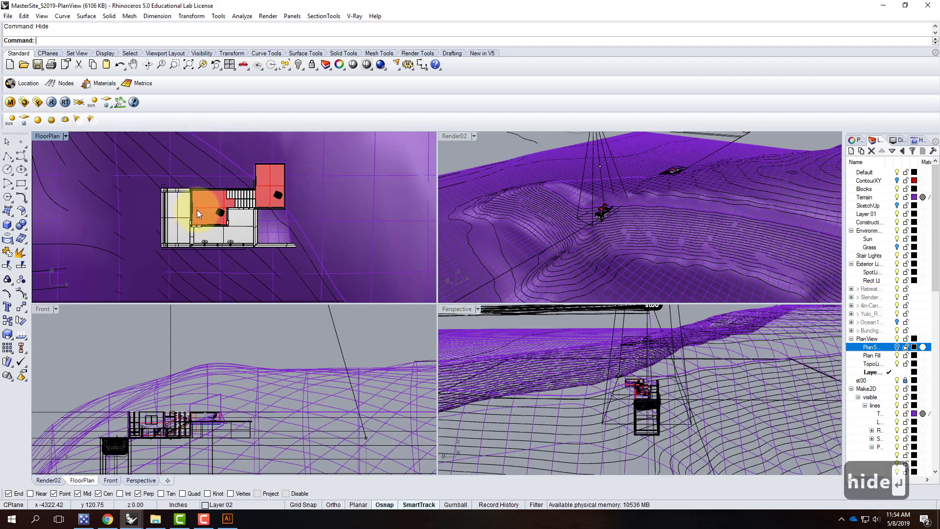
# - Show all hidden objects again and clear the selection
pyautogui.scroll(2, 198, 208)
pyautogui.scroll(-3, 361, 190)
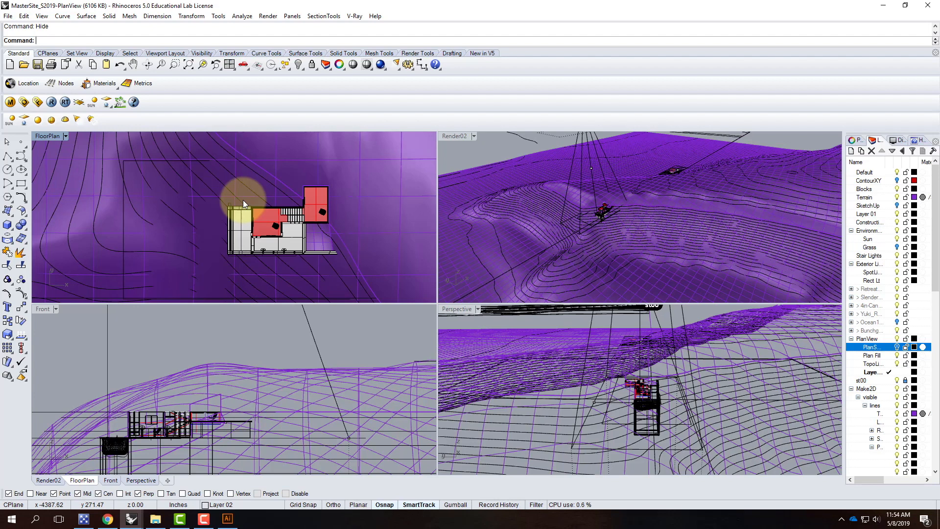
pyautogui.click(376, 195)
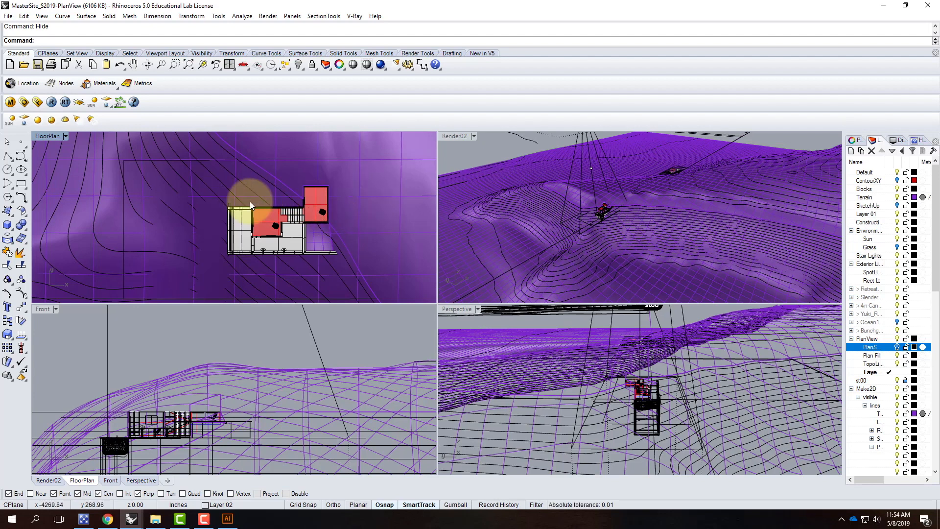
pyautogui.click(289, 211)
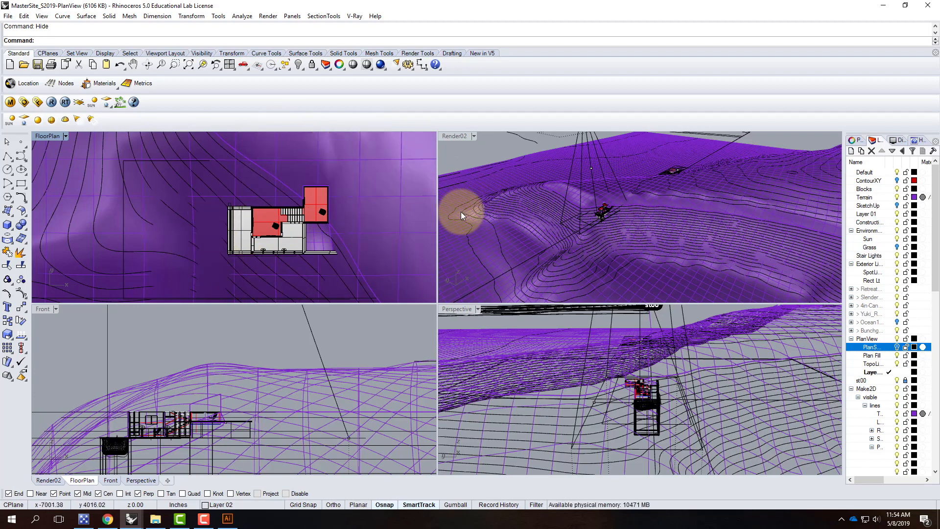
pyautogui.write('show')
pyautogui.press('Return')
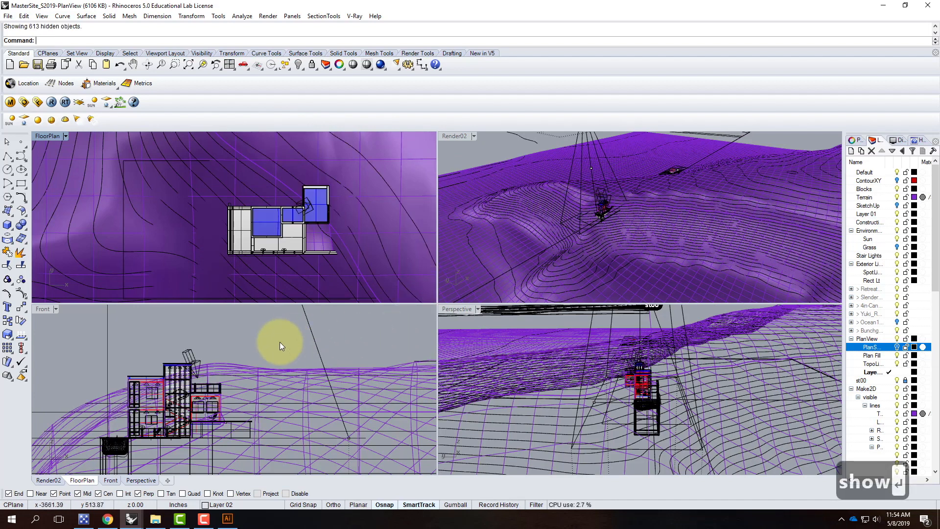
pyautogui.press('Escape')
pyautogui.press('Escape')
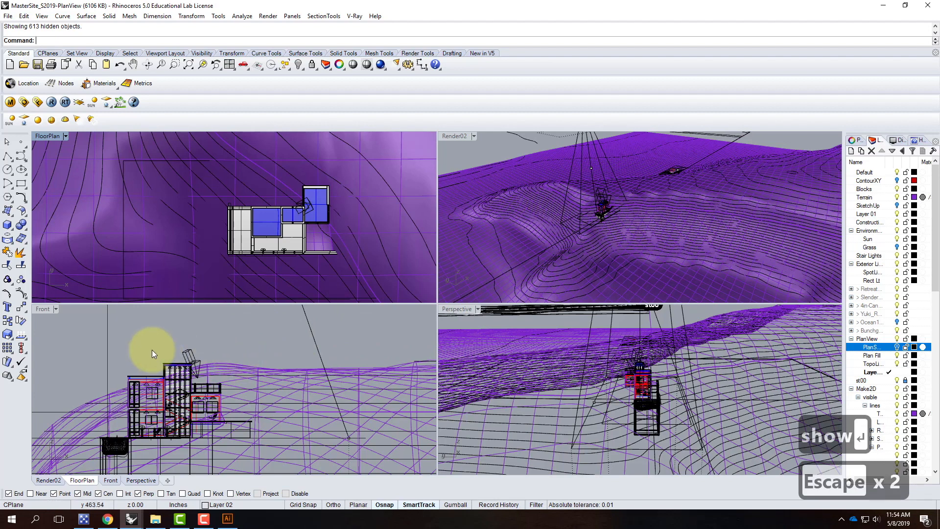
# - Reselect everything above the section cut in the Front view, leaving out the terrain surface
pyautogui.moveTo(277, 328); pyautogui.dragTo(65, 410)
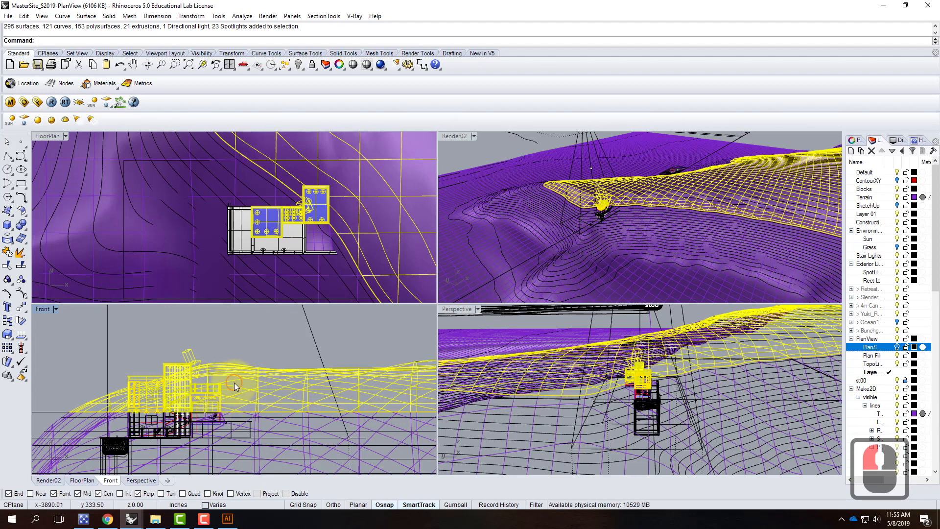
pyautogui.keyDown('ctrl'); pyautogui.click(293, 426); pyautogui.keyUp('ctrl')
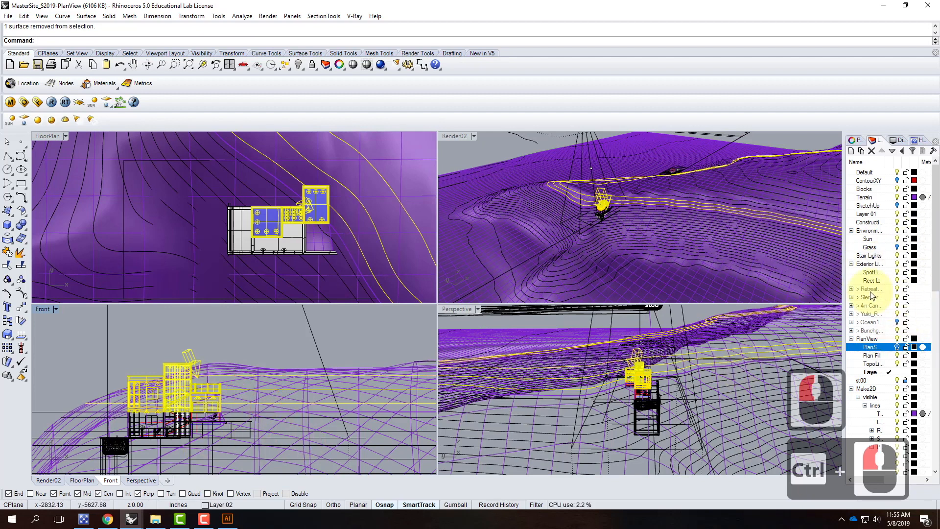
# - Widen the layer list and its name column, and turn off the Glass Railing layer and both Window Glass layers
pyautogui.moveTo(936, 260); pyautogui.dragTo(937, 349)
pyautogui.moveTo(843, 271); pyautogui.dragTo(761, 269)
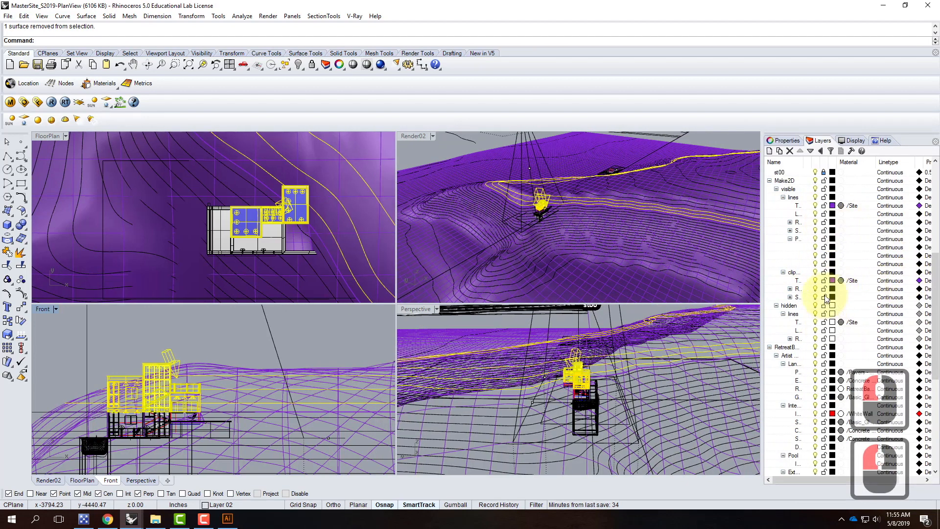
pyautogui.moveTo(805, 160); pyautogui.dragTo(900, 162)
pyautogui.scroll(-5, 832, 294)
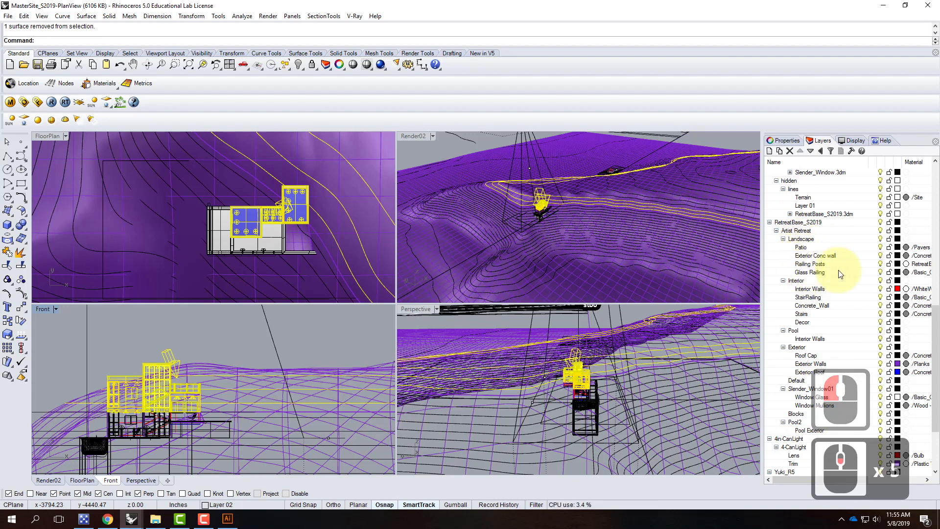
pyautogui.click(881, 273)
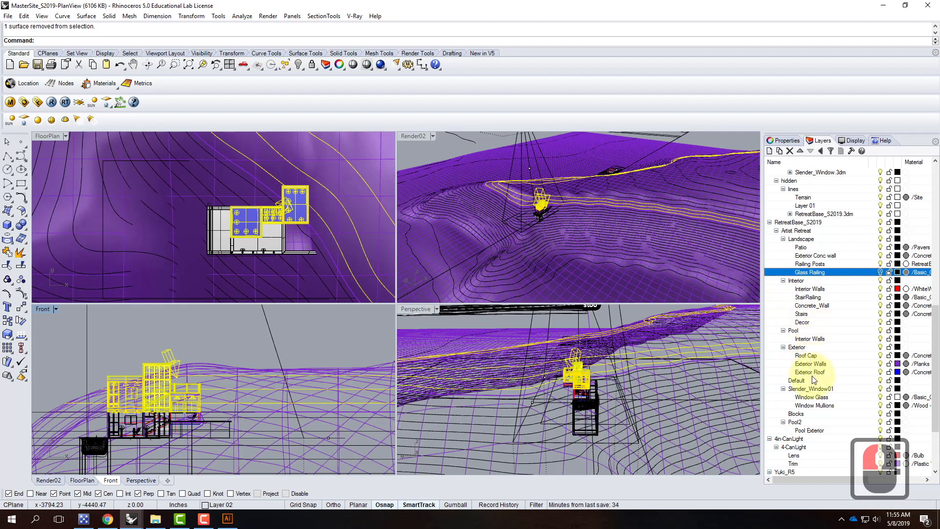
pyautogui.click(867, 398)
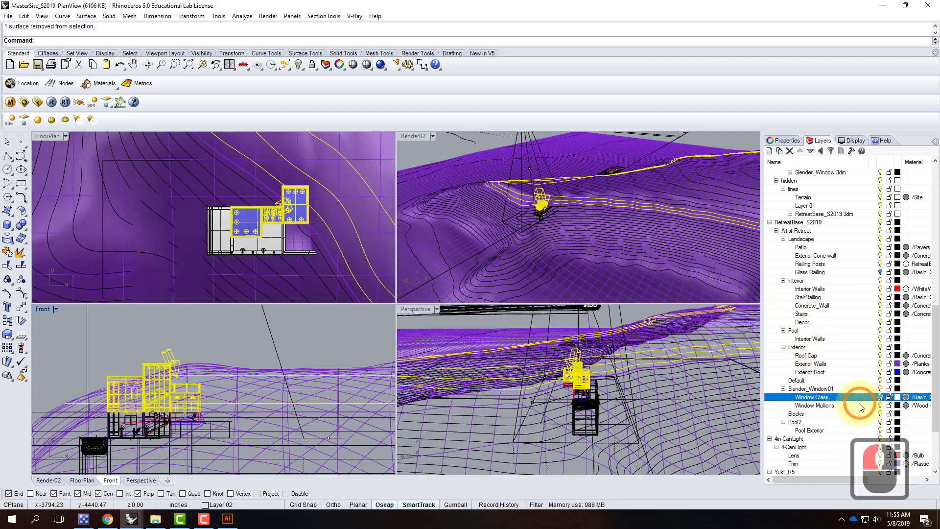
pyautogui.scroll(-5, 861, 406)
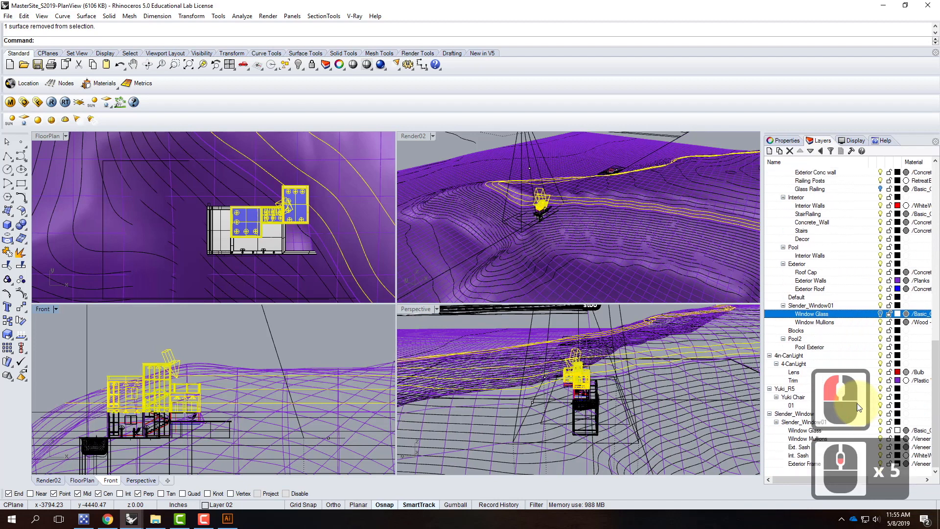
pyautogui.click(882, 431)
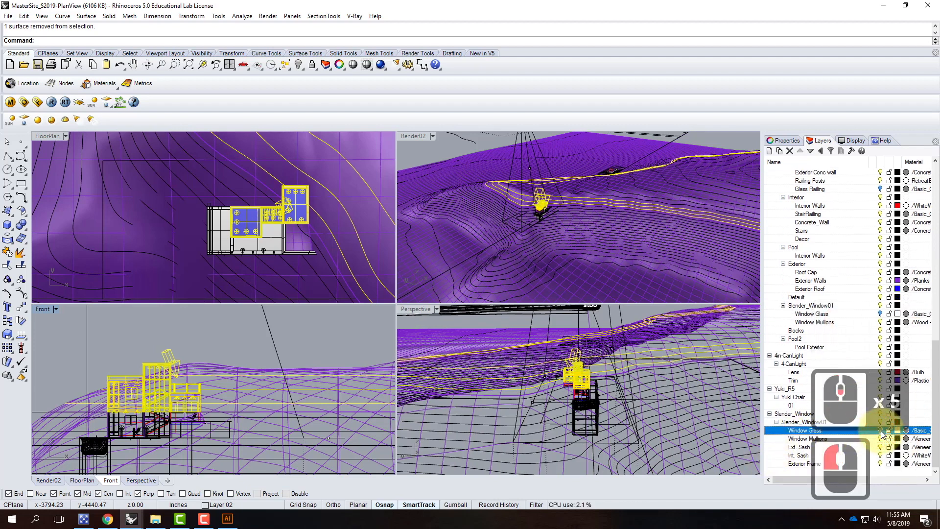
# - Open the V-Ray material editor, start loading a scene material, and browse to the V-Ray Materials folder under OneDrive's Resources and V-Ray folders
pyautogui.click(10, 102)
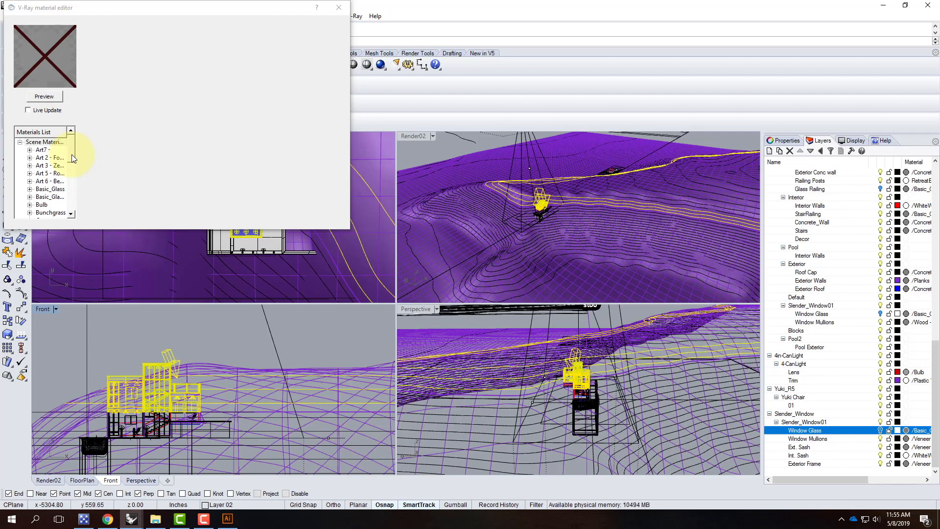
pyautogui.rightClick(47, 142)
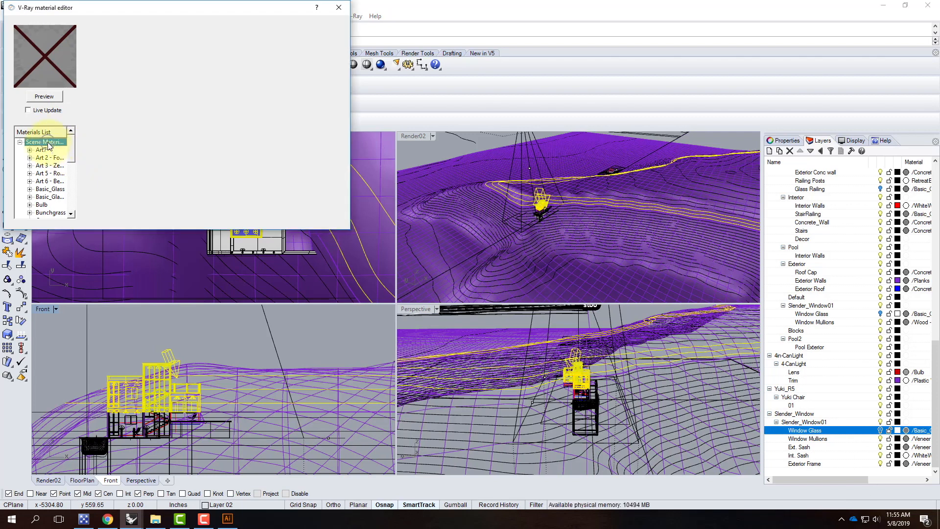
pyautogui.moveTo(81, 146)
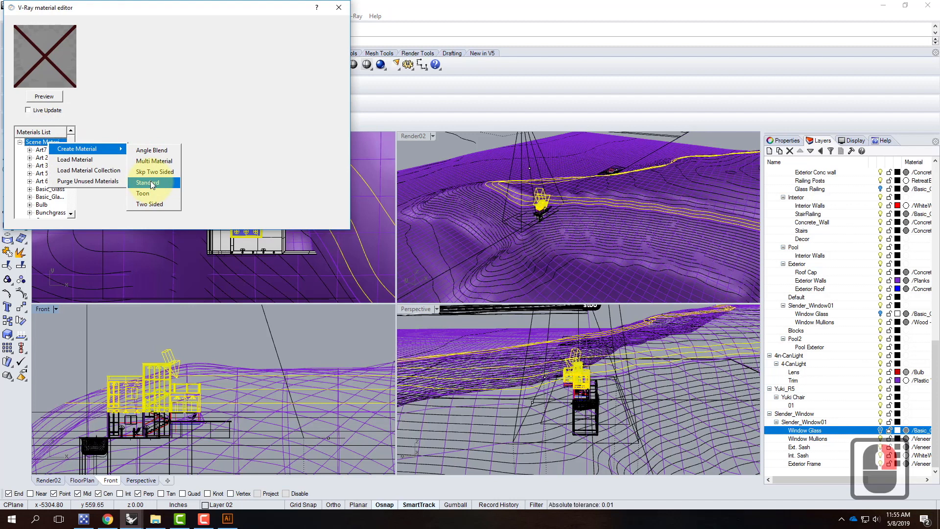
pyautogui.click(83, 159)
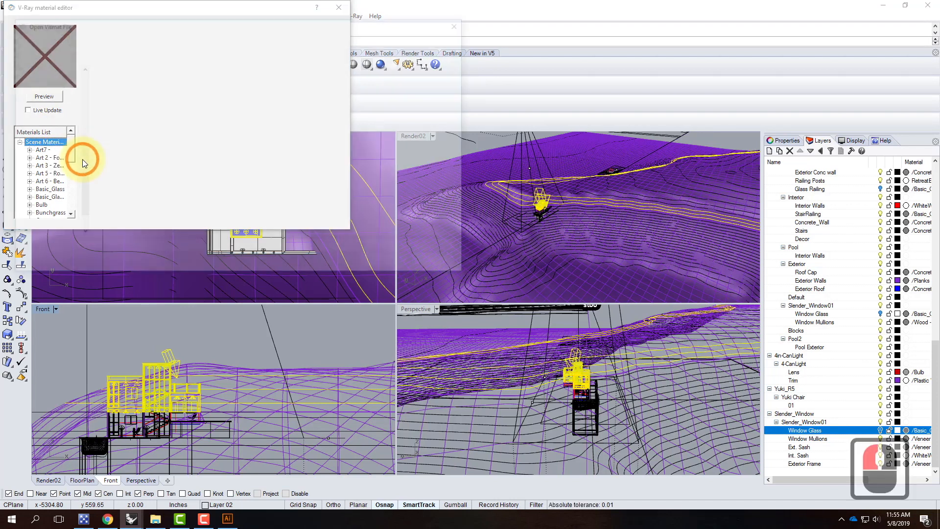
pyautogui.click(52, 135)
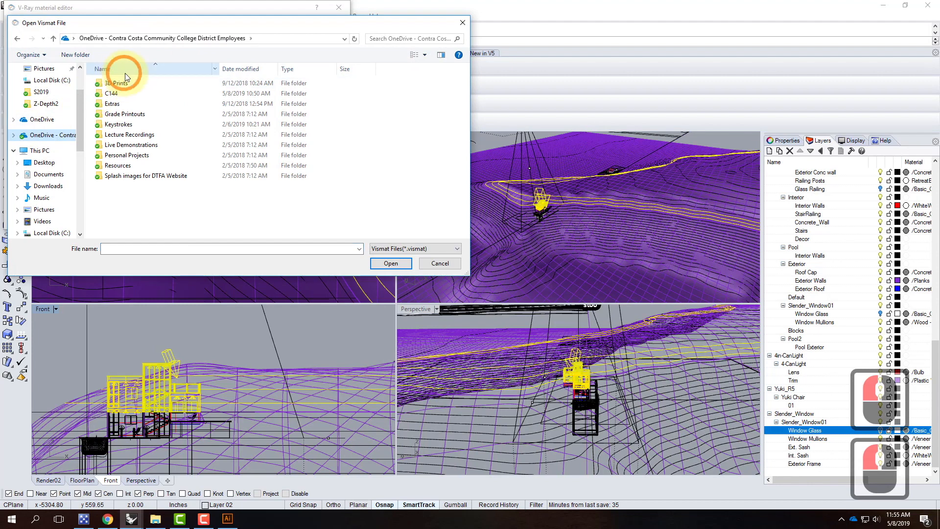
pyautogui.doubleClick(120, 165)
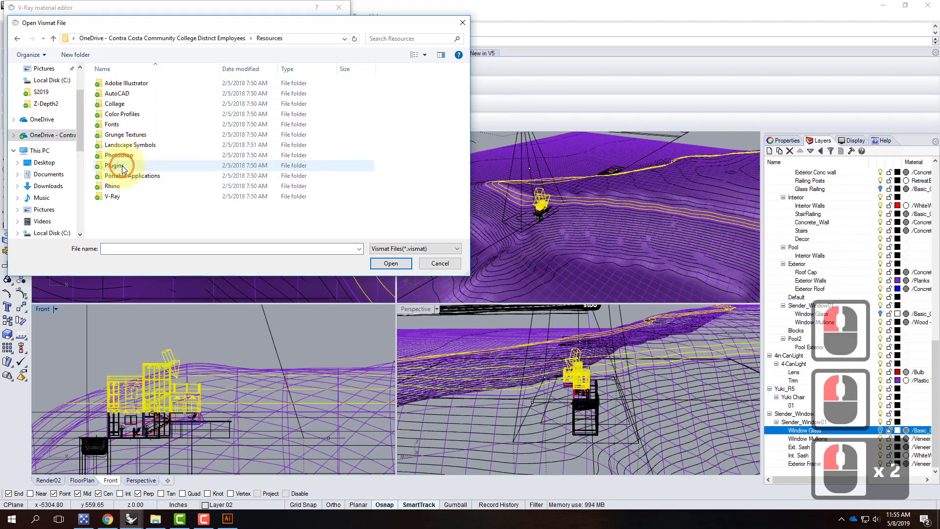
pyautogui.doubleClick(115, 197)
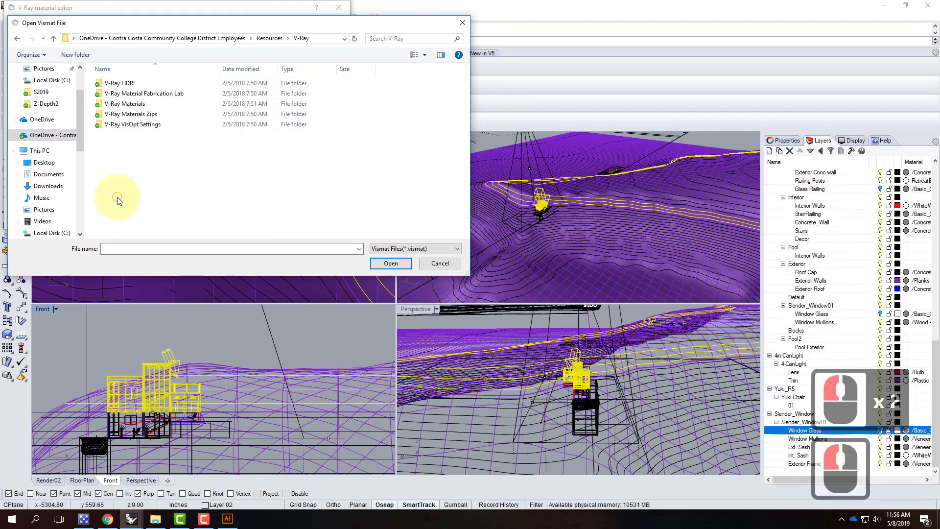
pyautogui.doubleClick(124, 104)
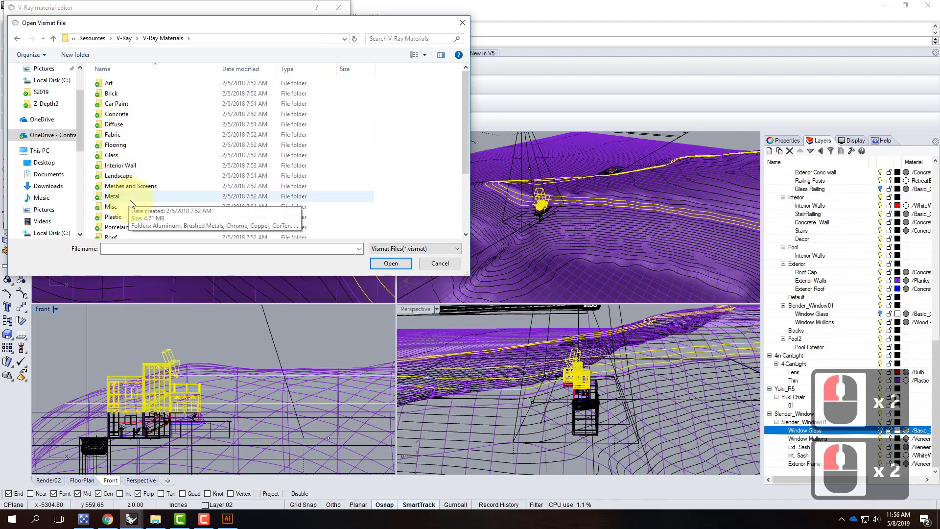
# - Load cThru.vismat from the cThru folder inside Special Materials into the scene materials
pyautogui.scroll(-6, 147, 221)
pyautogui.doubleClick(122, 185)
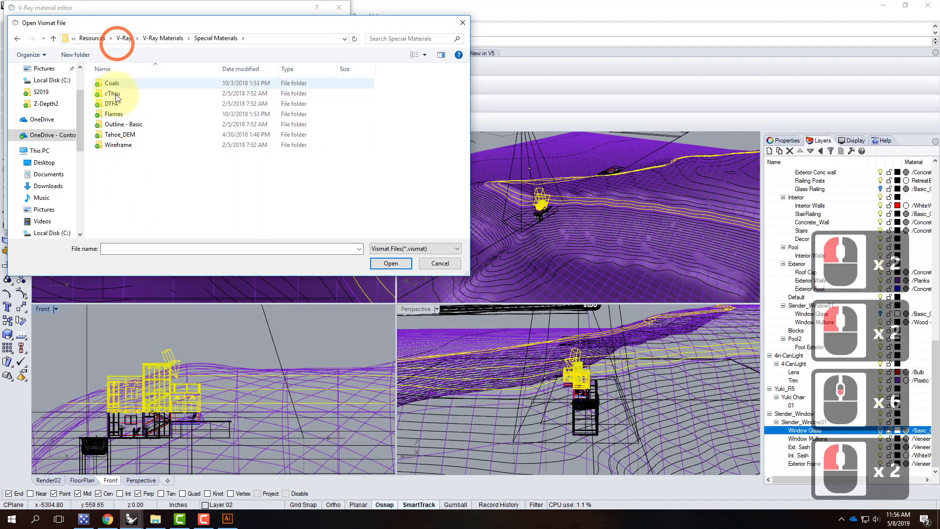
pyautogui.doubleClick(112, 93)
pyautogui.doubleClick(112, 84)
pyautogui.click(115, 84)
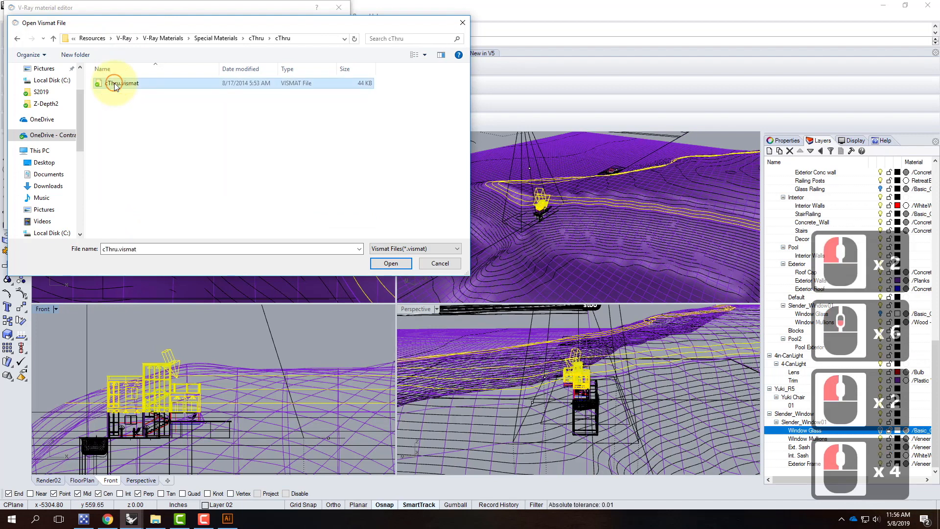
pyautogui.click(392, 264)
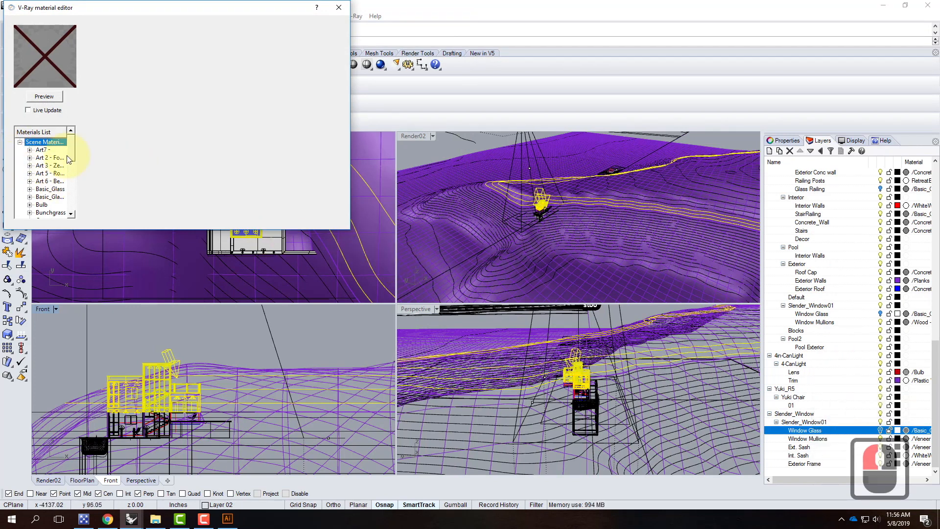
# - Find the cThru material in the materials list and apply it to the selected objects above the section cut
pyautogui.moveTo(71, 148); pyautogui.dragTo(73, 177)
pyautogui.click(44, 181)
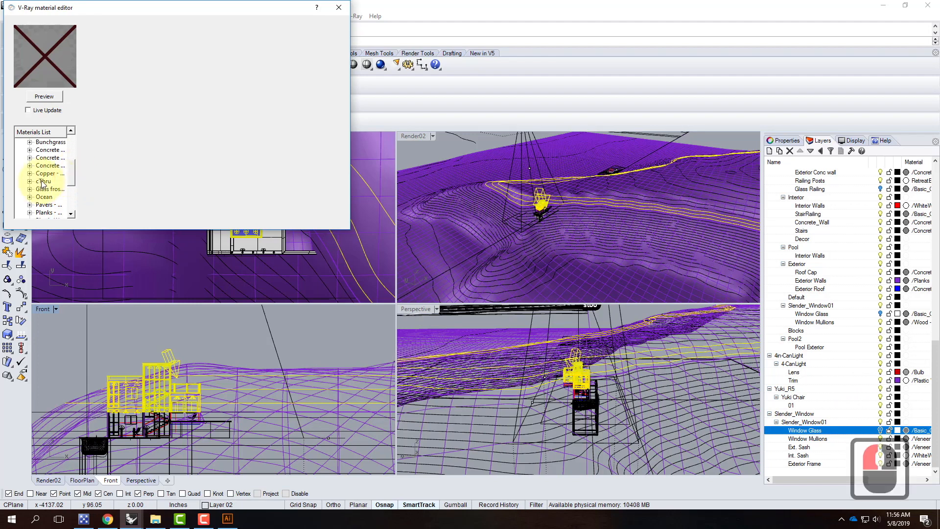
pyautogui.rightClick(44, 181)
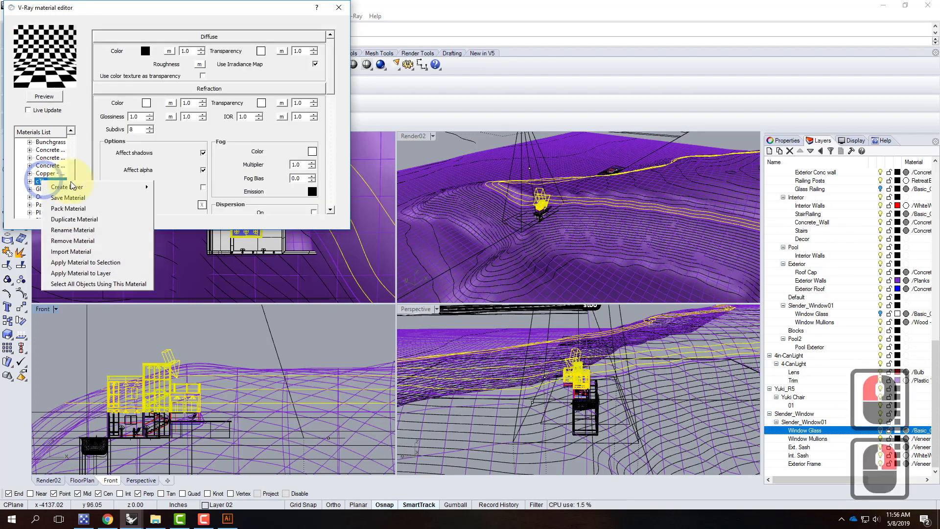
pyautogui.click(96, 264)
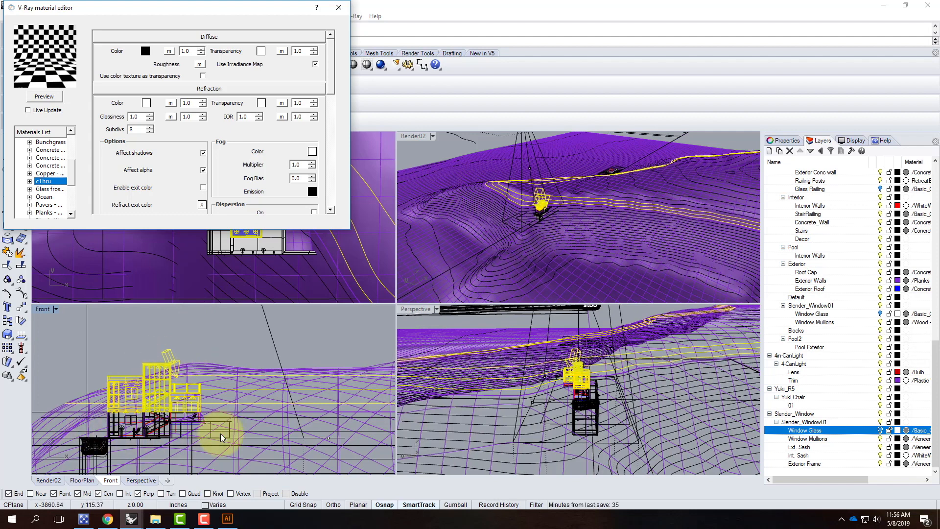
# - Try to select everything below the section cut in the Front view, leaving out the upper terrain surface, and clear the selection
pyautogui.click(256, 466)
pyautogui.moveTo(256, 467); pyautogui.dragTo(88, 425)
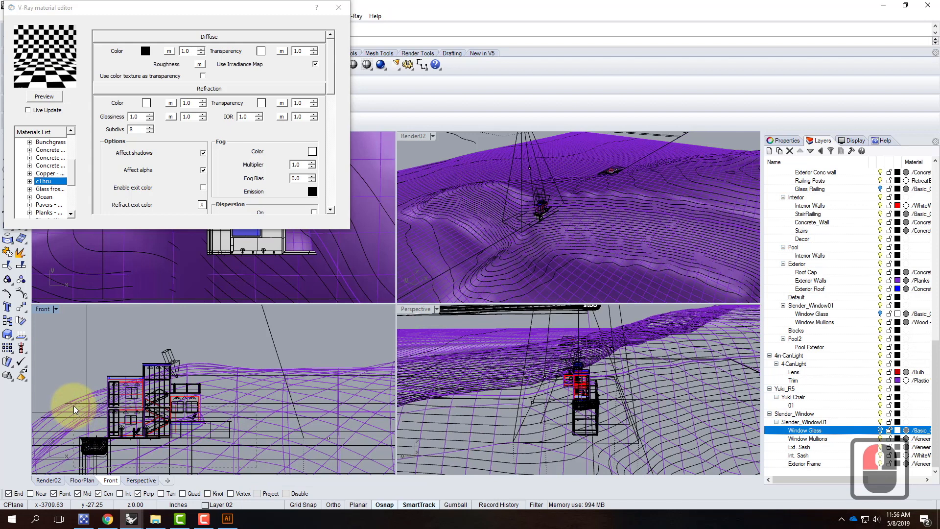
pyautogui.moveTo(69, 403); pyautogui.dragTo(66, 405)
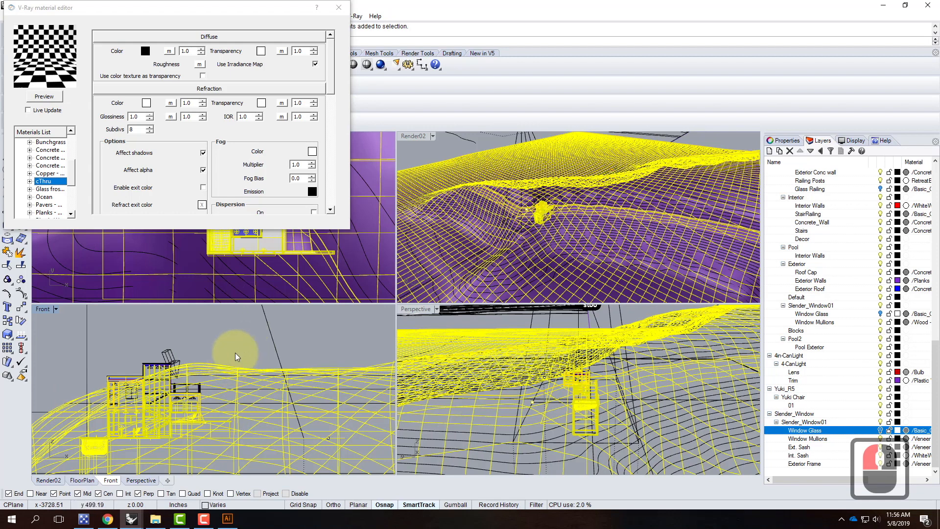
pyautogui.keyDown('ctrl'); pyautogui.click(222, 367); pyautogui.keyUp('ctrl')
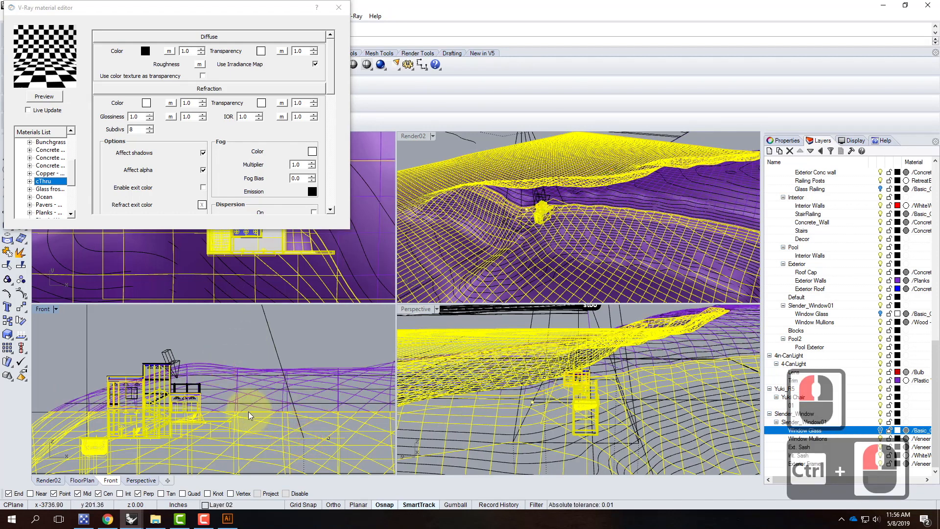
pyautogui.keyDown('ctrl'); pyautogui.click(248, 449); pyautogui.keyUp('ctrl')
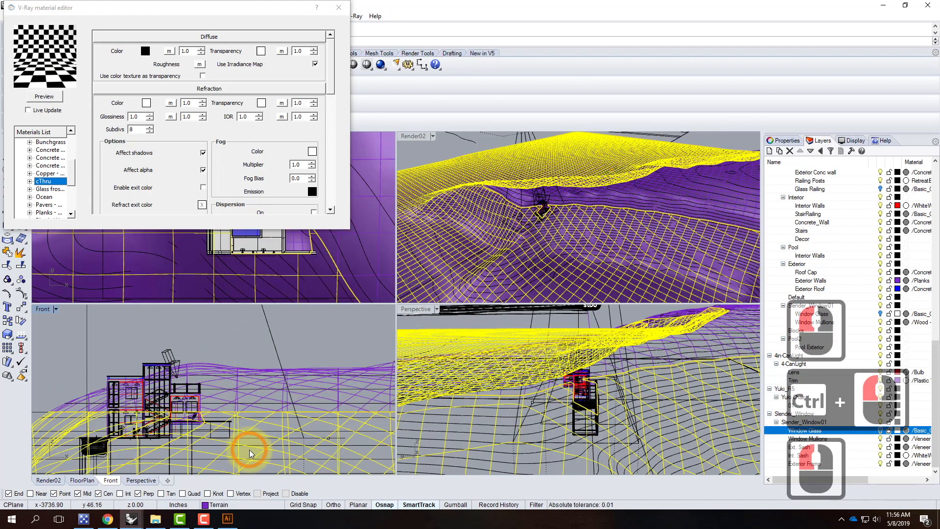
pyautogui.press('Escape')
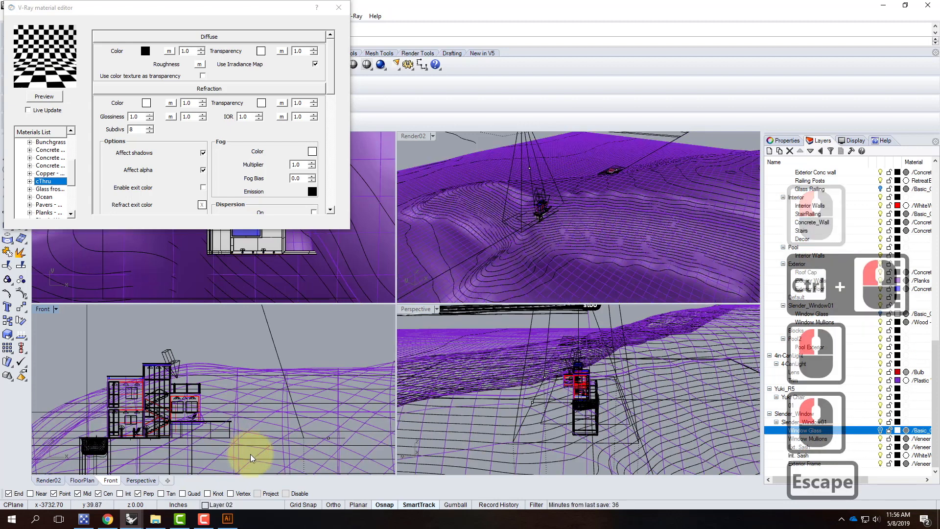
# - Try window-selecting the objects below the cut again, adding objects around the cut line near the chair, and undo the last change
pyautogui.moveTo(249, 449); pyautogui.dragTo(44, 412)
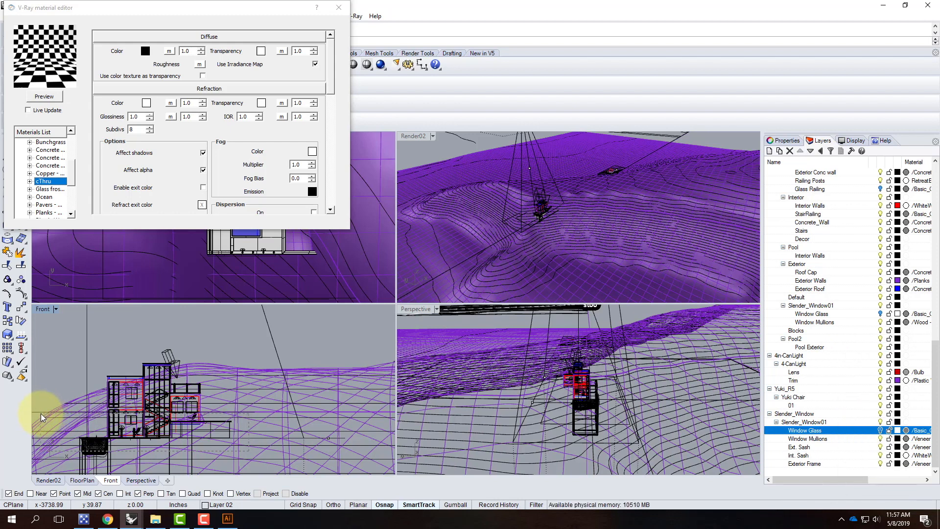
pyautogui.click(40, 414)
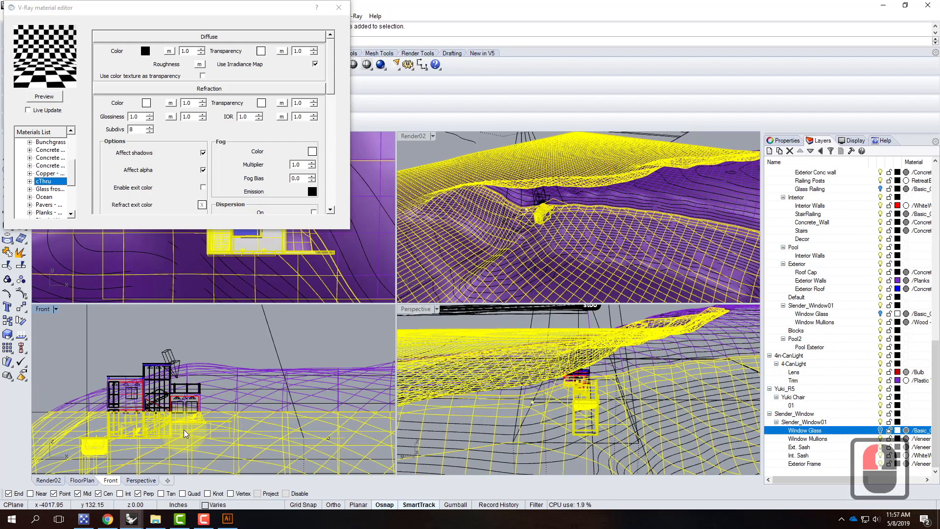
pyautogui.scroll(7, 175, 421)
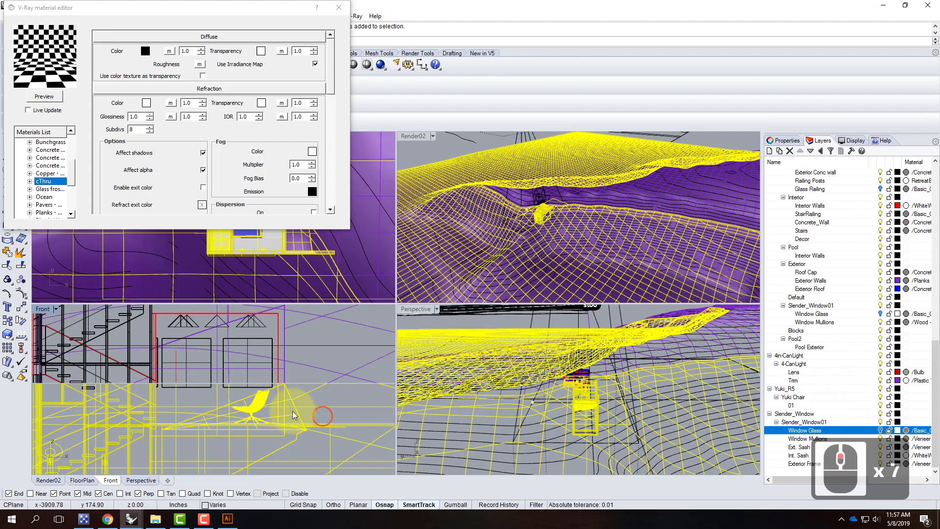
pyautogui.moveTo(160, 398); pyautogui.dragTo(26, 386)
pyautogui.keyDown('shift'); pyautogui.moveTo(179, 397); pyautogui.dragTo(330, 398); pyautogui.keyUp('shift')
pyautogui.hotkey('ctrl', 'z')
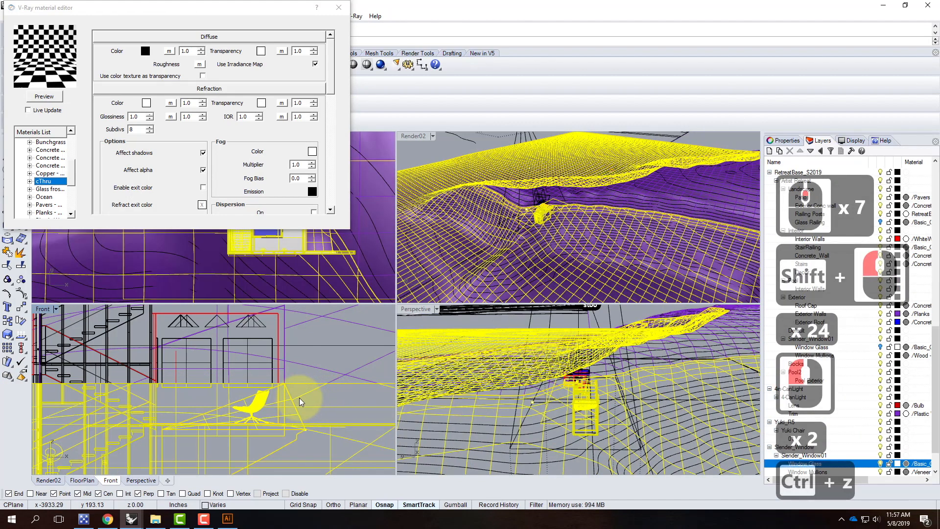
# - Try to remove the lower terrain surface from the selection in the Front view, and clear the selection
pyautogui.scroll(-2, 313, 399)
pyautogui.scroll(-2, 142, 397)
pyautogui.scroll(-4, 228, 400)
pyautogui.scroll(2, 193, 403)
pyautogui.scroll(-3, 211, 404)
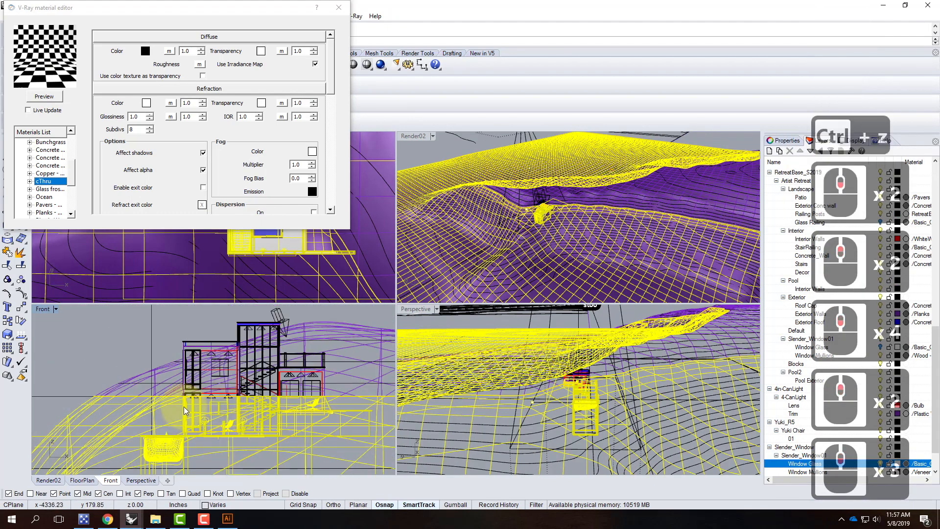
pyautogui.scroll(2, 169, 413)
pyautogui.keyDown('ctrl'); pyautogui.click(122, 402); pyautogui.keyUp('ctrl')
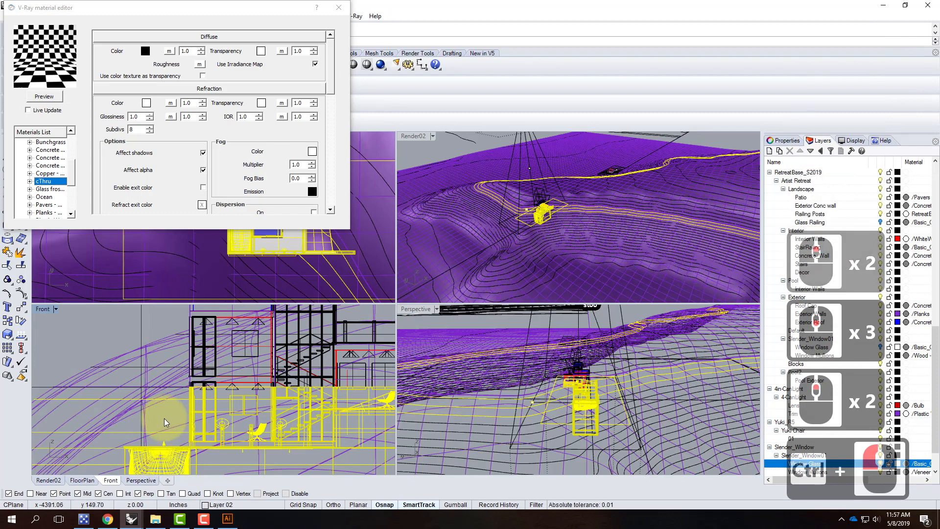
pyautogui.moveTo(166, 418); pyautogui.dragTo(116, 401)
pyautogui.click(120, 400)
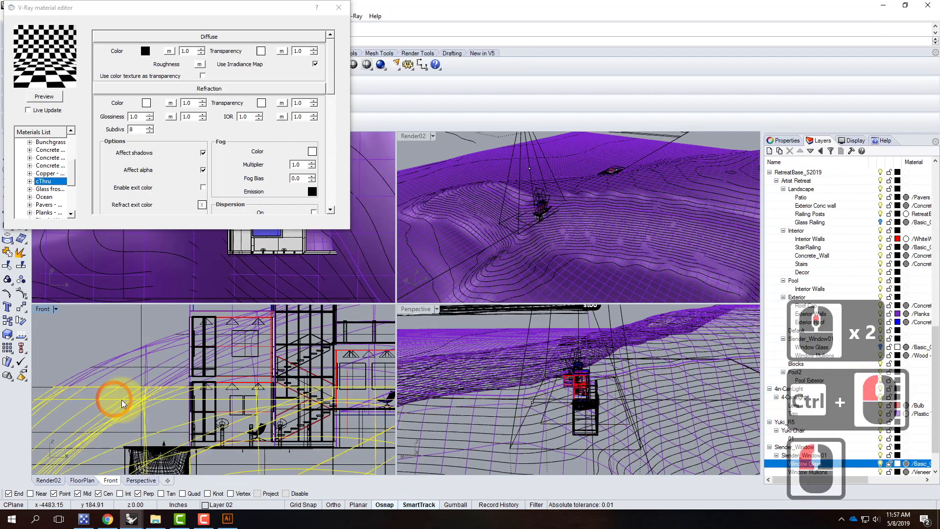
pyautogui.scroll(-3, 274, 401)
pyautogui.press('Escape')
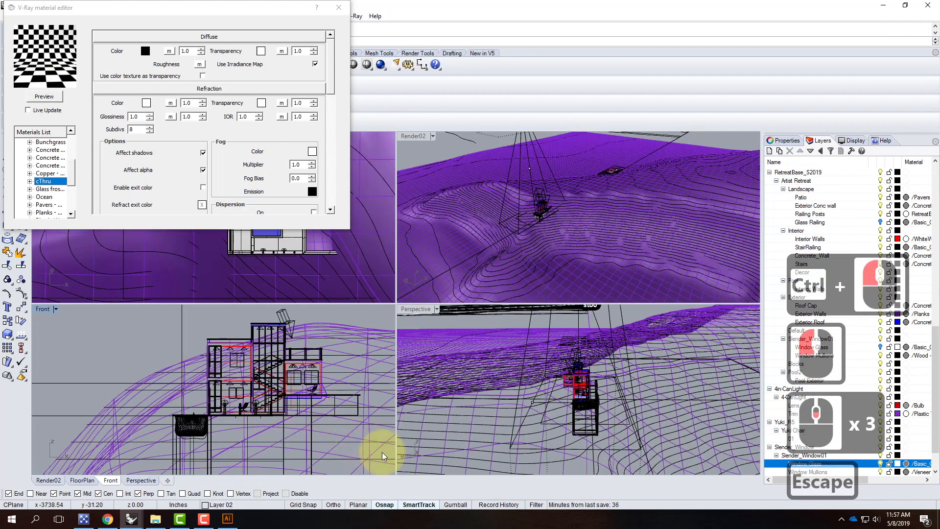
# - Select everything below the section cut in the Front view and add the upper terrain surface to the selection
pyautogui.press('shift')
pyautogui.moveTo(386, 451); pyautogui.dragTo(107, 384)
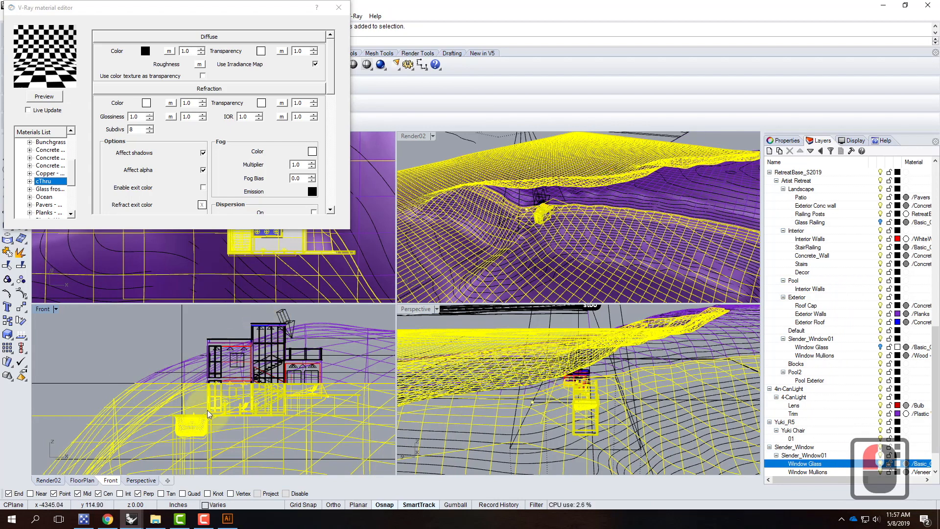
pyautogui.keyDown('ctrl'); pyautogui.click(316, 328); pyautogui.keyUp('ctrl')
pyautogui.keyDown('shift'); pyautogui.click(316, 327); pyautogui.keyUp('shift')
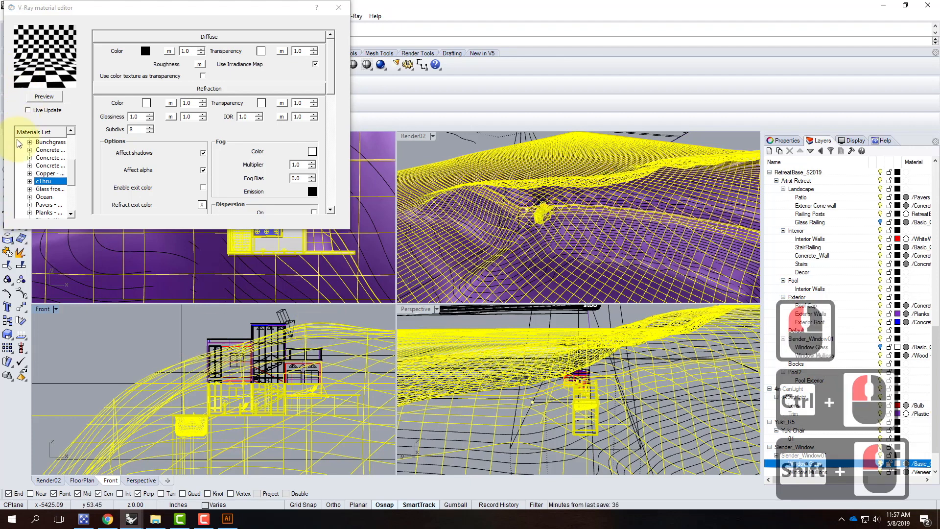
# - Create a new Standard V-Ray material in the scene materials and rename it Clay
pyautogui.moveTo(72, 169); pyautogui.dragTo(81, 137)
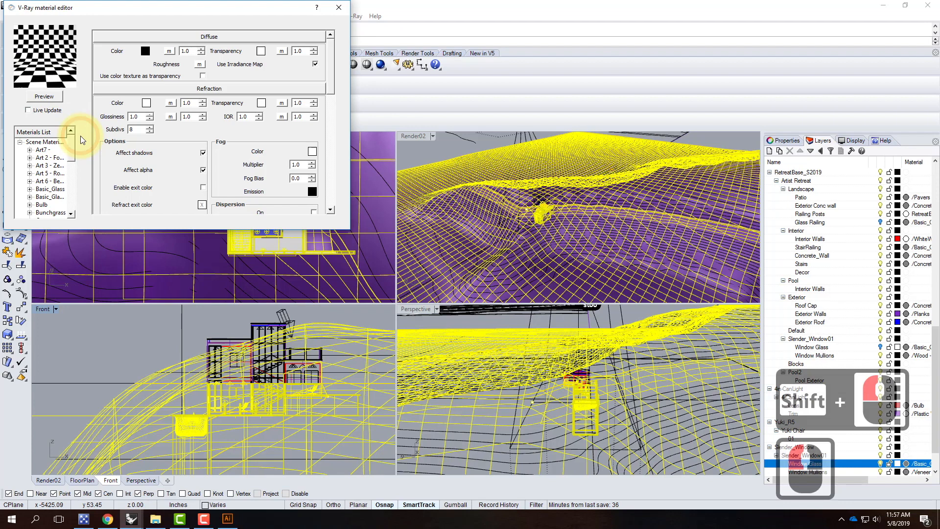
pyautogui.rightClick(39, 144)
pyautogui.moveTo(81, 147)
pyautogui.click(137, 180)
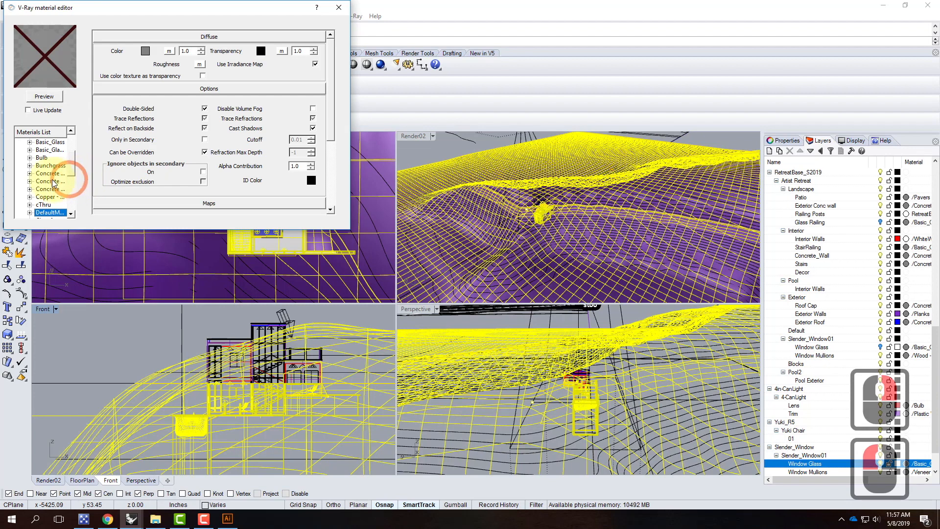
pyautogui.doubleClick(48, 213)
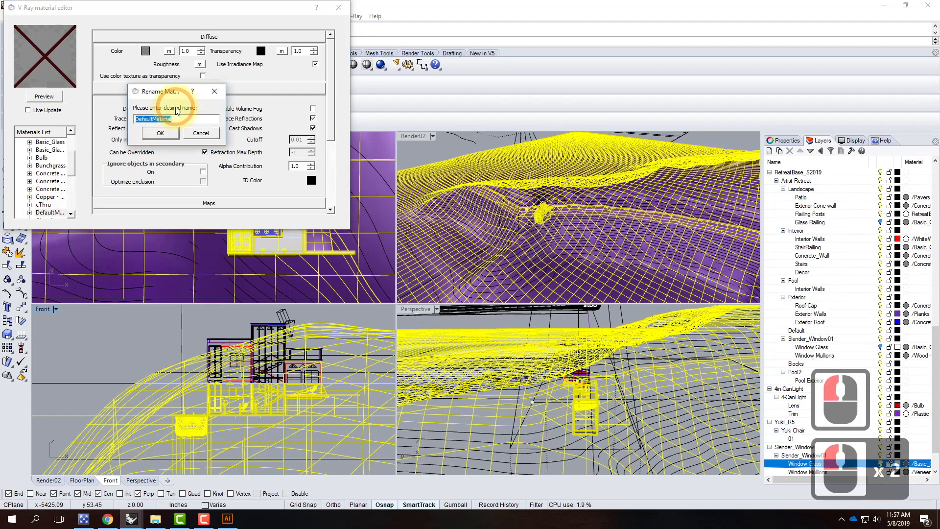
pyautogui.write('Clay')
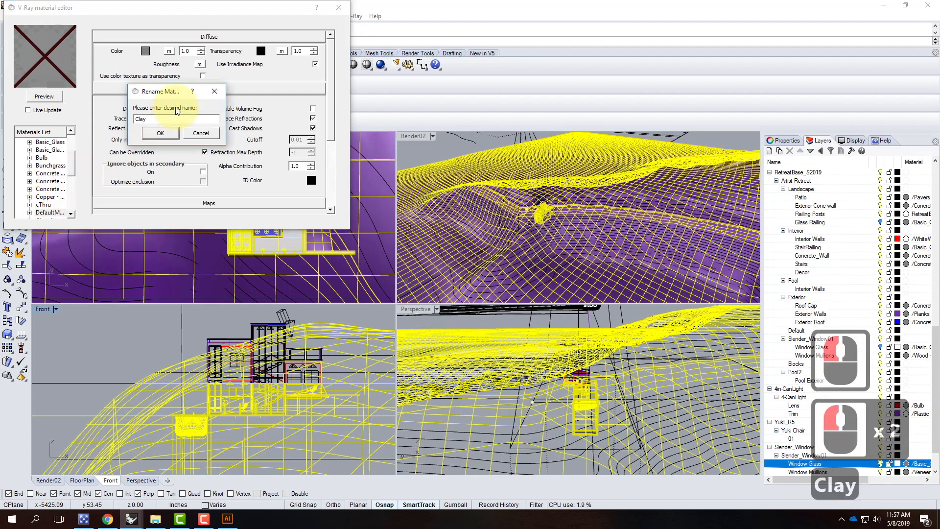
pyautogui.click(160, 134)
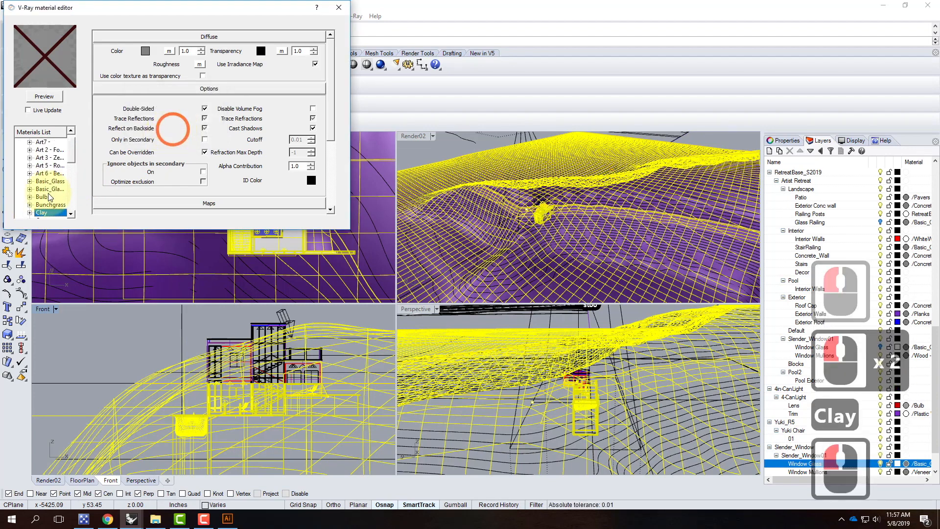
# - Set the Clay material's diffuse color to White
pyautogui.click(145, 51)
pyautogui.click(99, 44)
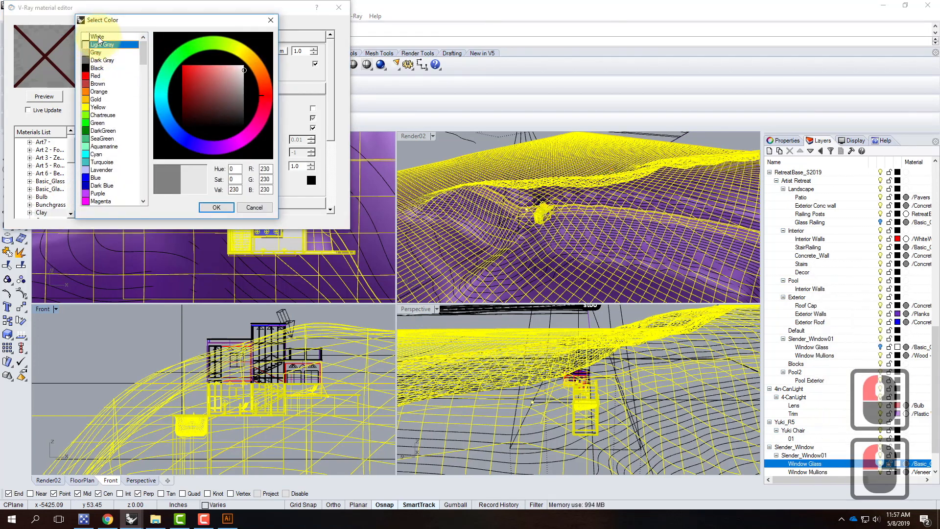
pyautogui.click(98, 38)
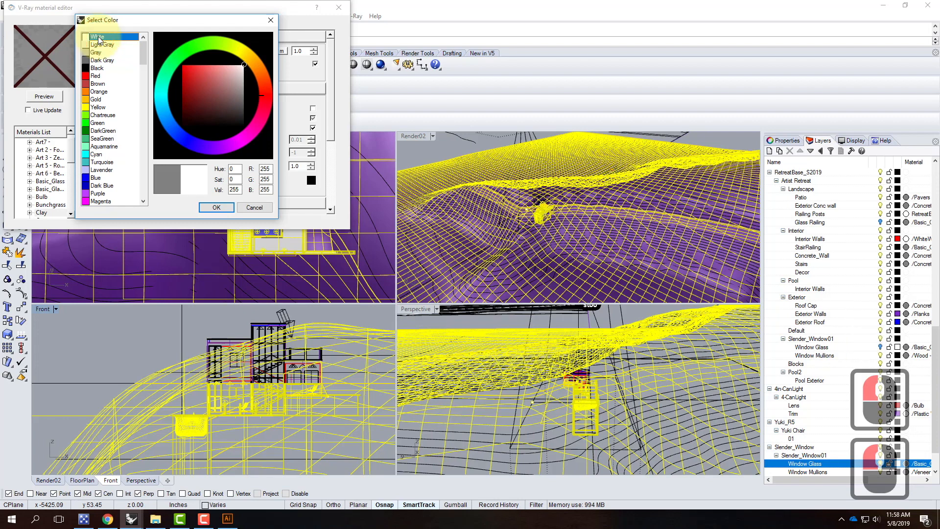
pyautogui.click(228, 208)
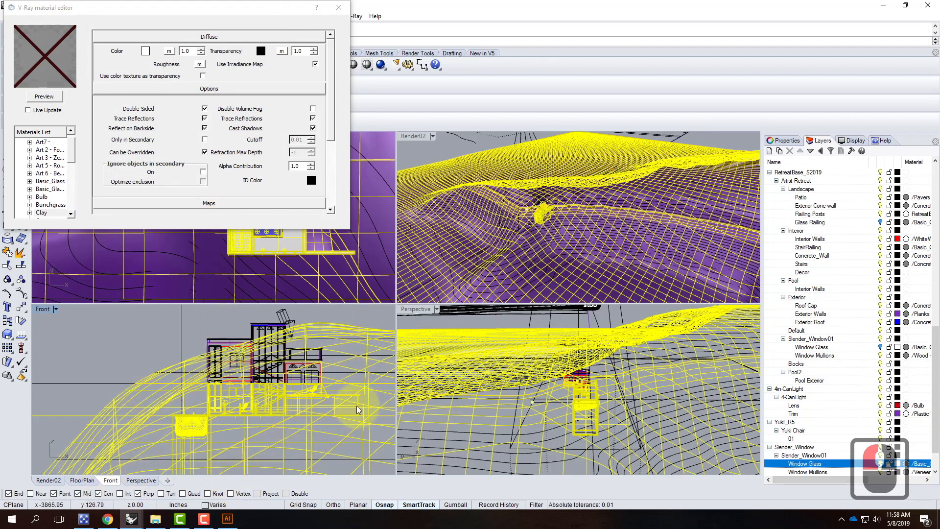
# - Apply the Clay material to the selected objects below the cut and clear the selection
pyautogui.rightClick(44, 213)
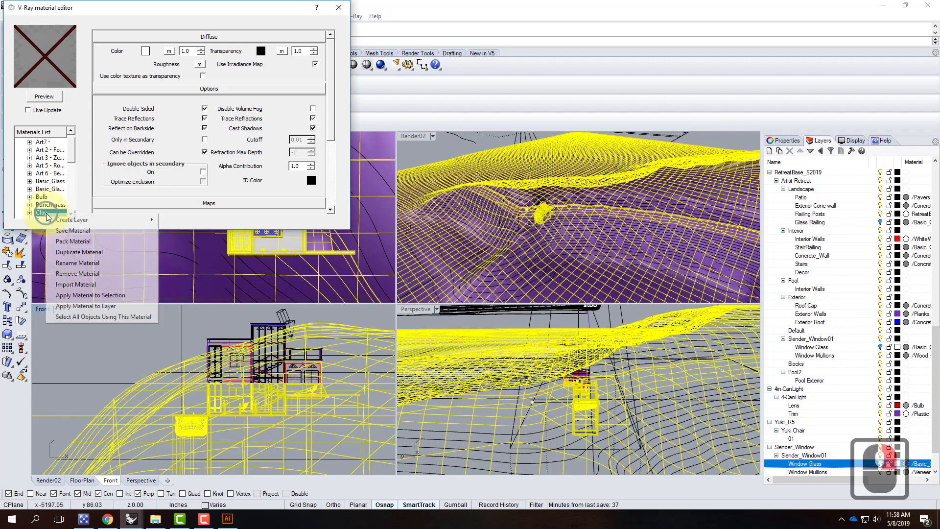
pyautogui.click(100, 298)
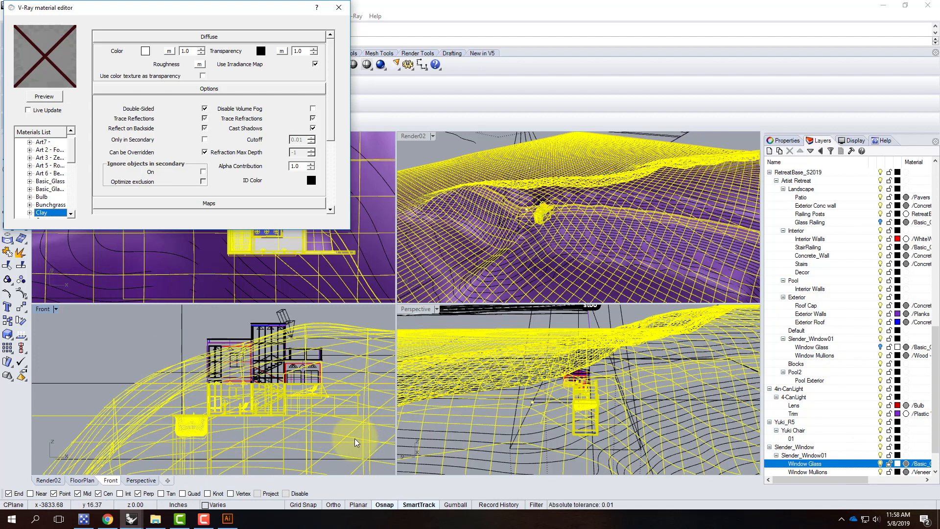
pyautogui.click(616, 357)
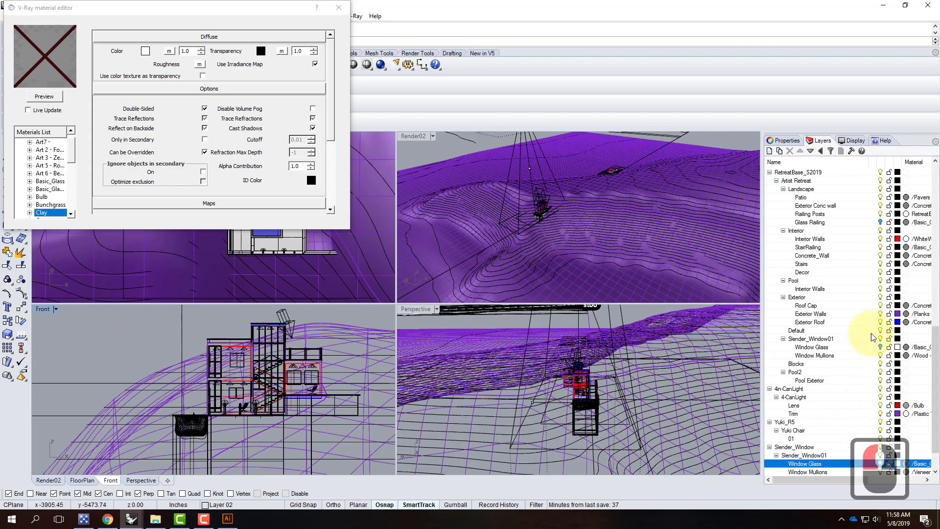
# - Turn on the hidden Glass Railing and Window Glass layers and select their objects, including those on Slender_Window's Window Glass layer
pyautogui.click(876, 223)
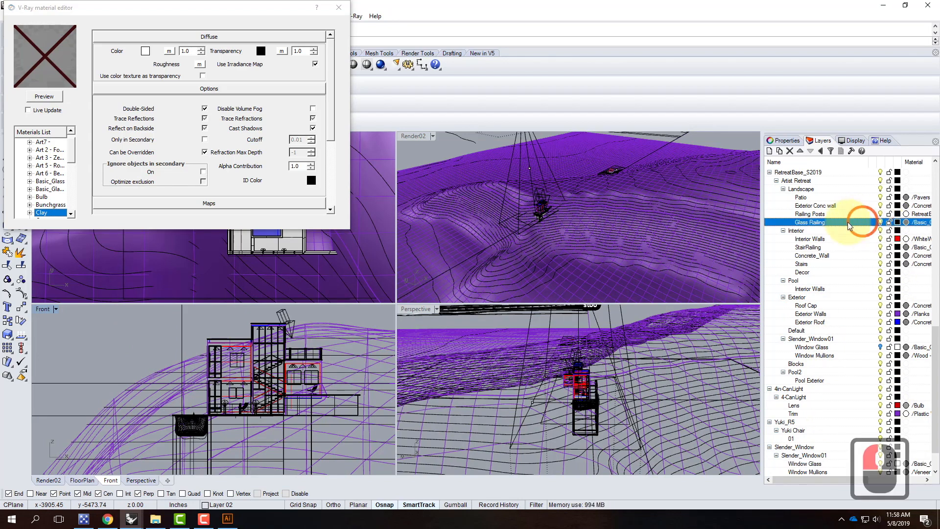
pyautogui.rightClick(840, 221)
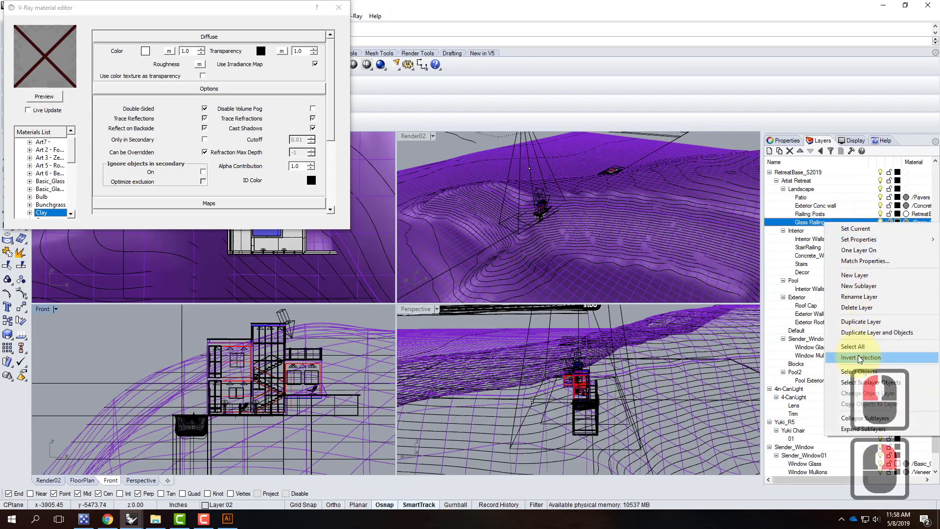
pyautogui.click(858, 371)
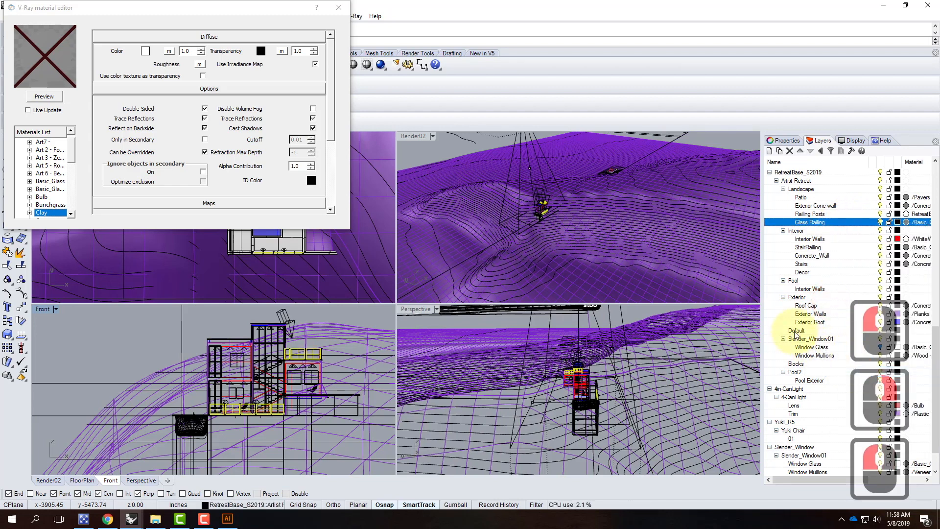
pyautogui.click(827, 347)
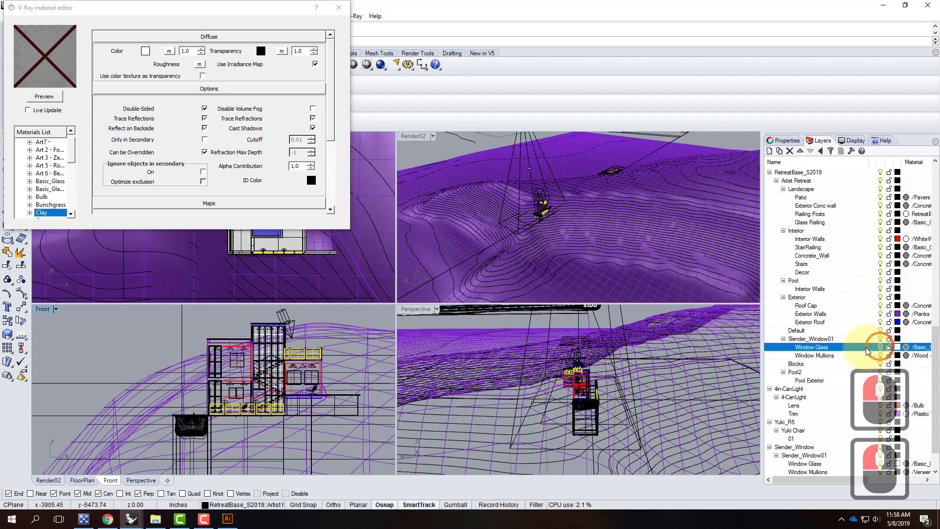
pyautogui.rightClick(828, 347)
pyautogui.click(868, 282)
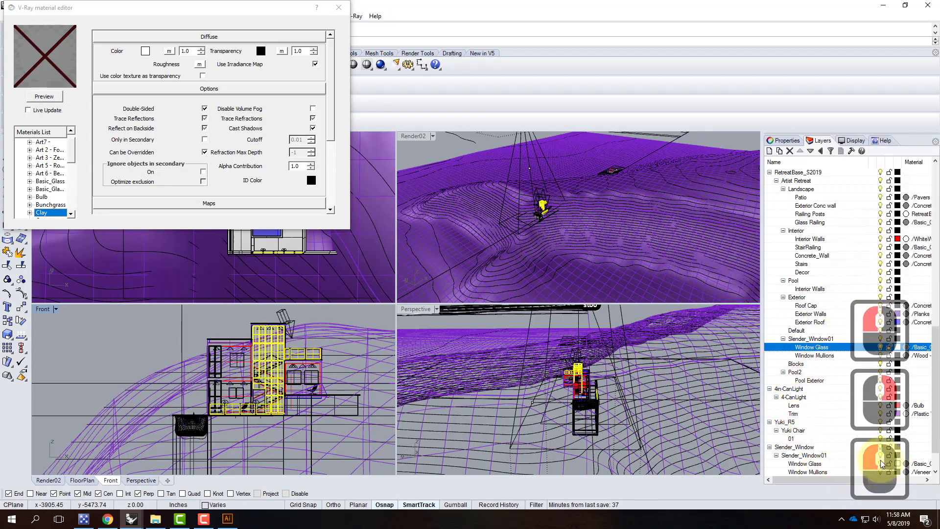
pyautogui.scroll(-1, 882, 447)
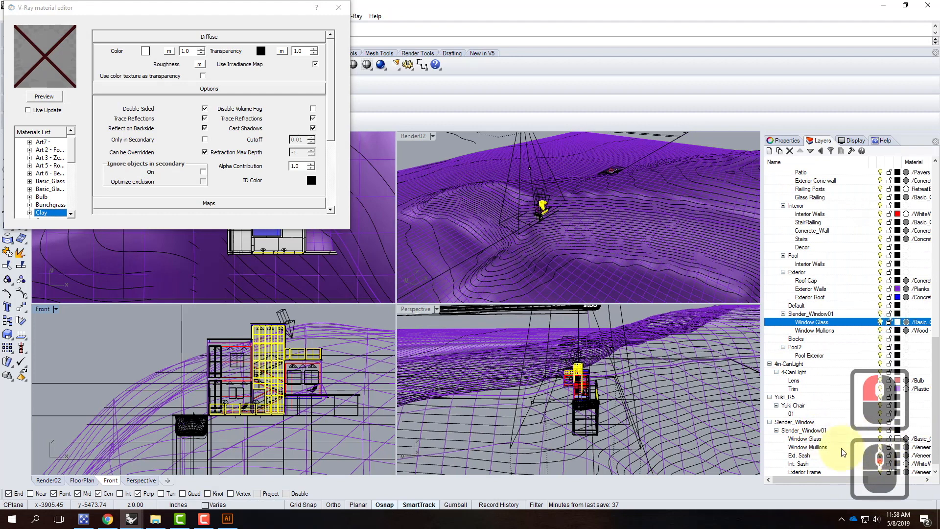
pyautogui.rightClick(818, 443)
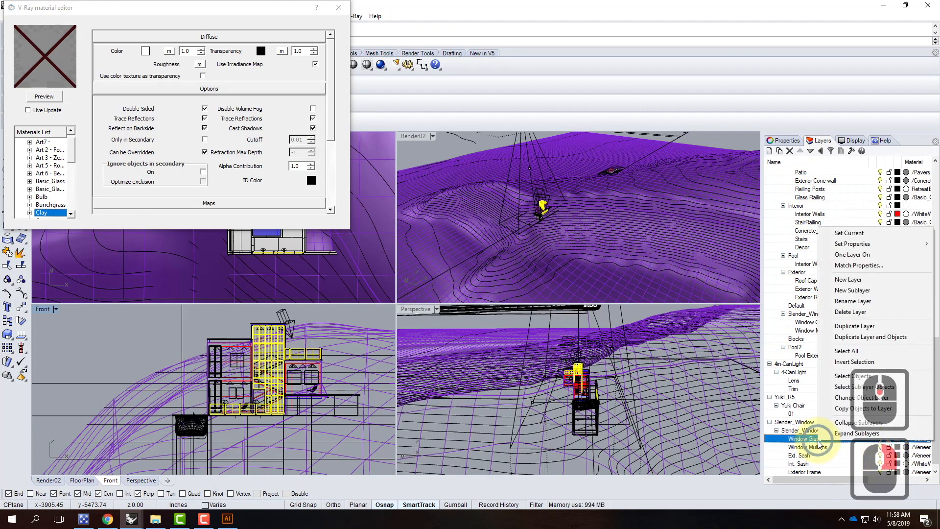
pyautogui.click(864, 374)
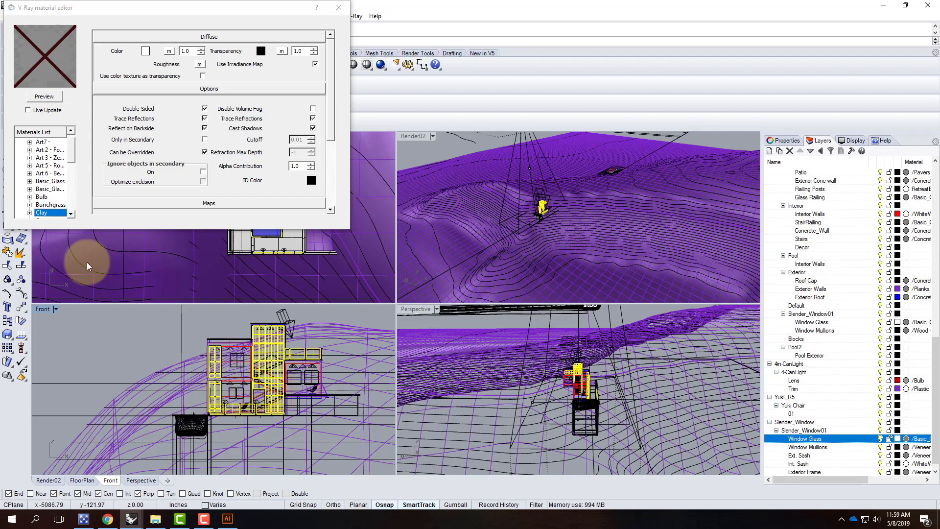
# - Create another Standard V-Ray material in the scene materials and rename it Transparent
pyautogui.click(71, 150)
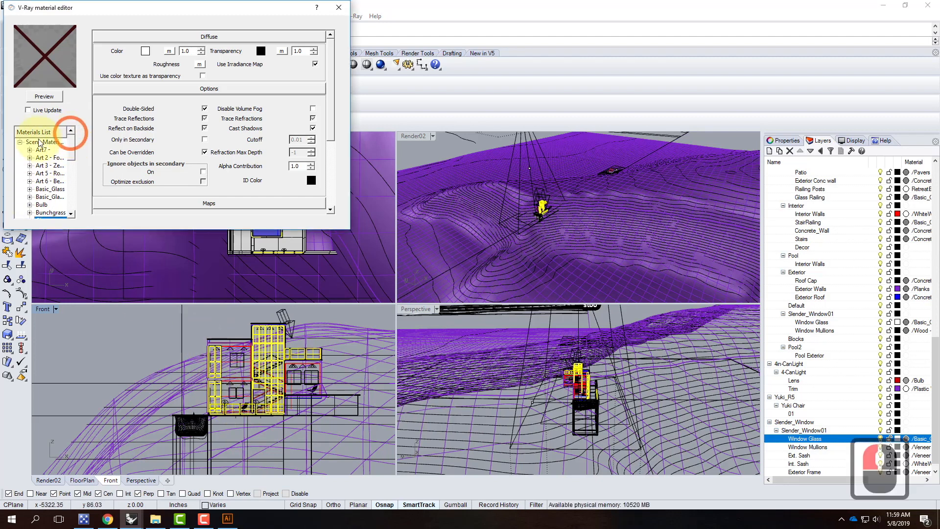
pyautogui.rightClick(33, 142)
pyautogui.moveTo(74, 148)
pyautogui.click(127, 182)
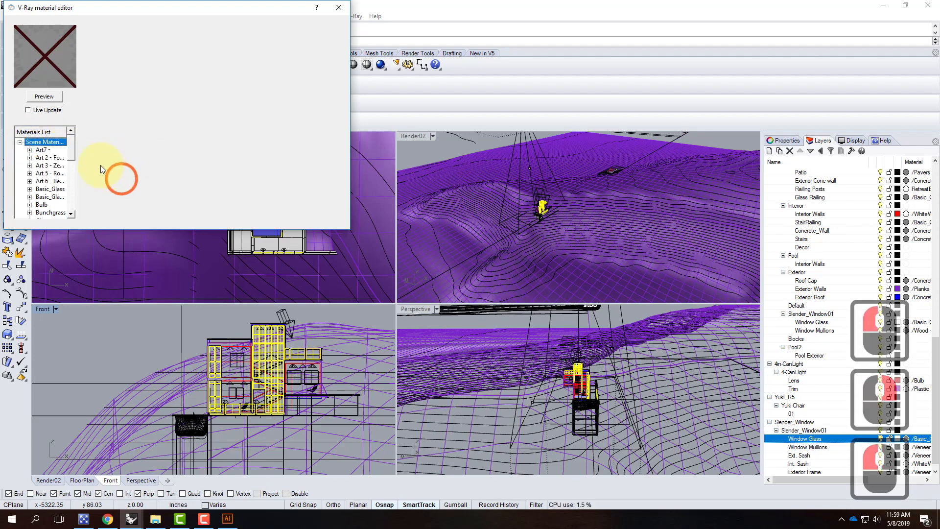
pyautogui.doubleClick(46, 213)
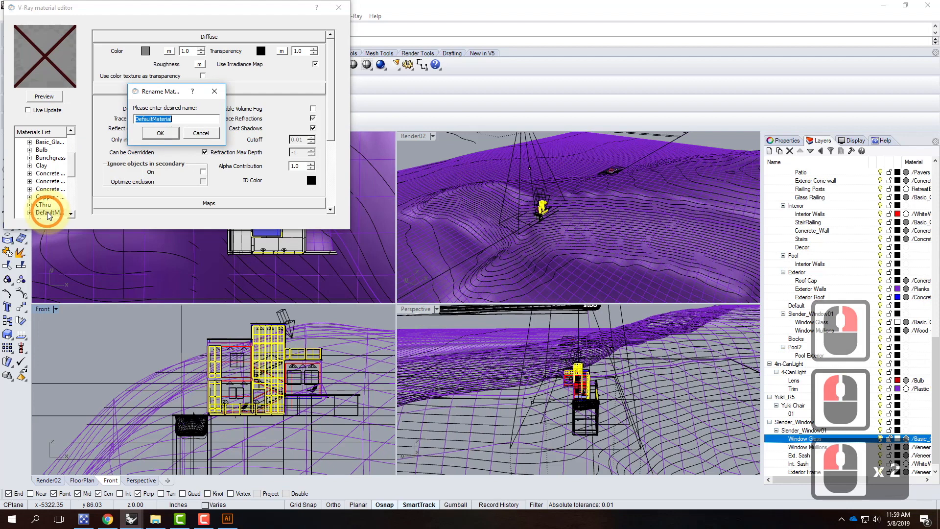
pyautogui.write('Transparent')
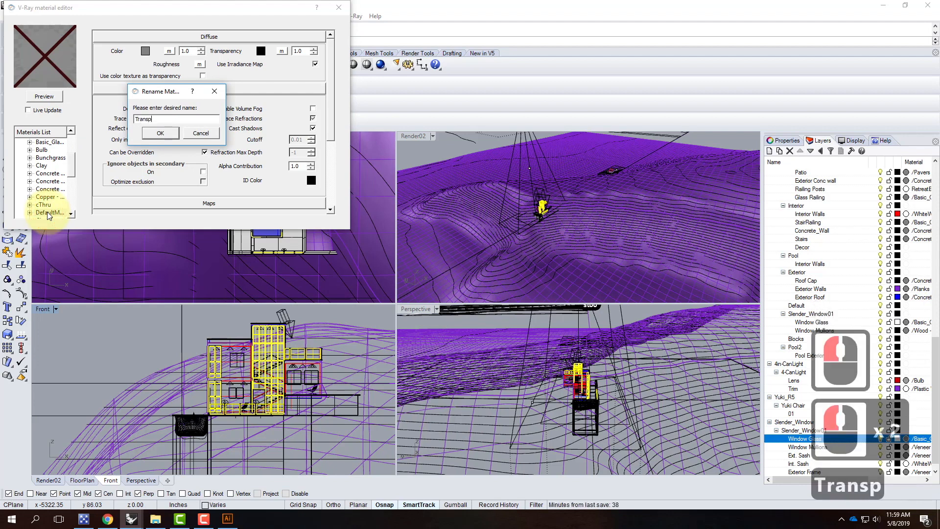
pyautogui.click(160, 132)
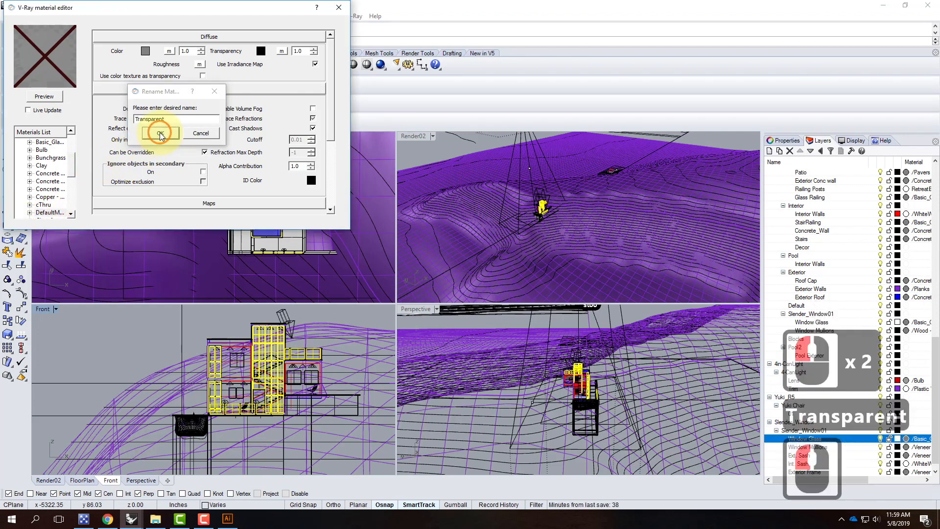
# - Set the Transparent material's transparency color to White and update its preview
pyautogui.click(262, 51)
pyautogui.click(134, 37)
pyautogui.click(212, 208)
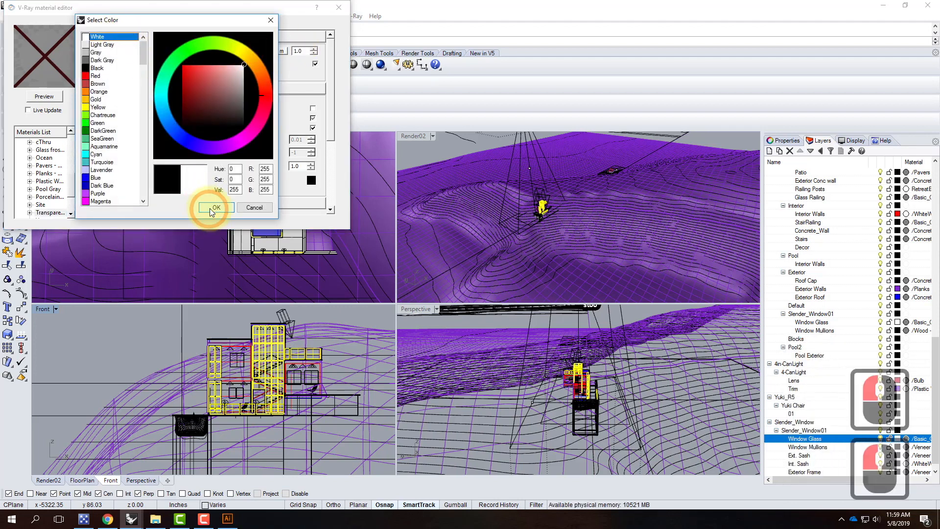
pyautogui.click(40, 97)
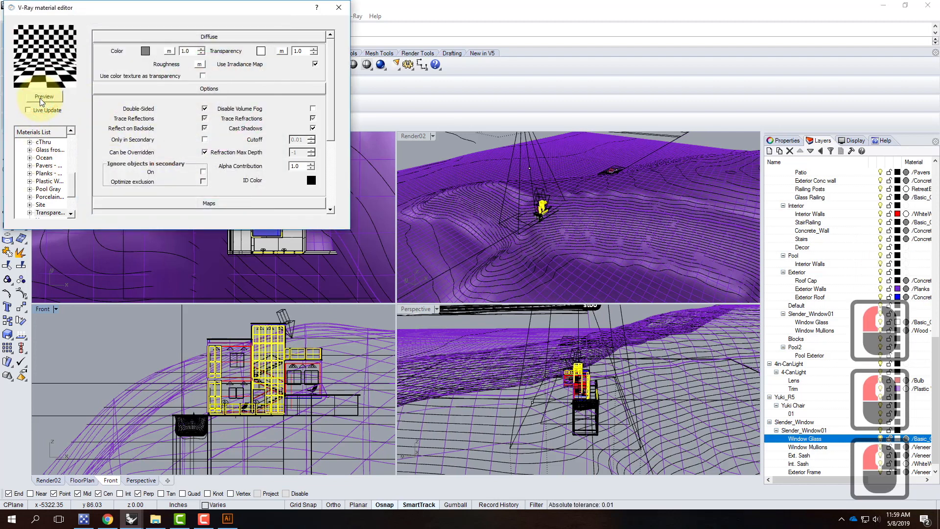
# - Apply the Transparent material to the selected railing and window glass, and clear the selection
pyautogui.rightClick(45, 214)
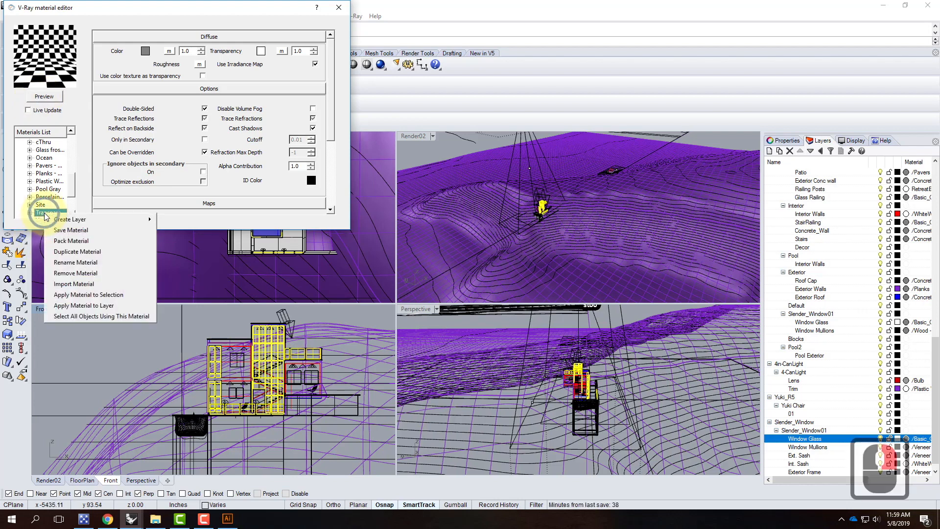
pyautogui.click(101, 294)
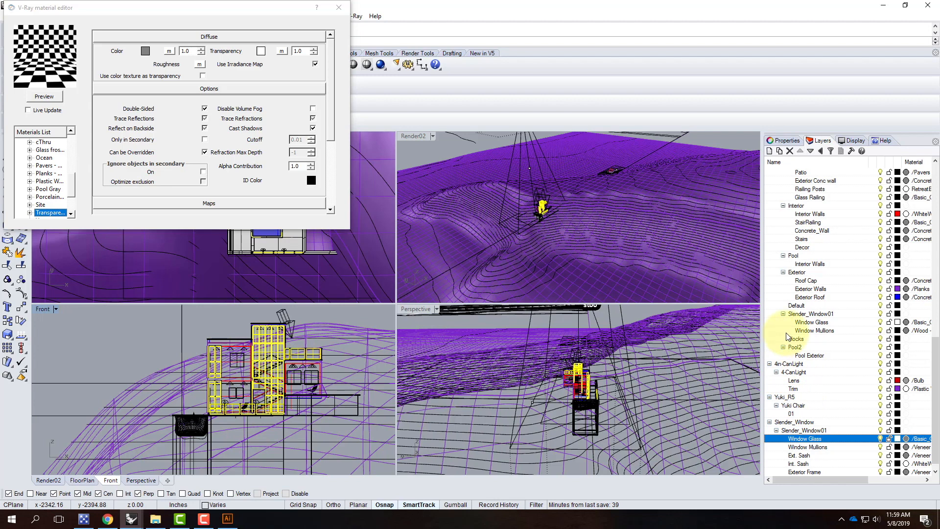
pyautogui.scroll(6, 799, 314)
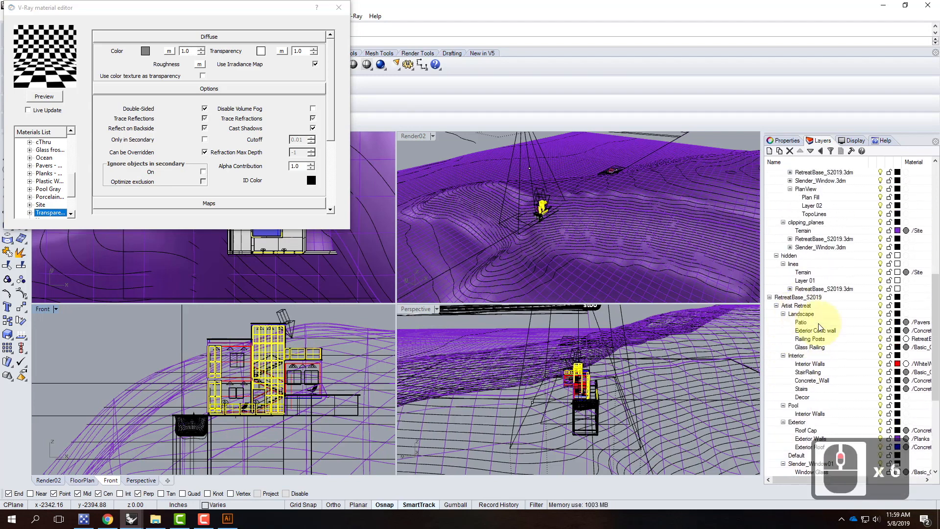
pyautogui.press('Escape')
pyautogui.press('Escape')
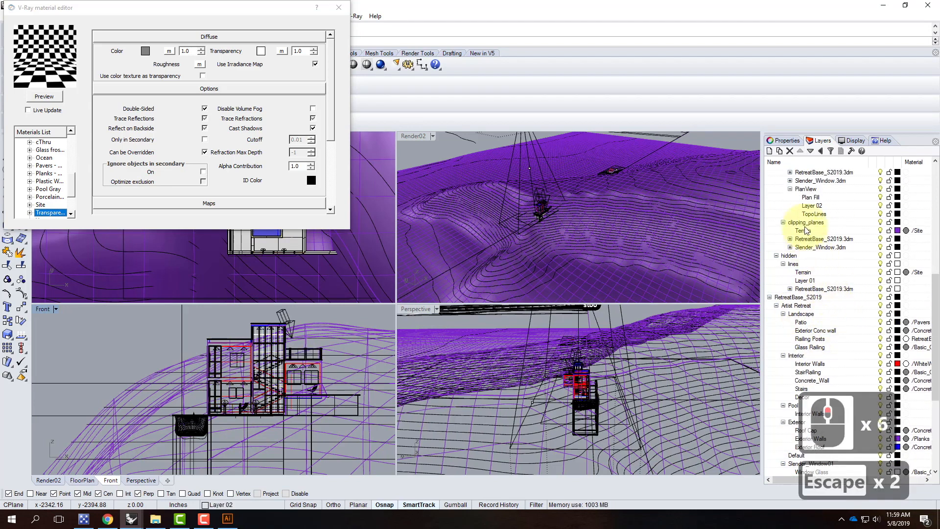
# - Select all objects on the Plan Fill layer and apply the Clay material to them
pyautogui.scroll(6, 813, 235)
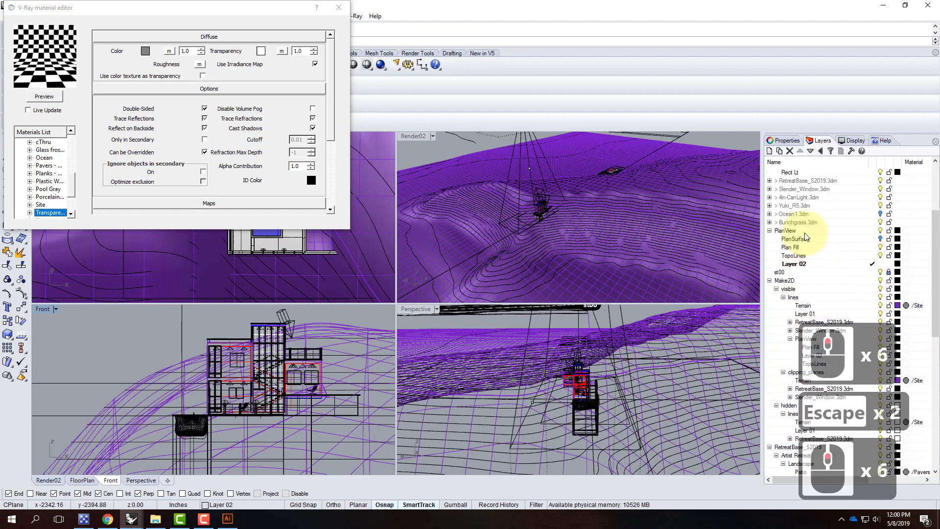
pyautogui.click(791, 247)
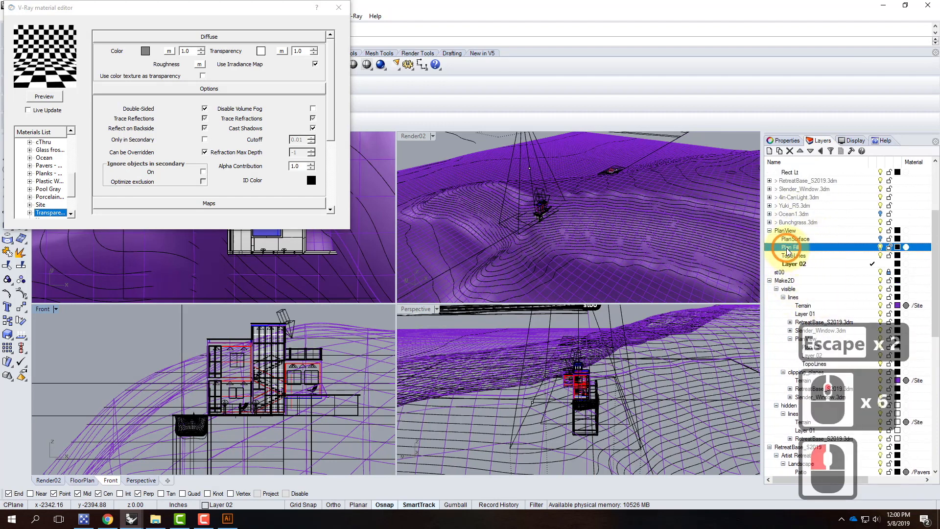
pyautogui.rightClick(850, 247)
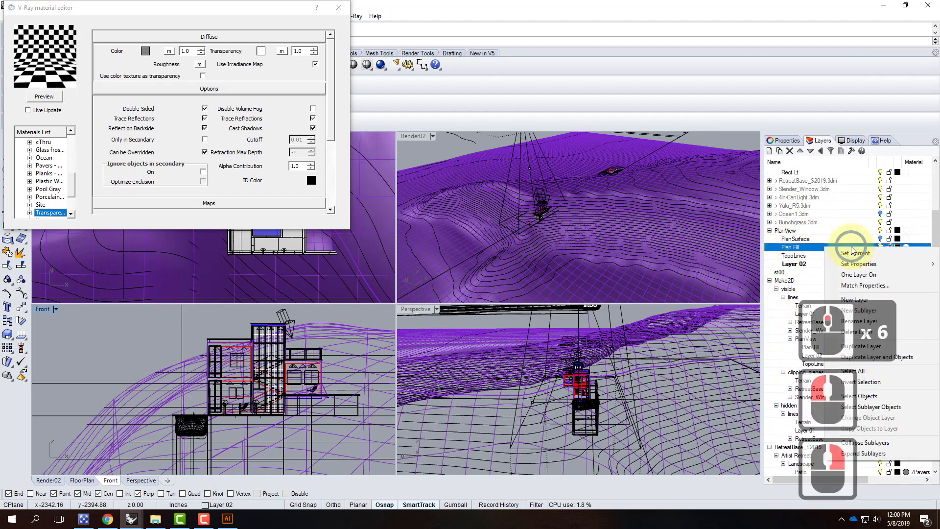
pyautogui.click(870, 398)
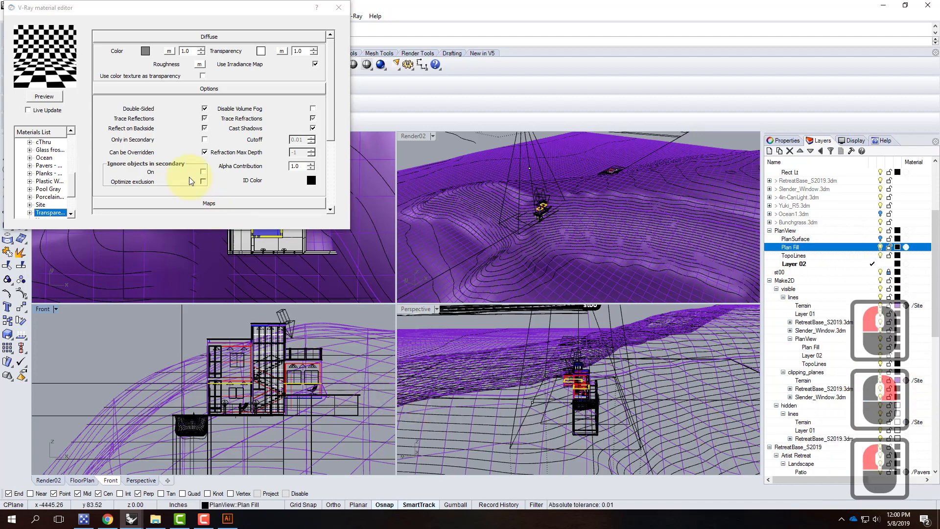
pyautogui.moveTo(72, 181); pyautogui.dragTo(75, 154)
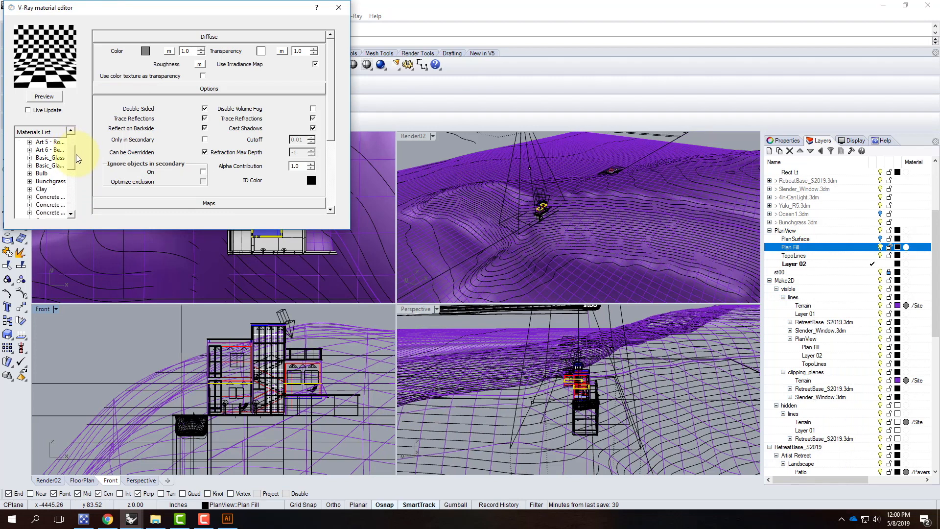
pyautogui.rightClick(42, 190)
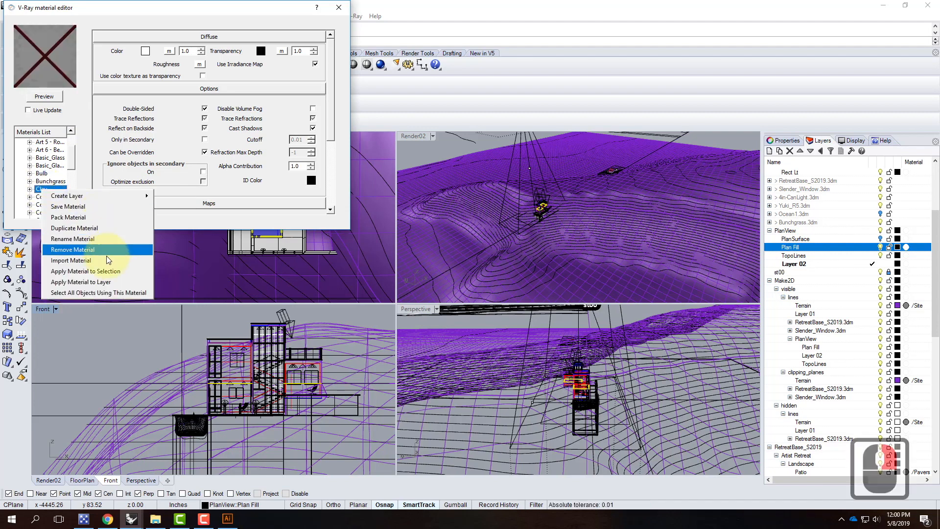
pyautogui.click(111, 274)
# - Close the V-Ray material editor, maximize the FloorPlan viewport and restore the saved FloorPlan view in it
pyautogui.click(338, 7)
pyautogui.doubleClick(53, 137)
pyautogui.click(65, 136)
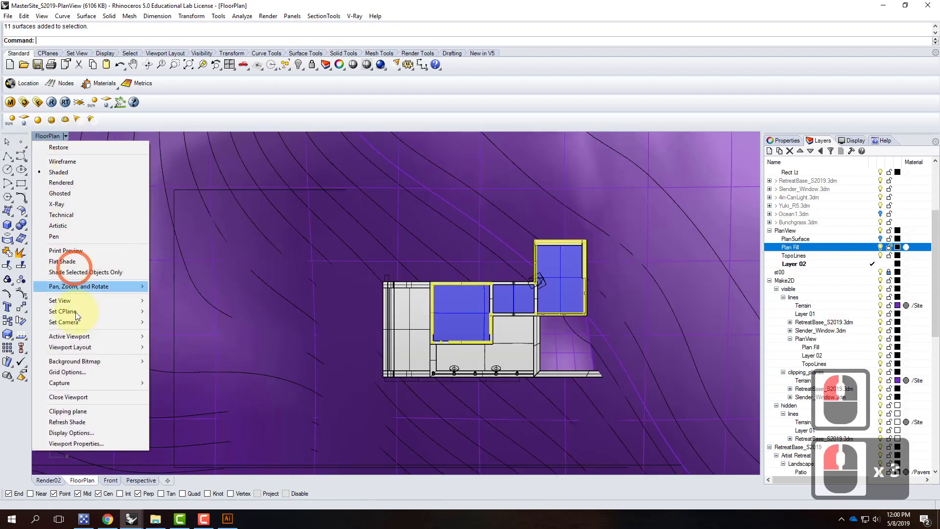
pyautogui.moveTo(131, 304)
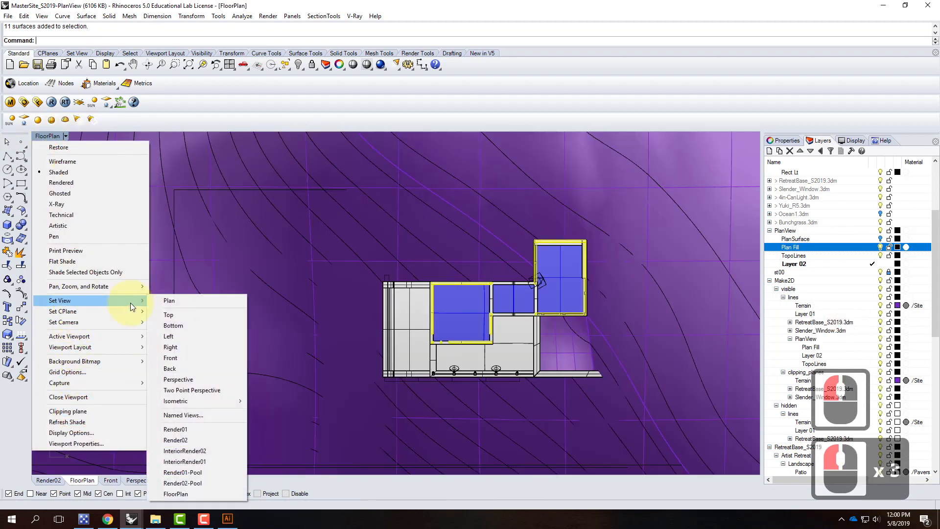
pyautogui.click(192, 495)
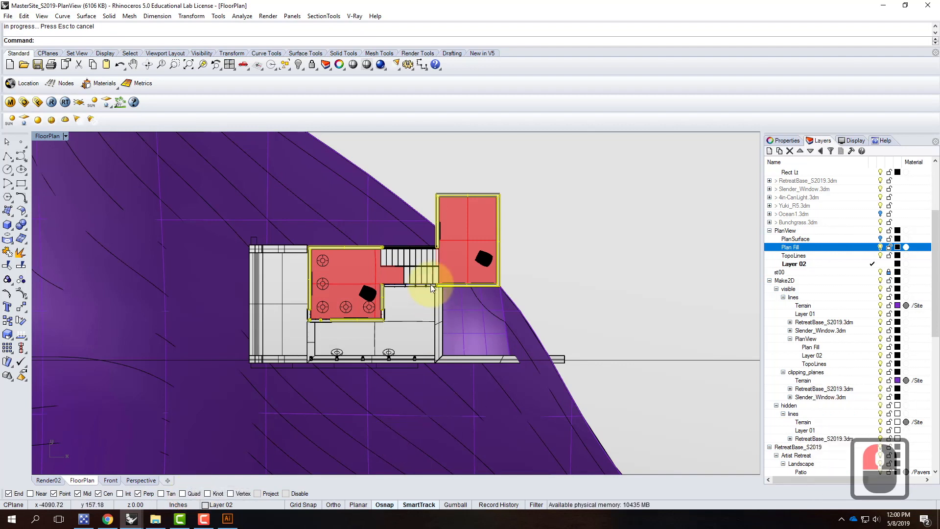
# - Deselect everything and clear the section clipping from all views with stClearAllViews
pyautogui.press('Escape')
pyautogui.write('stcl')
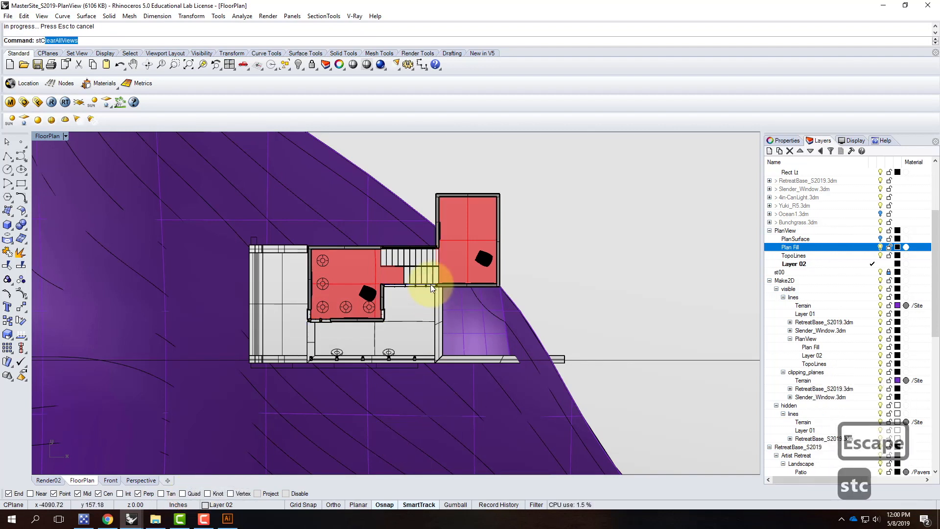
pyautogui.press('Return')
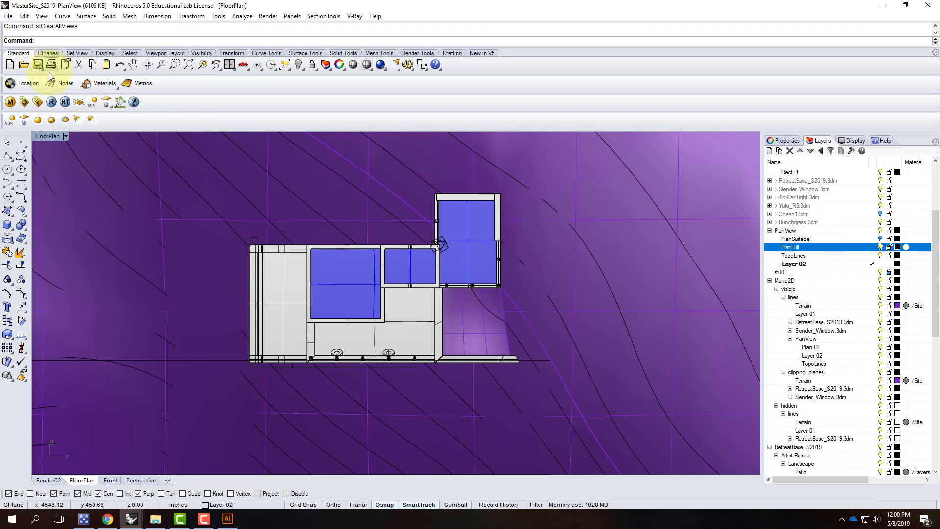
# - Set the V-Ray output size to 226 × 100 and run a small test render of the FloorPlan view
pyautogui.click(25, 104)
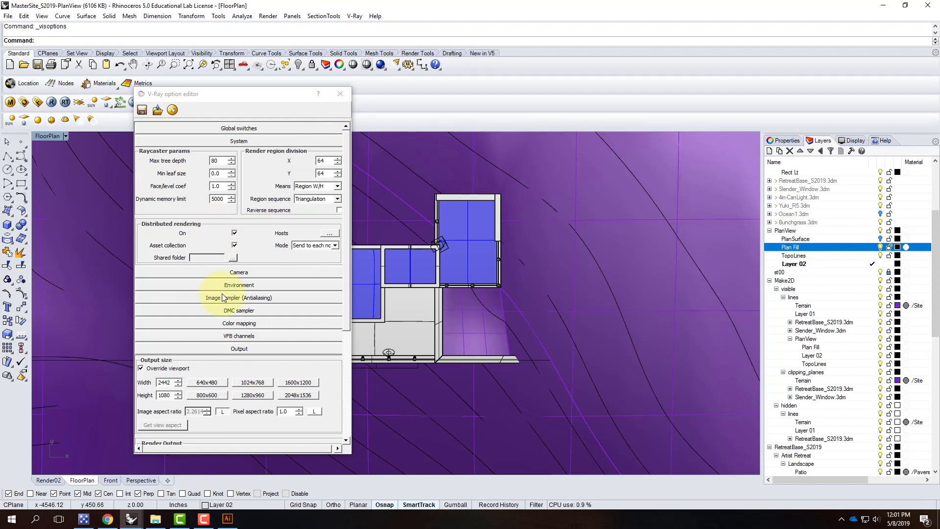
pyautogui.doubleClick(173, 395)
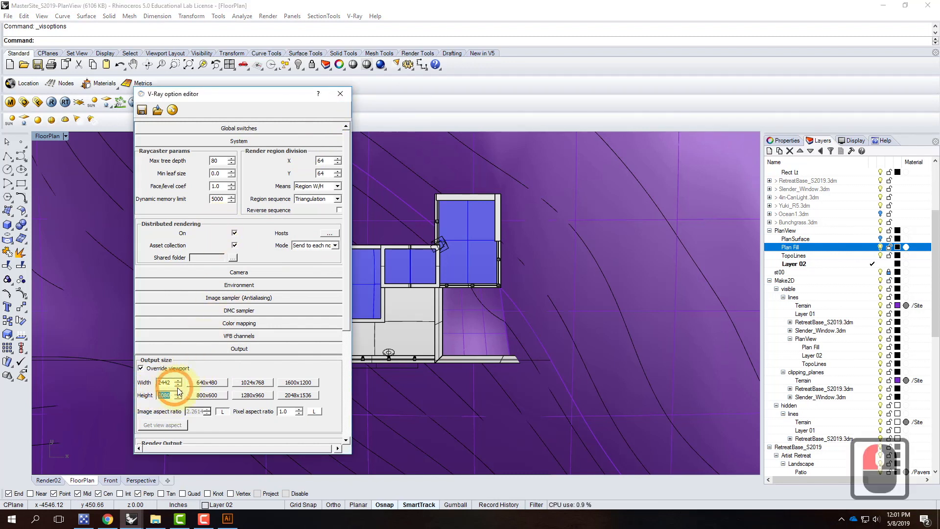
pyautogui.write('1010')
pyautogui.press('BackSpace')
pyautogui.press('BackSpace')
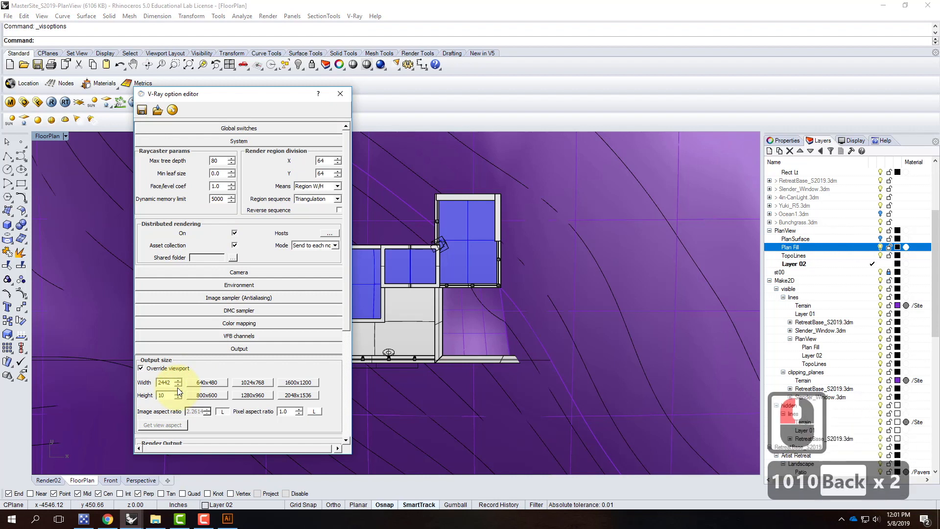
pyautogui.click(169, 383)
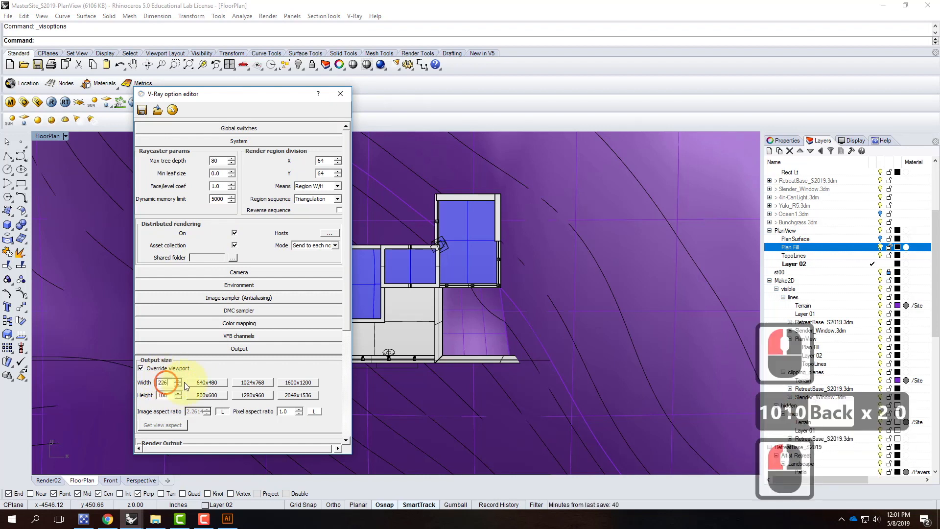
pyautogui.click(51, 102)
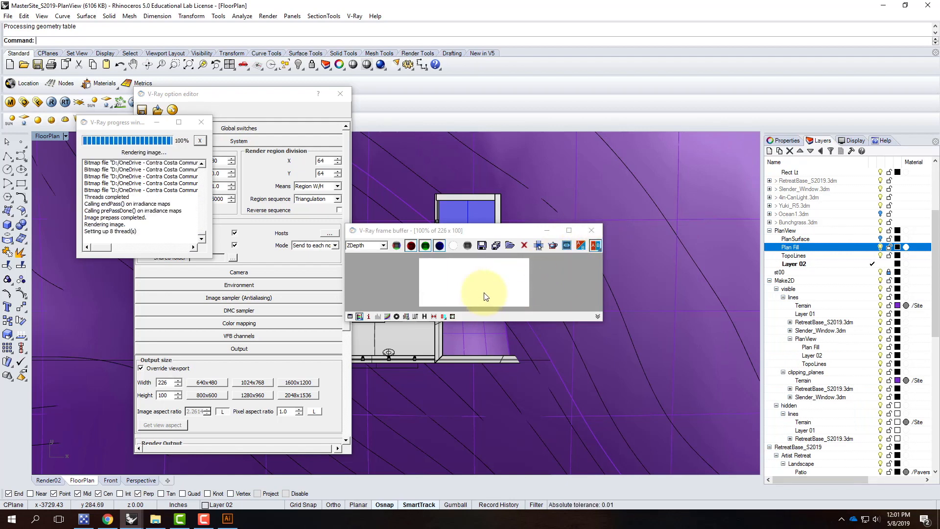
# - Inspect the test render in the RGB color channel, then close the frame buffer and progress windows
pyautogui.click(375, 245)
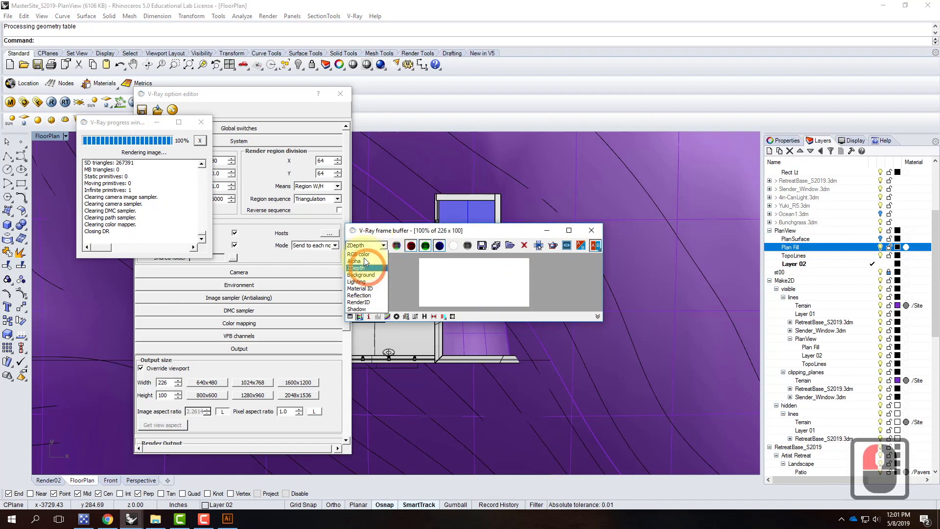
pyautogui.click(364, 258)
pyautogui.scroll(2, 471, 281)
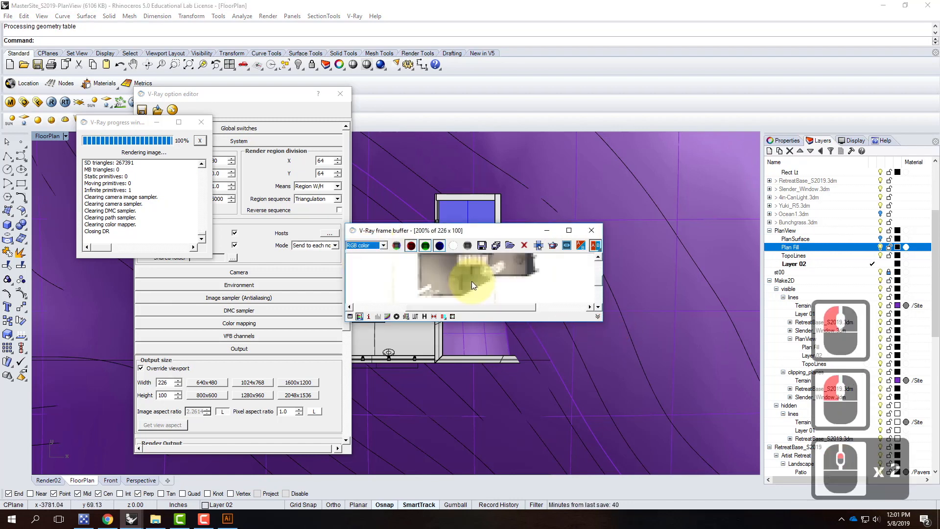
pyautogui.scroll(-2, 471, 298)
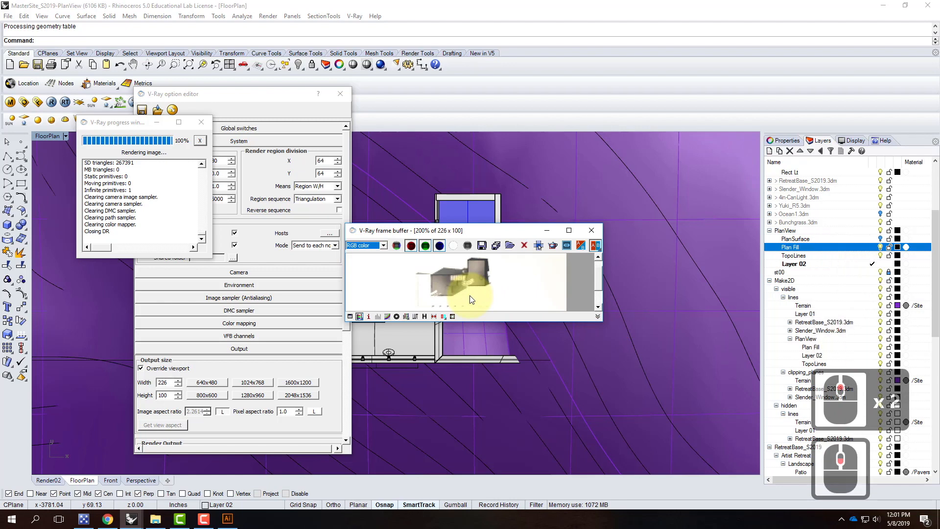
pyautogui.click(591, 231)
pyautogui.click(201, 122)
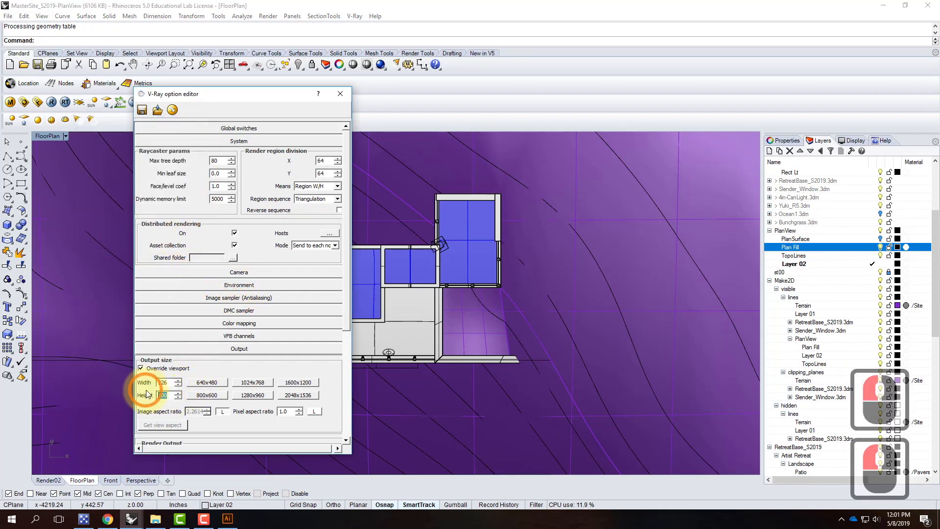
# - Set the V-Ray output size to 2442 × 1080 and render the FloorPlan view
pyautogui.doubleClick(164, 395)
pyautogui.write('180')
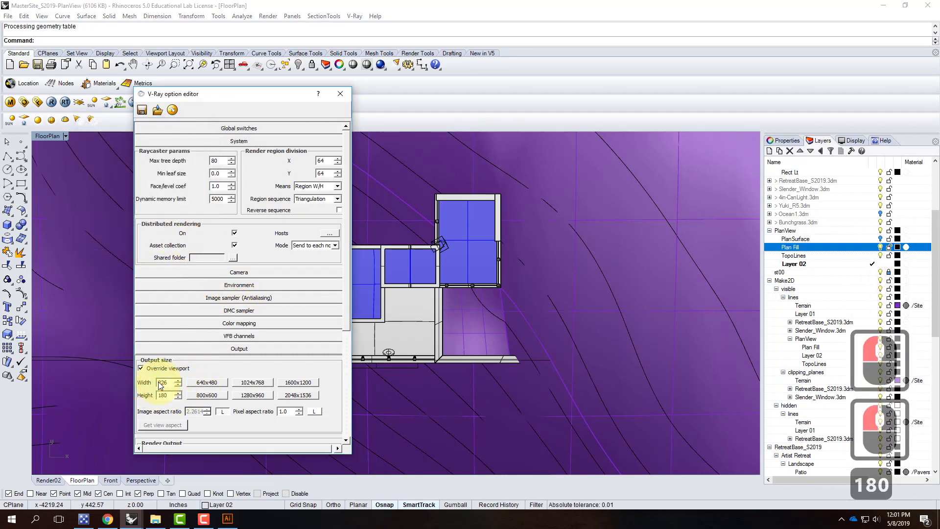
pyautogui.press('BackSpace')
pyautogui.press('BackSpace')
pyautogui.write('080')
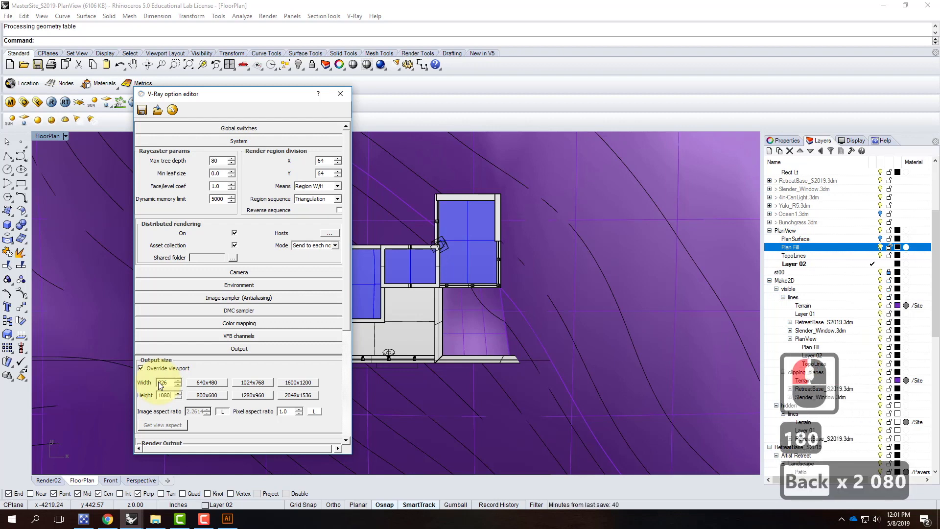
pyautogui.click(51, 102)
pyautogui.click(51, 103)
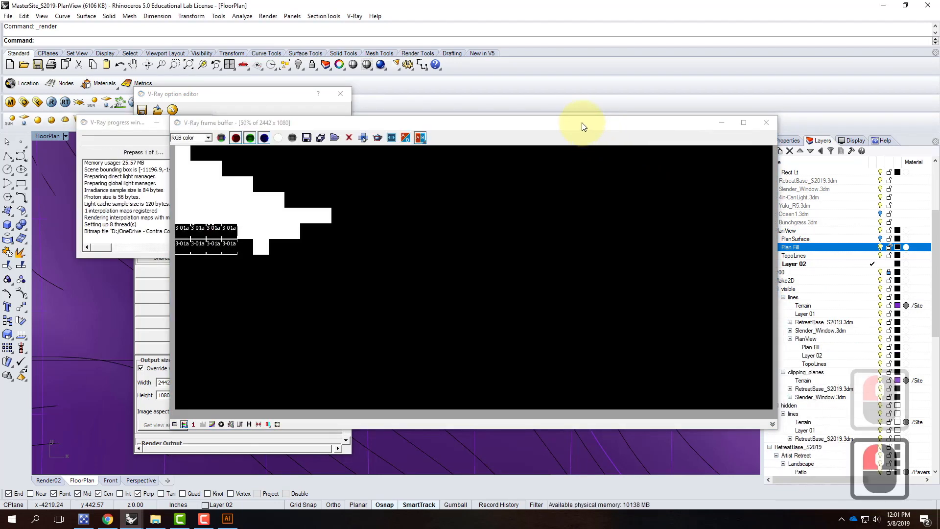
# - Move and enlarge the V-Ray frame buffer window so the whole render fits in it
pyautogui.moveTo(582, 122); pyautogui.dragTo(528, 45)
pyautogui.moveTo(728, 353); pyautogui.dragTo(848, 452)
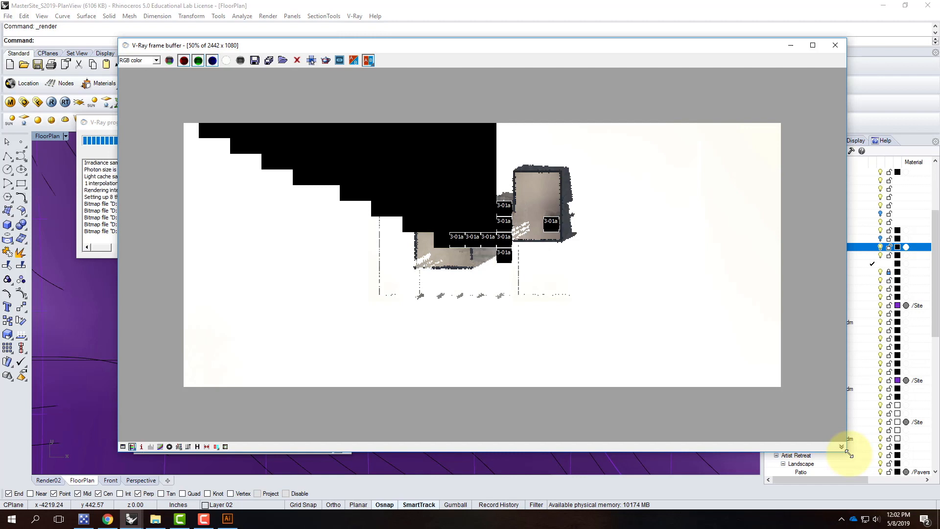
pyautogui.click(872, 381)
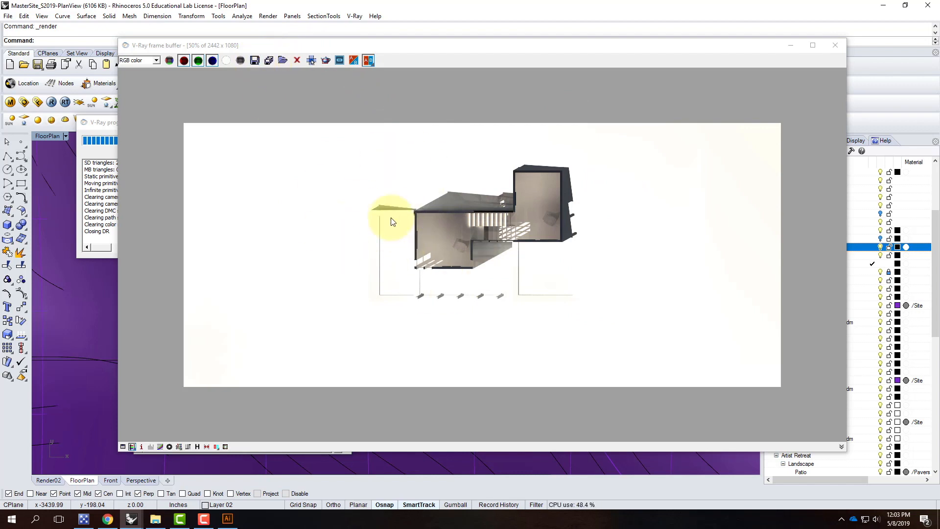
# - Save the finished render as the JPEG FloorPlan01-Clay in the S2019 folder of Ex227 - Make2D + Plans
pyautogui.click(256, 61)
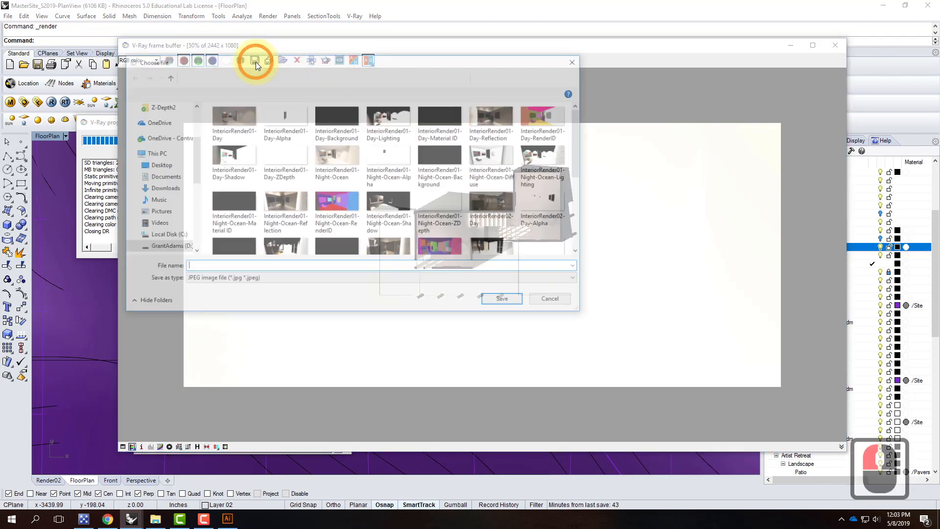
pyautogui.click(209, 76)
pyautogui.scroll(-6, 232, 242)
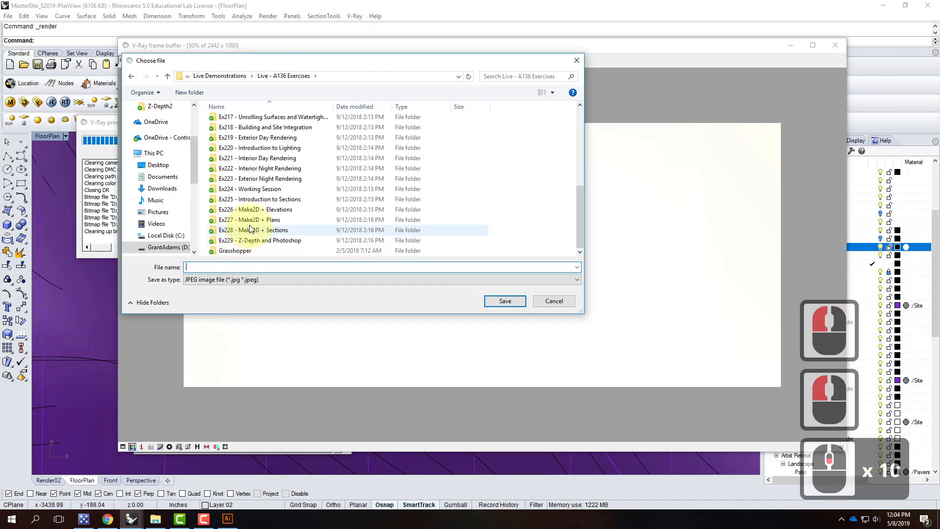
pyautogui.doubleClick(248, 220)
pyautogui.doubleClick(226, 141)
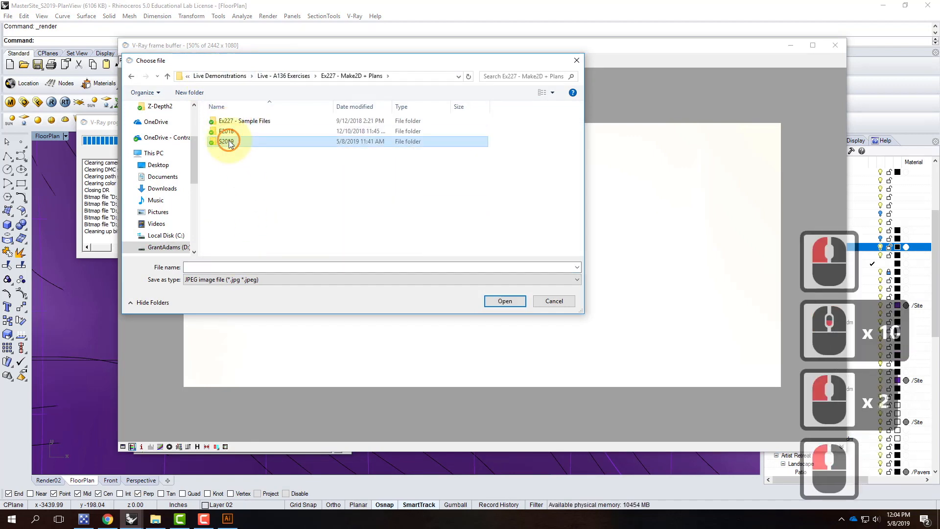
pyautogui.click(221, 267)
pyautogui.write('Fl')
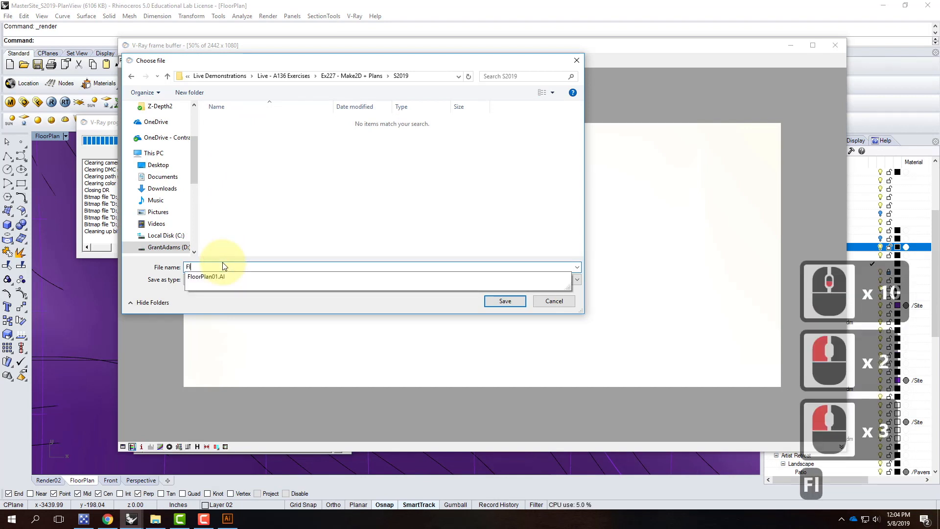
pyautogui.write('oorPlan01')
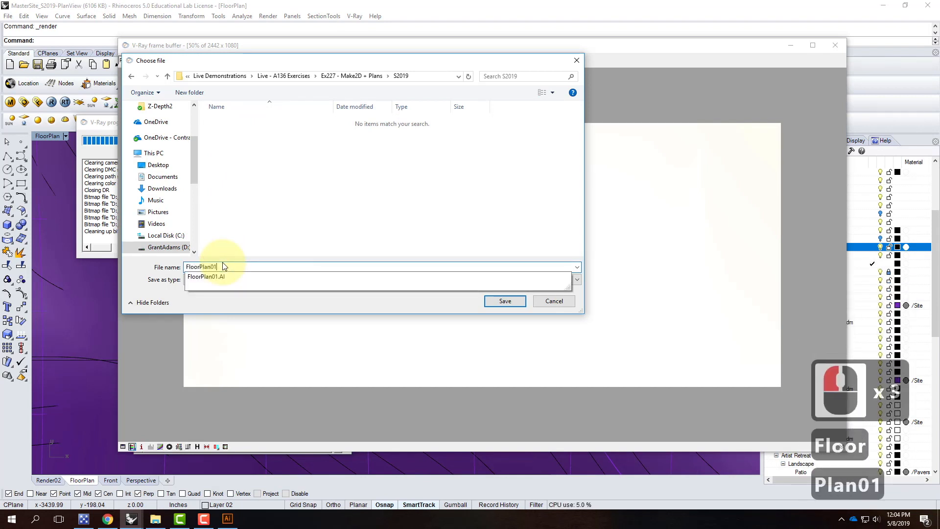
pyautogui.write('-Clay')
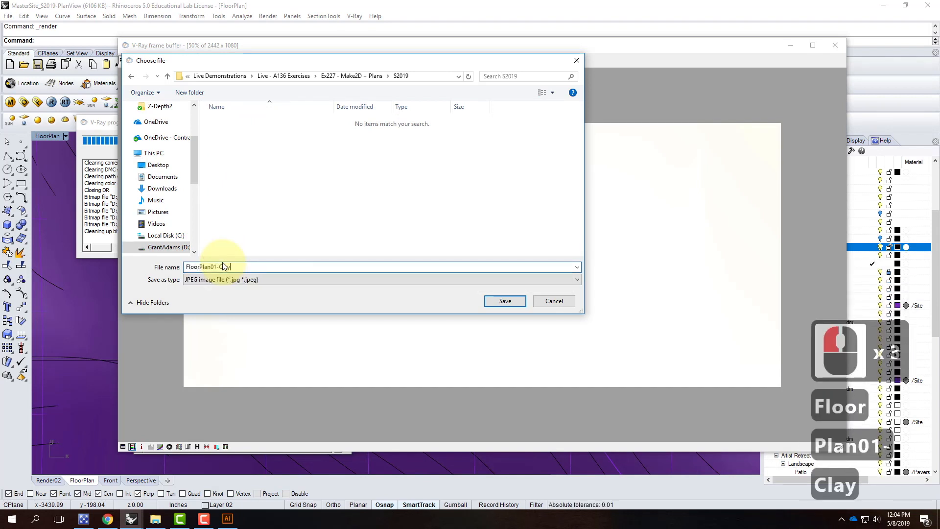
pyautogui.click(505, 300)
pyautogui.scroll(1, 534, 216)
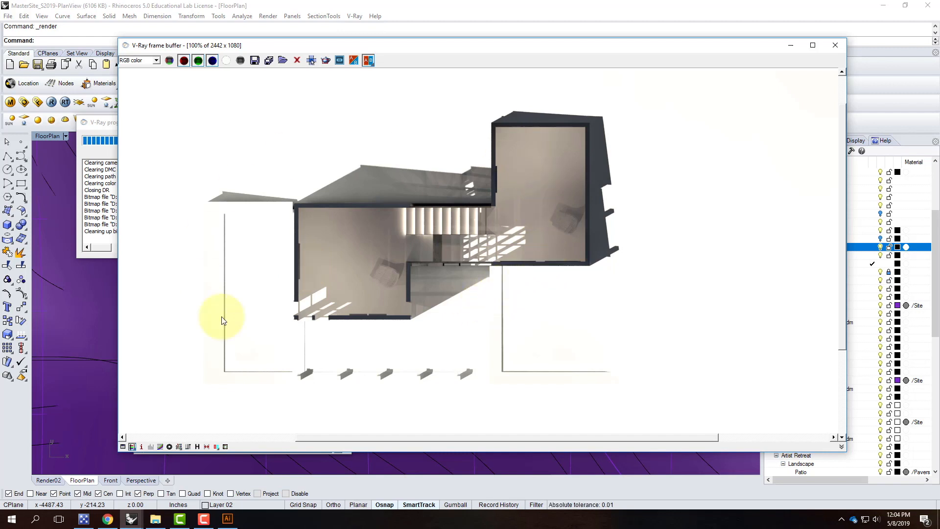
# - Switch to Illustrator and add a layer named Clay Render beneath the Visible and Hidden layers of the floor plan
pyautogui.click(228, 520)
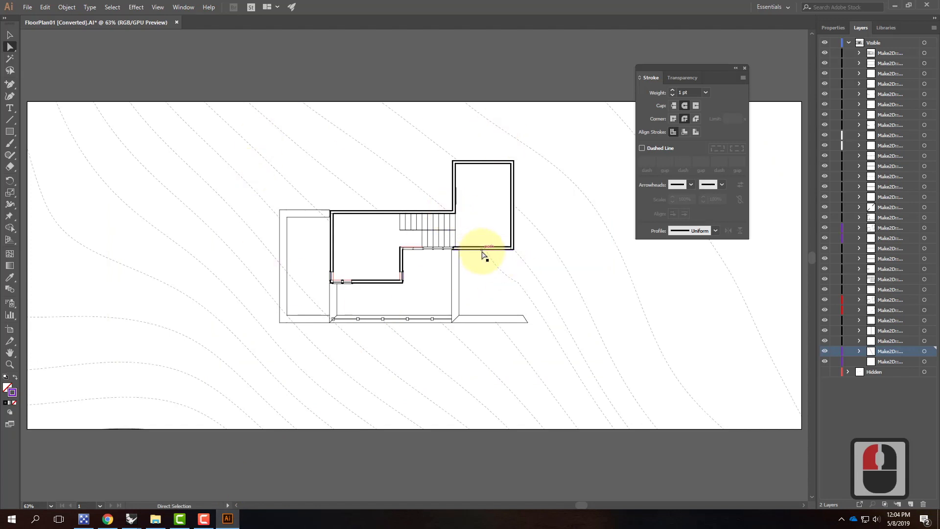
pyautogui.click(849, 43)
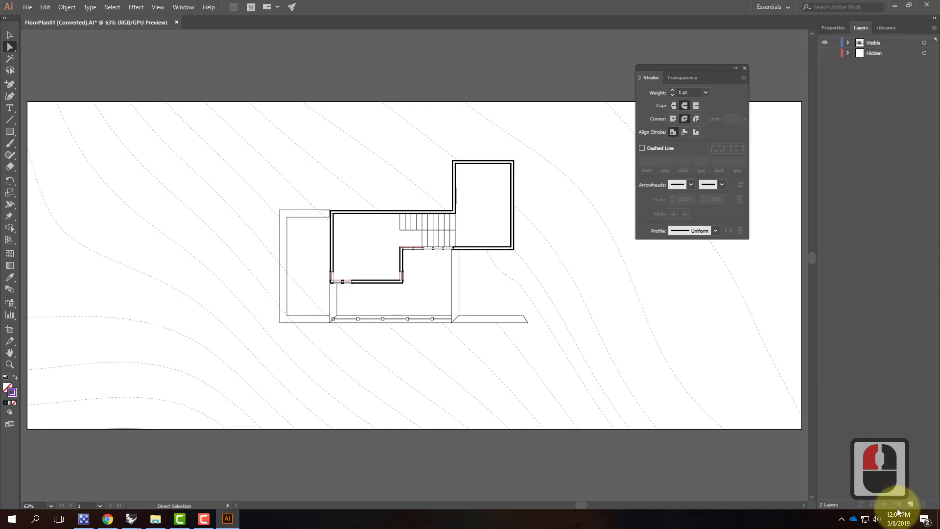
pyautogui.click(910, 504)
pyautogui.moveTo(879, 43); pyautogui.dragTo(877, 63)
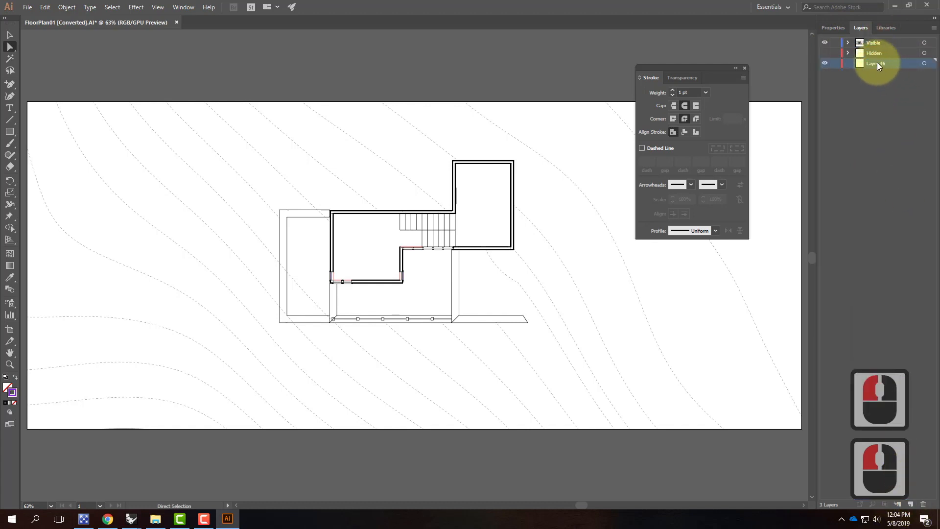
pyautogui.doubleClick(877, 63)
pyautogui.write('Clay Render')
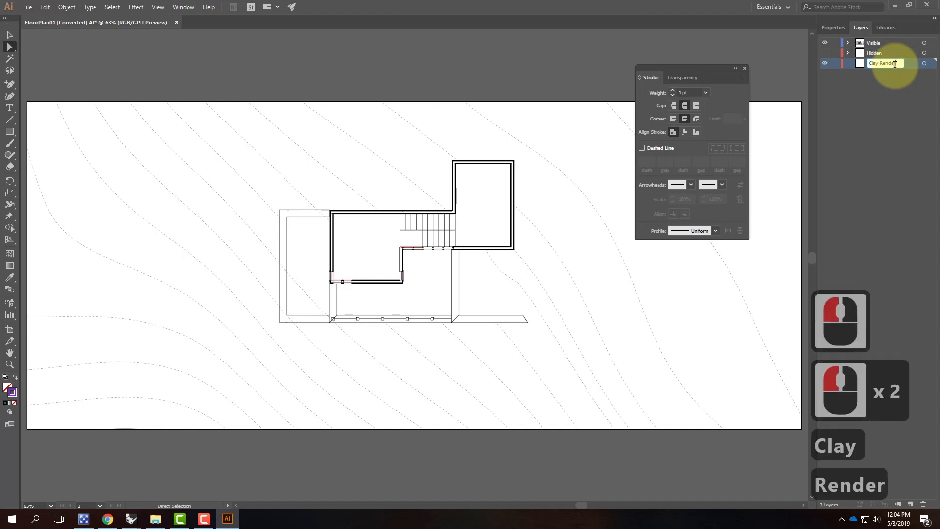
pyautogui.press('Return')
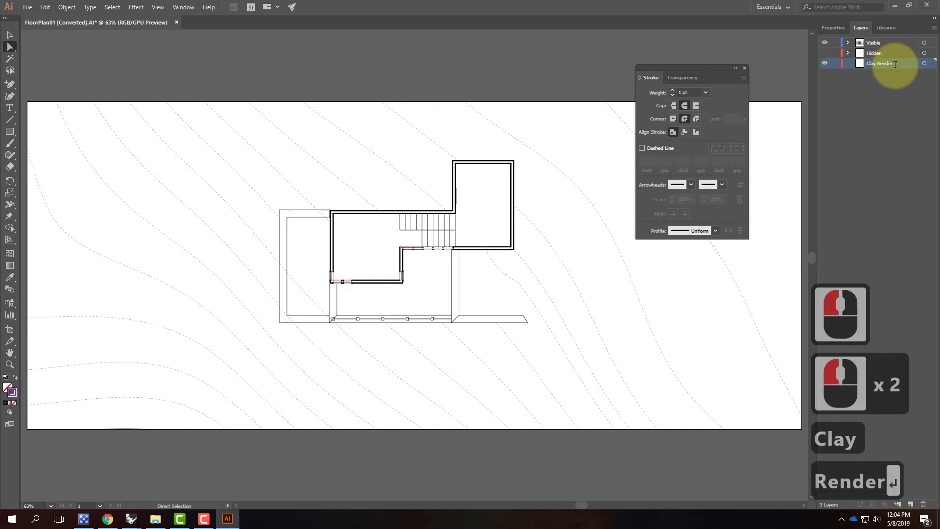
# - Place the FloorPlan01-Clay image from the S2019 folder of Ex227 - Make2D + Plans as a linked file at the artboard's upper-left corner
pyautogui.click(27, 8)
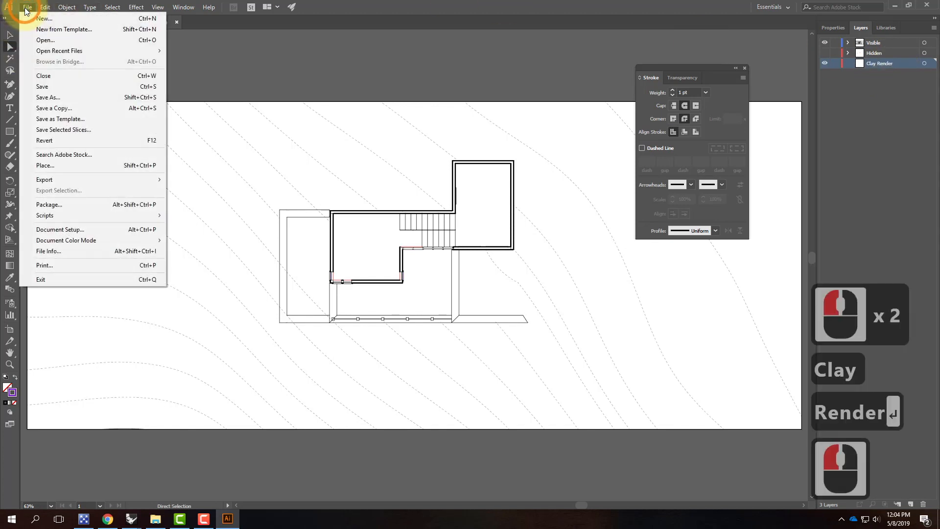
pyautogui.click(46, 166)
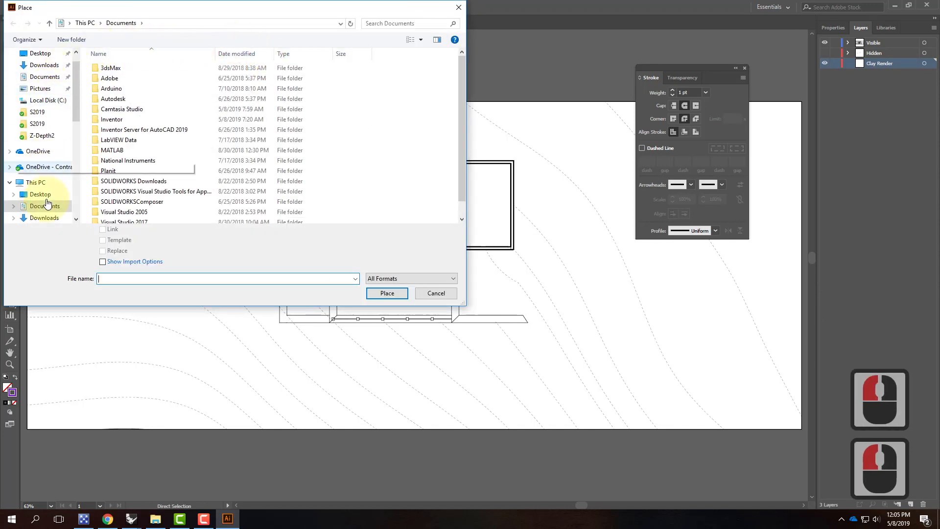
pyautogui.click(49, 167)
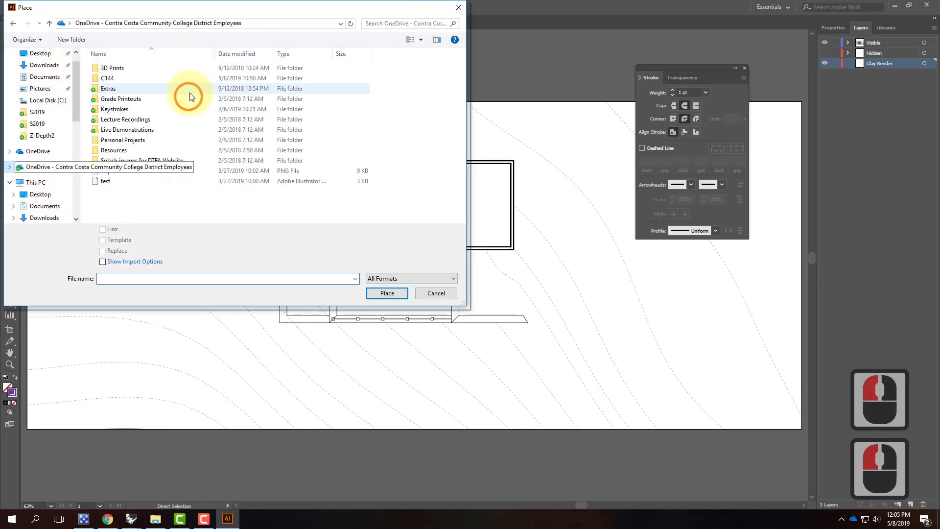
pyautogui.doubleClick(140, 129)
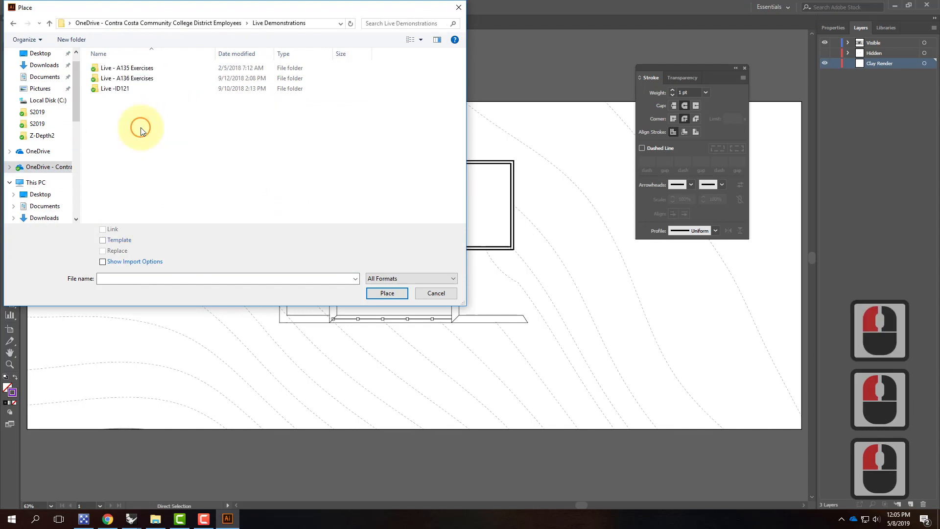
pyautogui.doubleClick(125, 76)
pyautogui.scroll(-6, 142, 211)
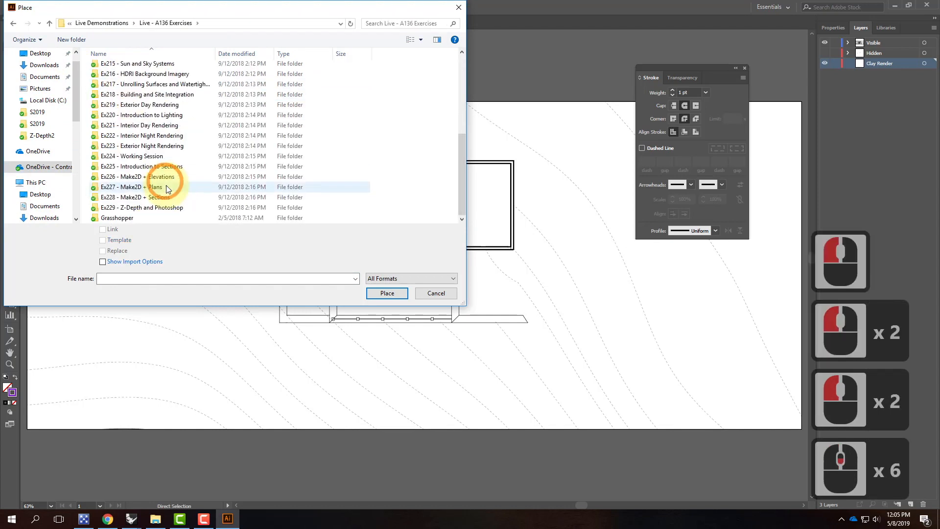
pyautogui.doubleClick(140, 187)
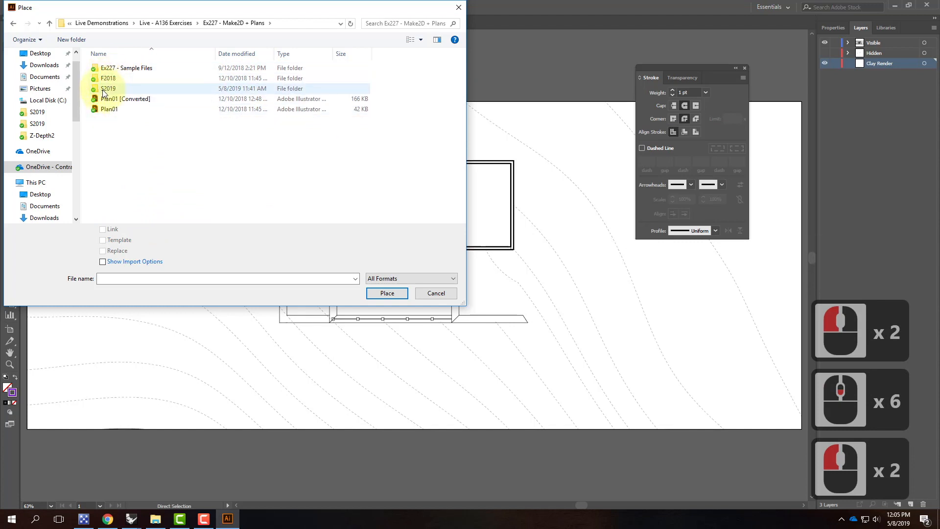
pyautogui.doubleClick(104, 89)
pyautogui.click(163, 84)
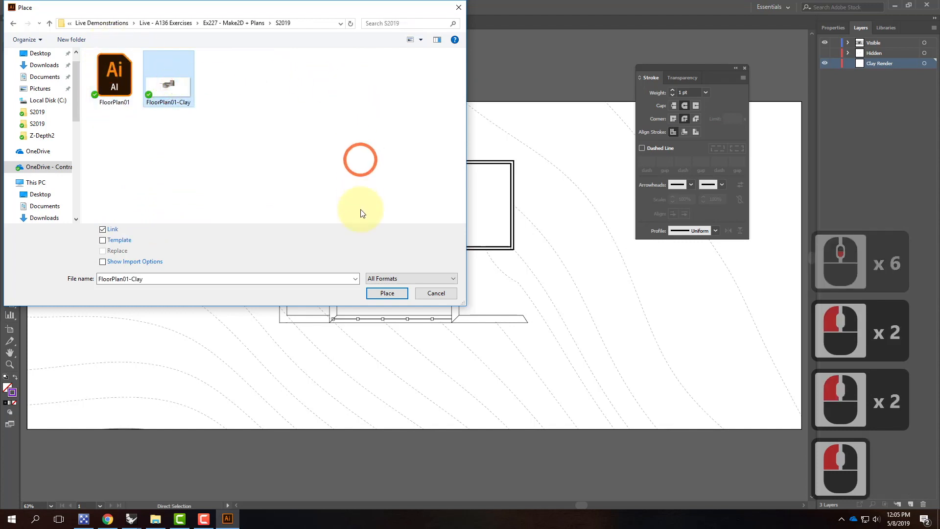
pyautogui.click(387, 293)
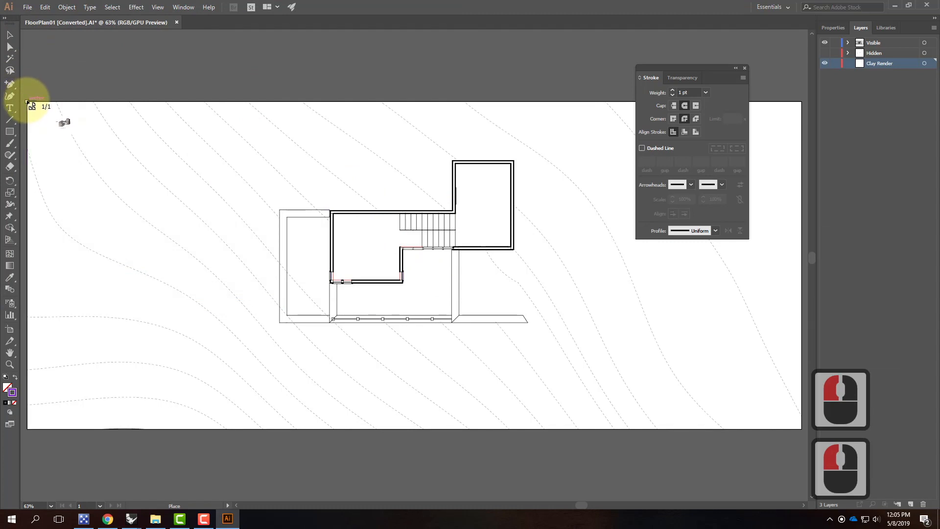
pyautogui.click(27, 102)
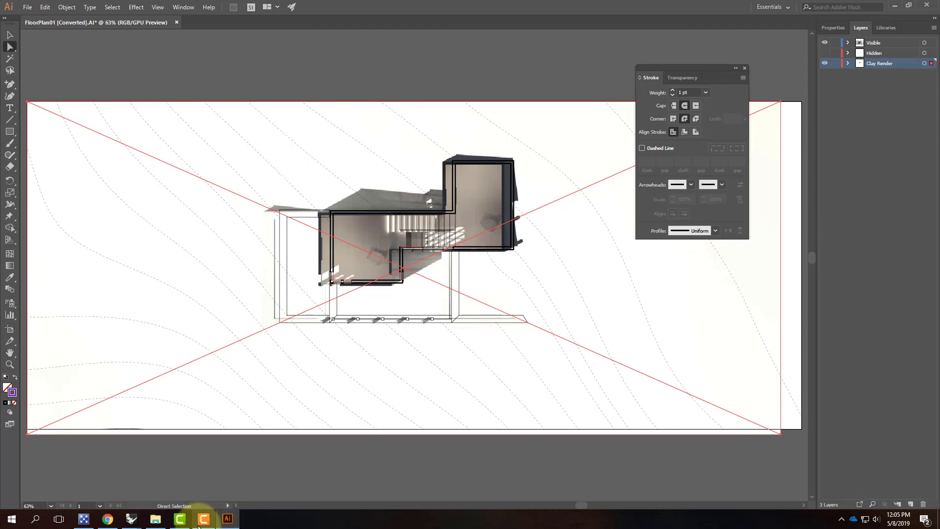
# - Switch to the MasterSite_S2019-PlanView Rhino window to view the V-Ray render, and return to Illustrator
pyautogui.moveTo(133, 522)
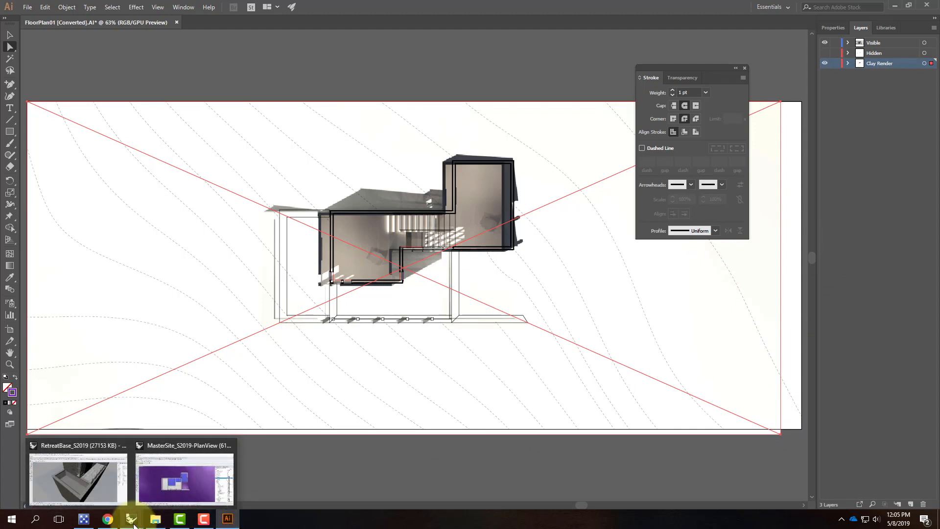
pyautogui.click(133, 521)
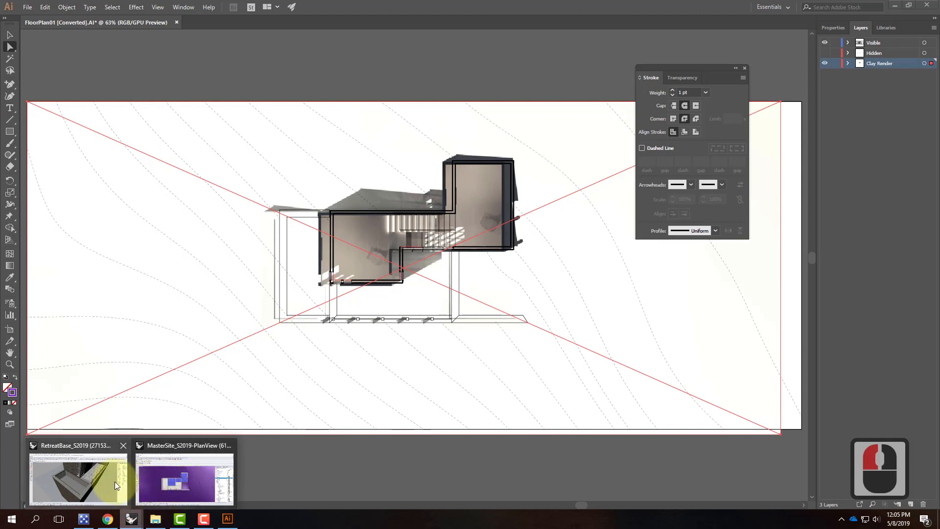
pyautogui.moveTo(191, 486)
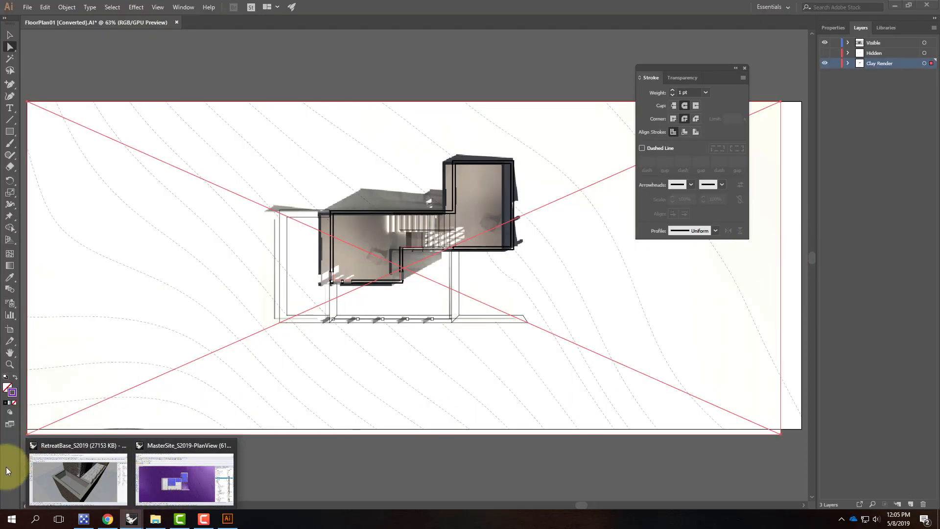
pyautogui.click(131, 522)
pyautogui.click(132, 524)
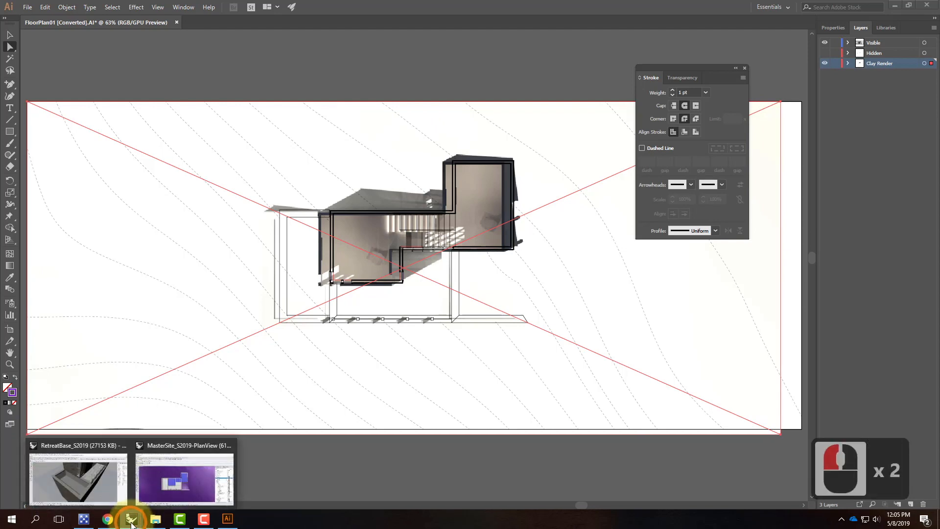
pyautogui.click(142, 489)
pyautogui.click(800, 178)
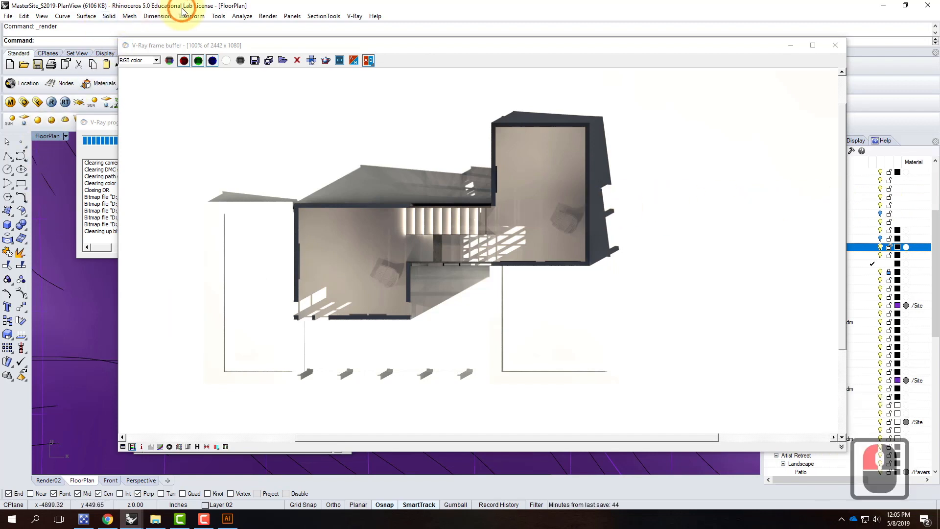
pyautogui.click(228, 520)
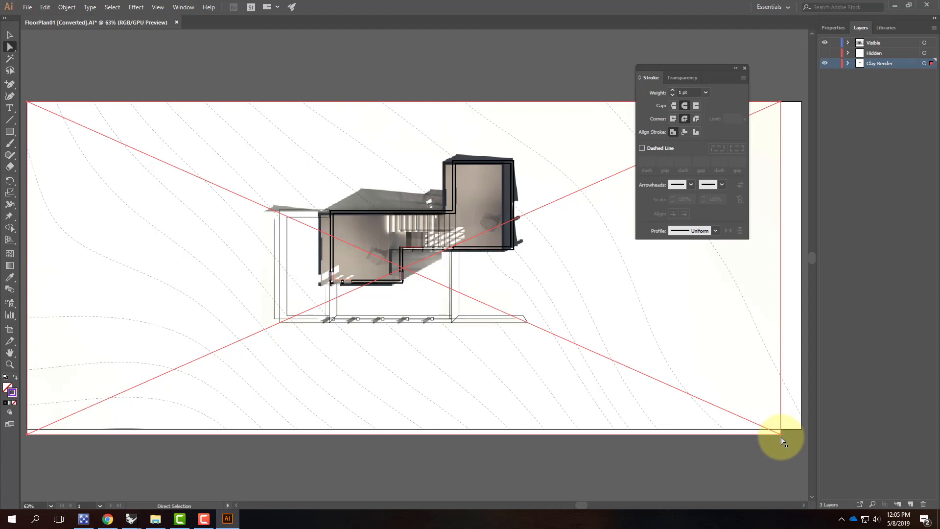
# - Scale the placed clay render down proportionally from its lower-right corner until it matches the artboard height
pyautogui.click(9, 38)
pyautogui.click(533, 176)
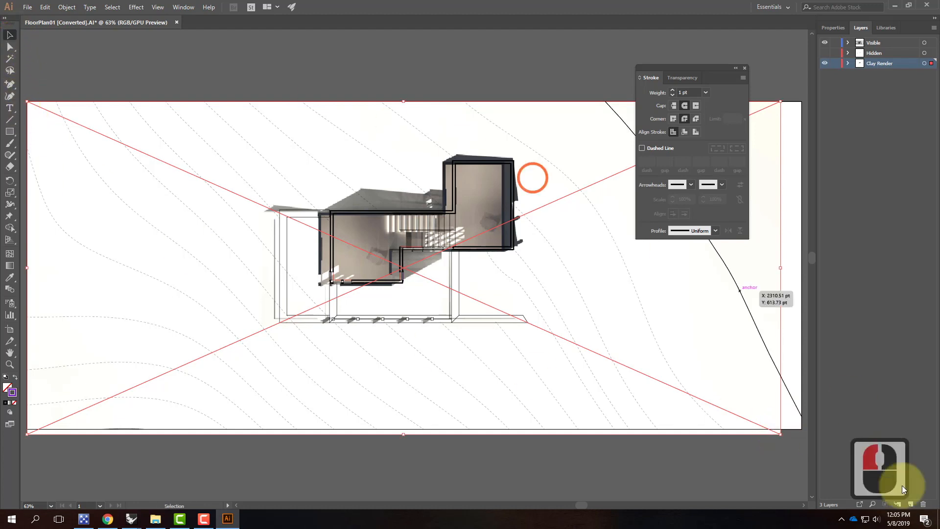
pyautogui.moveTo(780, 435); pyautogui.dragTo(780, 430)
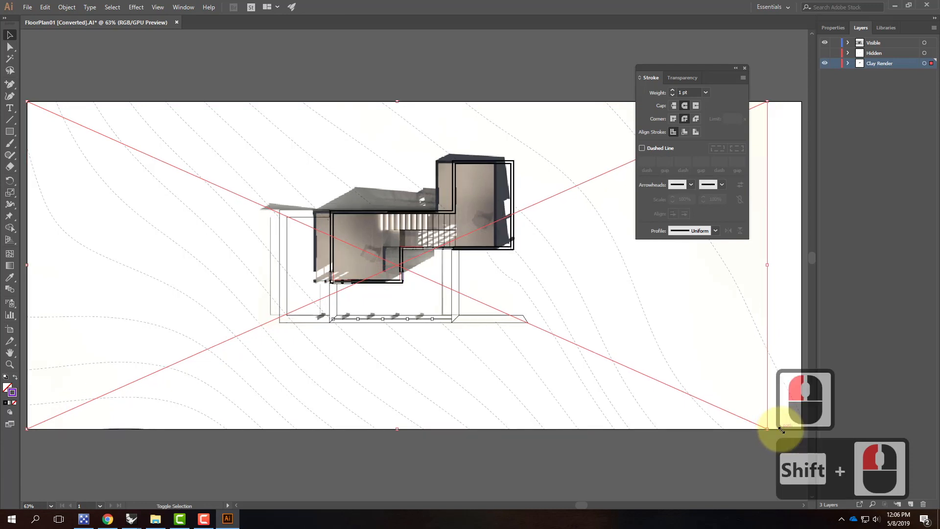
# - Move the clay render and nudge it in small increments so its walls line up with the floor plan linework
pyautogui.moveTo(390, 360)
pyautogui.mouseDown()
pyautogui.moveTo(413, 358)
pyautogui.moveTo(405, 355)
pyautogui.mouseUp()
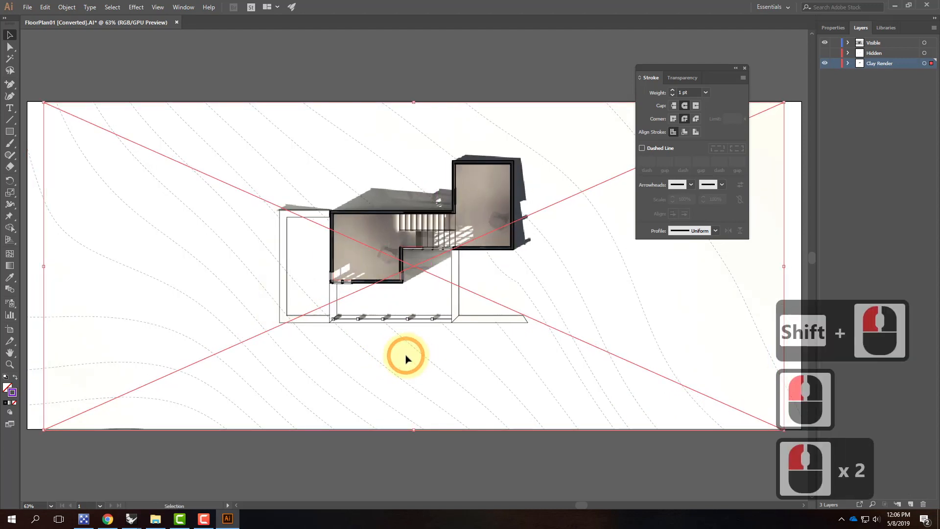
pyautogui.press('Right')
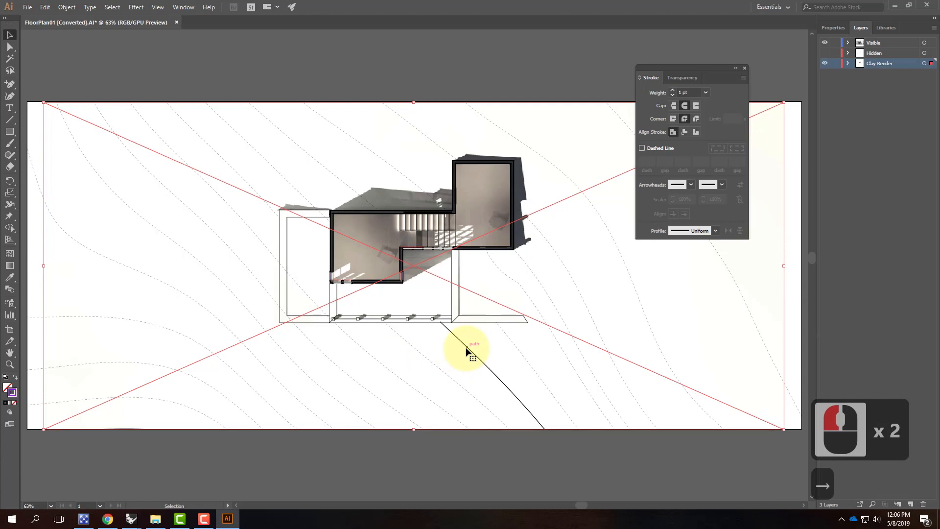
pyautogui.press('Left')
pyautogui.press('Right')
pyautogui.press('Up')
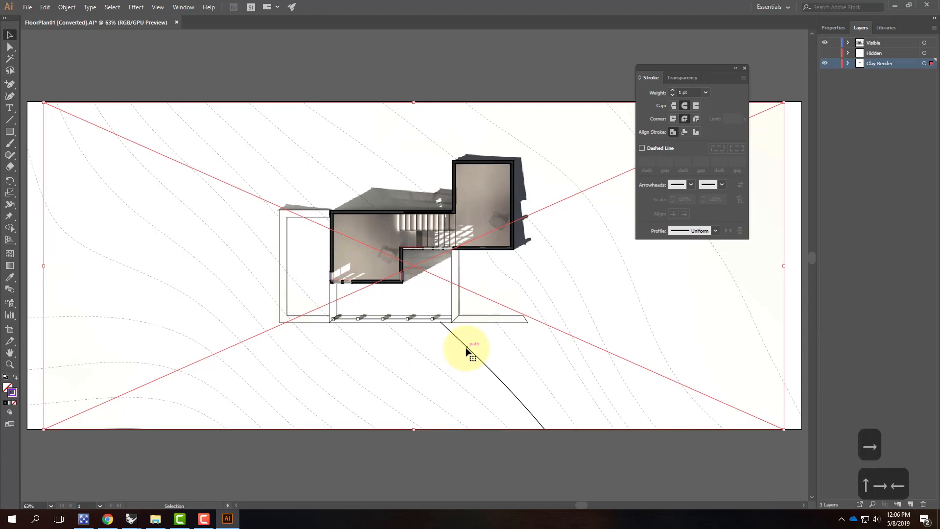
pyautogui.press('Up')
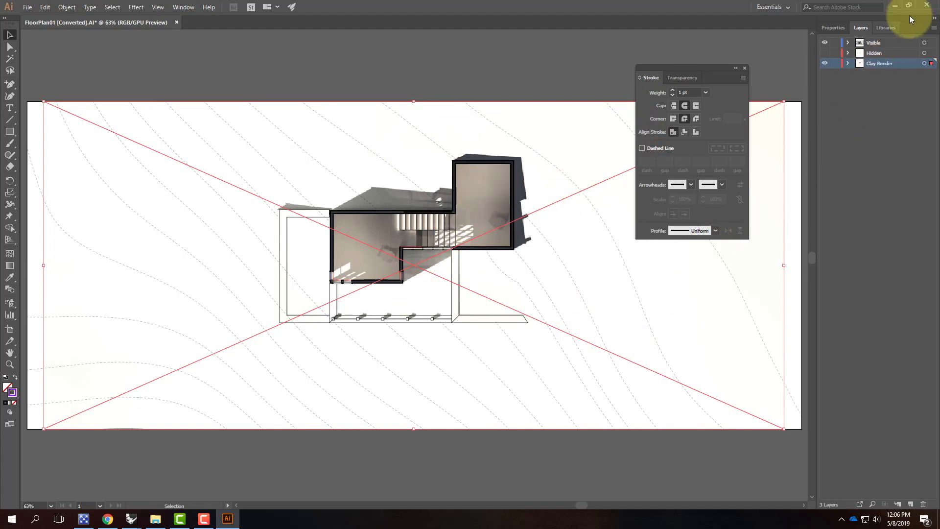
# - Set the clay render image's opacity to 78%
pyautogui.click(841, 27)
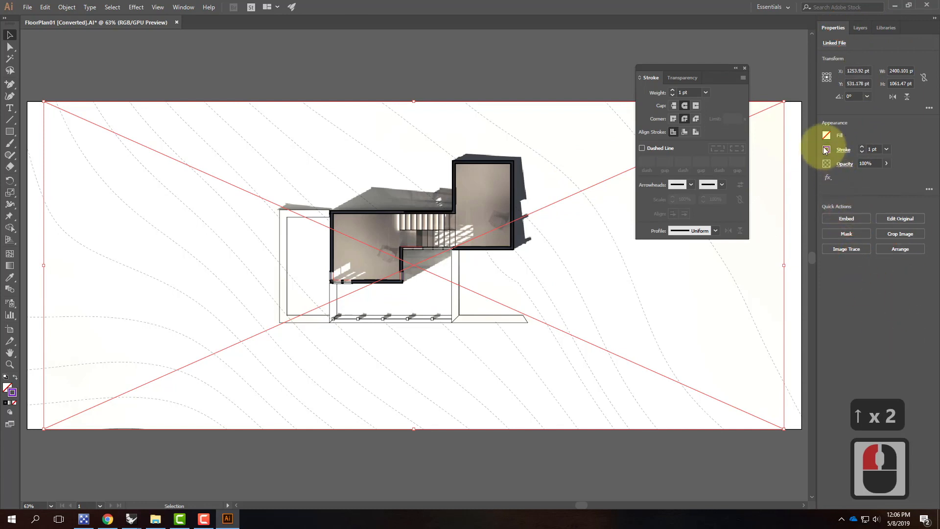
pyautogui.click(886, 164)
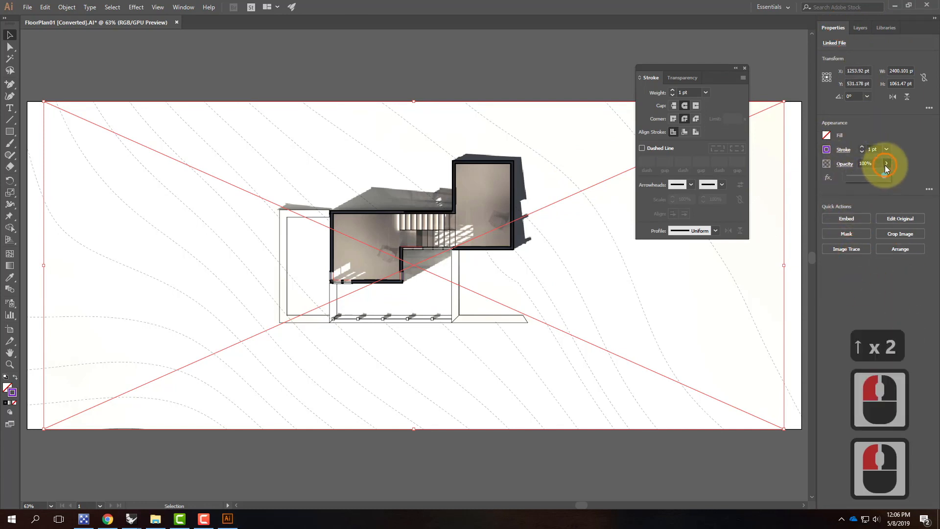
pyautogui.moveTo(883, 175); pyautogui.dragTo(864, 178)
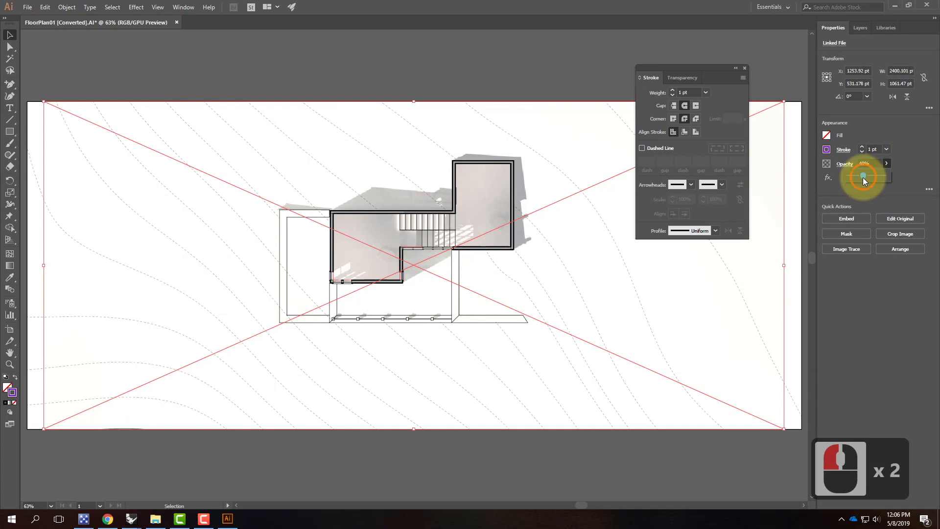
pyautogui.click(862, 177)
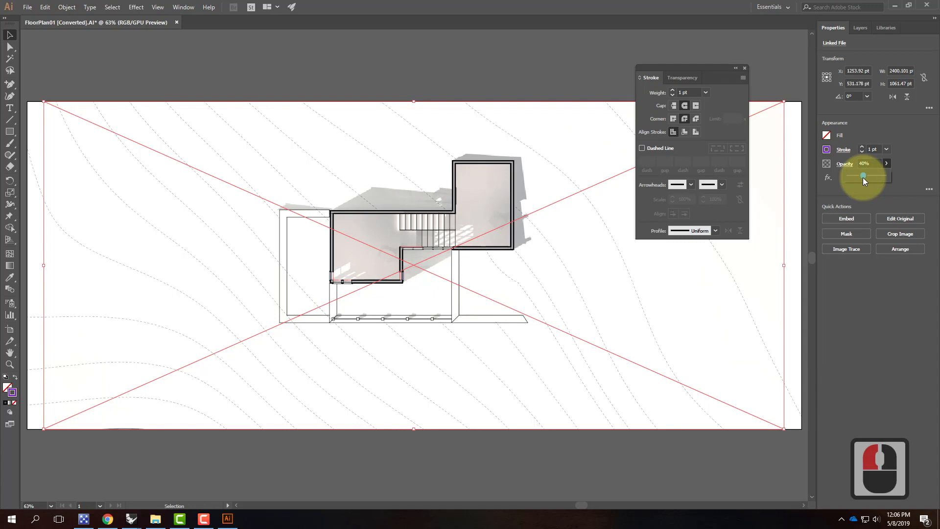
pyautogui.click(873, 178)
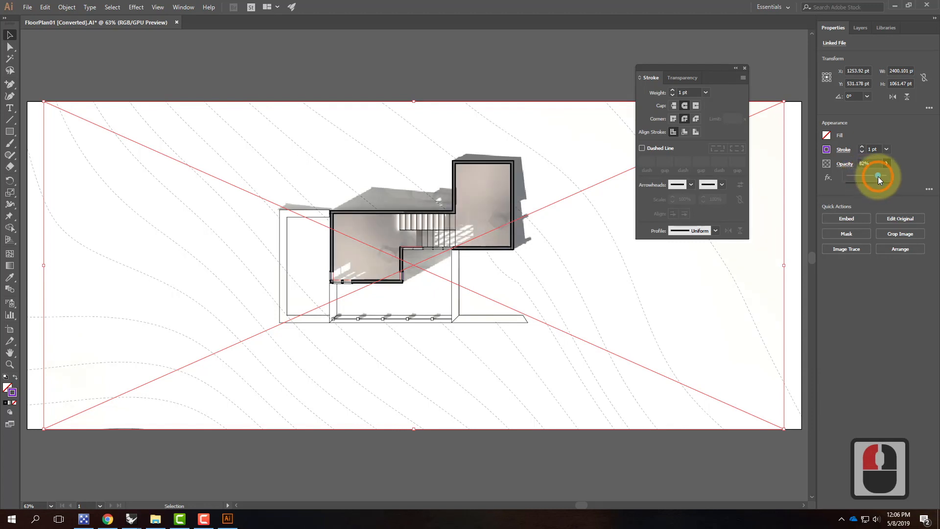
pyautogui.click(878, 176)
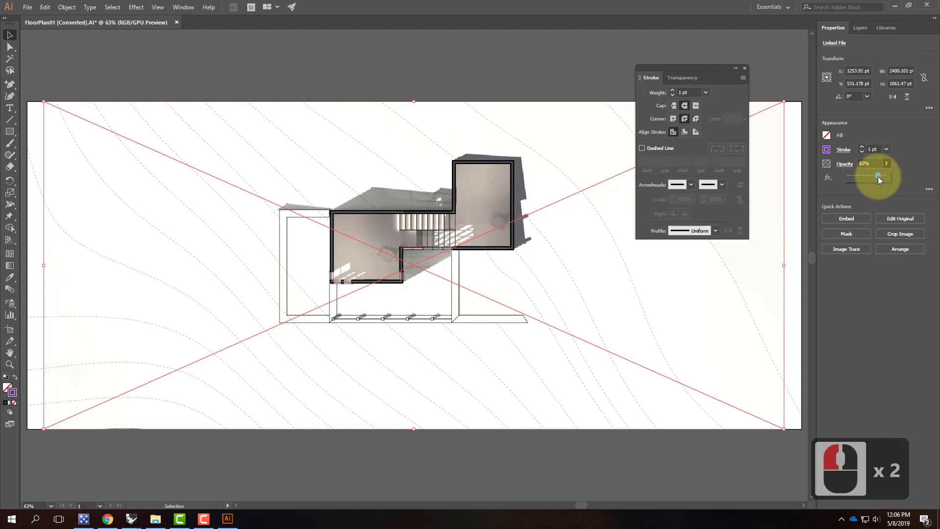
pyautogui.click(876, 176)
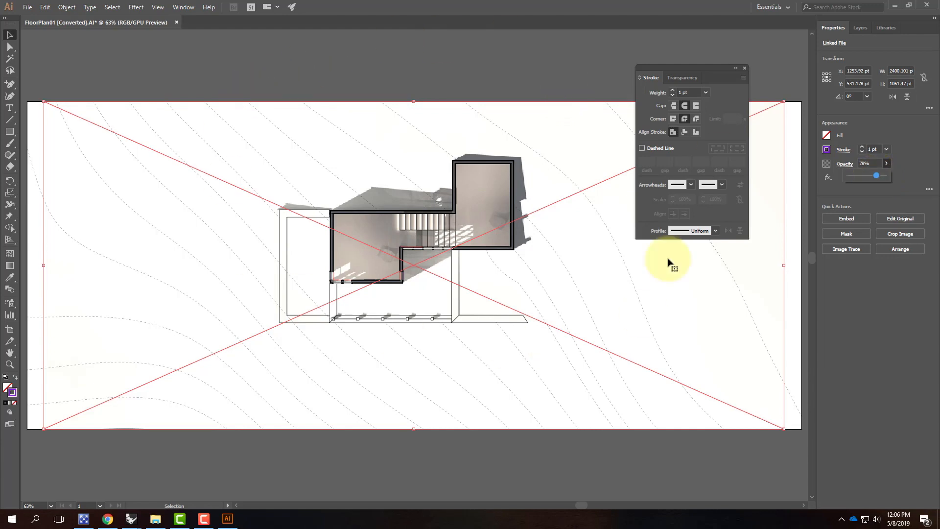
# - Deselect the clay render and examine its alignment with the linework around the stairs and lower walls at 200% magnification
pyautogui.click(533, 175)
pyautogui.hotkey('ctrl', '=')
pyautogui.hotkey('ctrl', '=')
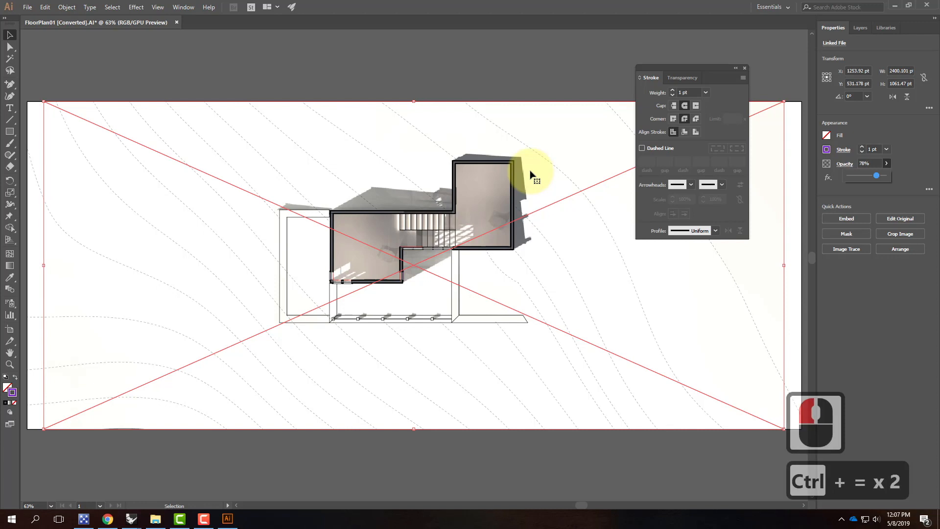
pyautogui.press('Escape')
pyautogui.hotkey('ctrl', '=')
pyautogui.hotkey('ctrl', '=')
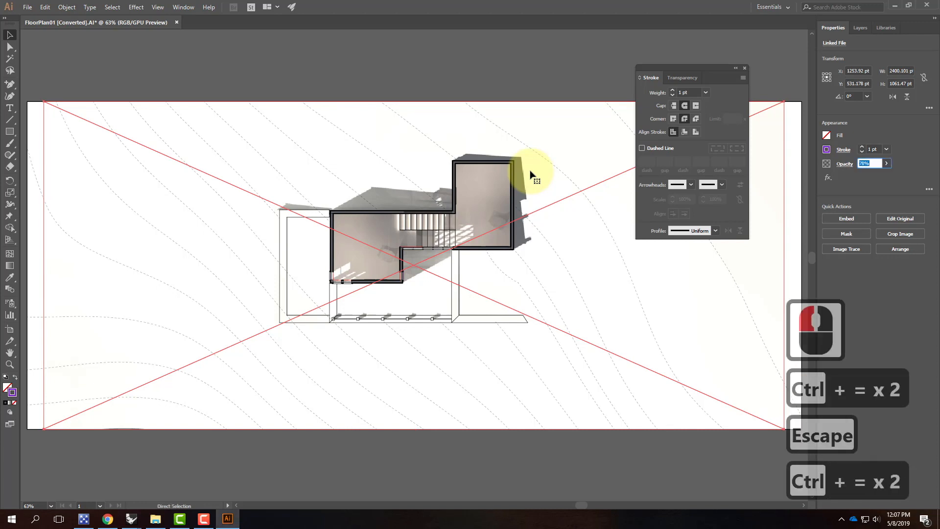
pyautogui.hotkey('ctrl', '=')
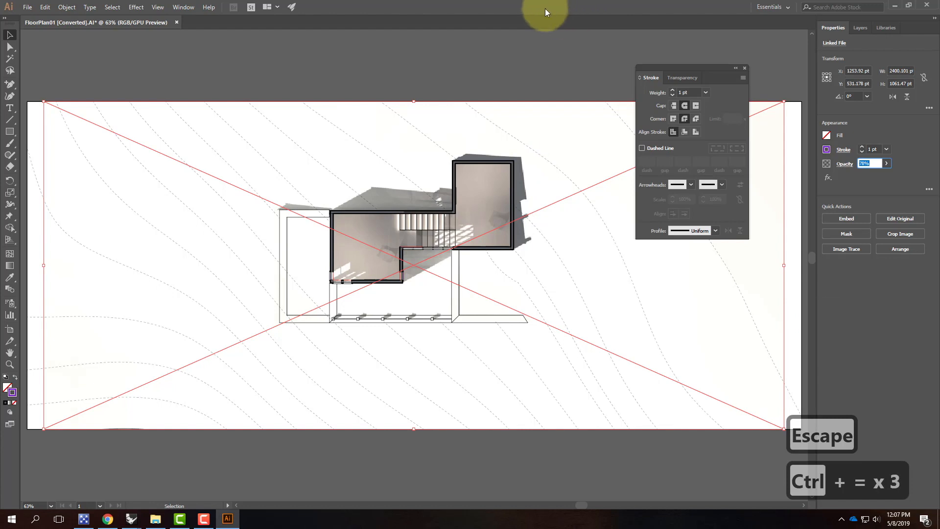
pyautogui.click(541, 6)
pyautogui.click(385, 78)
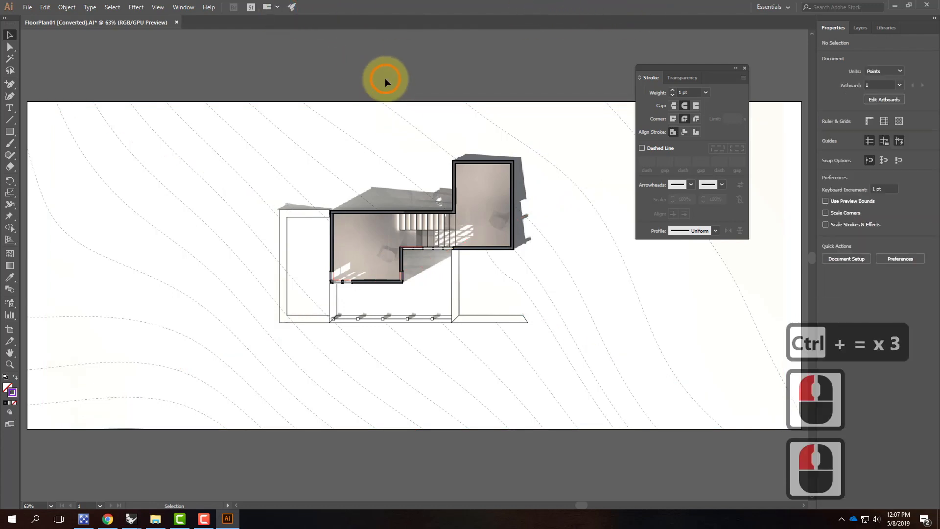
pyautogui.hotkey('ctrl', '=')
pyautogui.hotkey('ctrl', '=')
pyautogui.hotkey('ctrl', '=')
pyautogui.hotkey('ctrl', '=')
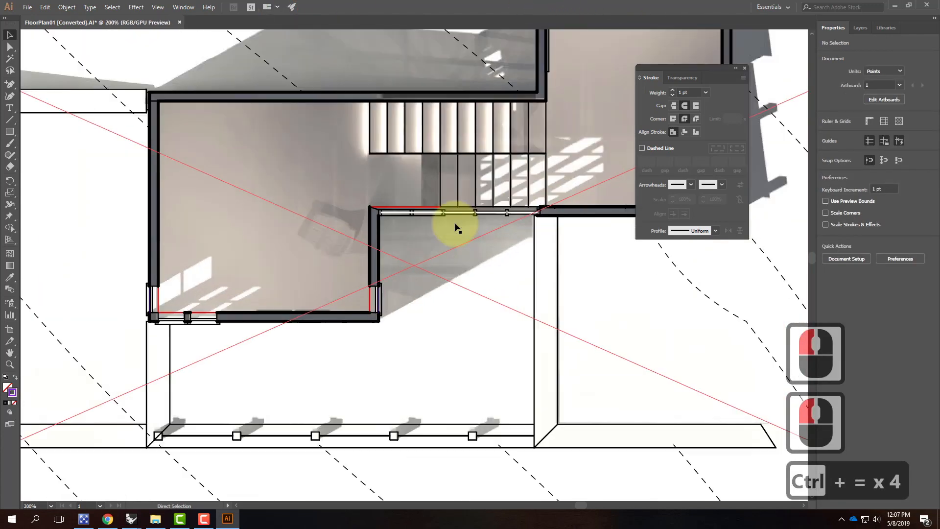